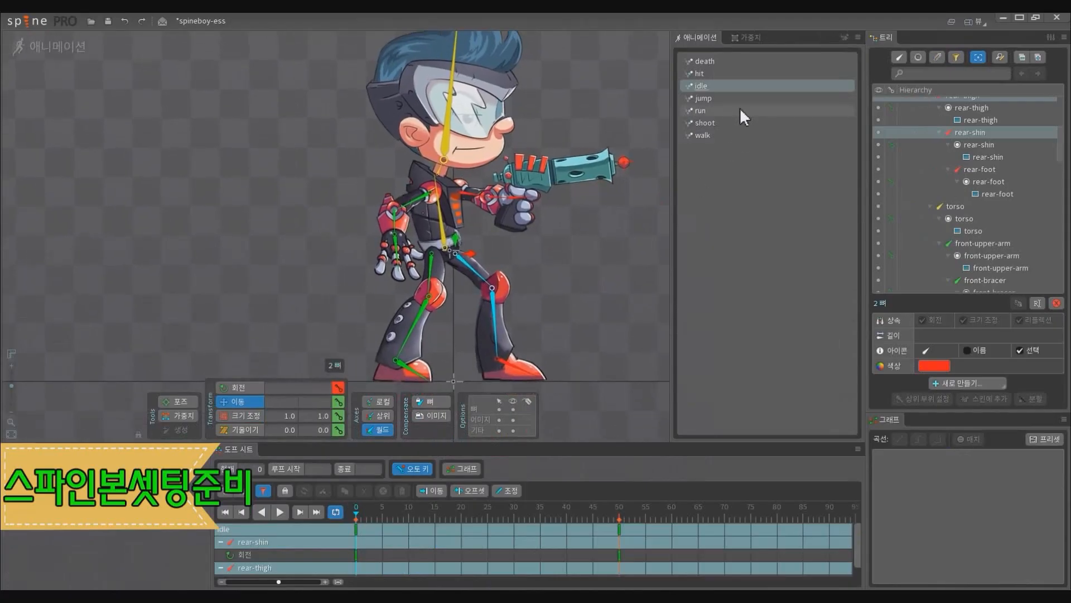
Step: Delete the rear-shin and rear-thigh rotation keys at frames 0 and 50 of the idle animation
{"action": "scroll", "coordinate": [517, 253], "scroll_direction": "down", "scroll_amount": 3}
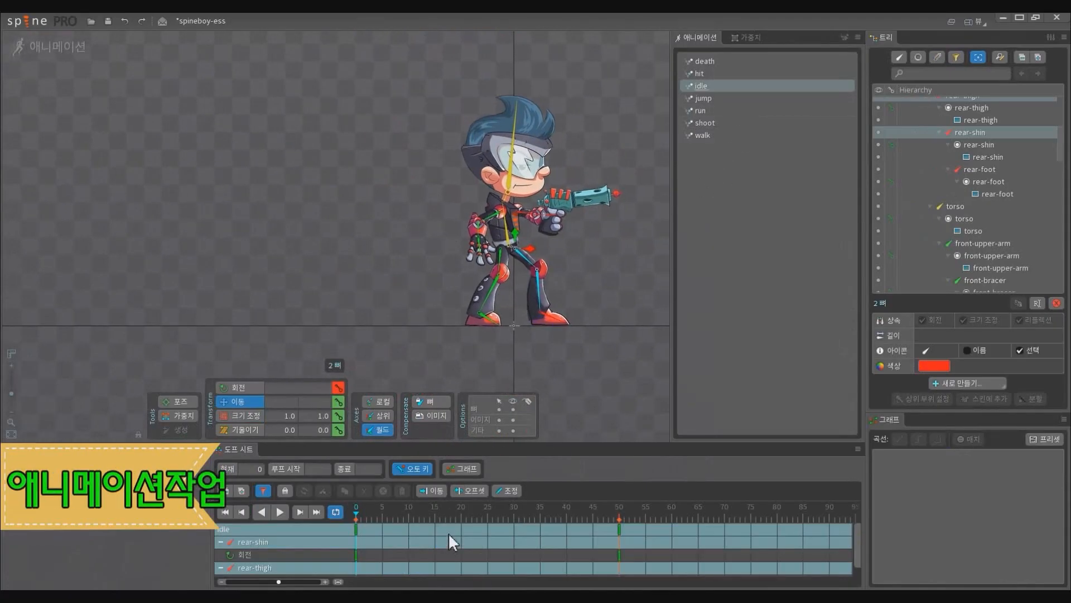
{"action": "left_click_drag", "start_coordinate": [611, 334], "coordinate": [553, 338]}
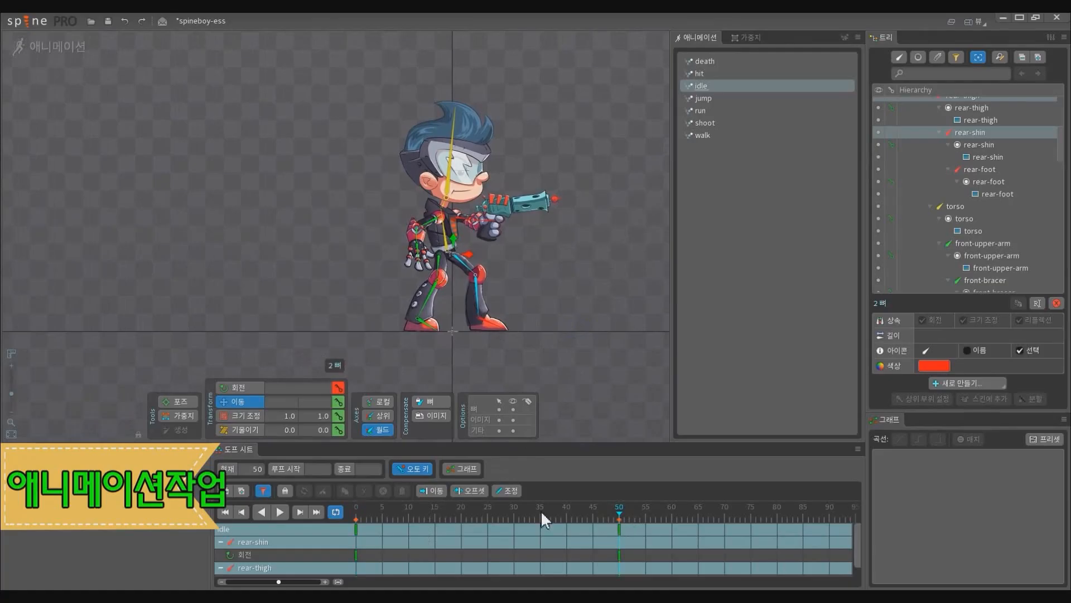
{"action": "left_click", "coordinate": [362, 509]}
{"action": "left_click_drag", "start_coordinate": [664, 541], "coordinate": [361, 500]}
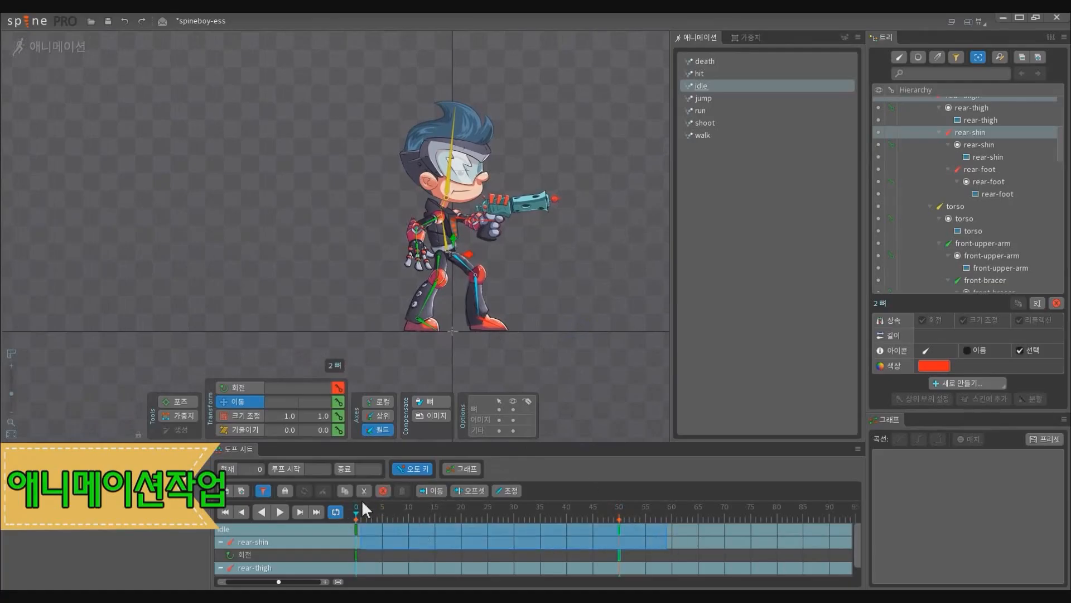
{"action": "left_click_drag", "start_coordinate": [697, 543], "coordinate": [313, 501]}
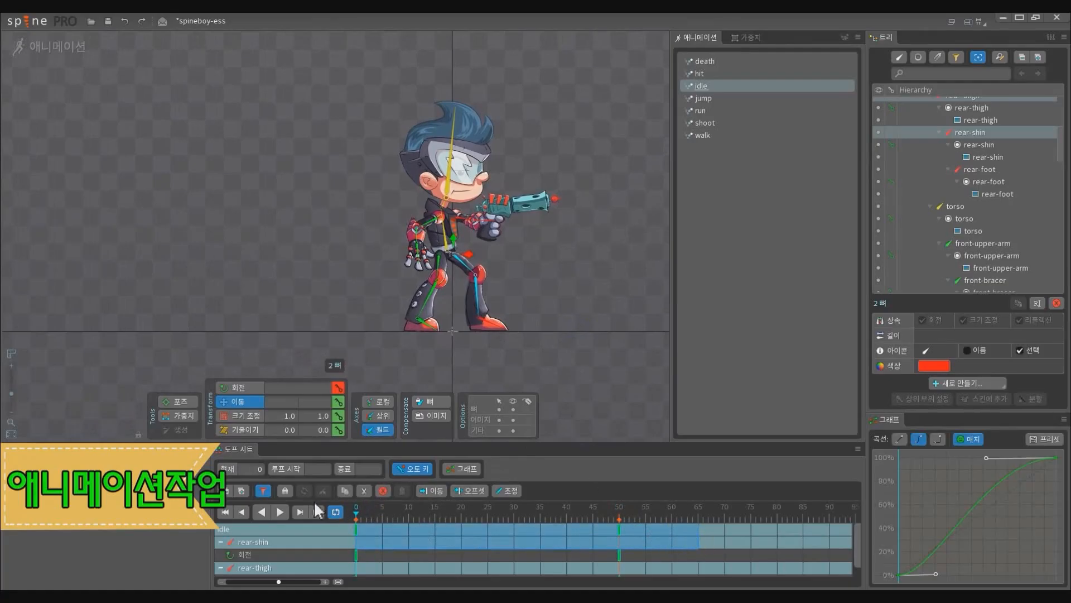
{"action": "key", "text": "Delete"}
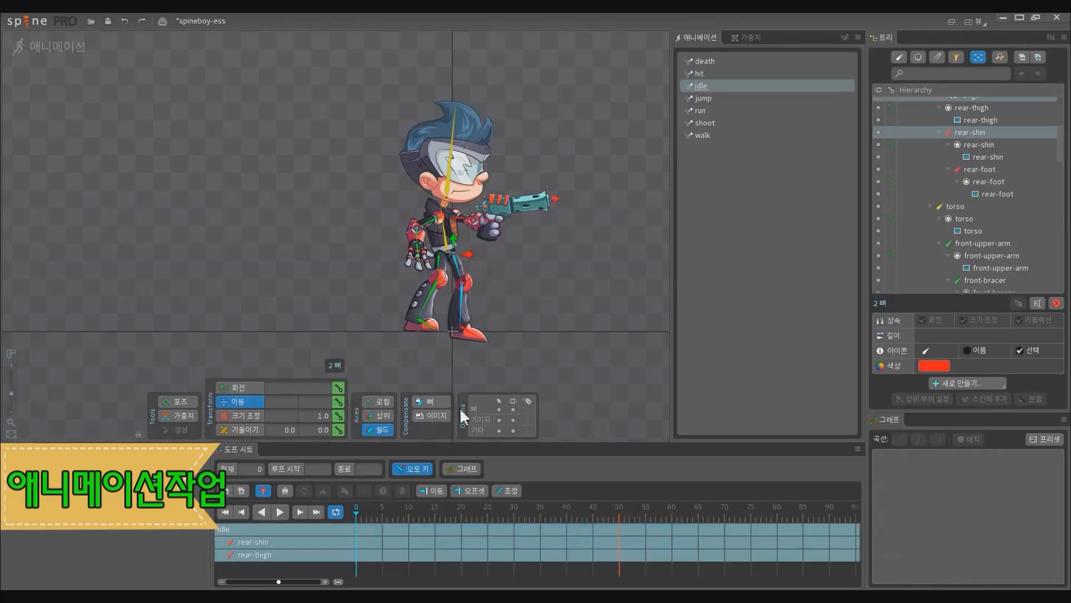
Step: Select all of the character's bones and delete all their keys from the idle animation
{"action": "key", "text": "space"}
{"action": "left_click_drag", "start_coordinate": [574, 367], "coordinate": [248, 45]}
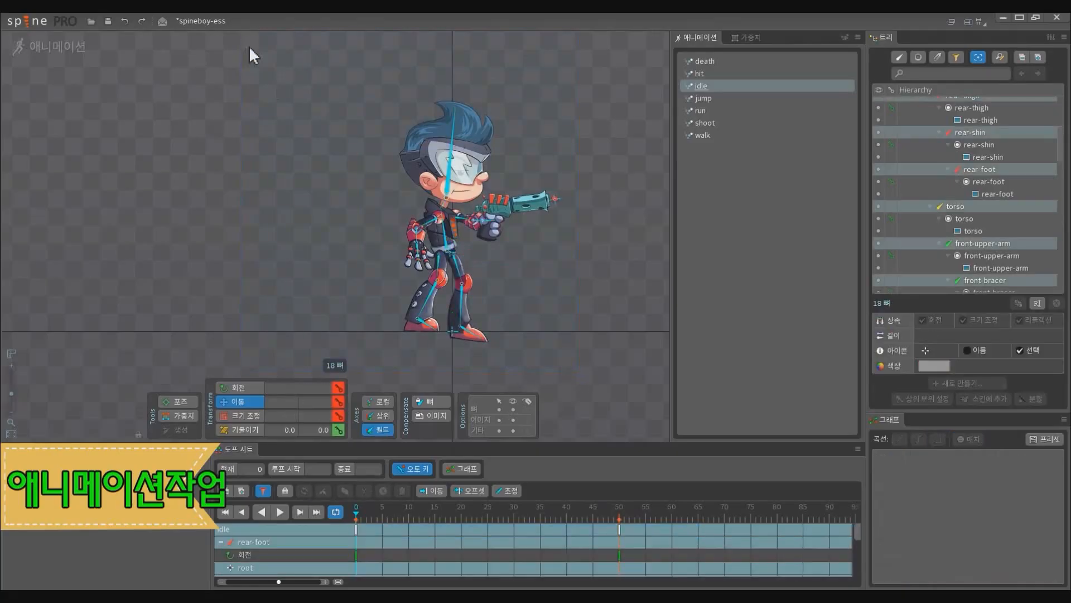
{"action": "left_click_drag", "start_coordinate": [657, 545], "coordinate": [258, 481]}
{"action": "key", "text": "Delete"}
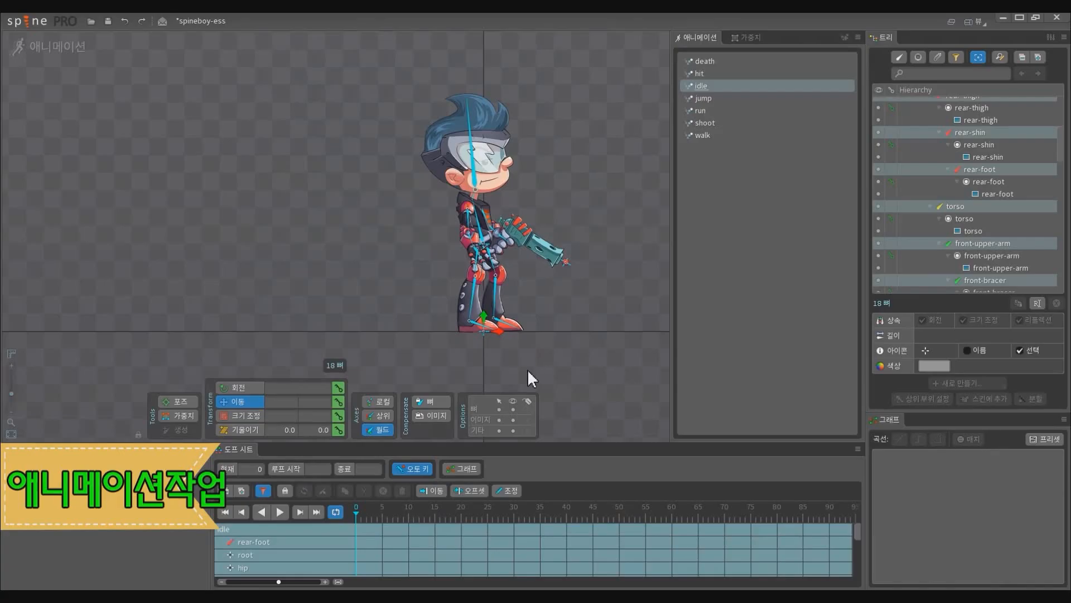
Step: Select all bones and key their scale, translation and rotation at frame 0 of the idle animation
{"action": "scroll", "coordinate": [562, 337], "scroll_direction": "up", "scroll_amount": 2}
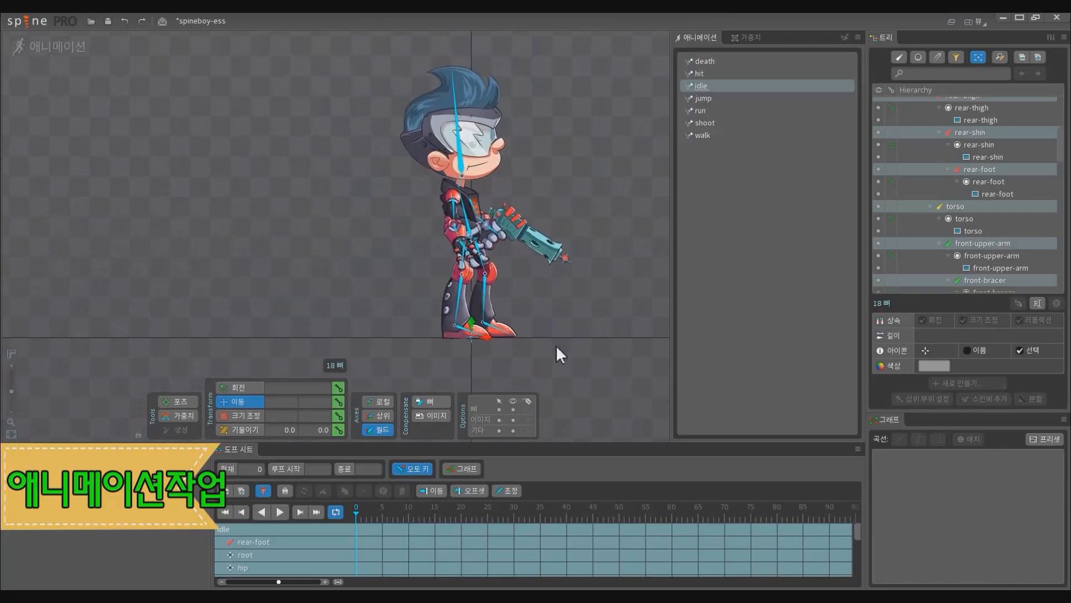
{"action": "left_click", "coordinate": [390, 358]}
{"action": "left_click_drag", "start_coordinate": [564, 373], "coordinate": [313, 67]}
{"action": "left_click", "coordinate": [339, 415]}
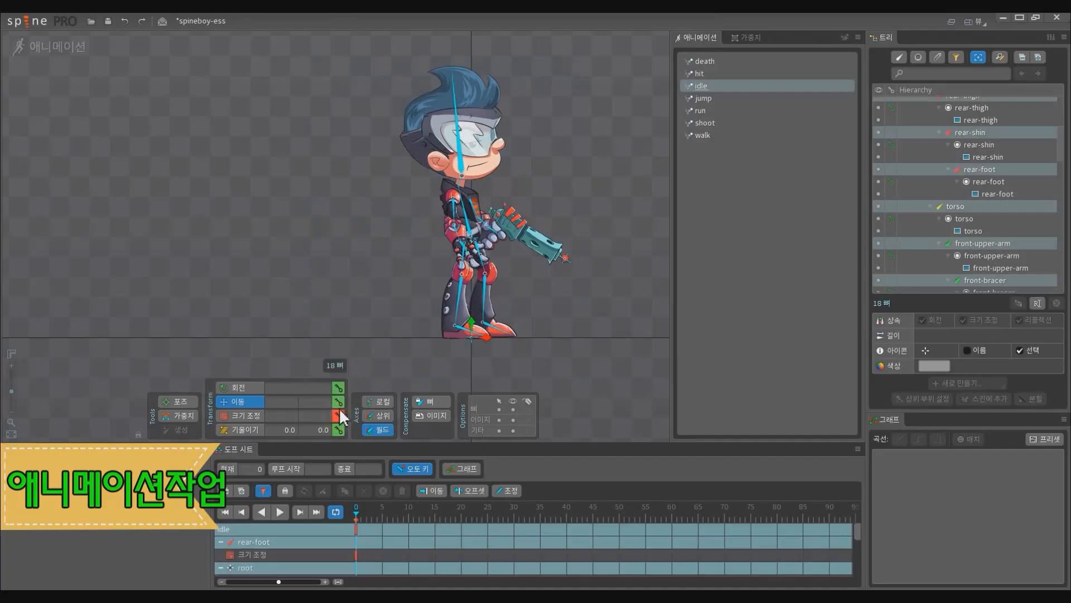
{"action": "left_click", "coordinate": [339, 401]}
{"action": "left_click", "coordinate": [338, 387]}
Step: Select everything from the front-thigh bone through the draw order in the hierarchy and key the slots and draw order at frame 0
{"action": "scroll", "coordinate": [904, 209], "scroll_direction": "up", "scroll_amount": 5}
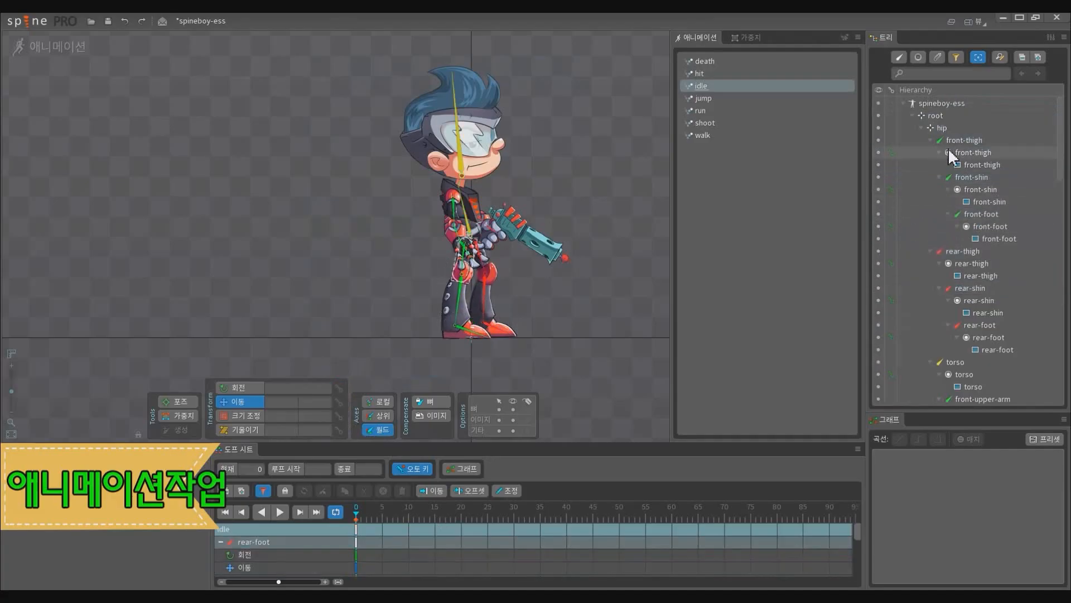
{"action": "left_click", "coordinate": [949, 140]}
{"action": "scroll", "coordinate": [951, 203], "scroll_direction": "down", "scroll_amount": 6}
{"action": "scroll", "coordinate": [953, 228], "scroll_direction": "down", "scroll_amount": 5}
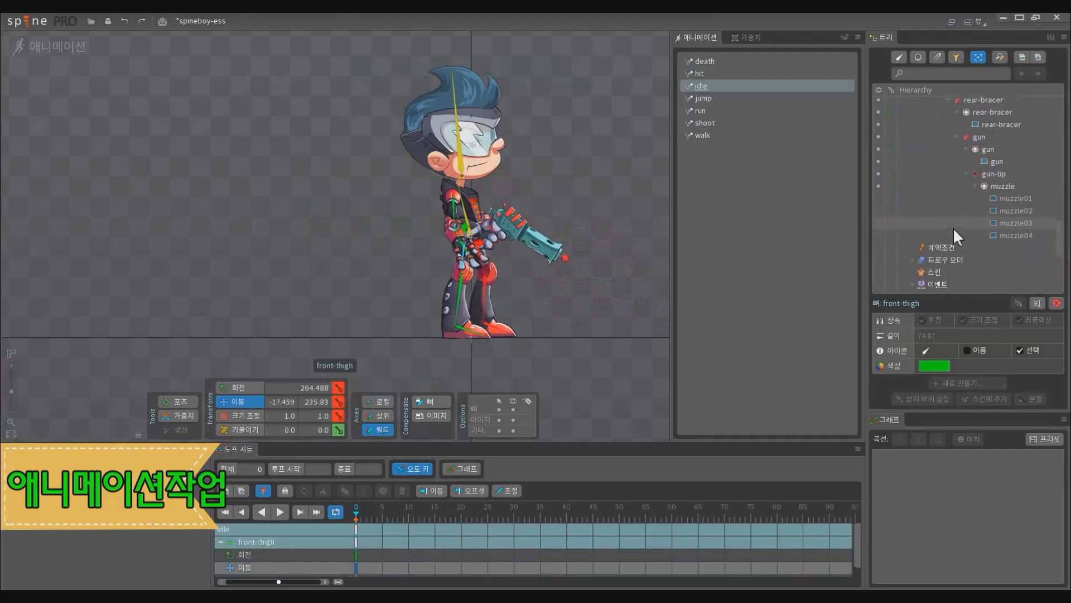
{"action": "left_click", "coordinate": [957, 221], "text": "shift"}
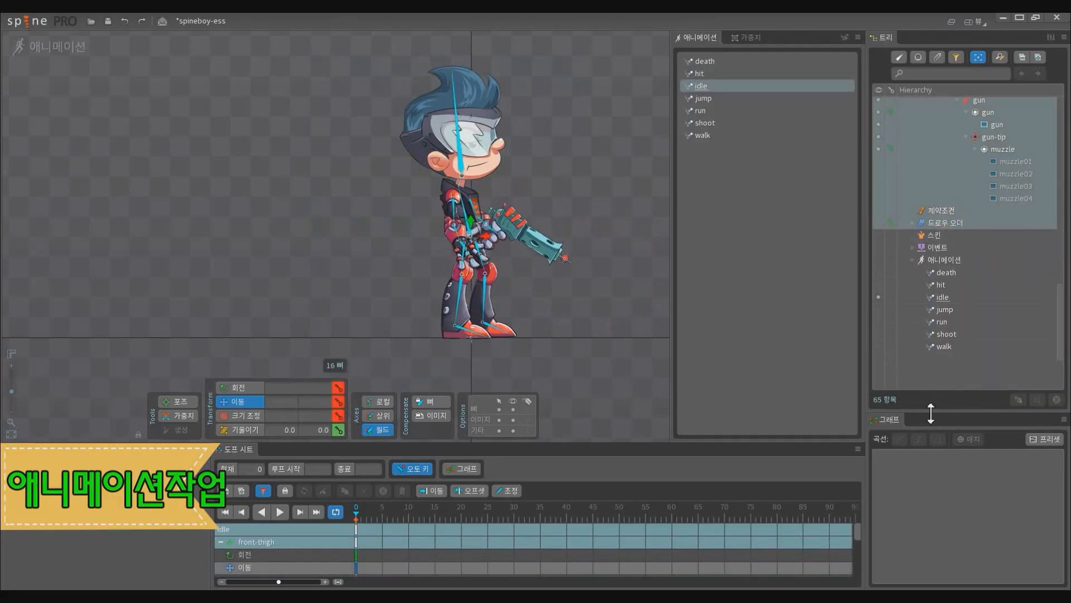
{"action": "left_click_drag", "start_coordinate": [933, 413], "coordinate": [924, 491]}
{"action": "scroll", "coordinate": [932, 211], "scroll_direction": "up", "scroll_amount": 3}
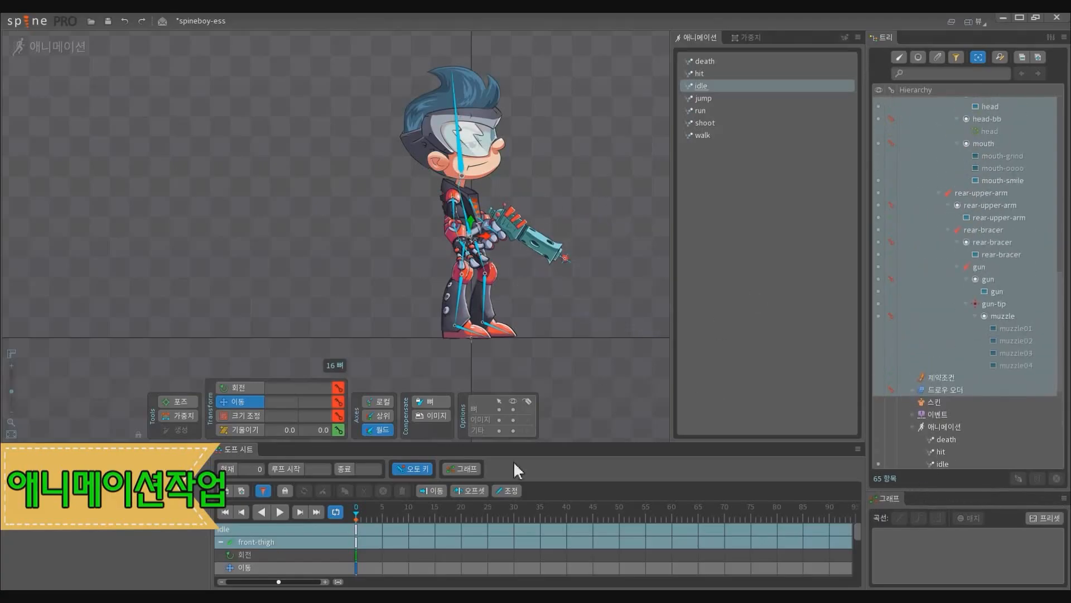
Step: Copy all keys at frame 0 of the idle animation and paste them at frame 50
{"action": "left_click_drag", "start_coordinate": [417, 557], "coordinate": [357, 520]}
{"action": "key", "text": "ctrl+c"}
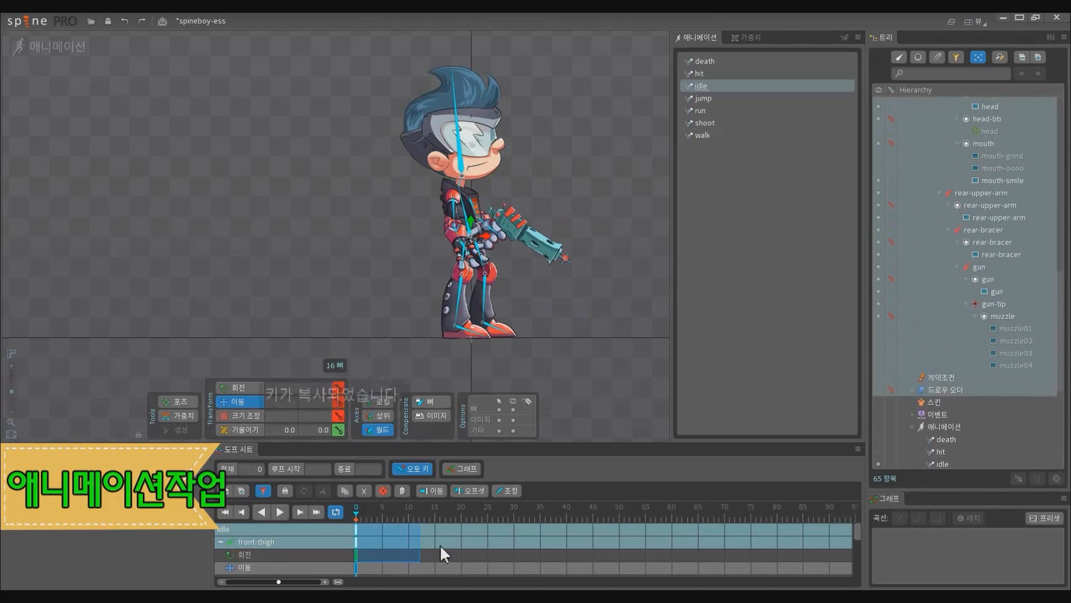
{"action": "left_click", "coordinate": [620, 510]}
{"action": "key", "text": "ctrl+v"}
Step: Paste the copied keys at frame 25 as the middle pose of the idle animation
{"action": "left_click", "coordinate": [491, 509]}
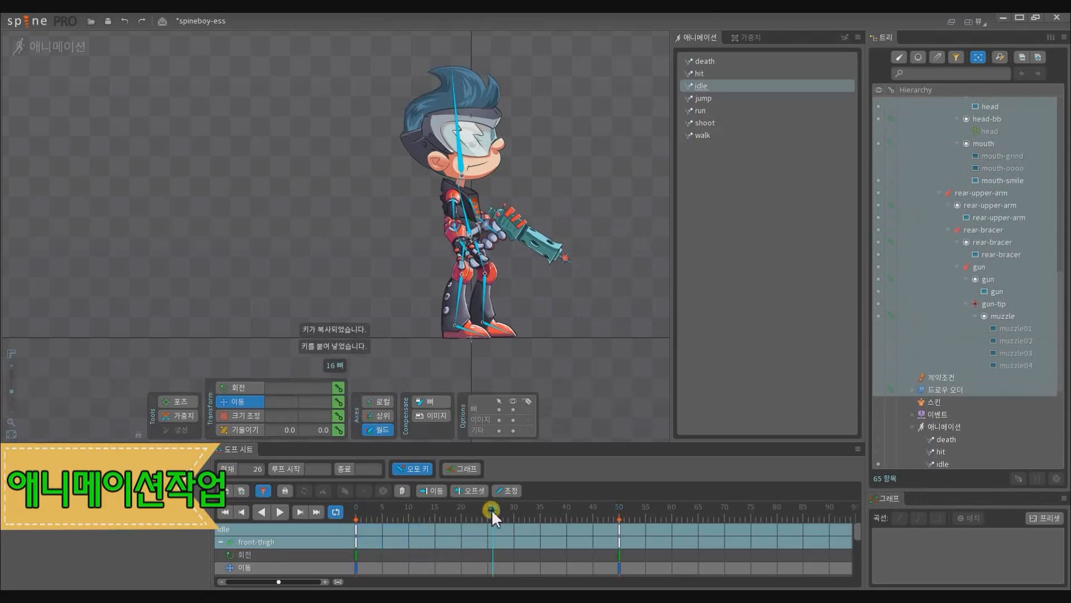
{"action": "left_click", "coordinate": [488, 509]}
{"action": "key", "text": "ctrl+v"}
{"action": "left_click", "coordinate": [514, 530]}
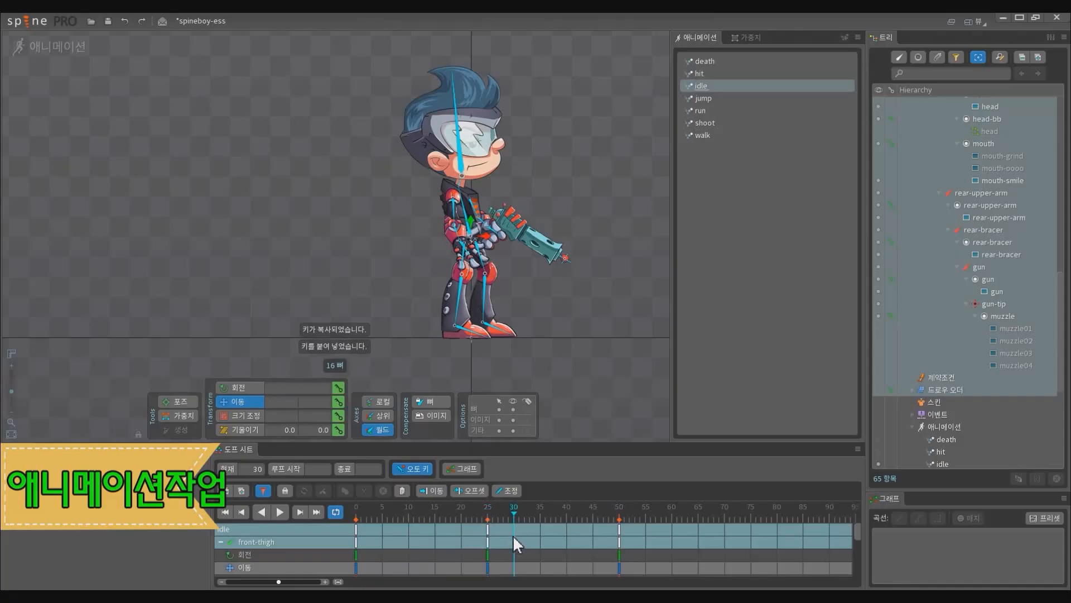
{"action": "left_click", "coordinate": [490, 514]}
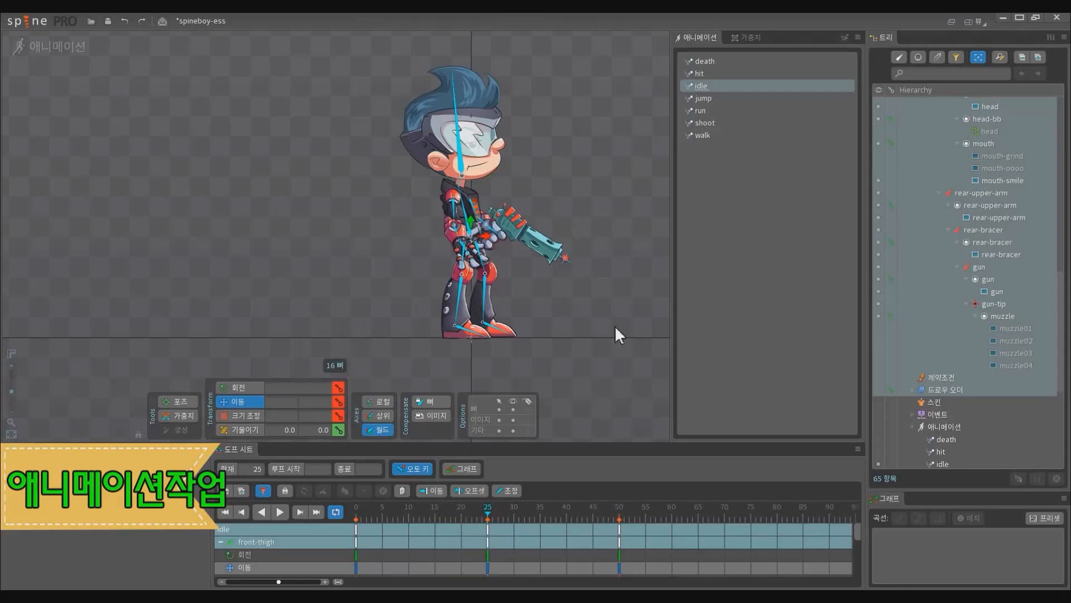
Step: Deselect all the bones and return the timeline to frame 0
{"action": "left_click_drag", "start_coordinate": [614, 326], "coordinate": [625, 327]}
{"action": "left_click", "coordinate": [584, 404]}
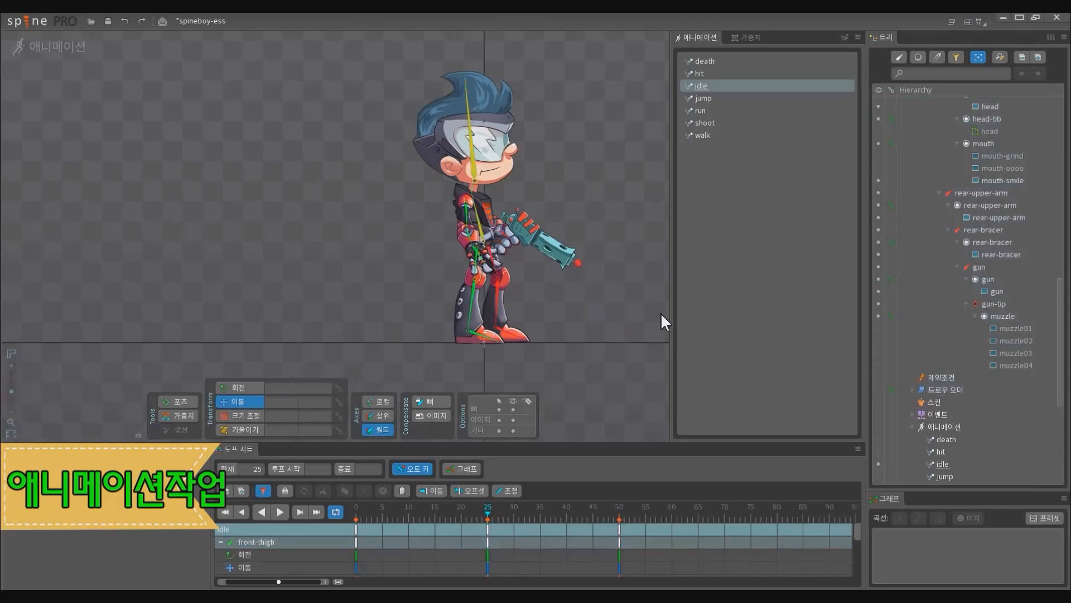
{"action": "left_click_drag", "start_coordinate": [392, 509], "coordinate": [345, 511]}
{"action": "scroll", "coordinate": [503, 348], "scroll_direction": "up", "scroll_amount": 2}
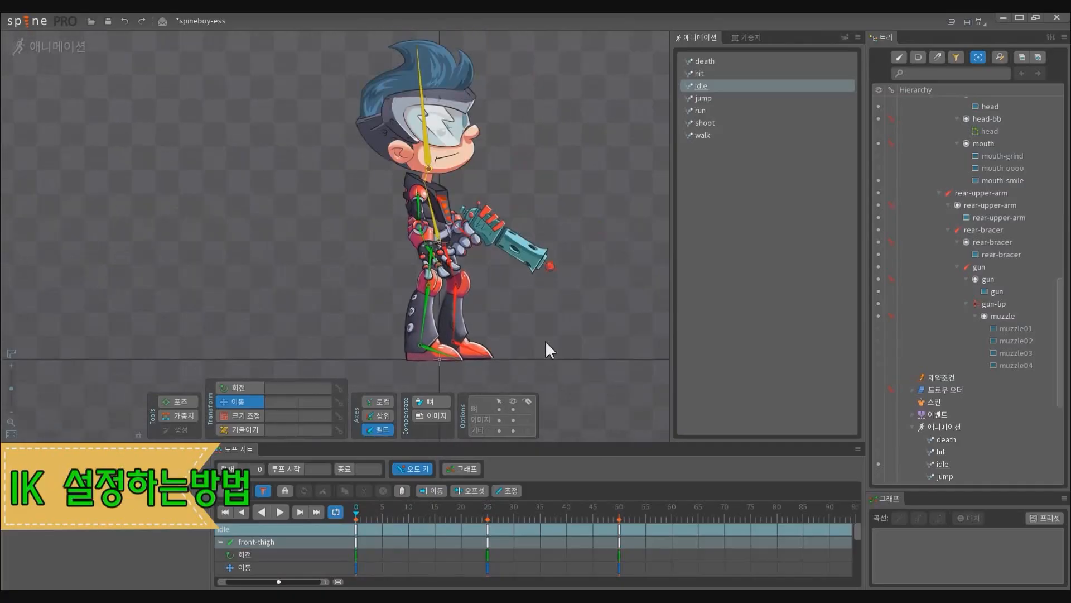
{"action": "left_click_drag", "start_coordinate": [544, 339], "coordinate": [560, 327]}
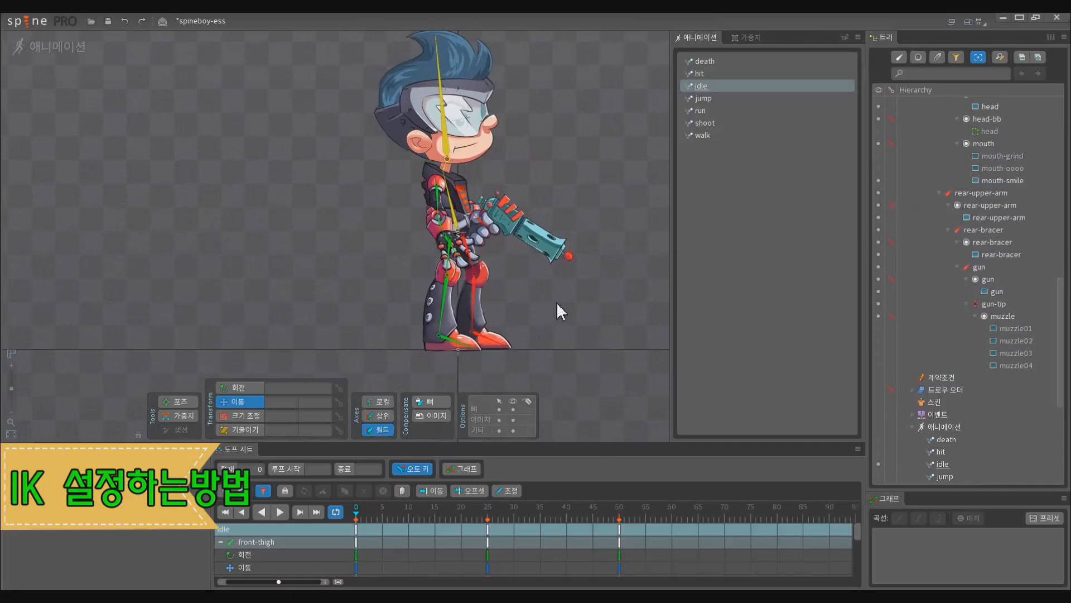
{"action": "scroll", "coordinate": [455, 321], "scroll_direction": "up", "scroll_amount": 2}
Step: Examine the front-thigh and front-shin bones and the skeleton's hierarchy in setup mode, leaving no bone selected
{"action": "left_click", "coordinate": [447, 263]}
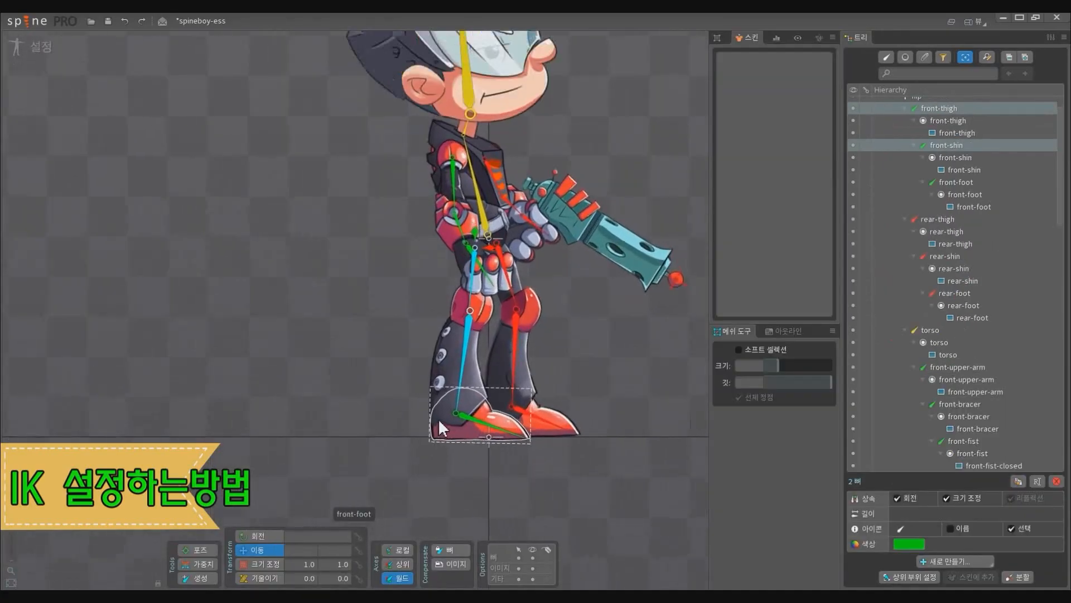
{"action": "scroll", "coordinate": [498, 351], "scroll_direction": "up", "scroll_amount": 3}
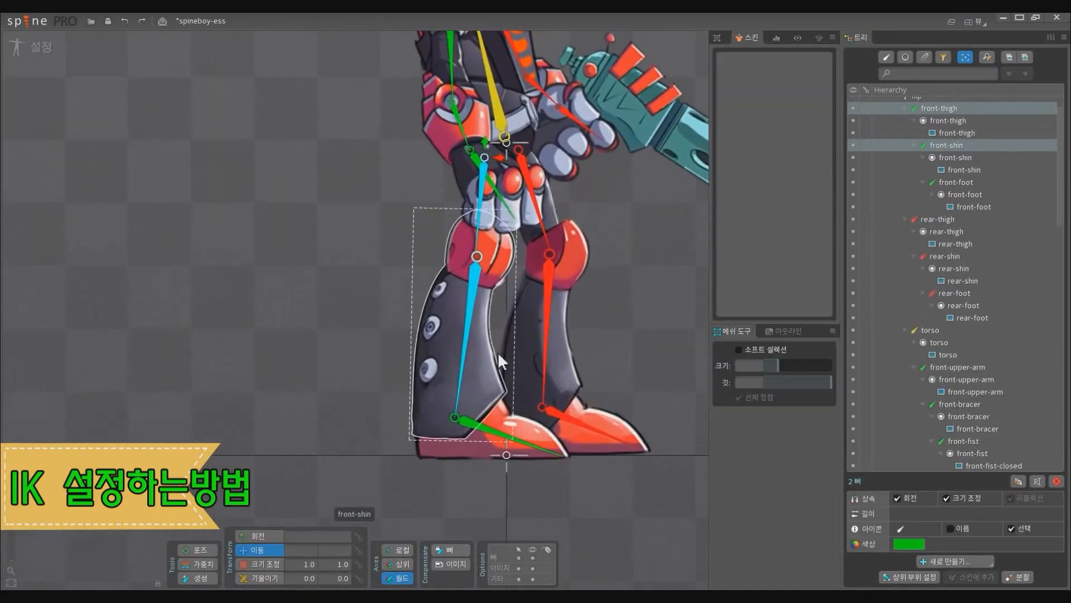
{"action": "scroll", "coordinate": [921, 366], "scroll_direction": "down", "scroll_amount": 7}
{"action": "scroll", "coordinate": [582, 325], "scroll_direction": "down", "scroll_amount": 1}
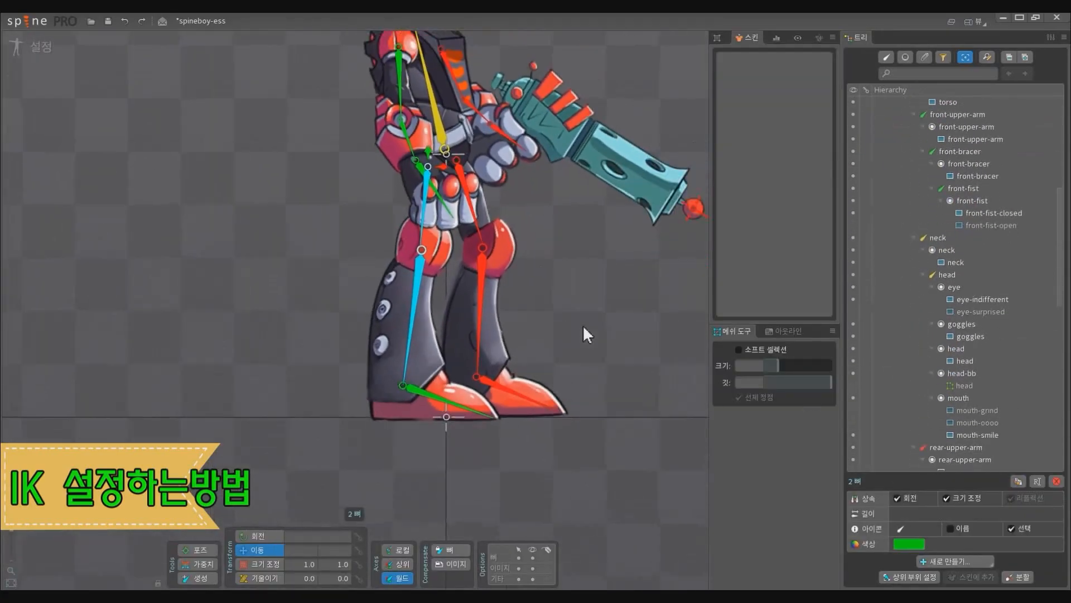
{"action": "scroll", "coordinate": [620, 353], "scroll_direction": "down", "scroll_amount": 2}
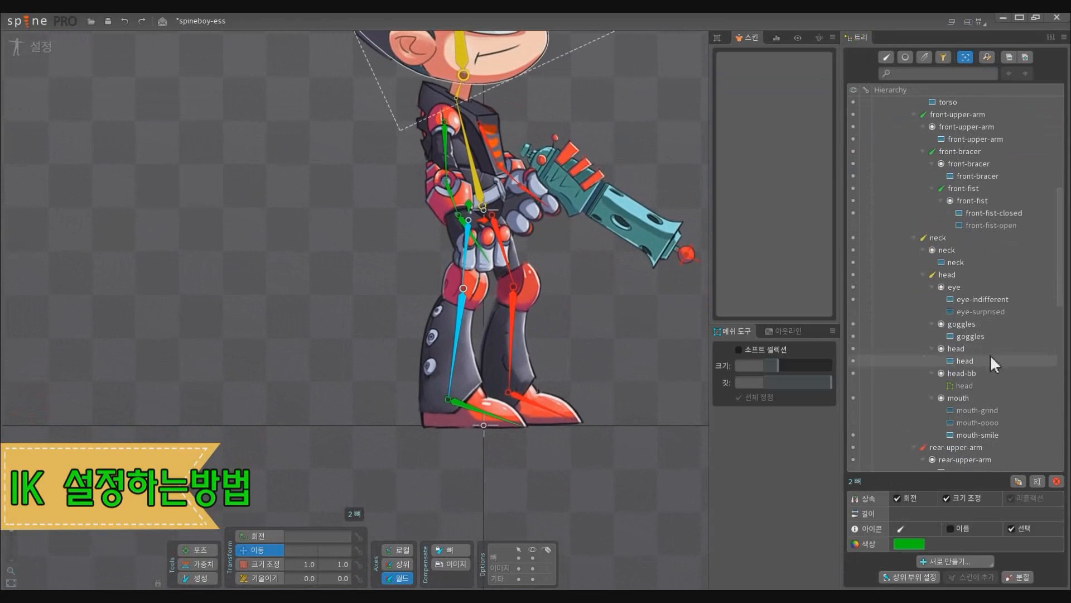
{"action": "scroll", "coordinate": [960, 379], "scroll_direction": "down", "scroll_amount": 12}
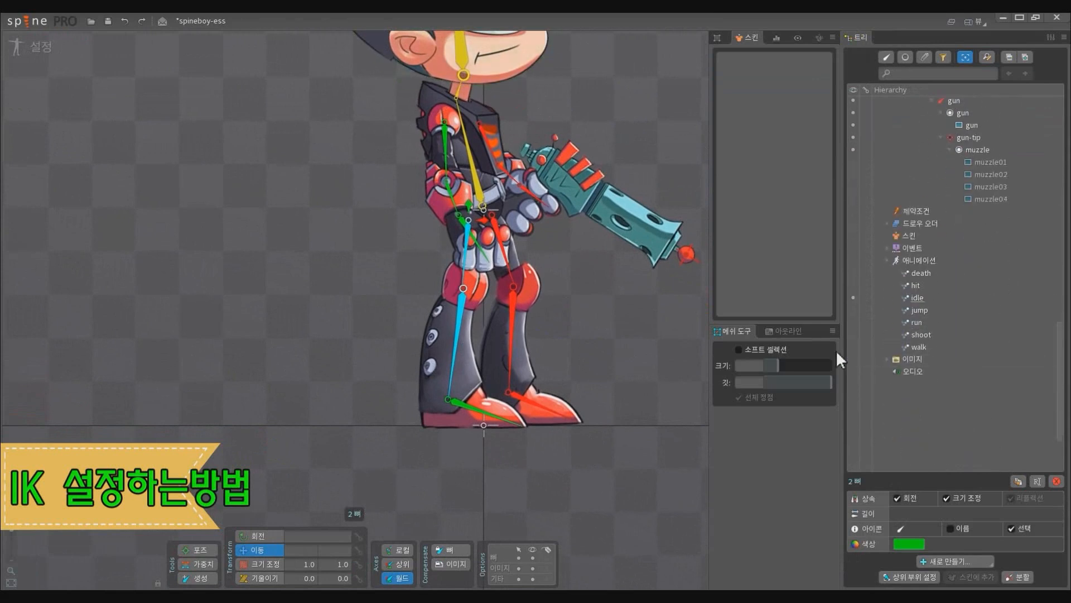
{"action": "left_click_drag", "start_coordinate": [657, 393], "coordinate": [659, 439]}
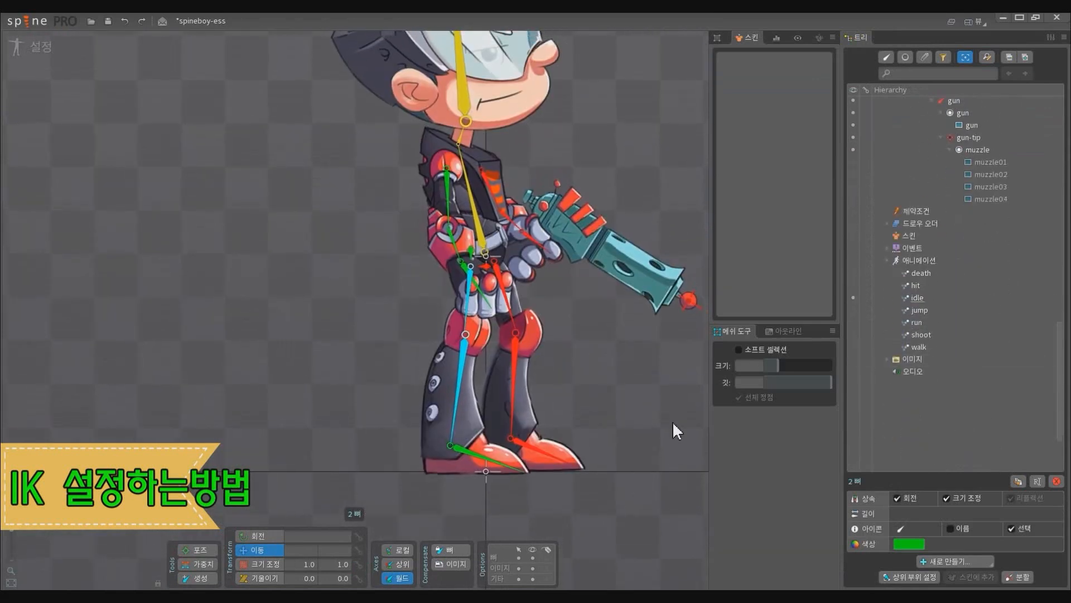
{"action": "left_click", "coordinate": [609, 421]}
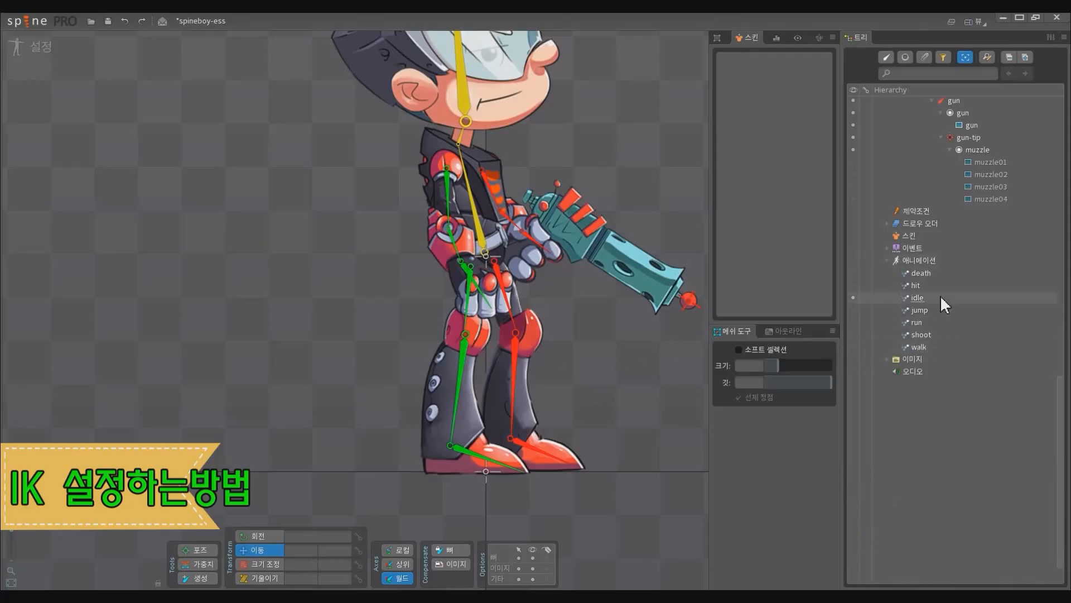
Step: Try to create a new IK constraint from the skeleton's constraints (제약조건) node without any bones selected
{"action": "scroll", "coordinate": [941, 304], "scroll_direction": "up", "scroll_amount": 3}
{"action": "scroll", "coordinate": [939, 304], "scroll_direction": "up", "scroll_amount": 1}
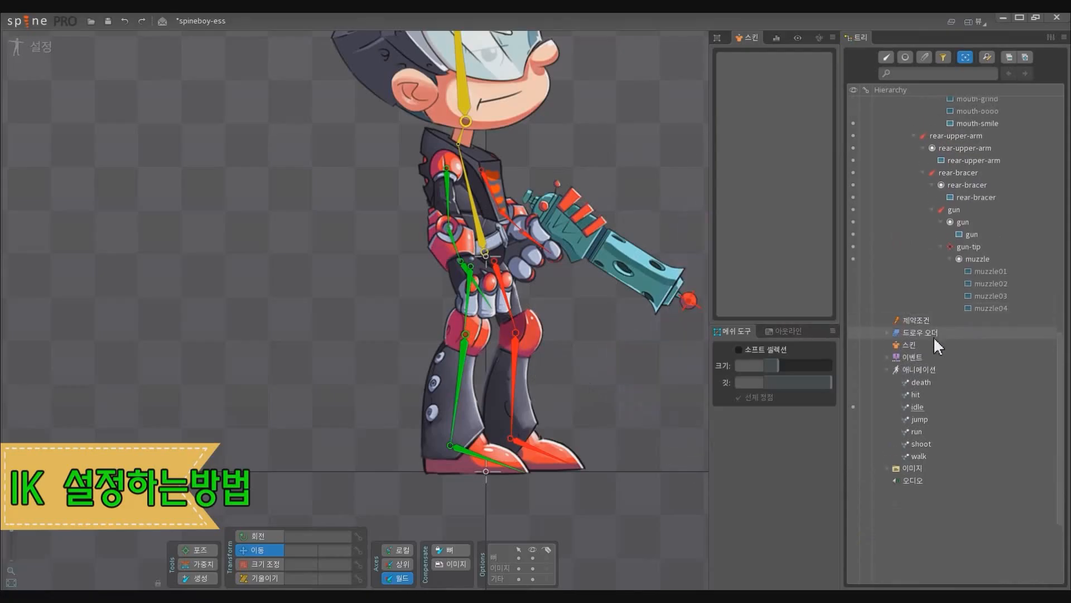
{"action": "left_click", "coordinate": [926, 320]}
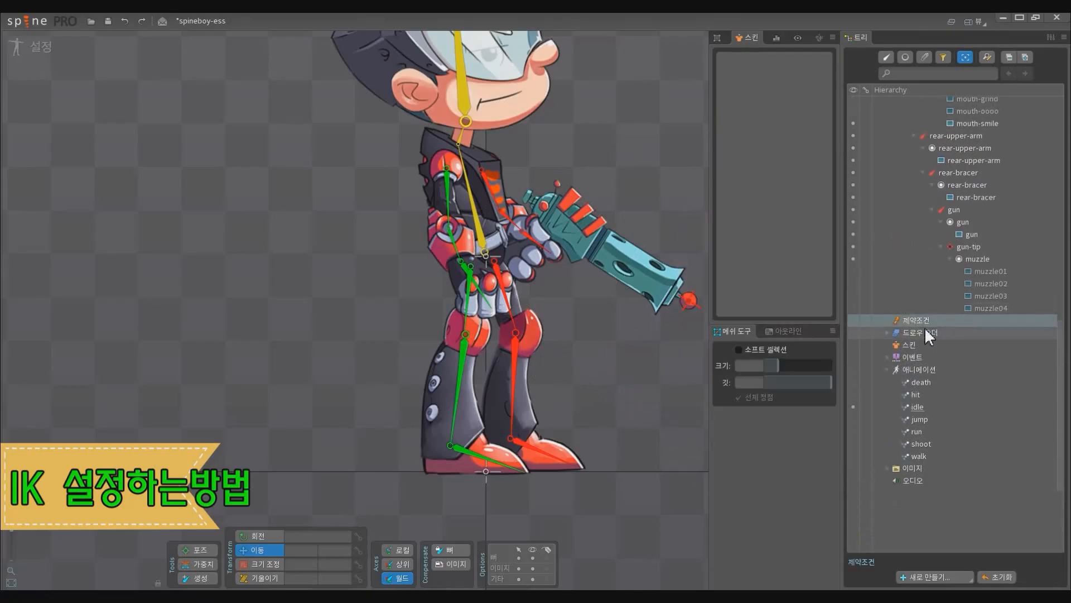
{"action": "scroll", "coordinate": [926, 327], "scroll_direction": "up", "scroll_amount": 15}
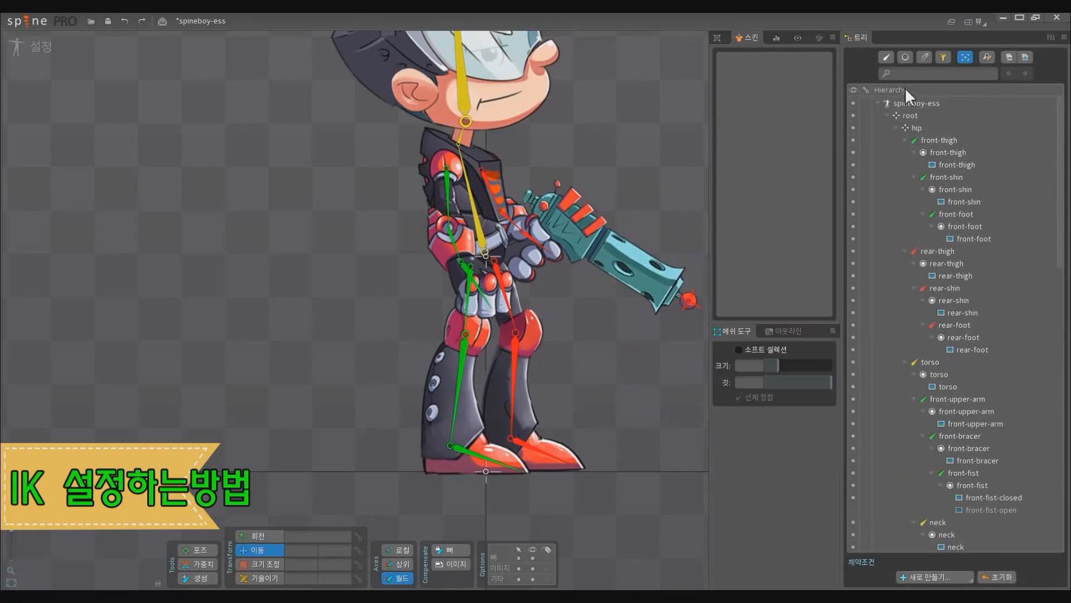
{"action": "scroll", "coordinate": [901, 277], "scroll_direction": "down", "scroll_amount": 15}
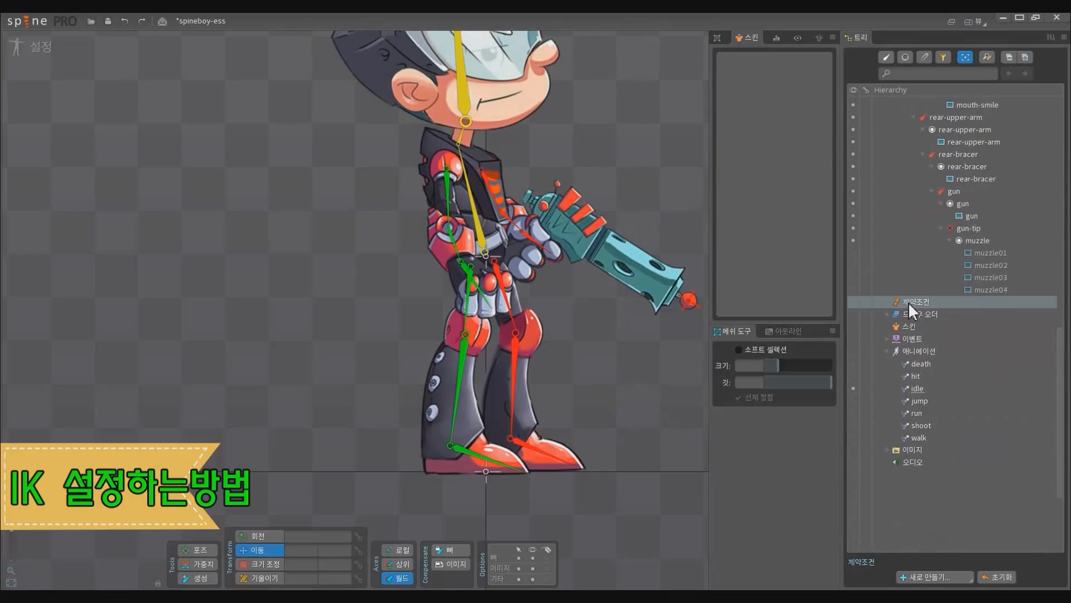
{"action": "left_click", "coordinate": [938, 578]}
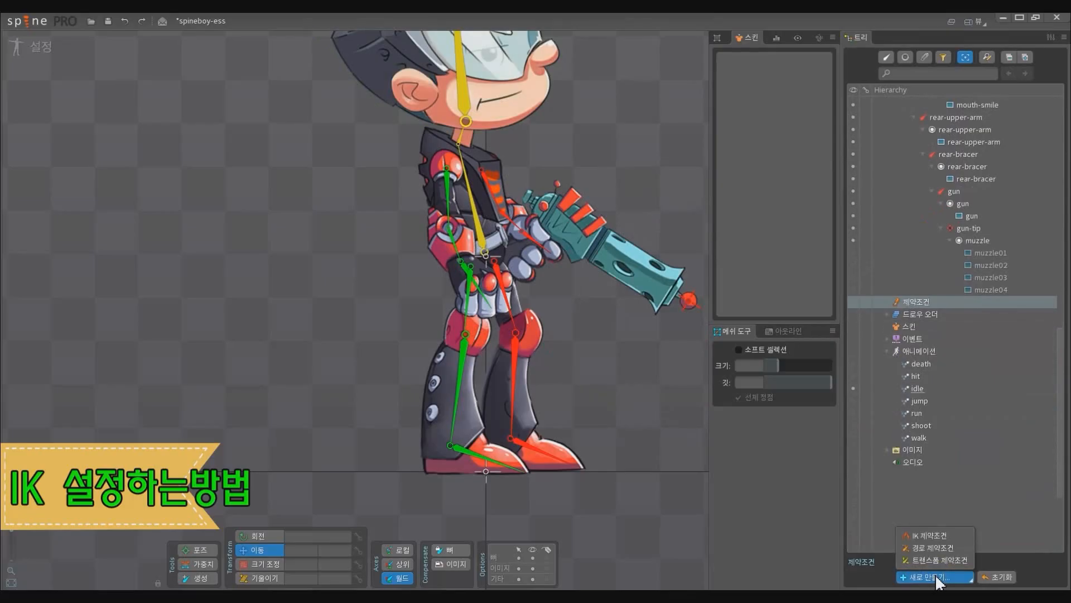
{"action": "left_click", "coordinate": [945, 534]}
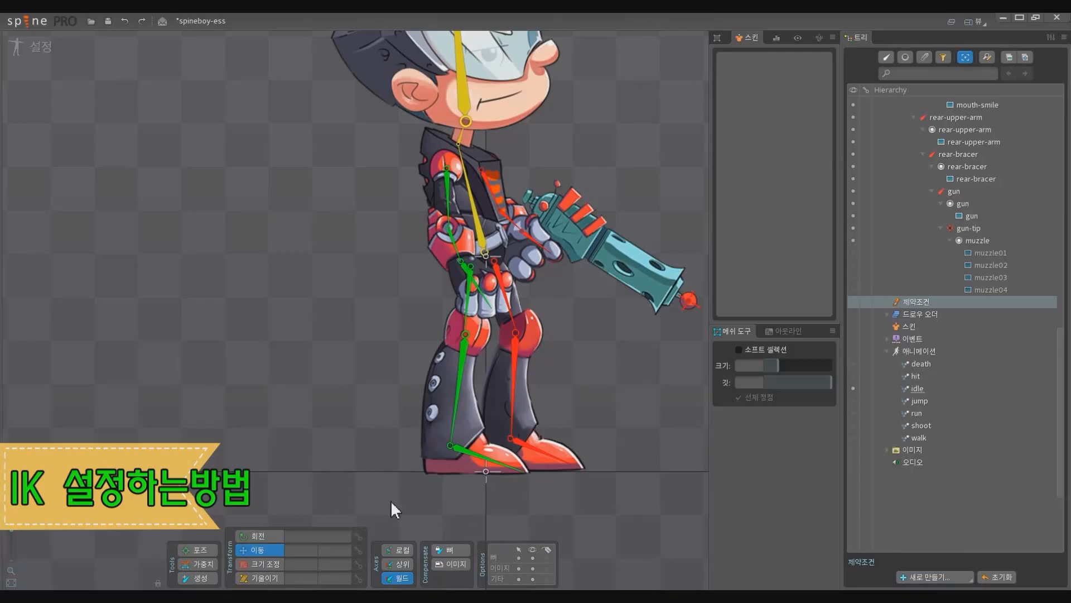
{"action": "left_click", "coordinate": [516, 398]}
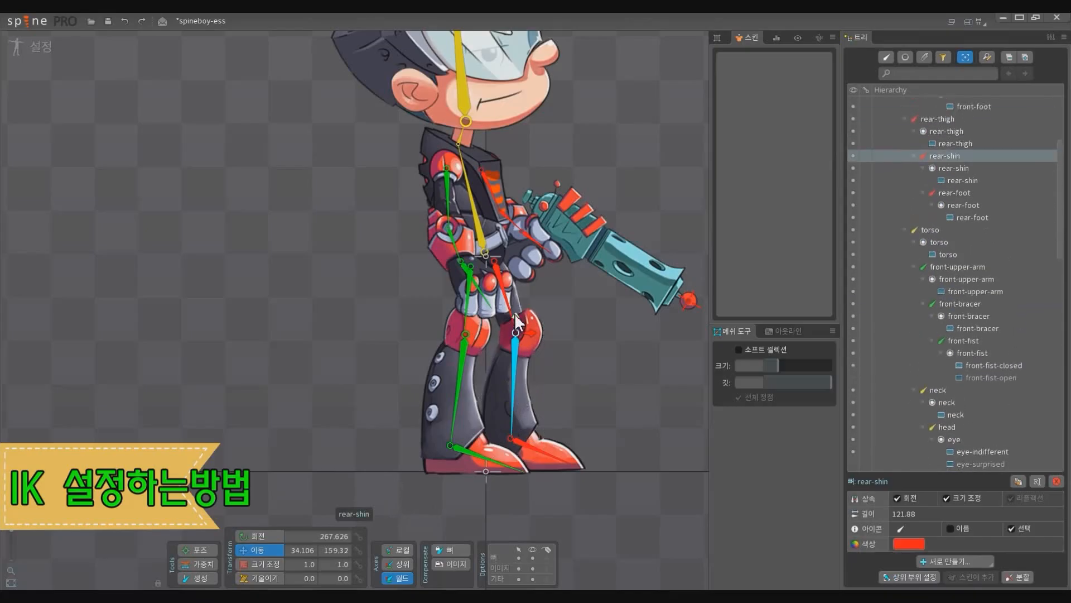
{"action": "scroll", "coordinate": [915, 346], "scroll_direction": "down", "scroll_amount": 10}
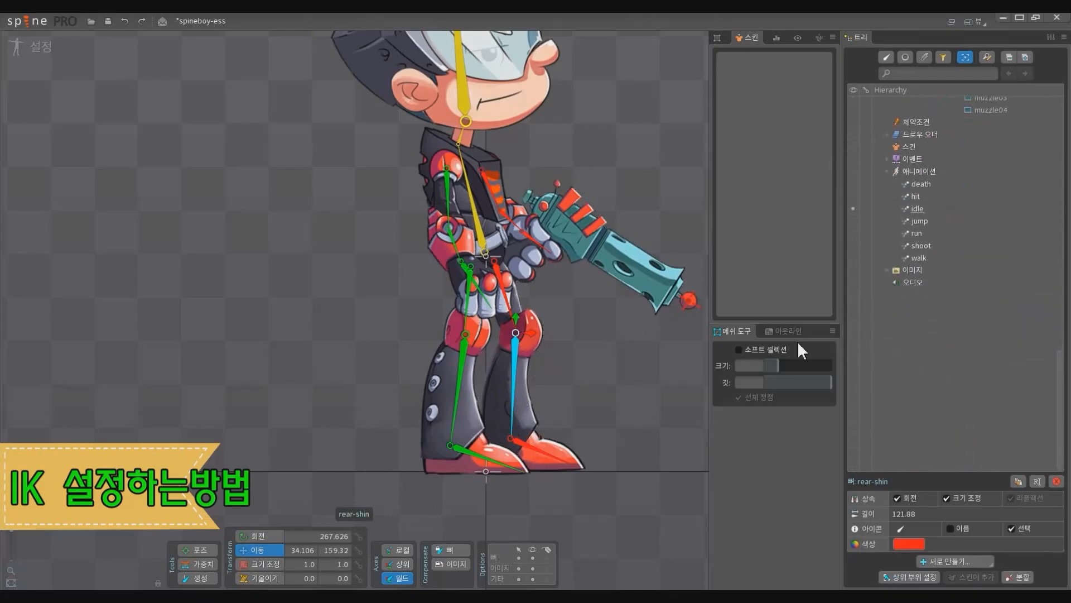
{"action": "left_click", "coordinate": [514, 311], "text": "ctrl"}
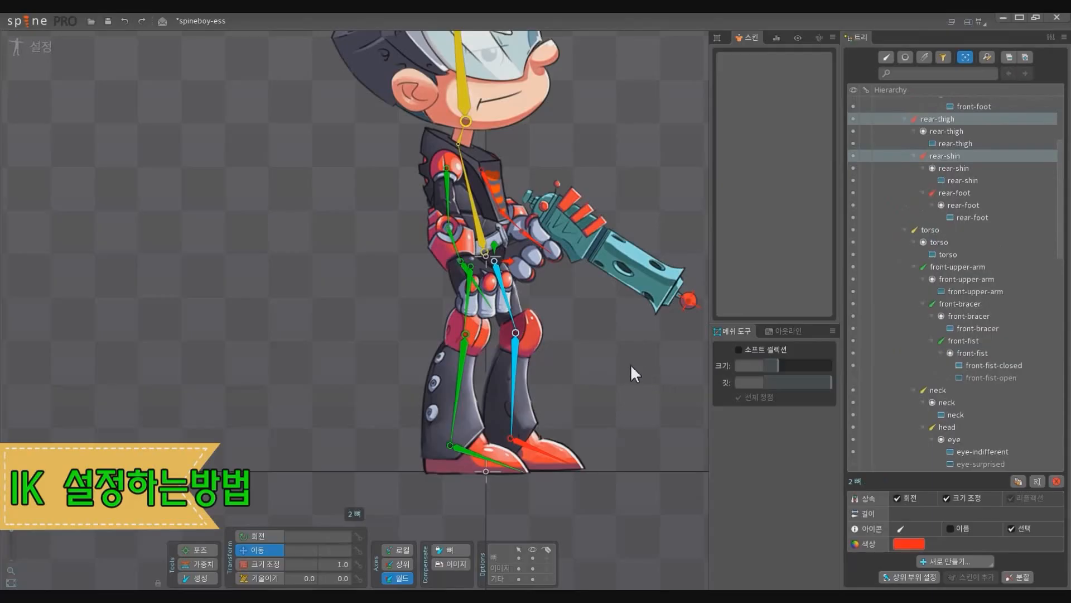
{"action": "scroll", "coordinate": [939, 334], "scroll_direction": "down", "scroll_amount": 10}
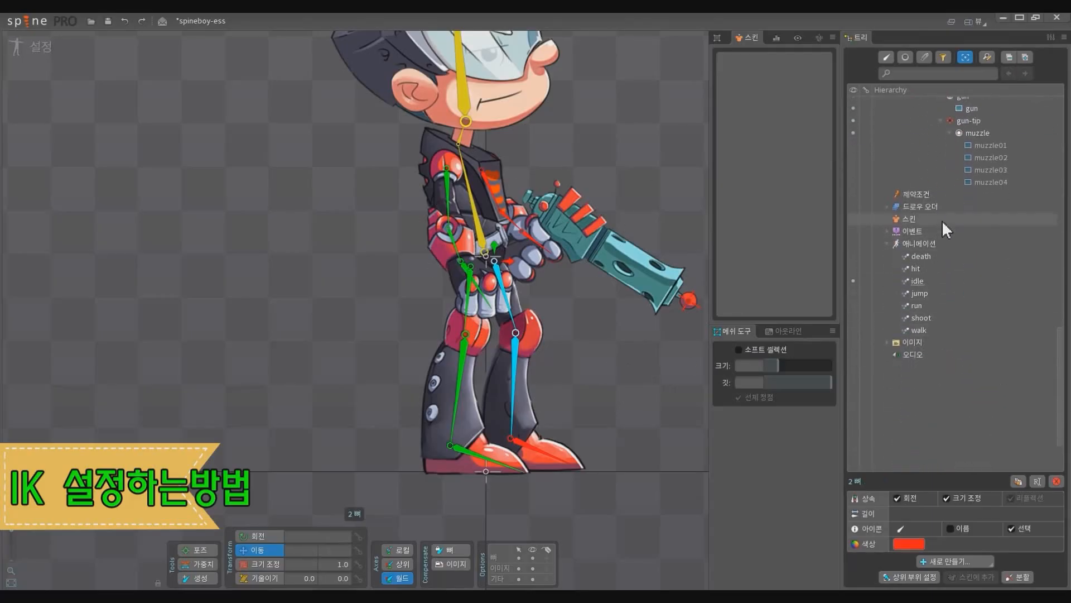
{"action": "left_click_drag", "start_coordinate": [616, 394], "coordinate": [628, 388]}
{"action": "scroll", "coordinate": [538, 363], "scroll_direction": "up", "scroll_amount": 3}
{"action": "key", "text": "space"}
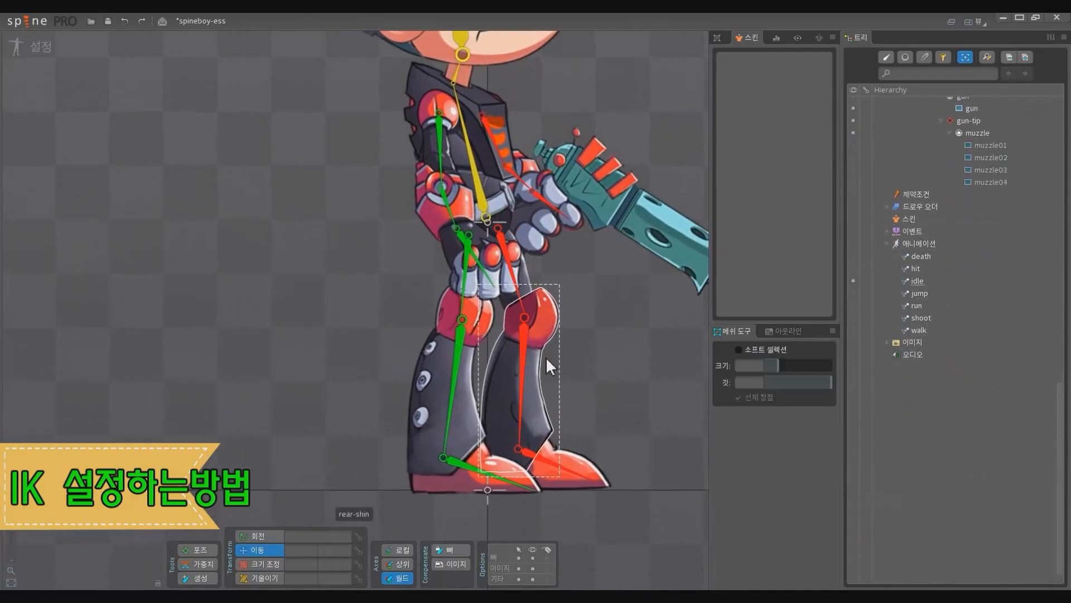
{"action": "left_click", "coordinate": [528, 309]}
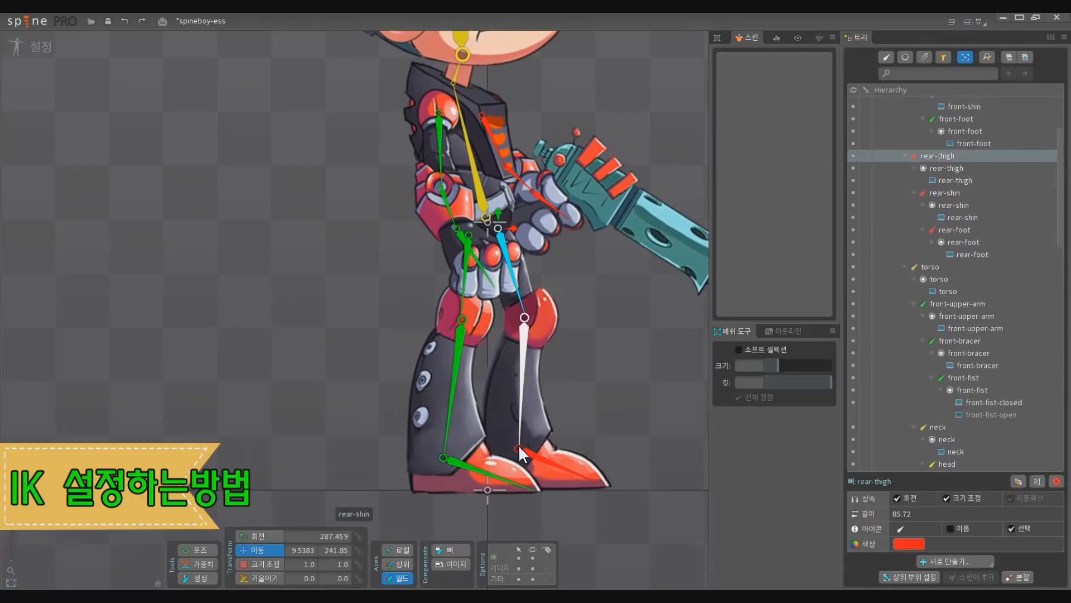
{"action": "left_click", "coordinate": [521, 403]}
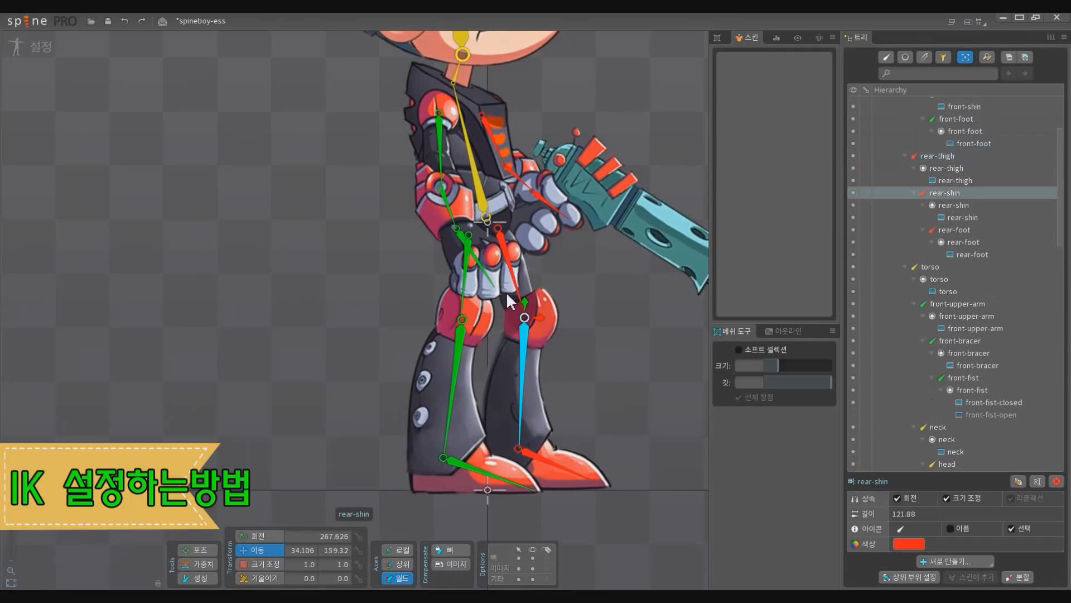
{"action": "left_click", "coordinate": [566, 334]}
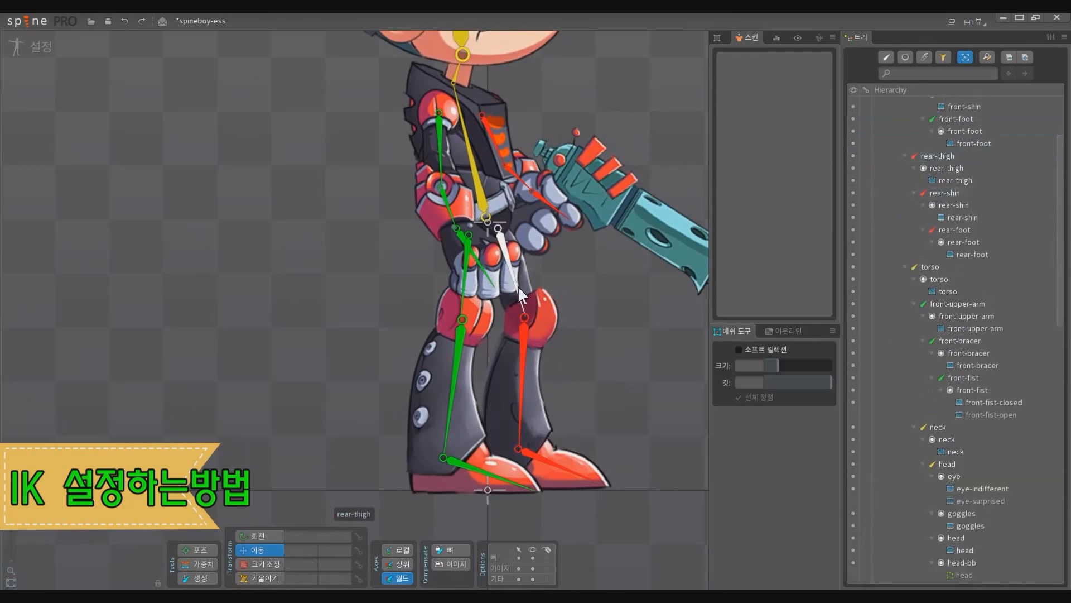
Step: Select the rear-thigh and rear-shin bones and start a new IK constraint from the skeleton's constraints (제약조건) node
{"action": "left_click", "coordinate": [519, 289]}
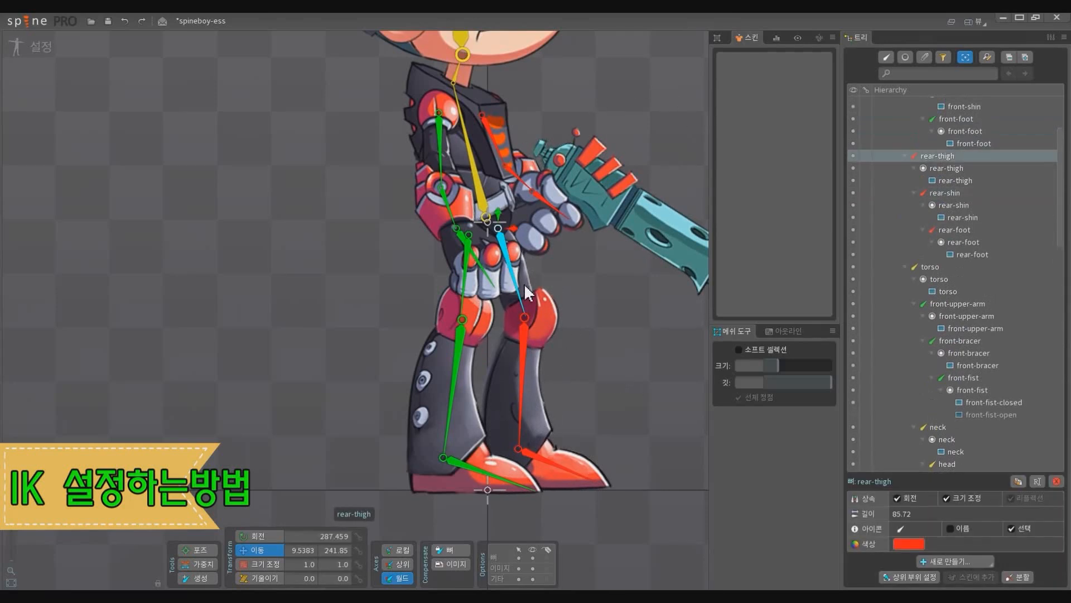
{"action": "left_click", "coordinate": [523, 354], "text": "ctrl"}
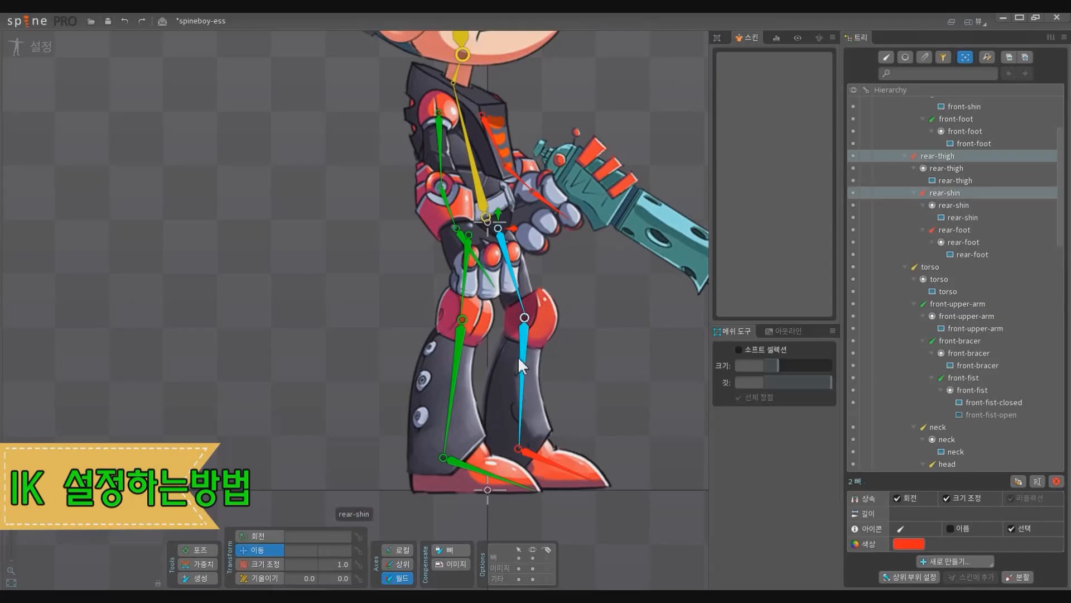
{"action": "scroll", "coordinate": [946, 314], "scroll_direction": "down", "scroll_amount": 10}
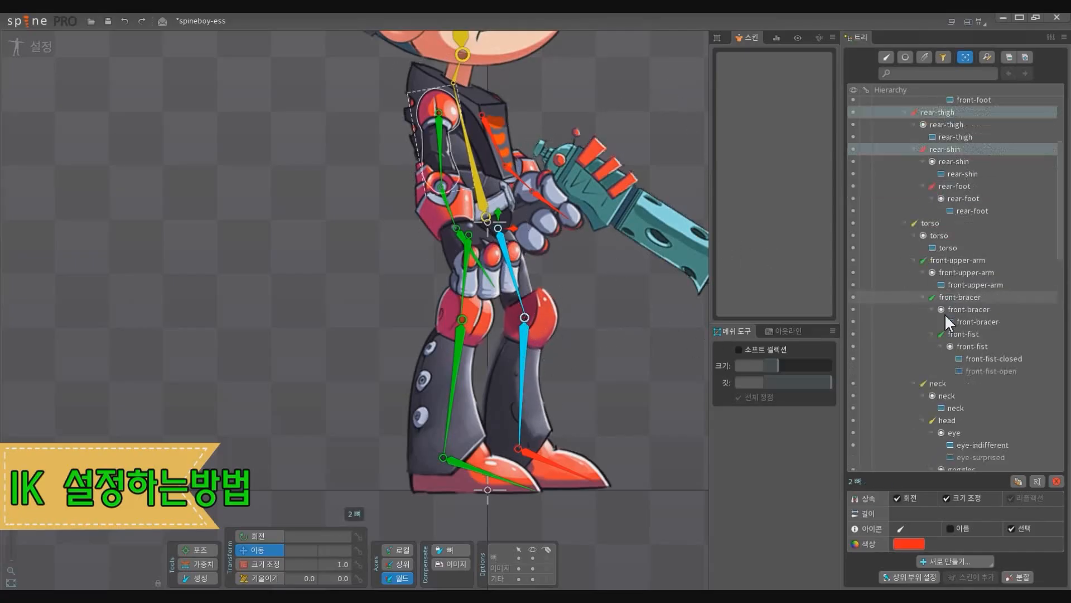
{"action": "scroll", "coordinate": [937, 324], "scroll_direction": "down", "scroll_amount": 5}
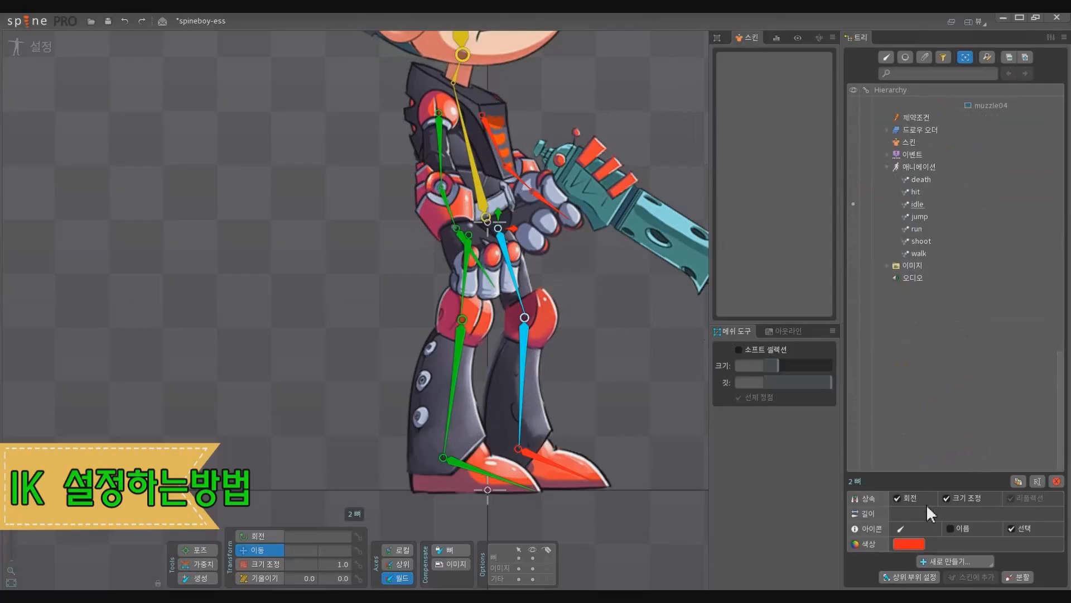
{"action": "left_click", "coordinate": [930, 122]}
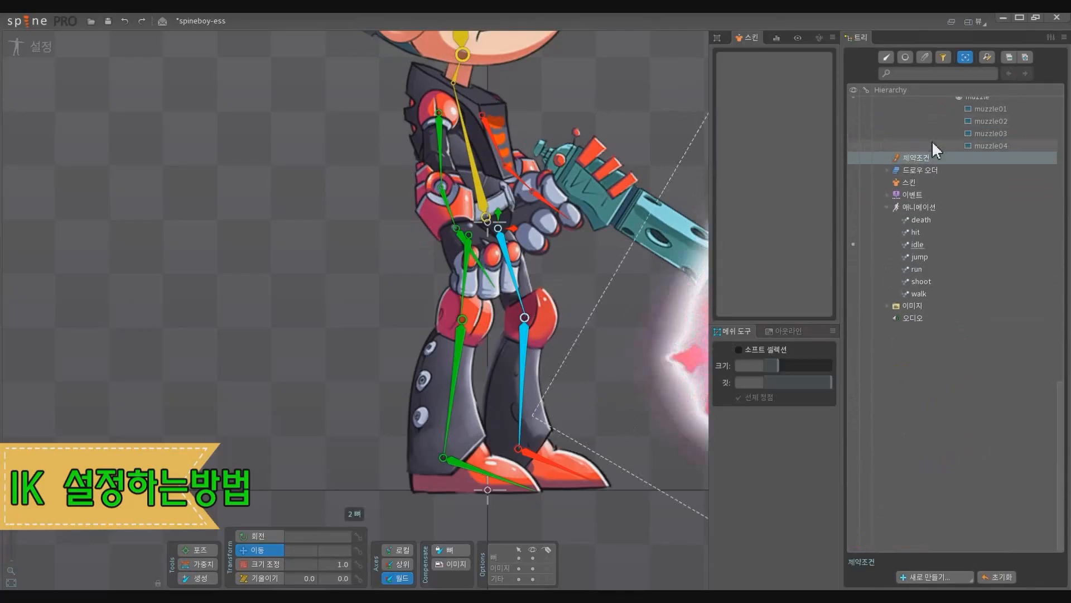
{"action": "left_click", "coordinate": [929, 578]}
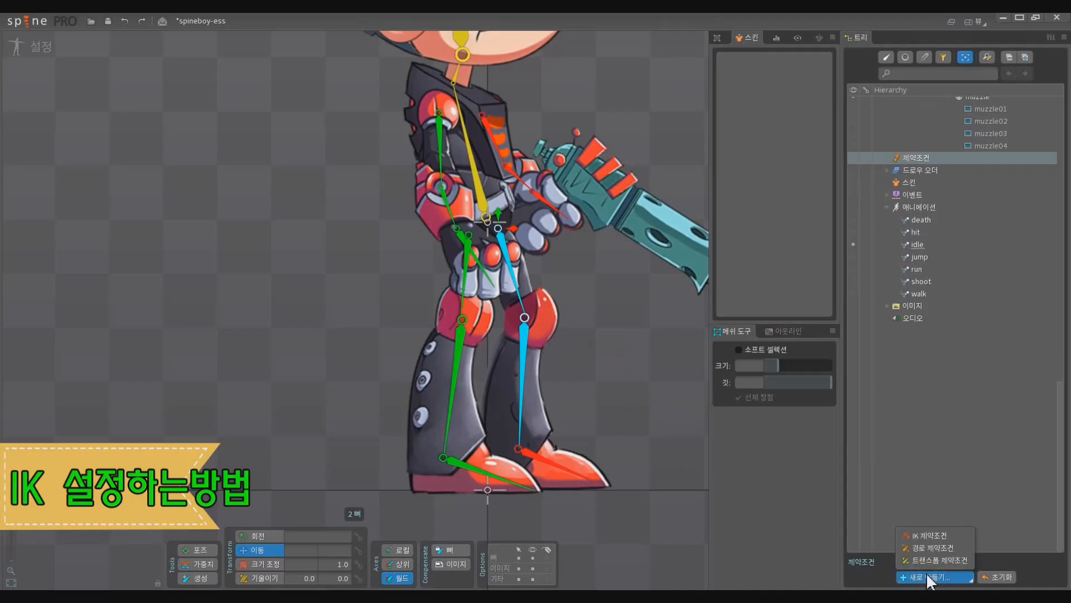
{"action": "left_click", "coordinate": [938, 537]}
Step: Place the IK target at the rear ankle, where rear-shin meets rear-foot, and name the new constraint IK_1
{"action": "scroll", "coordinate": [588, 414], "scroll_direction": "up", "scroll_amount": 4}
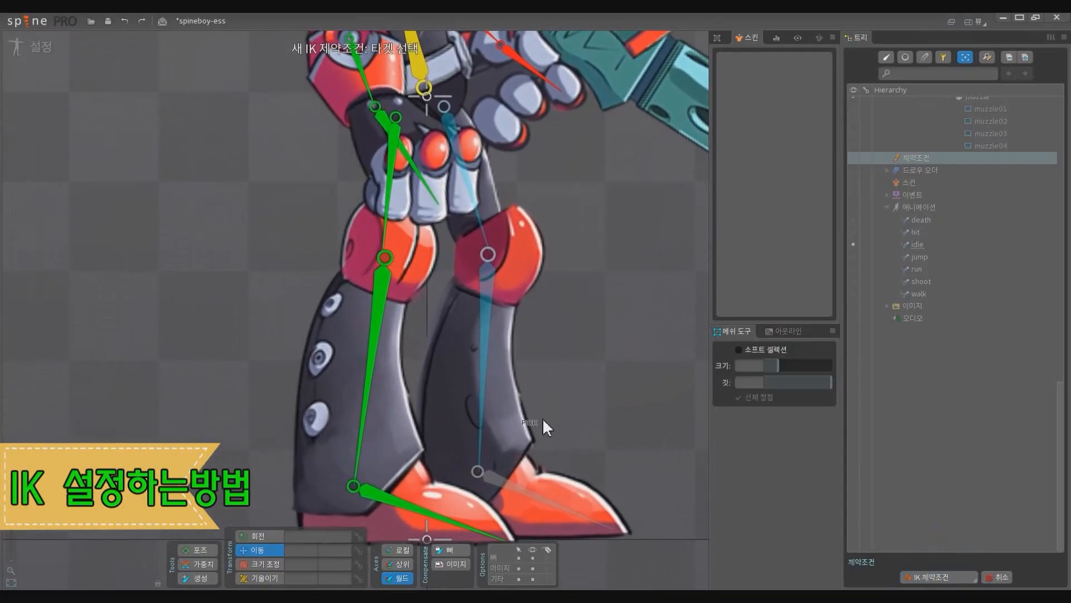
{"action": "left_click_drag", "start_coordinate": [551, 417], "coordinate": [593, 364]}
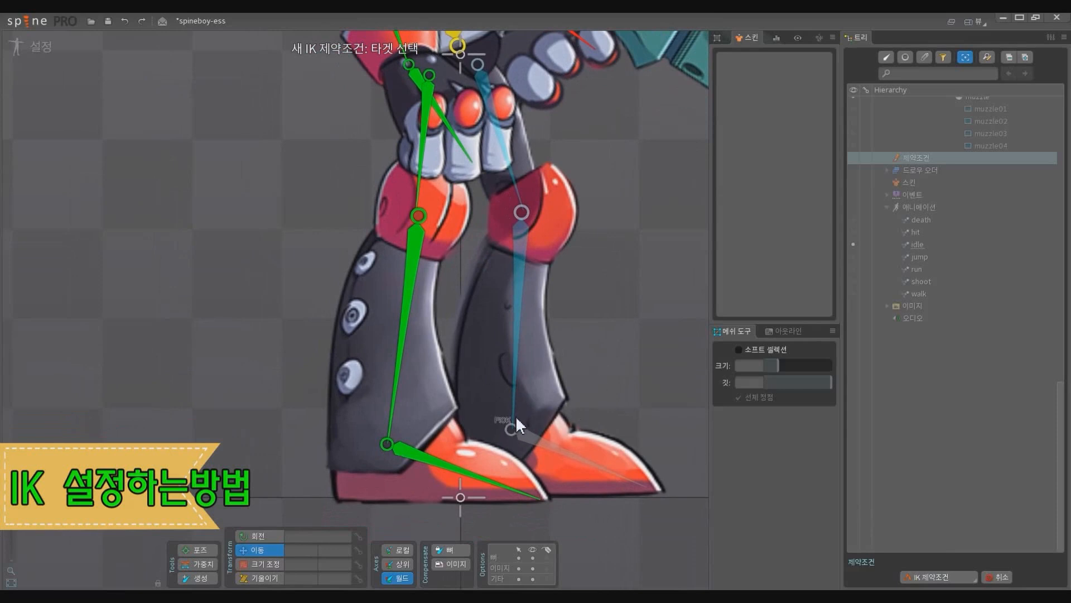
{"action": "scroll", "coordinate": [498, 416], "scroll_direction": "up", "scroll_amount": 4}
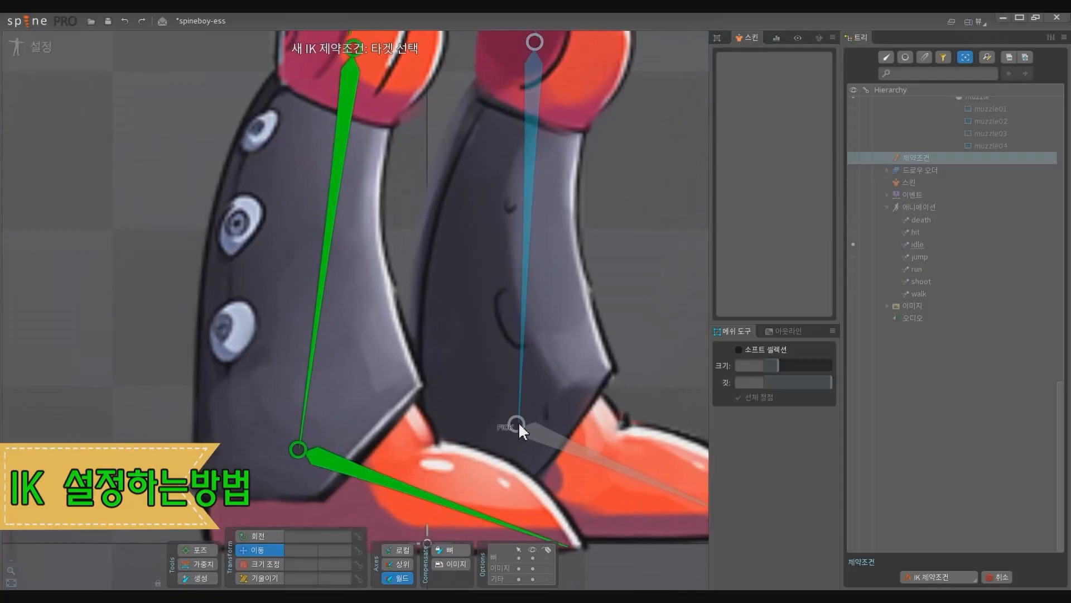
{"action": "scroll", "coordinate": [517, 421], "scroll_direction": "up", "scroll_amount": 3}
{"action": "scroll", "coordinate": [520, 426], "scroll_direction": "up", "scroll_amount": 2}
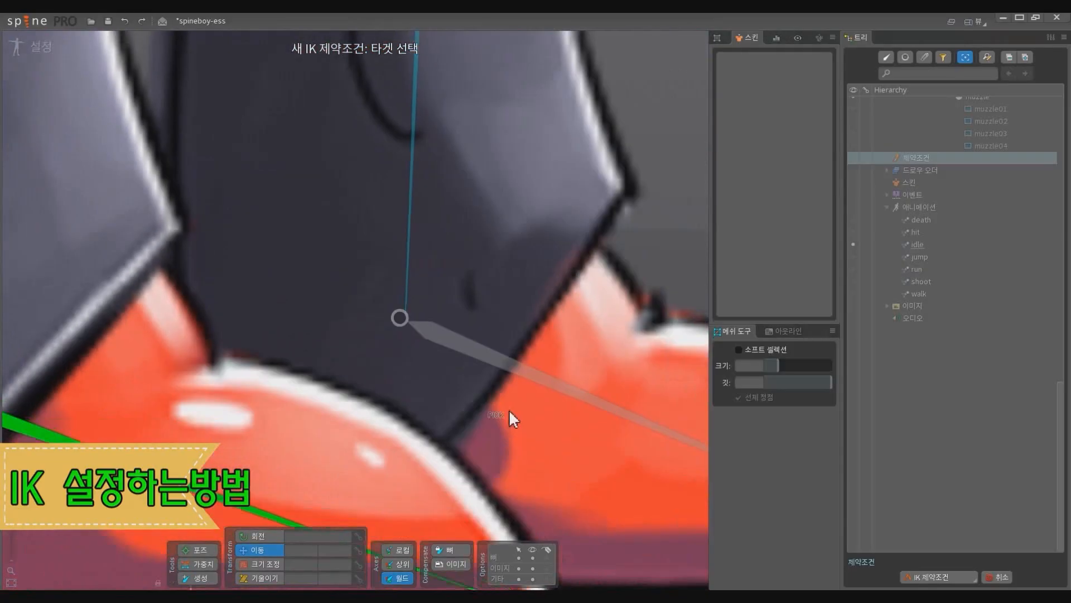
{"action": "scroll", "coordinate": [510, 419], "scroll_direction": "down", "scroll_amount": 5}
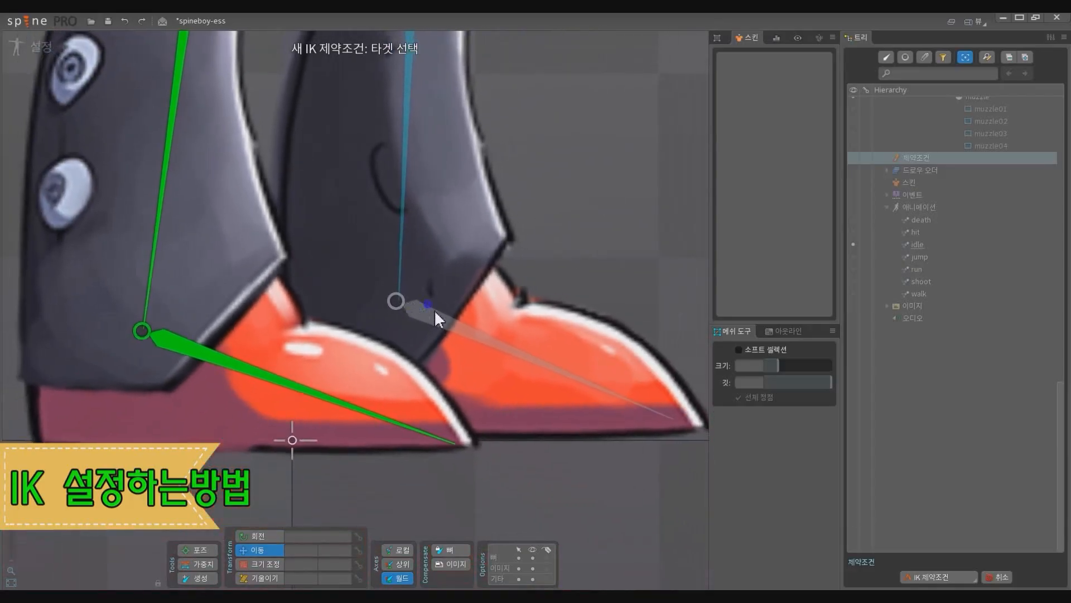
{"action": "scroll", "coordinate": [564, 463], "scroll_direction": "up", "scroll_amount": 6}
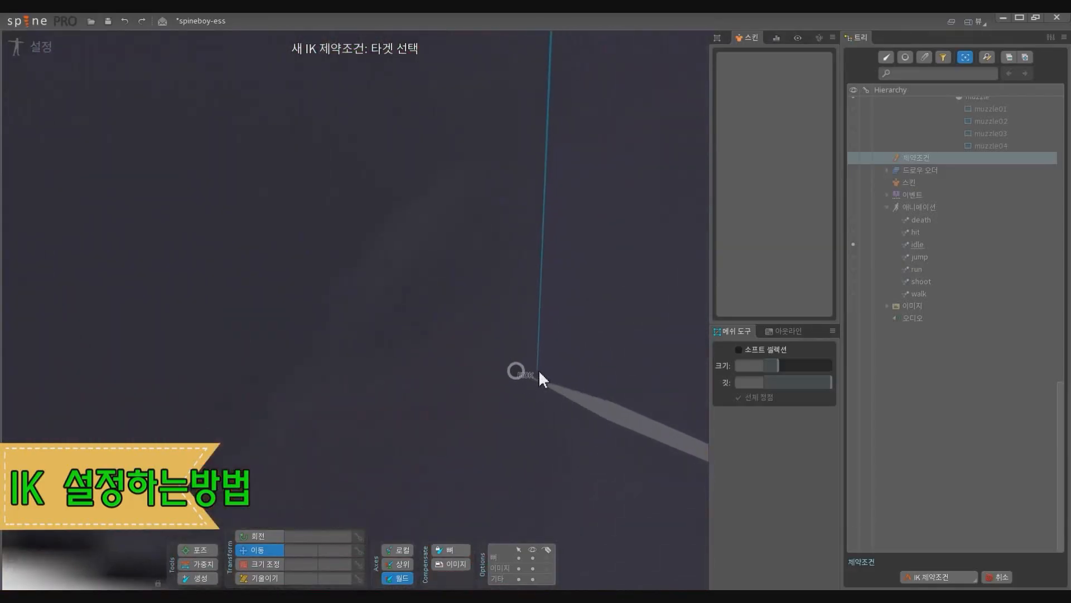
{"action": "scroll", "coordinate": [537, 380], "scroll_direction": "down", "scroll_amount": 5}
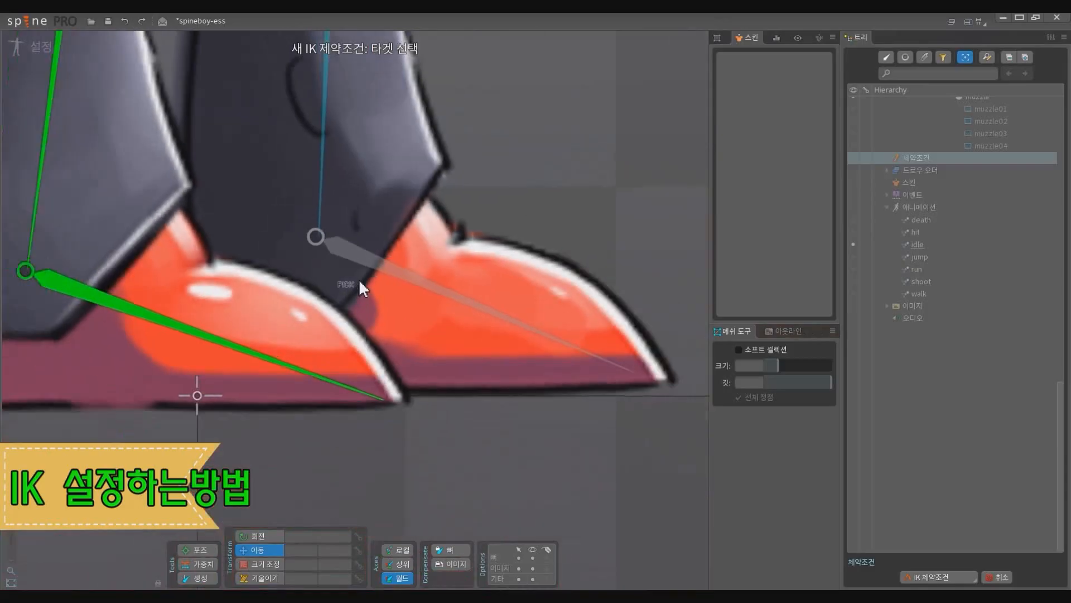
{"action": "scroll", "coordinate": [527, 376], "scroll_direction": "down", "scroll_amount": 4}
{"action": "left_click_drag", "start_coordinate": [524, 348], "coordinate": [545, 354]}
{"action": "scroll", "coordinate": [527, 354], "scroll_direction": "up", "scroll_amount": 1}
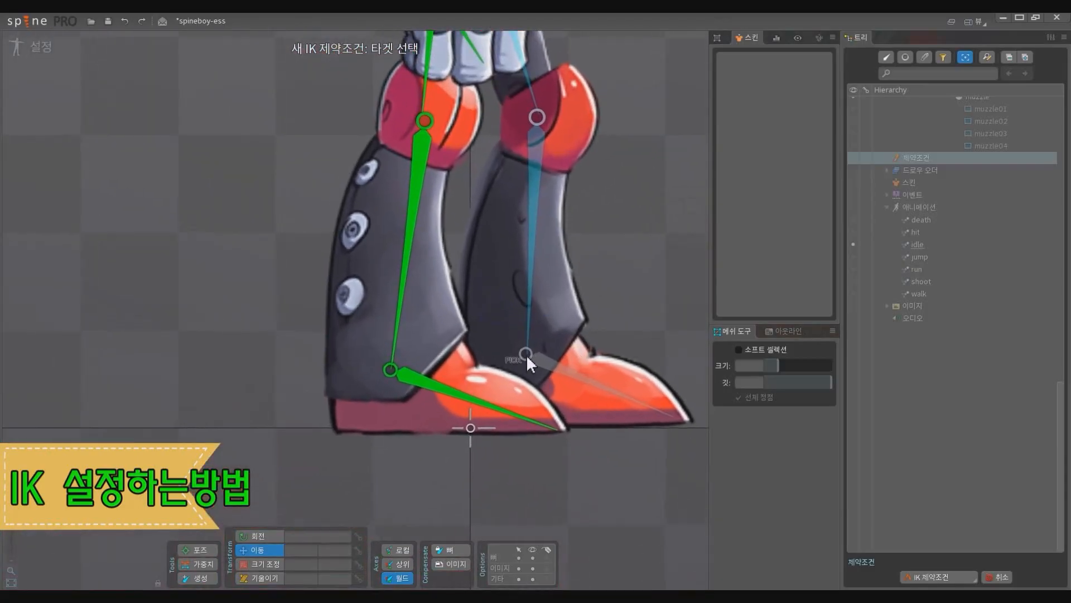
{"action": "left_click", "coordinate": [527, 353]}
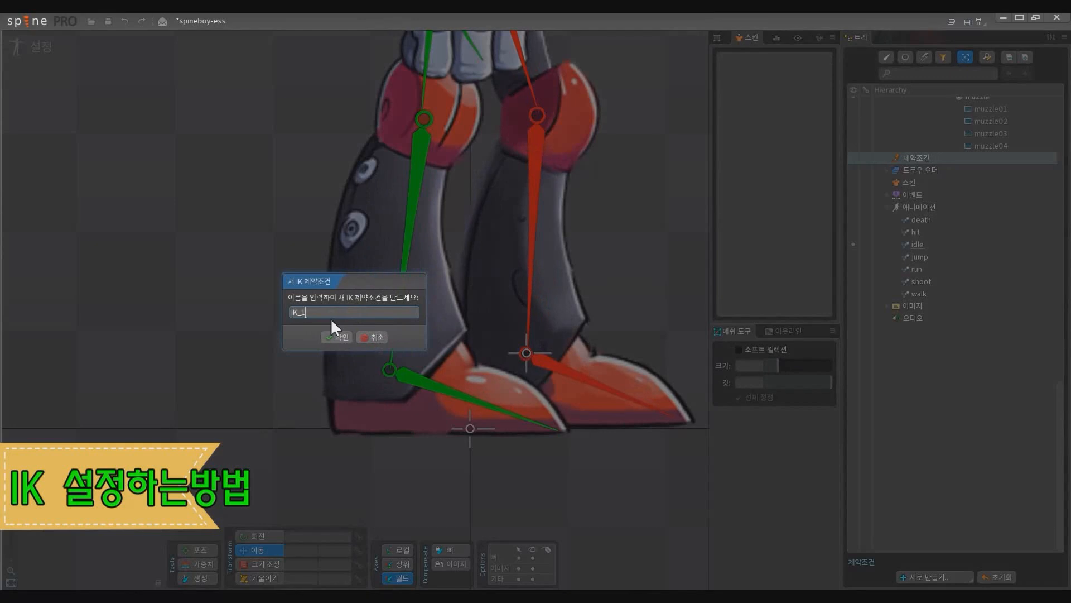
{"action": "key", "text": "Return"}
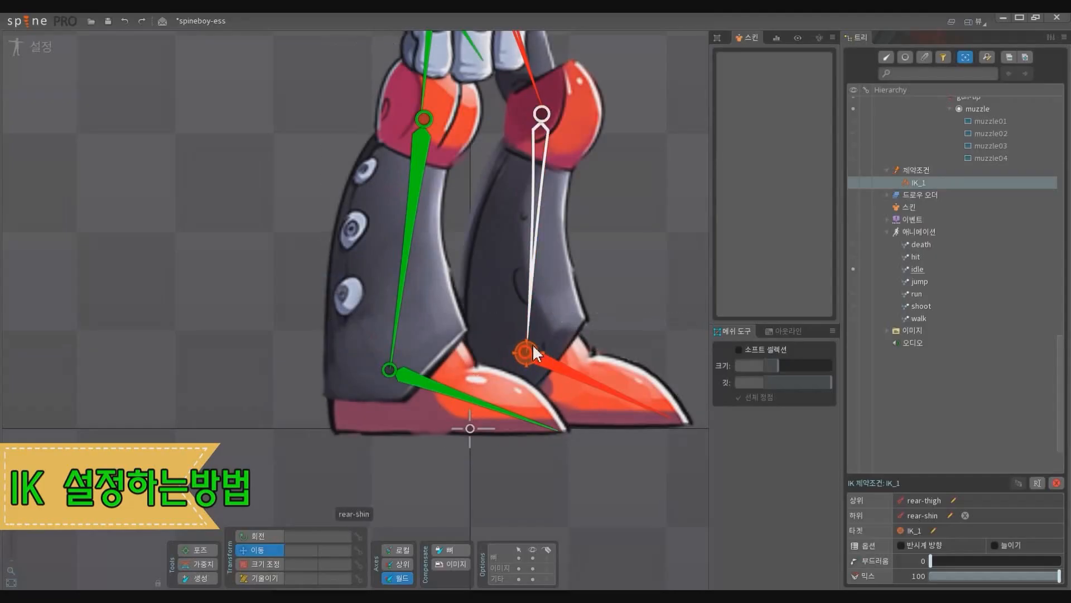
Step: Examine the IK_1 target bone at the rear ankle and its place under root in the hierarchy
{"action": "scroll", "coordinate": [547, 391], "scroll_direction": "up", "scroll_amount": 10}
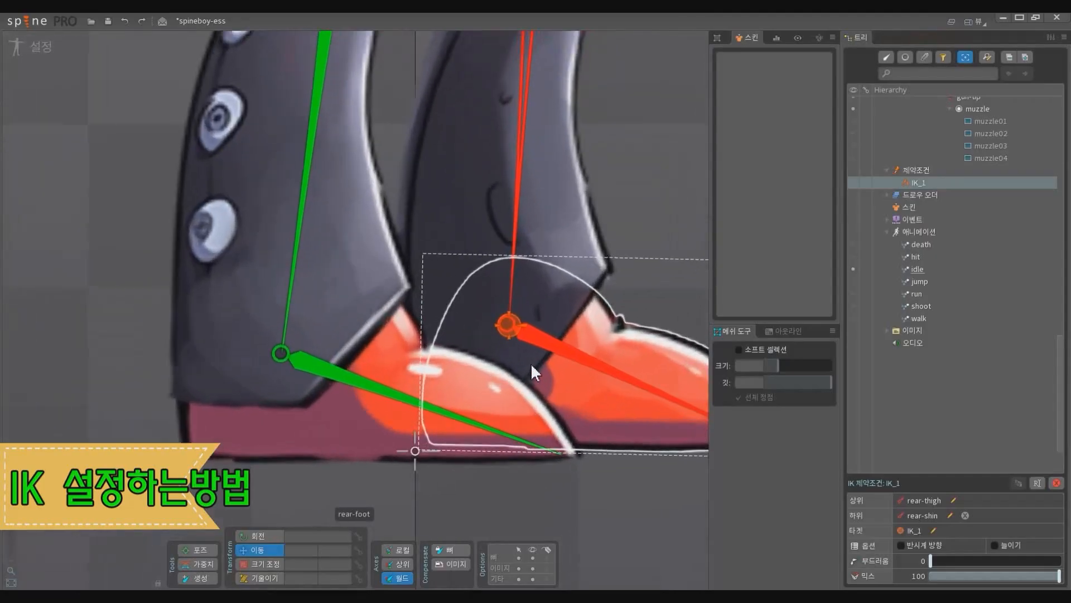
{"action": "left_click", "coordinate": [506, 309]}
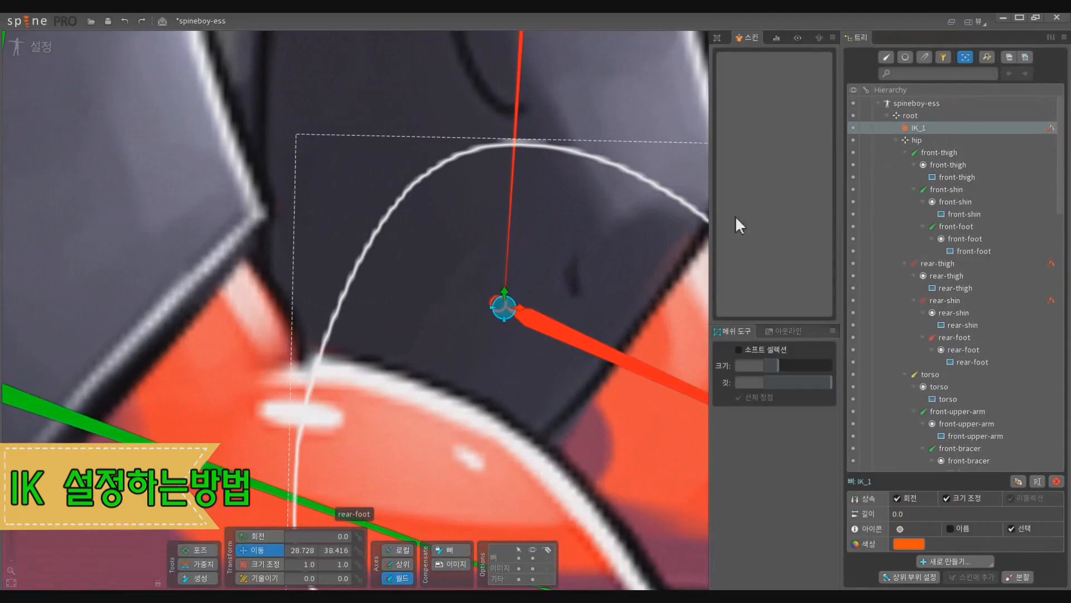
{"action": "left_click", "coordinate": [986, 127]}
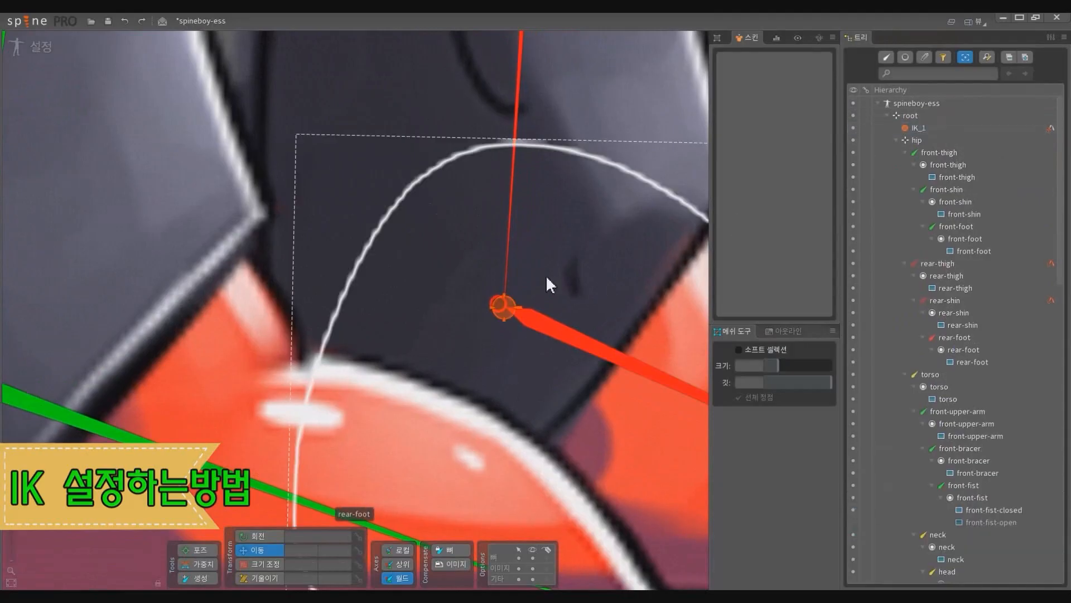
{"action": "left_click", "coordinate": [504, 310]}
{"action": "scroll", "coordinate": [604, 249], "scroll_direction": "down", "scroll_amount": 5}
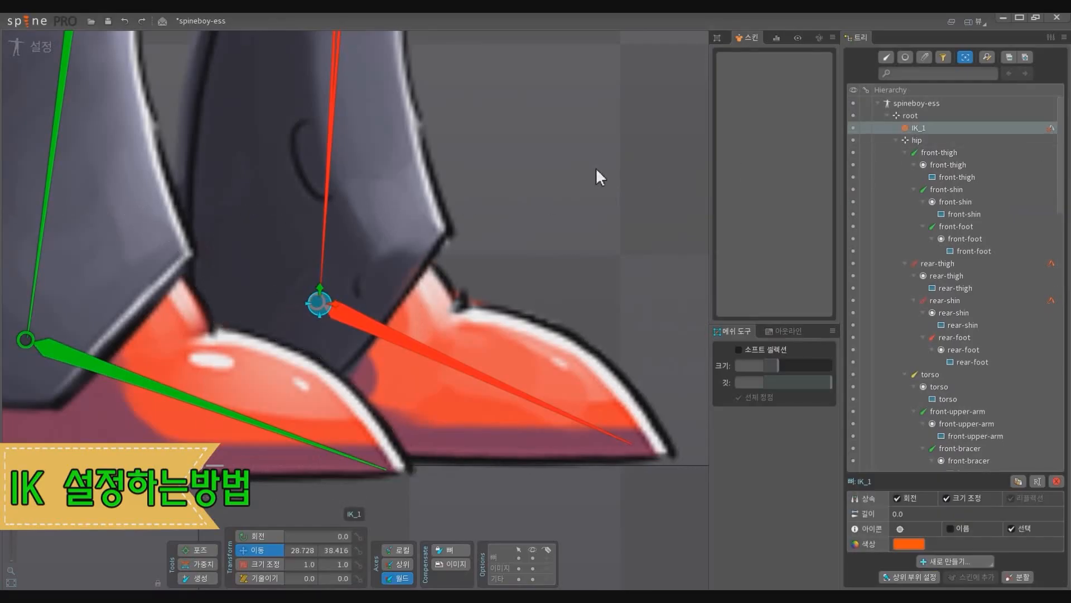
{"action": "left_click_drag", "start_coordinate": [597, 169], "coordinate": [657, 166]}
{"action": "left_click", "coordinate": [954, 128]}
{"action": "left_click", "coordinate": [954, 128]}
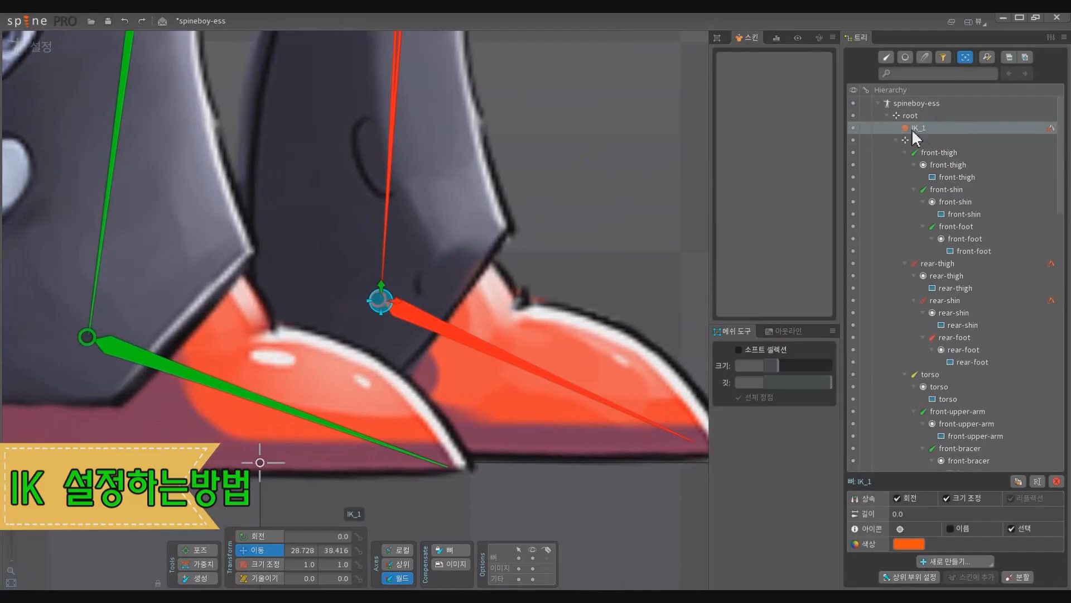
{"action": "scroll", "coordinate": [445, 239], "scroll_direction": "down", "scroll_amount": 4}
{"action": "scroll", "coordinate": [600, 327], "scroll_direction": "down", "scroll_amount": 6}
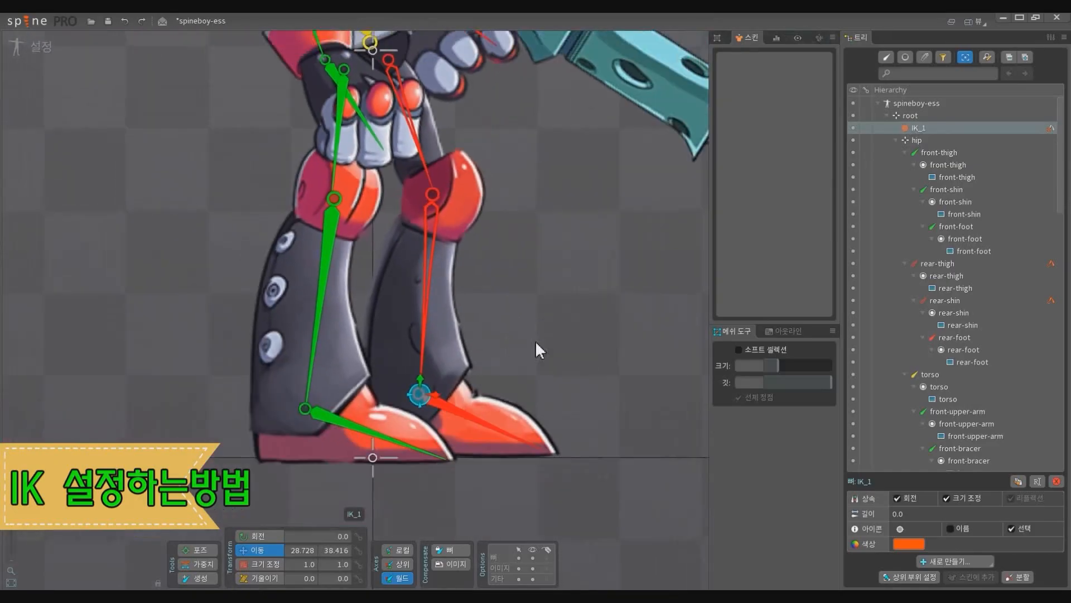
Step: Compare the IK_1 target bone with the IK_1 entry under the constraints (제약조건) node and inspect that constraint's properties
{"action": "left_click", "coordinate": [920, 128]}
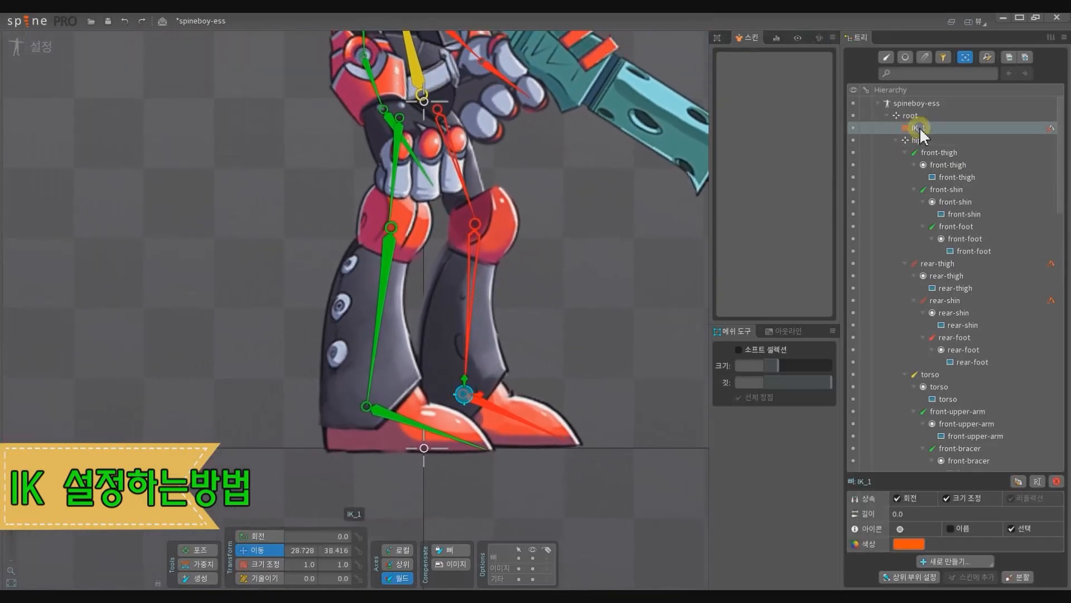
{"action": "scroll", "coordinate": [946, 313], "scroll_direction": "down", "scroll_amount": 5}
{"action": "scroll", "coordinate": [947, 301], "scroll_direction": "up", "scroll_amount": 5}
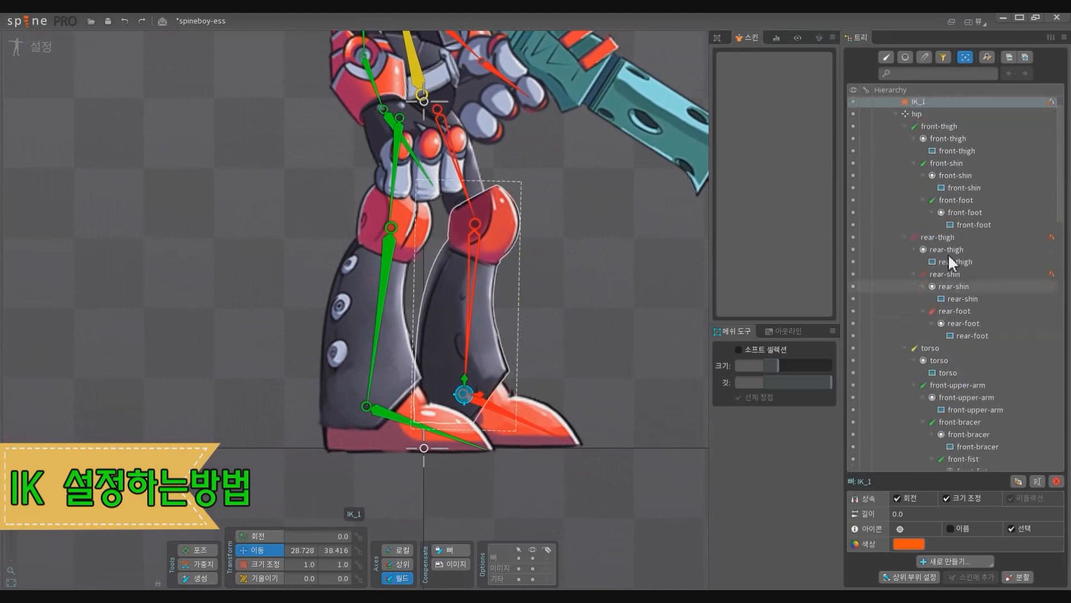
{"action": "scroll", "coordinate": [979, 316], "scroll_direction": "down", "scroll_amount": 10}
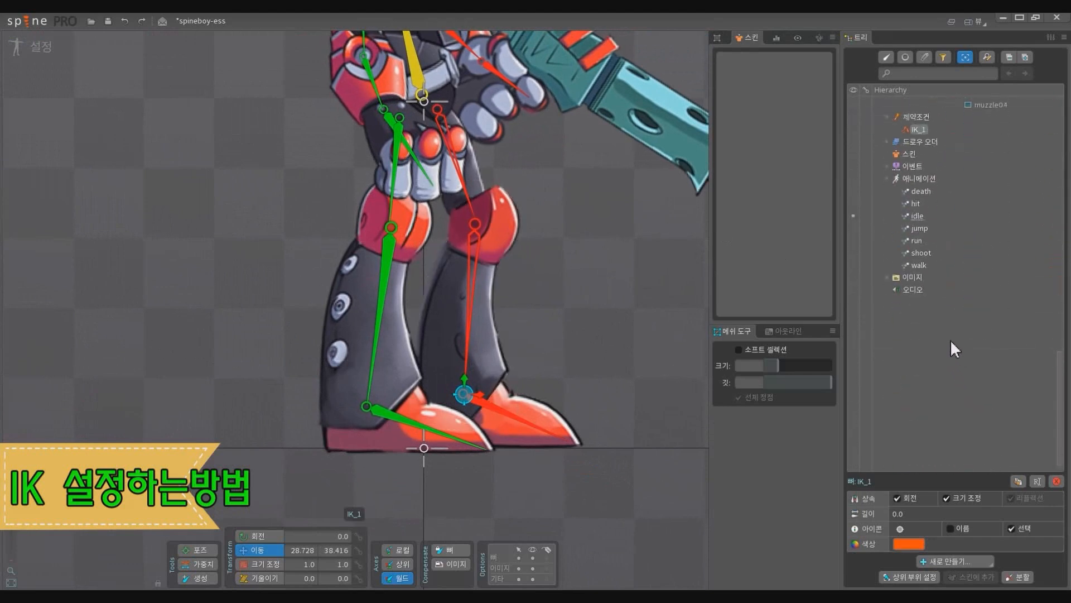
{"action": "key", "text": "Escape"}
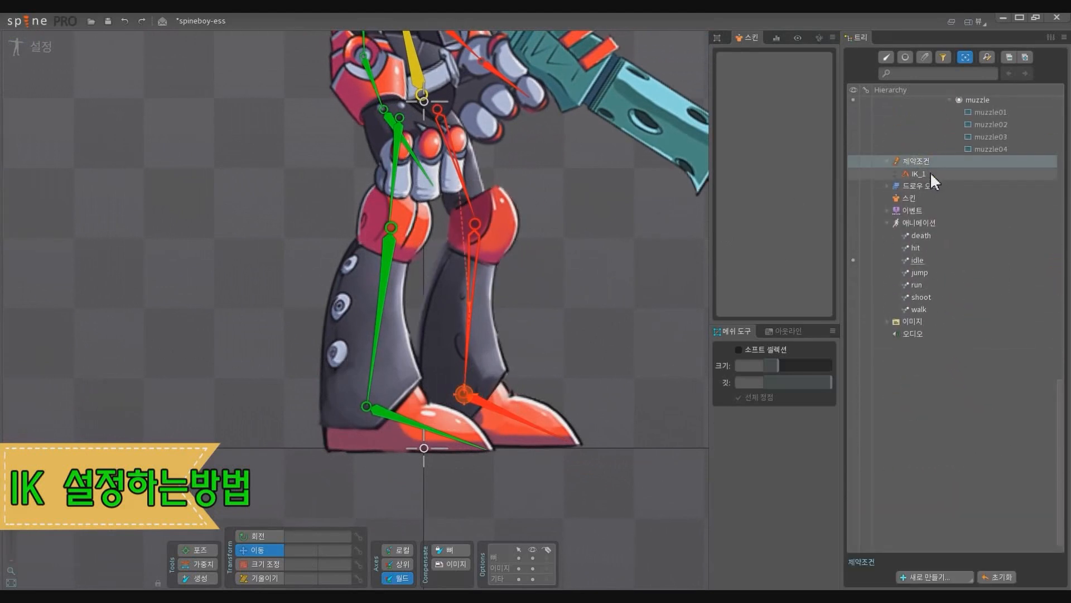
{"action": "left_click", "coordinate": [930, 173]}
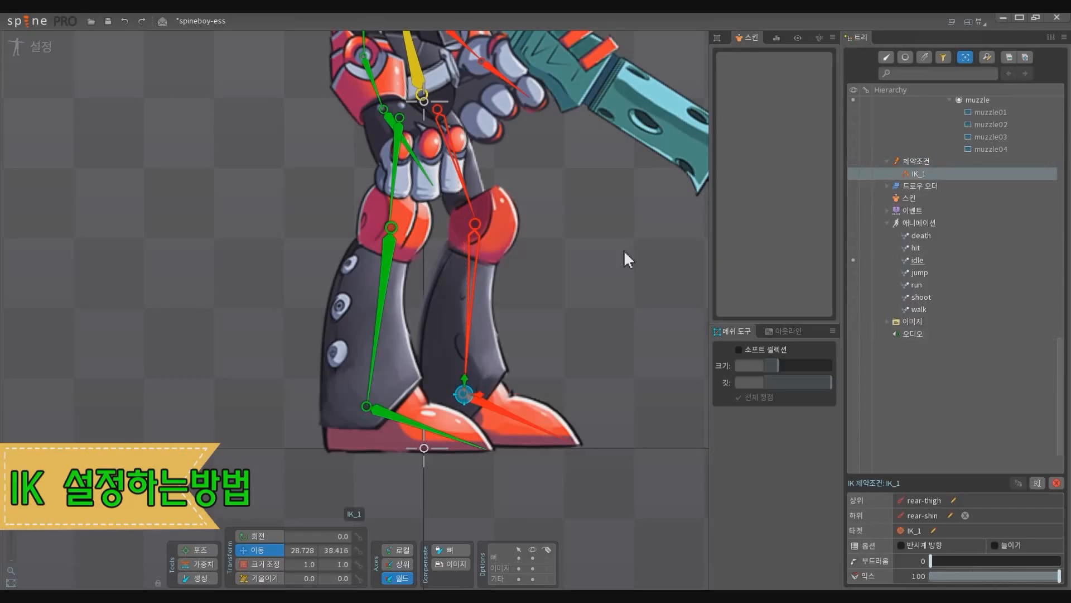
Step: Deselect the IK_1 constraint and select the front-shin and front-thigh bones together
{"action": "left_click_drag", "start_coordinate": [624, 249], "coordinate": [654, 317]}
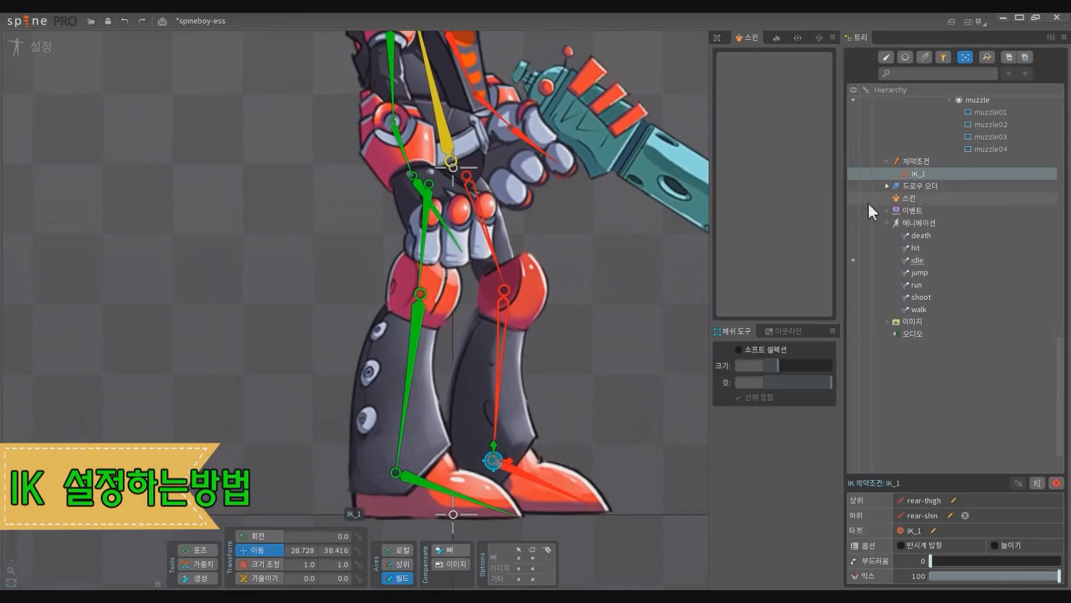
{"action": "scroll", "coordinate": [588, 283], "scroll_direction": "down", "scroll_amount": 5}
{"action": "left_click", "coordinate": [636, 315]}
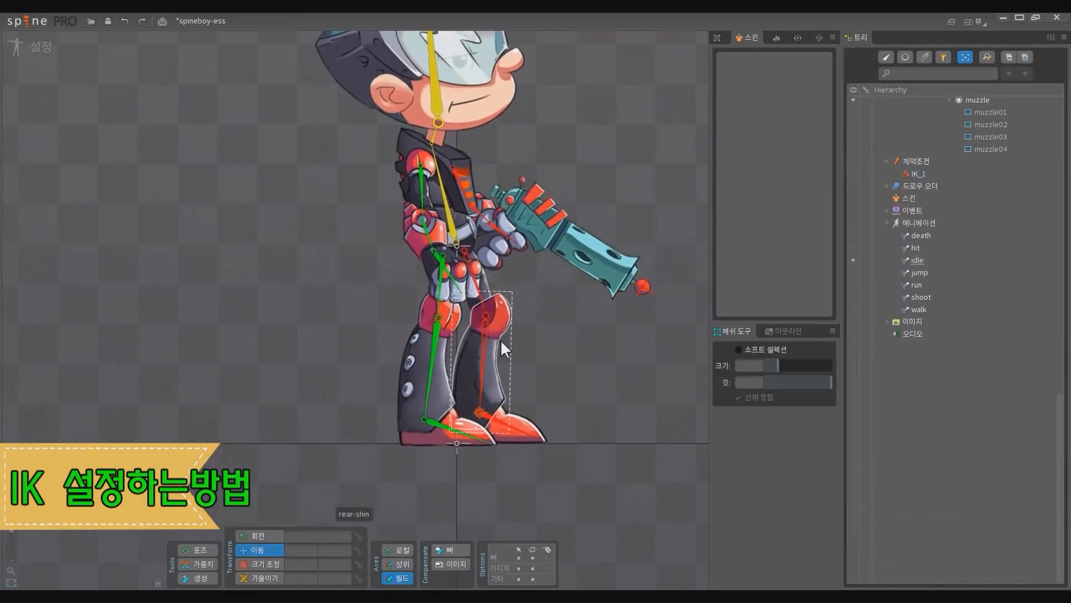
{"action": "scroll", "coordinate": [438, 329], "scroll_direction": "up", "scroll_amount": 3}
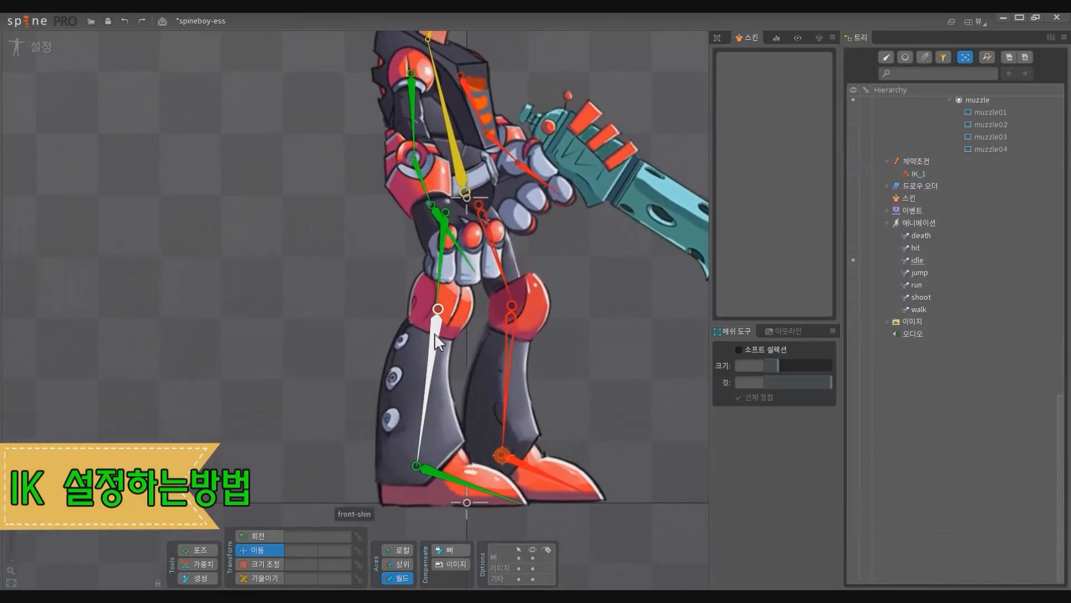
{"action": "left_click", "coordinate": [436, 334]}
{"action": "left_click", "coordinate": [442, 265], "text": "ctrl"}
{"action": "left_click_drag", "start_coordinate": [458, 386], "coordinate": [477, 325]}
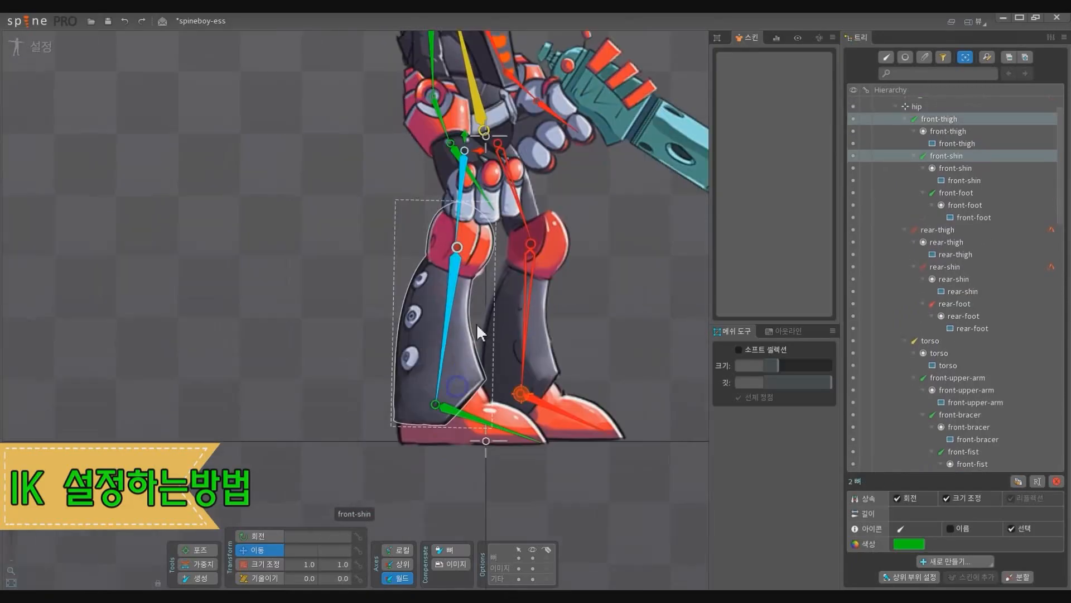
{"action": "scroll", "coordinate": [395, 413], "scroll_direction": "up", "scroll_amount": 2}
Step: Start a new IK constraint (IK 제약조건) for the selected front-thigh and front-shin bones
{"action": "left_click", "coordinate": [932, 557]}
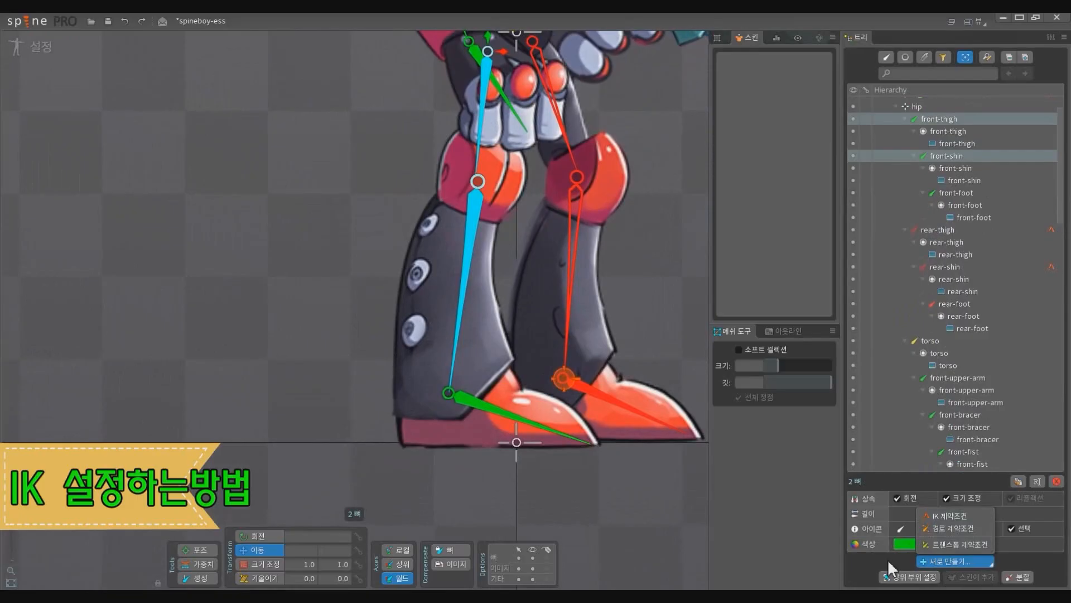
{"action": "left_click", "coordinate": [936, 561]}
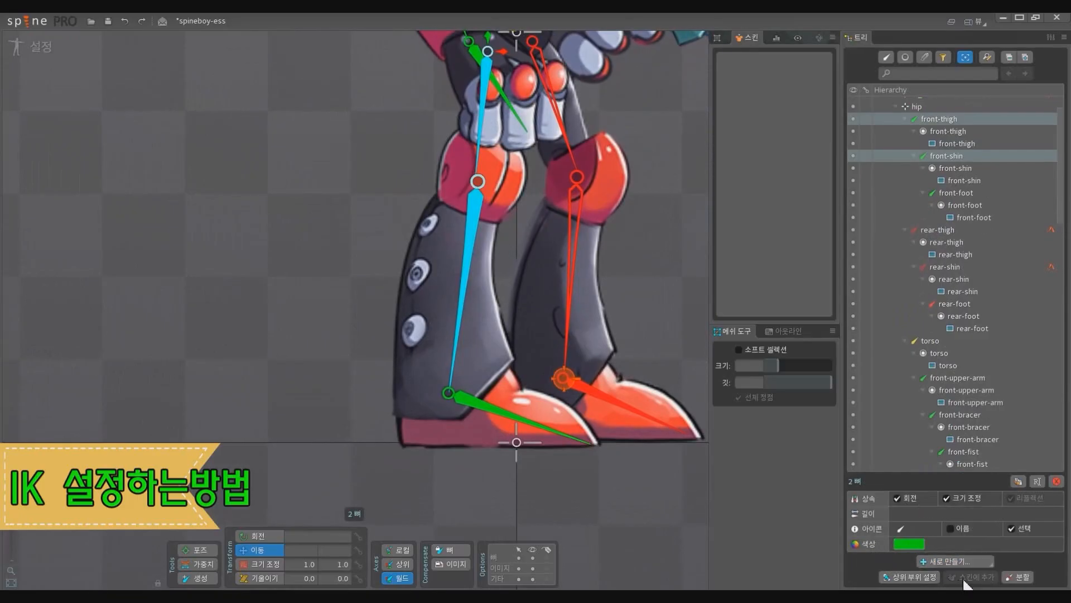
{"action": "scroll", "coordinate": [922, 445], "scroll_direction": "down", "scroll_amount": 15}
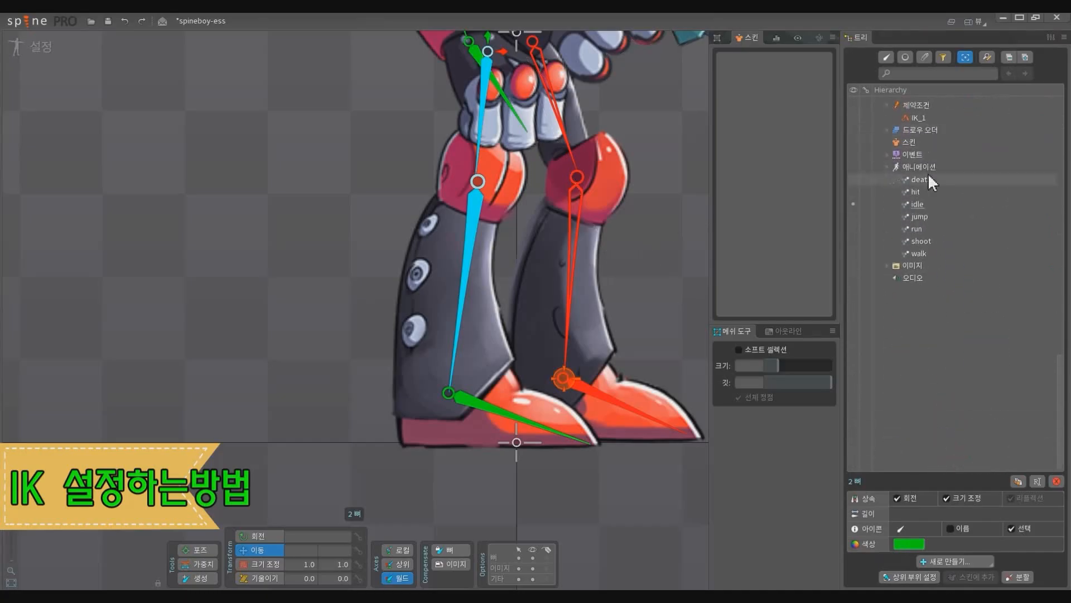
{"action": "scroll", "coordinate": [928, 173], "scroll_direction": "up", "scroll_amount": 15}
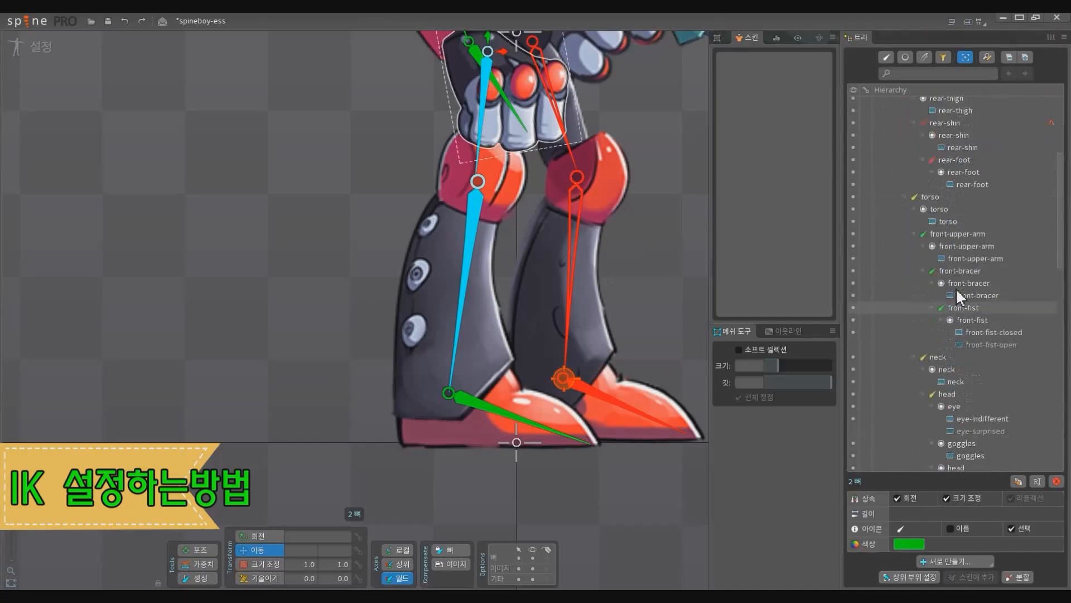
{"action": "left_click", "coordinate": [948, 563]}
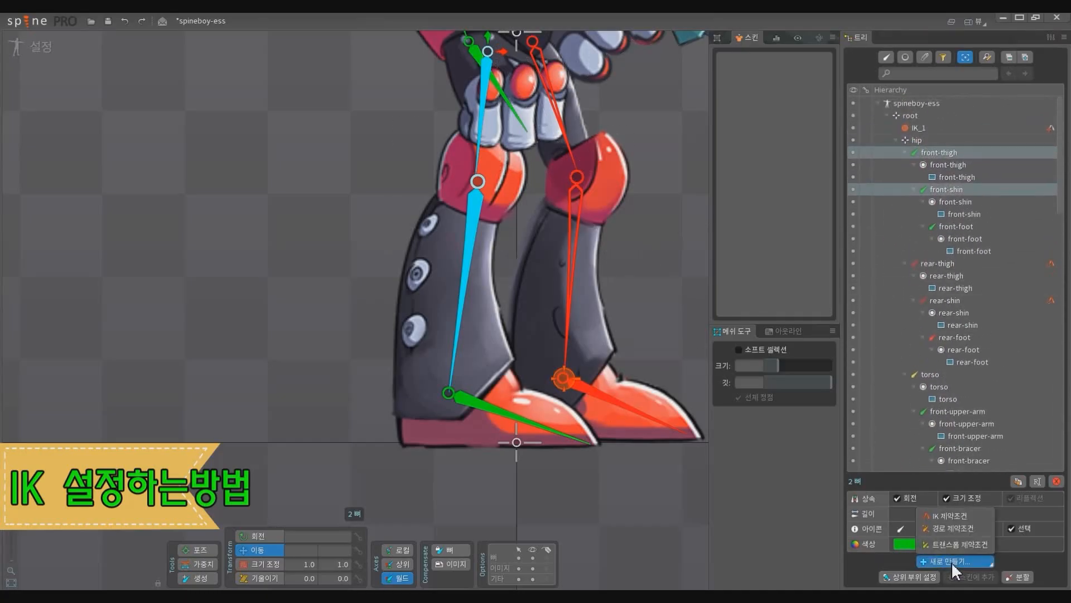
{"action": "left_click", "coordinate": [952, 517]}
Step: Place the IK target at the front ankle, where front-shin meets front-foot, and name the new constraint IK_2
{"action": "scroll", "coordinate": [463, 390], "scroll_direction": "up", "scroll_amount": 5}
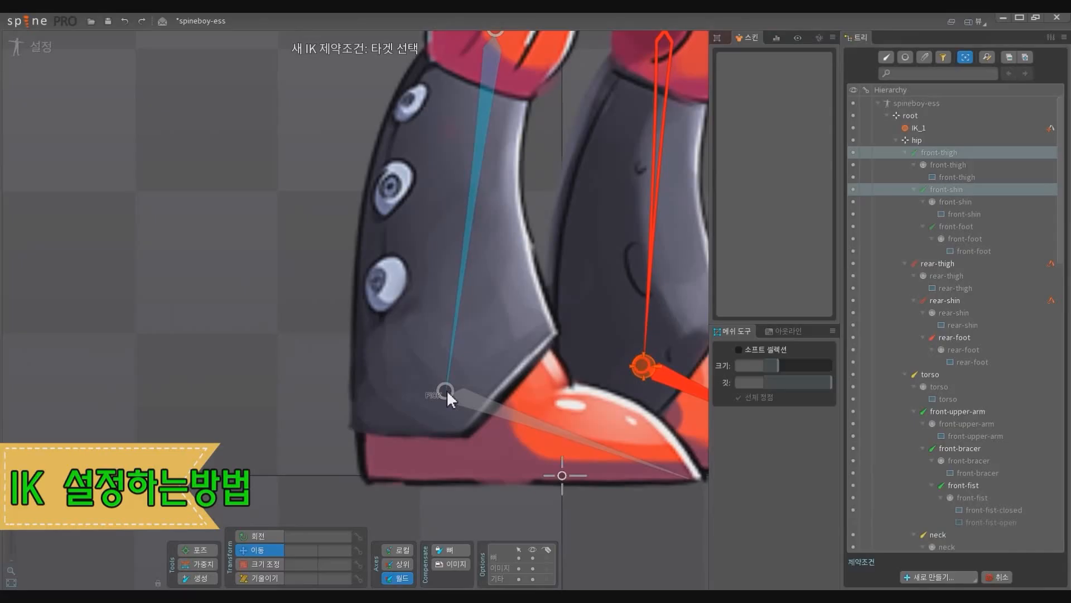
{"action": "left_click", "coordinate": [447, 390]}
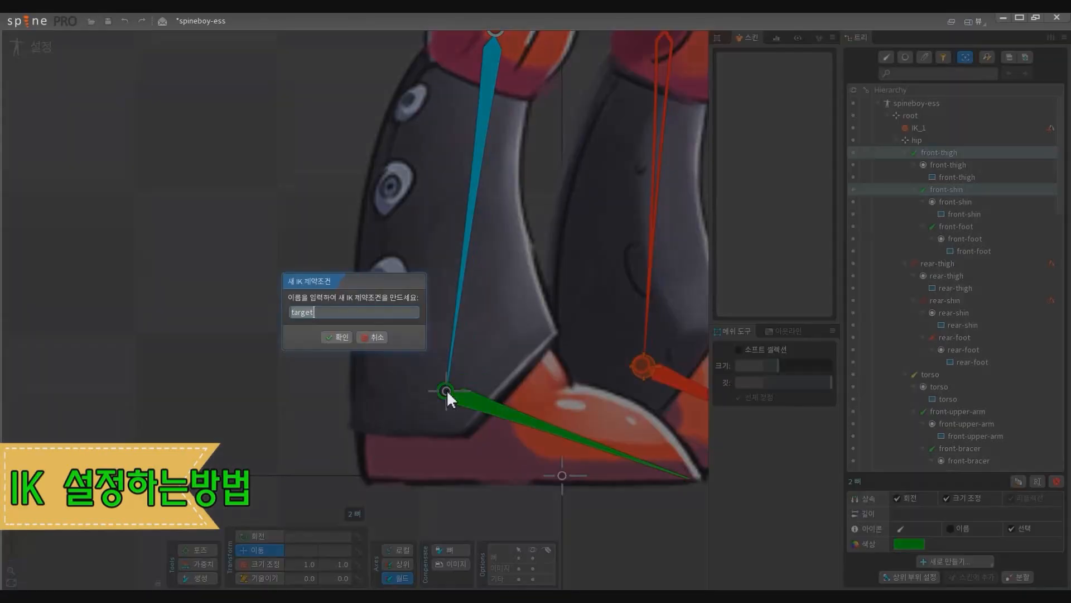
{"action": "type", "text": "IK_2"}
{"action": "key", "text": "Return"}
{"action": "scroll", "coordinate": [488, 424], "scroll_direction": "down", "scroll_amount": 8}
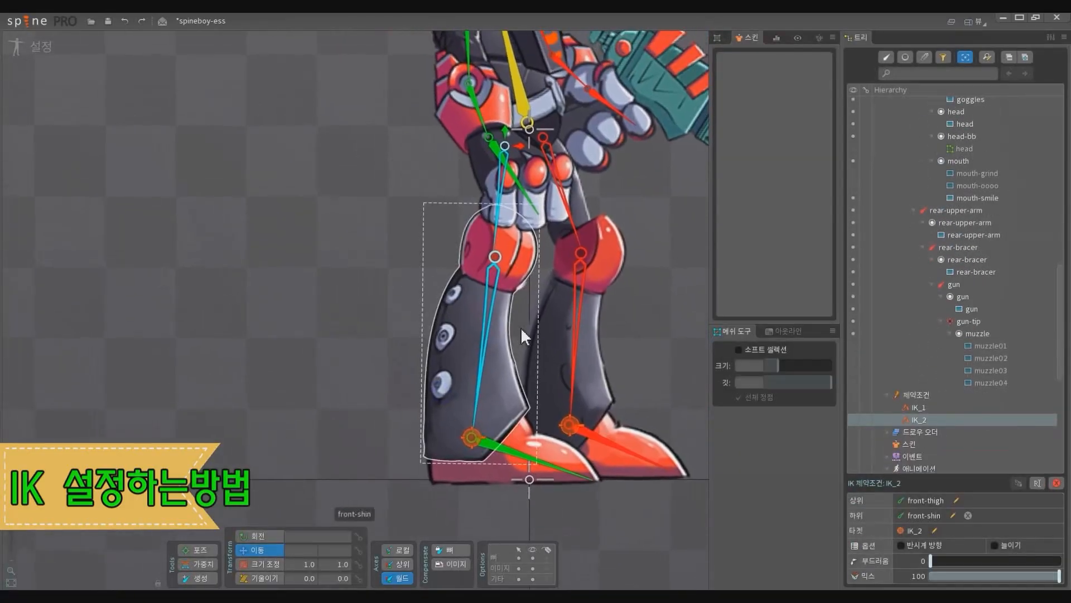
{"action": "key", "text": "Escape"}
Step: Examine the IK_1 and IK_2 target bones at the ankles and the hip bone, comparing their places under root
{"action": "left_click", "coordinate": [481, 394]}
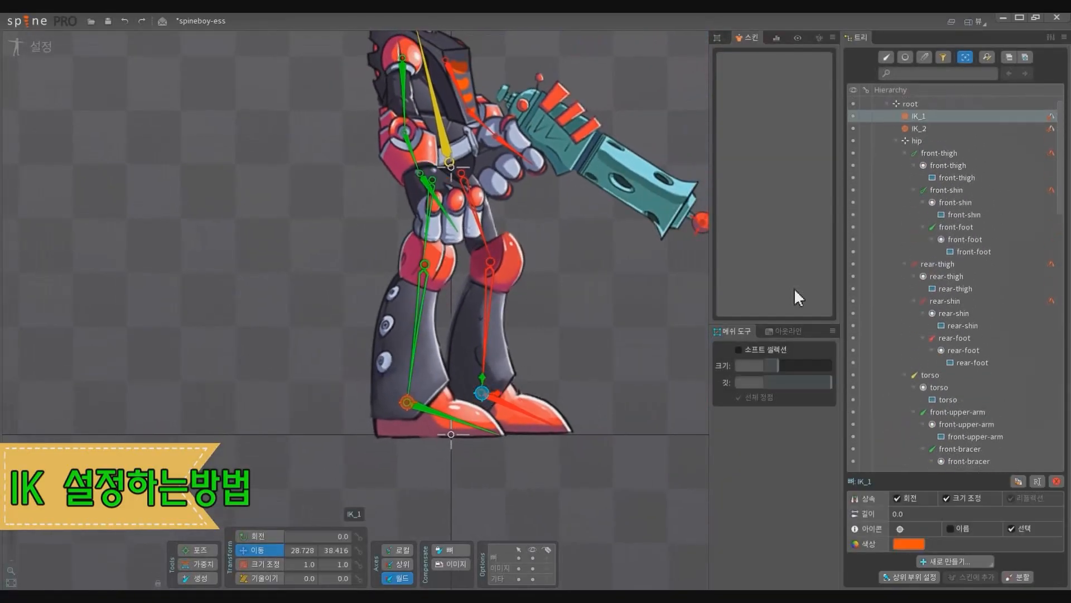
{"action": "left_click", "coordinate": [936, 141]}
{"action": "key", "text": "Escape"}
{"action": "left_click_drag", "start_coordinate": [540, 307], "coordinate": [608, 341]}
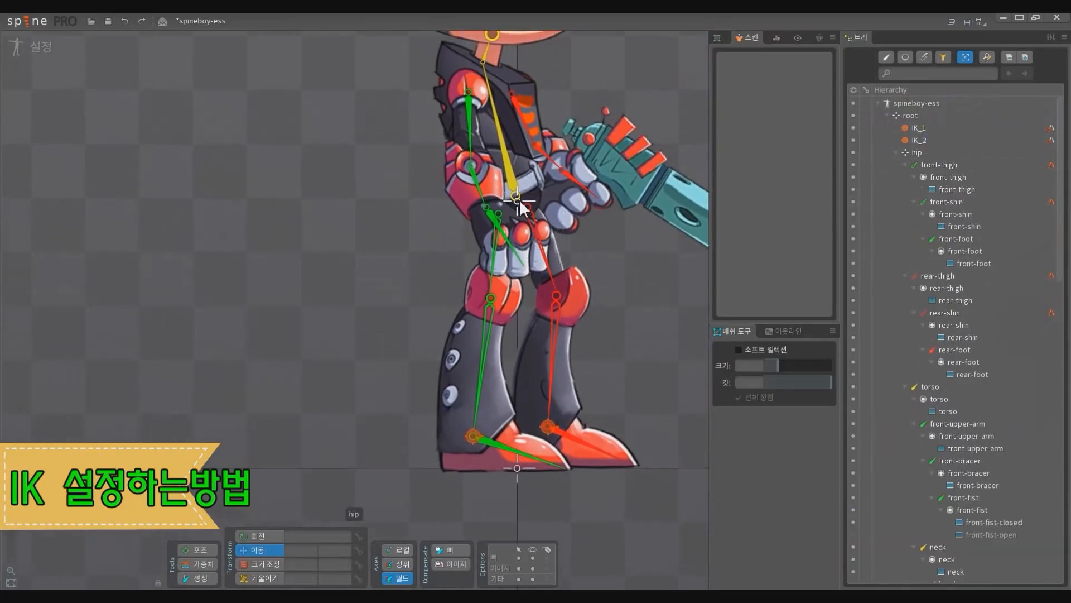
{"action": "left_click", "coordinate": [519, 200]}
{"action": "scroll", "coordinate": [510, 285], "scroll_direction": "down", "scroll_amount": 3}
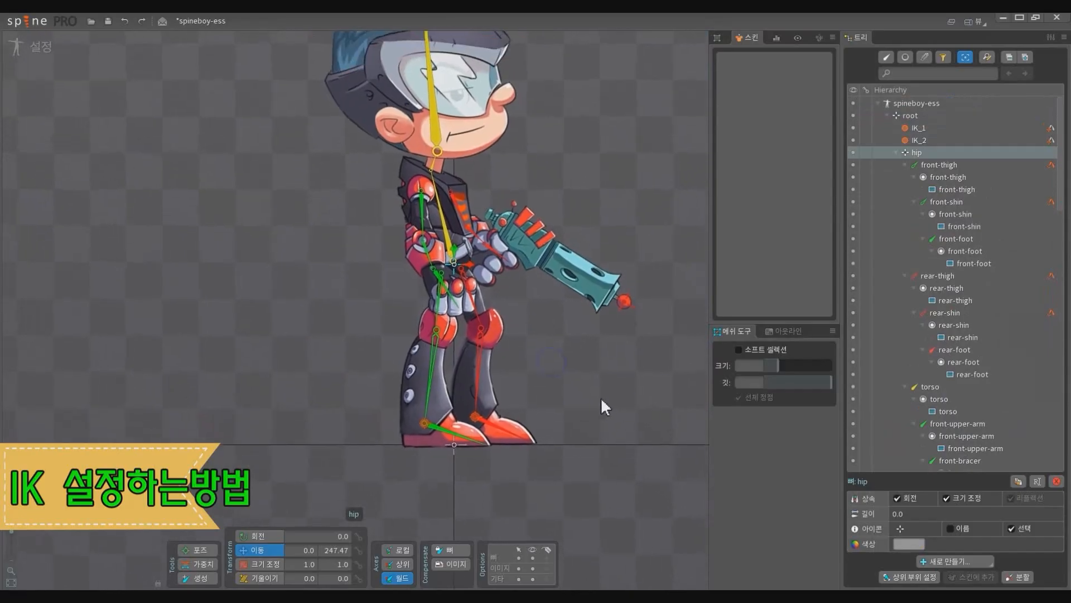
{"action": "scroll", "coordinate": [597, 386], "scroll_direction": "up", "scroll_amount": 1}
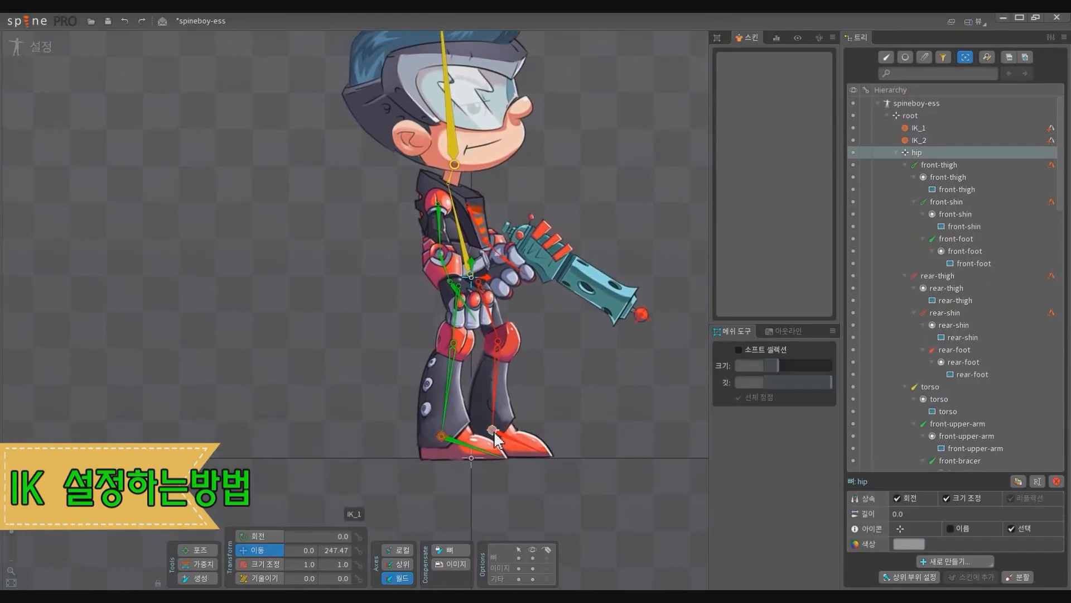
{"action": "left_click", "coordinate": [441, 441]}
{"action": "left_click", "coordinate": [442, 445], "text": "ctrl"}
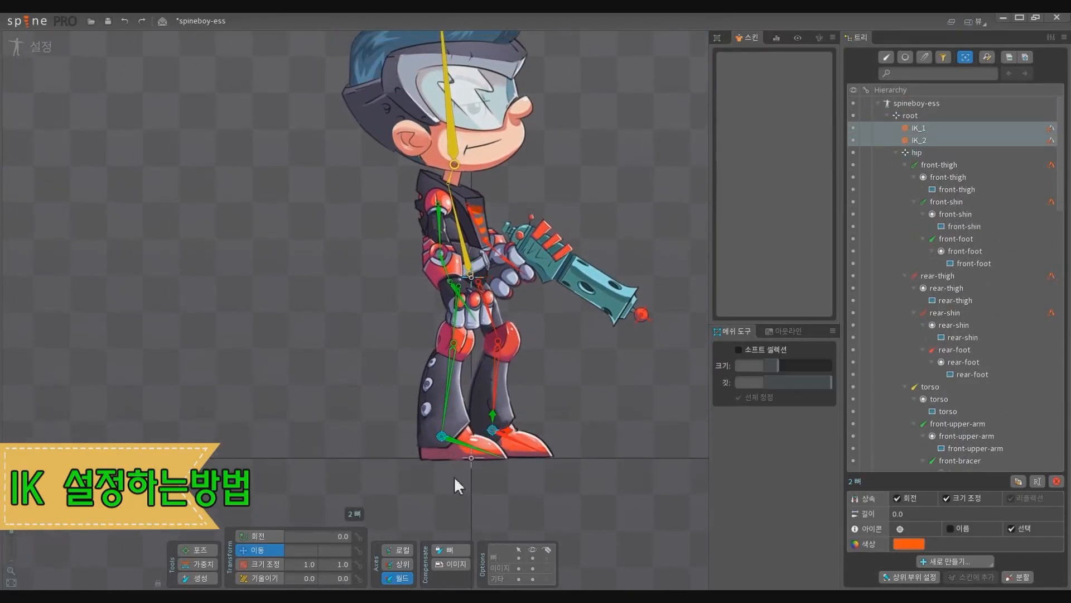
{"action": "scroll", "coordinate": [611, 407], "scroll_direction": "up", "scroll_amount": 1}
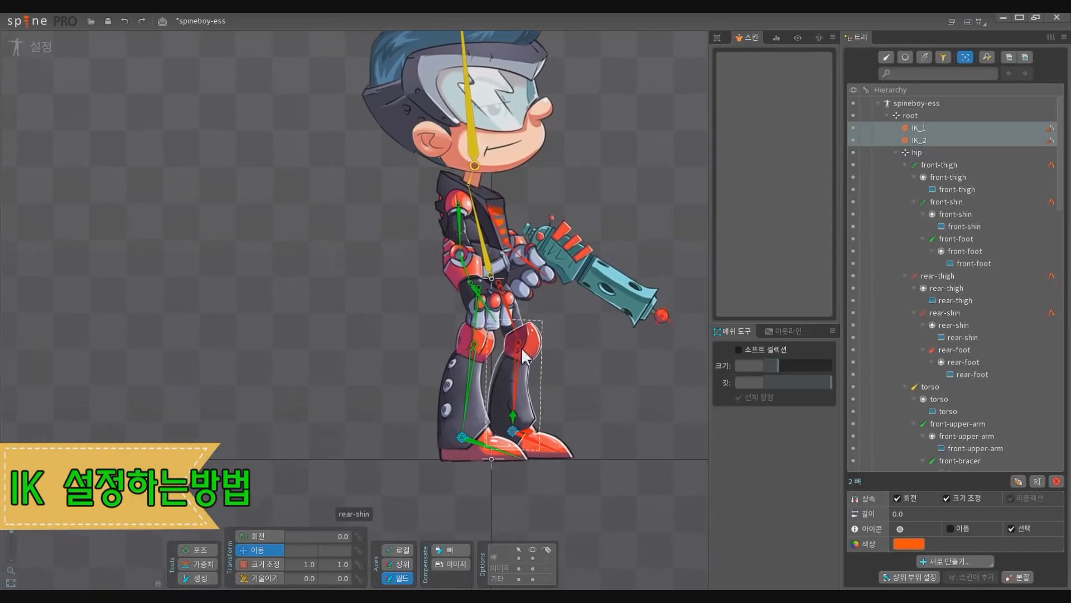
Step: Move the hip bone up until the feet lift off the IK targets, and select both IK_1 and IK_2
{"action": "left_click", "coordinate": [495, 283]}
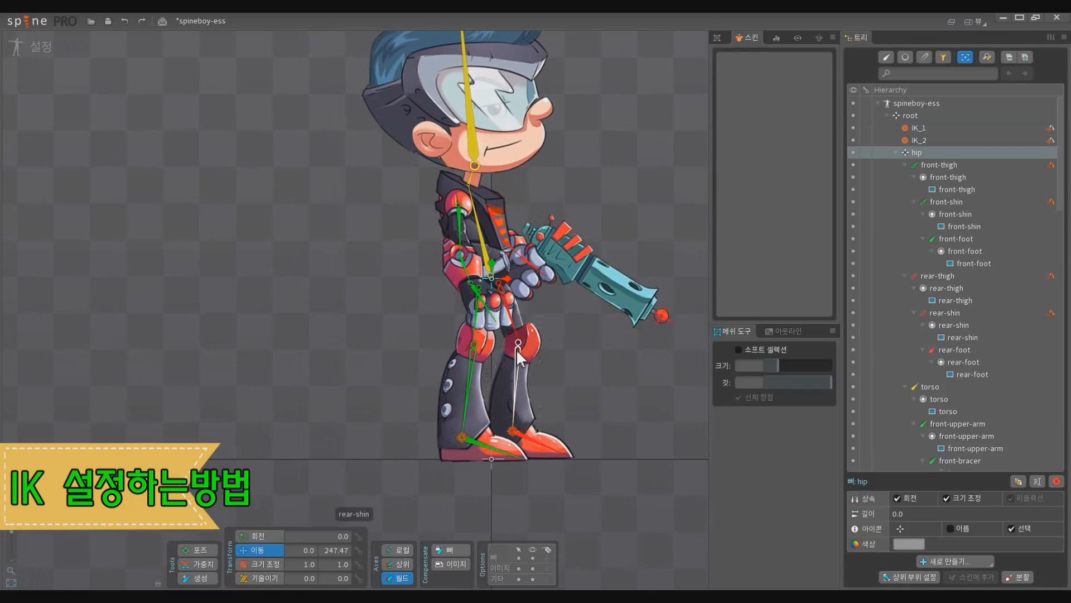
{"action": "scroll", "coordinate": [480, 359], "scroll_direction": "down", "scroll_amount": 2}
{"action": "left_click_drag", "start_coordinate": [565, 370], "coordinate": [575, 301]}
{"action": "left_click", "coordinate": [468, 404]}
{"action": "left_click", "coordinate": [507, 400], "text": "ctrl"}
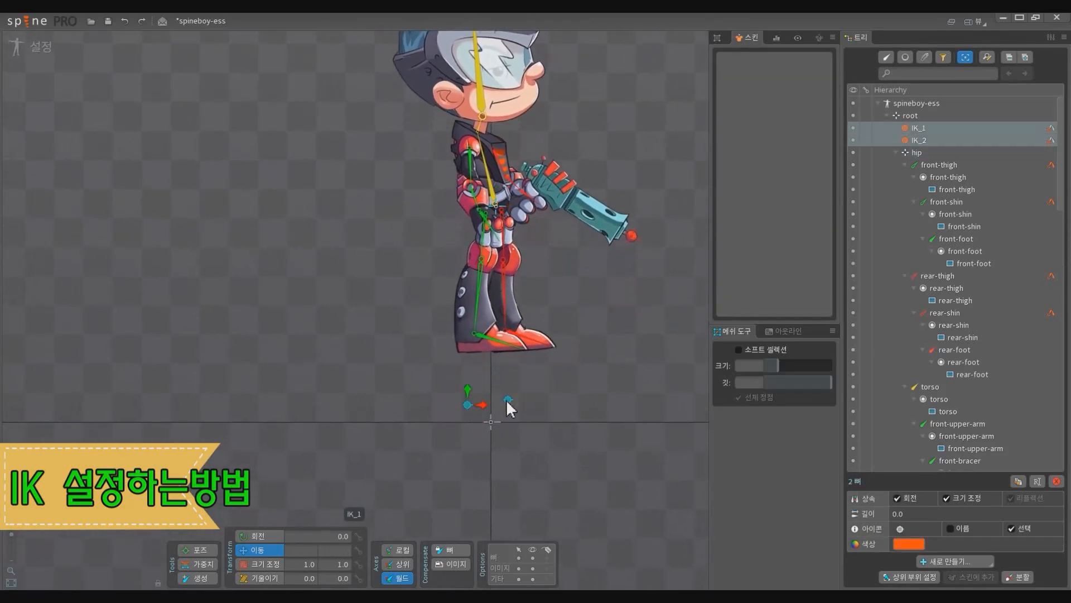
Step: Test the leg IK out of reach by moving the hip sideways and up to X 216.94, Y 306.56
{"action": "left_click", "coordinate": [501, 212]}
{"action": "left_click_drag", "start_coordinate": [541, 295], "coordinate": [700, 386]}
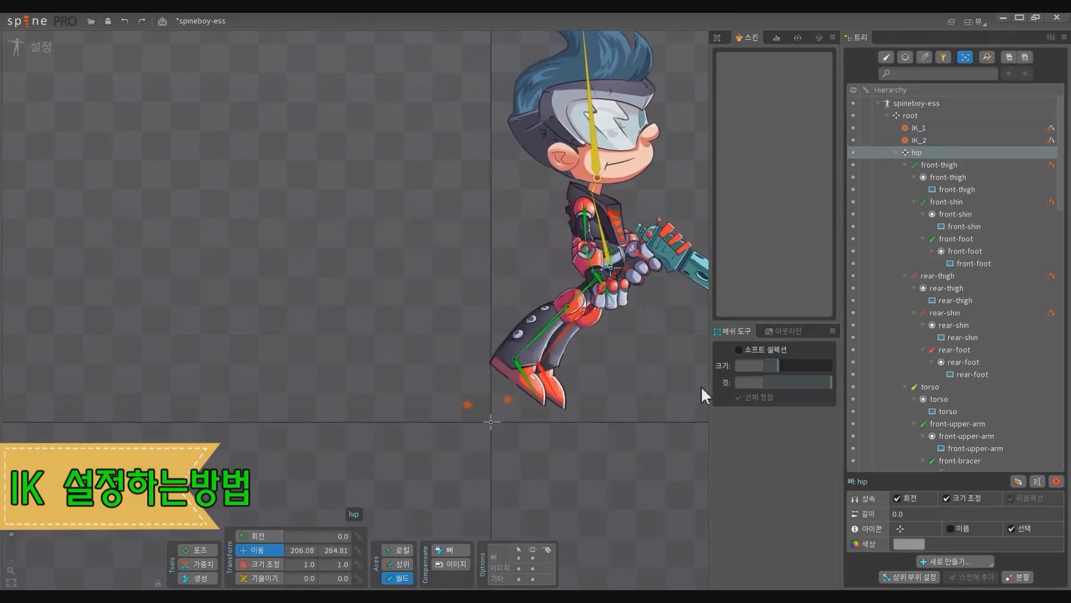
{"action": "scroll", "coordinate": [573, 357], "scroll_direction": "up", "scroll_amount": 1}
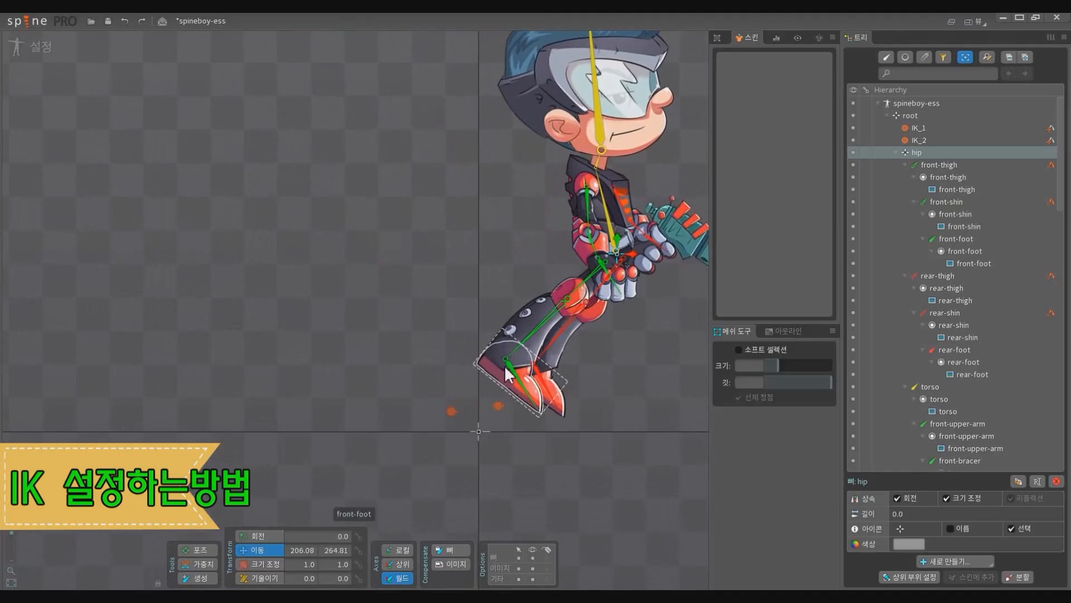
{"action": "left_click_drag", "start_coordinate": [639, 386], "coordinate": [641, 336]}
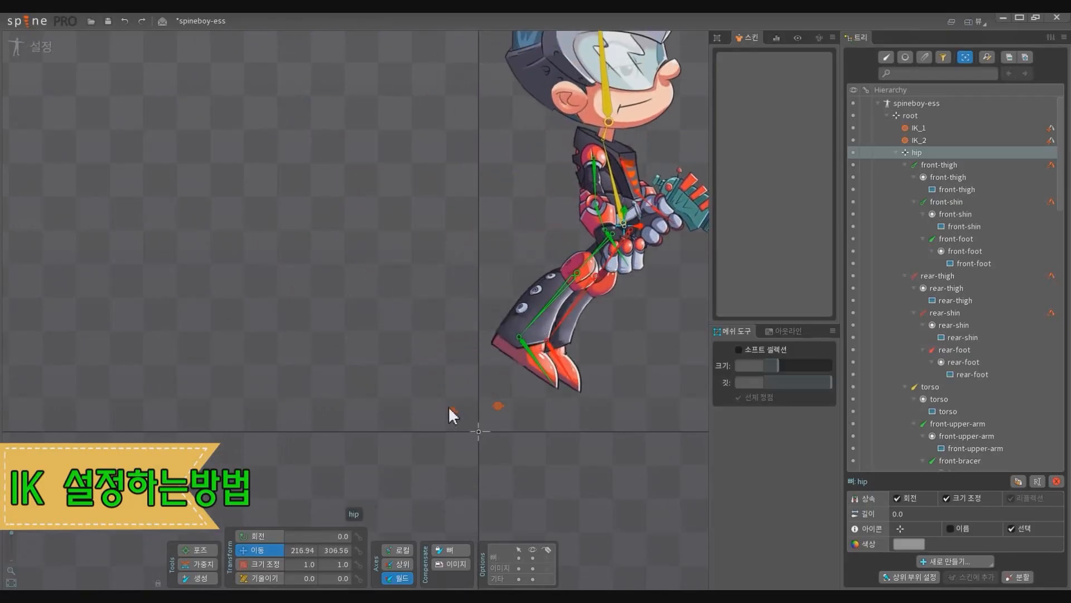
Step: Lower the hip back over the IK targets to X 11.527, Y 195.5 and inspect the bent leg bones
{"action": "left_click_drag", "start_coordinate": [632, 360], "coordinate": [497, 416]}
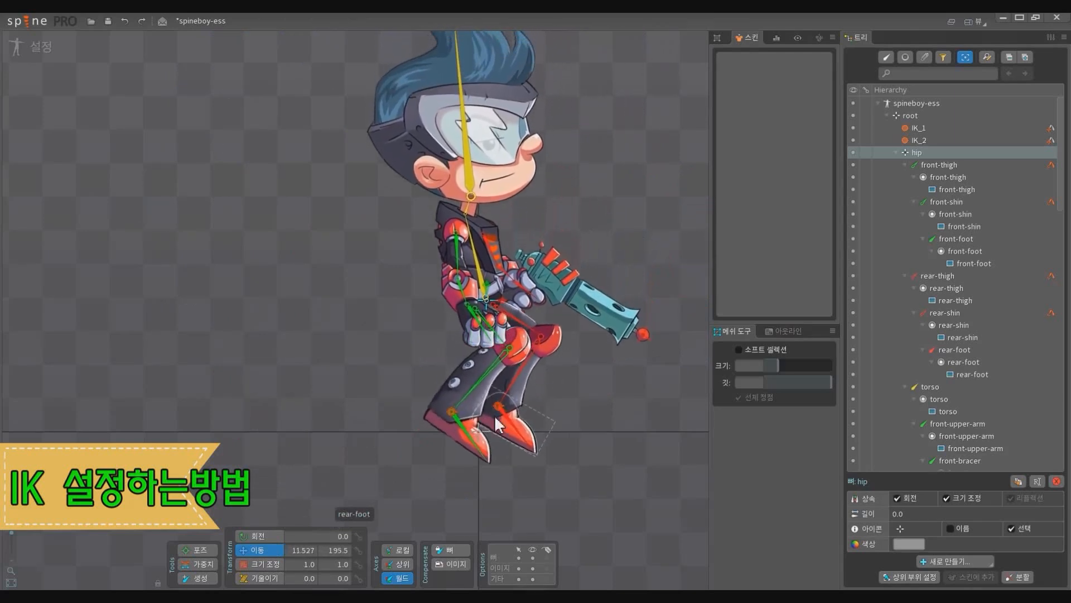
{"action": "left_click", "coordinate": [492, 338]}
{"action": "left_click", "coordinate": [495, 378]}
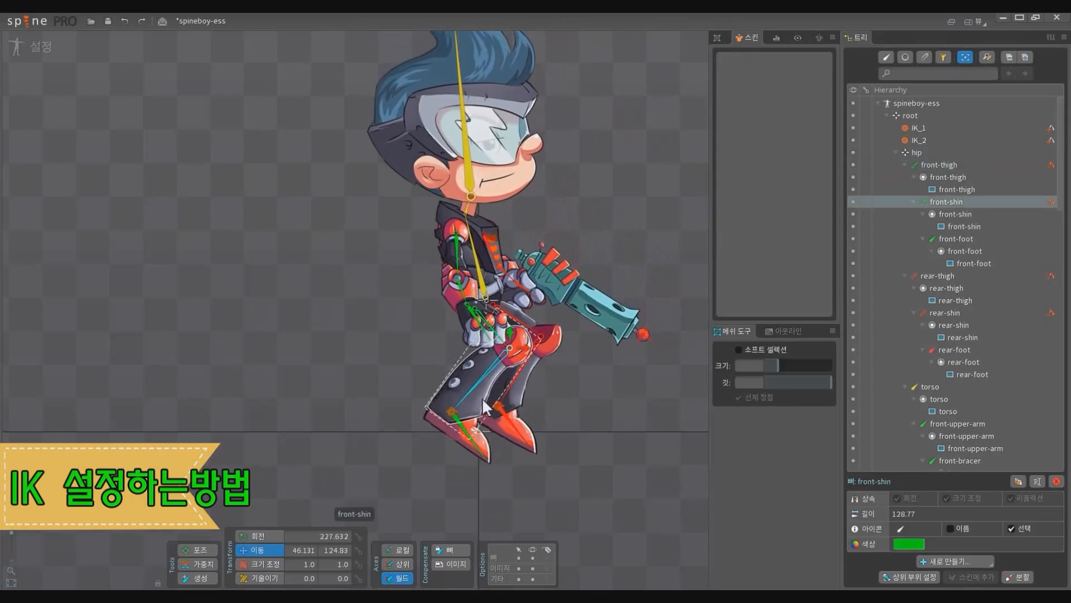
{"action": "left_click", "coordinate": [490, 301]}
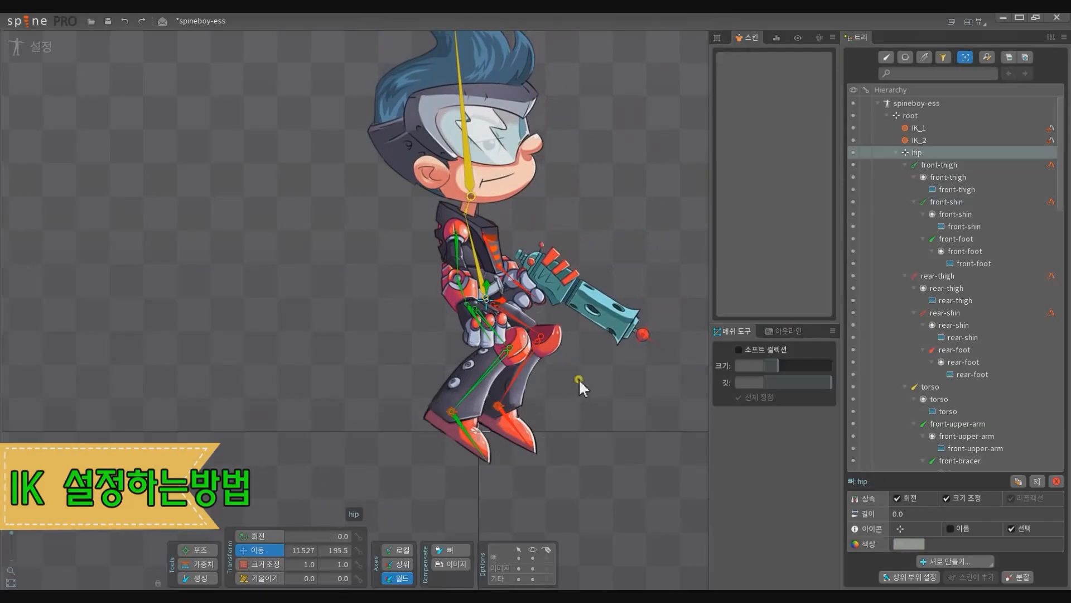
Step: Nudge the hip slightly, and undo this together with the previous lowering of the hip
{"action": "mouse_move", "coordinate": [578, 378]}
{"action": "left_mouse_down"}
{"action": "mouse_move", "coordinate": [570, 326]}
{"action": "mouse_move", "coordinate": [571, 407]}
{"action": "mouse_move", "coordinate": [571, 273]}
{"action": "mouse_move", "coordinate": [567, 370]}
{"action": "left_mouse_up"}
{"action": "key", "text": "ctrl+z"}
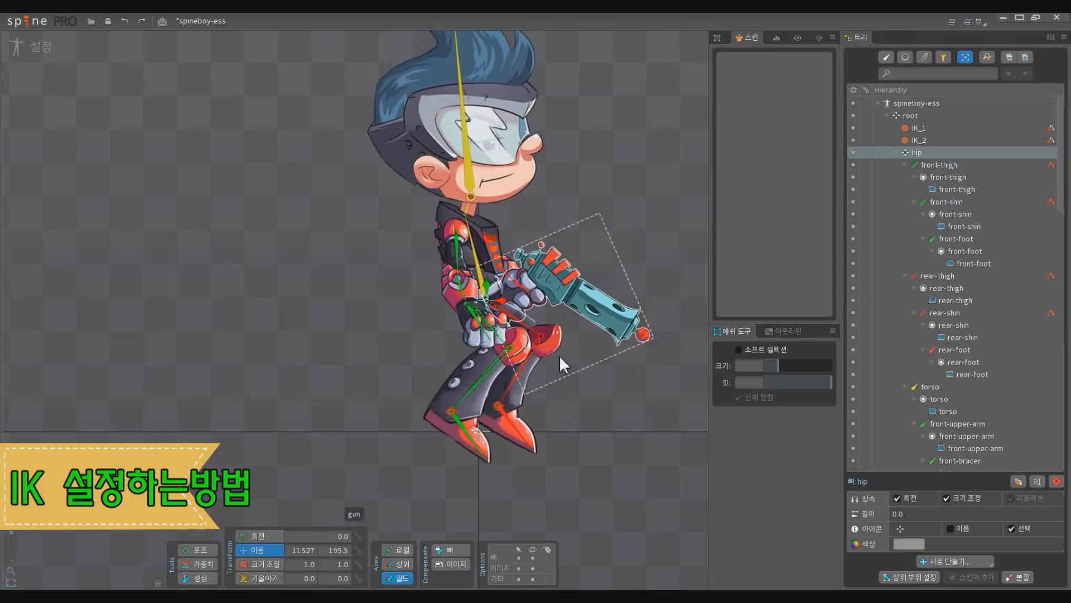
{"action": "key", "text": "ctrl+y"}
{"action": "key", "text": "ctrl+z"}
{"action": "key", "text": "ctrl+z"}
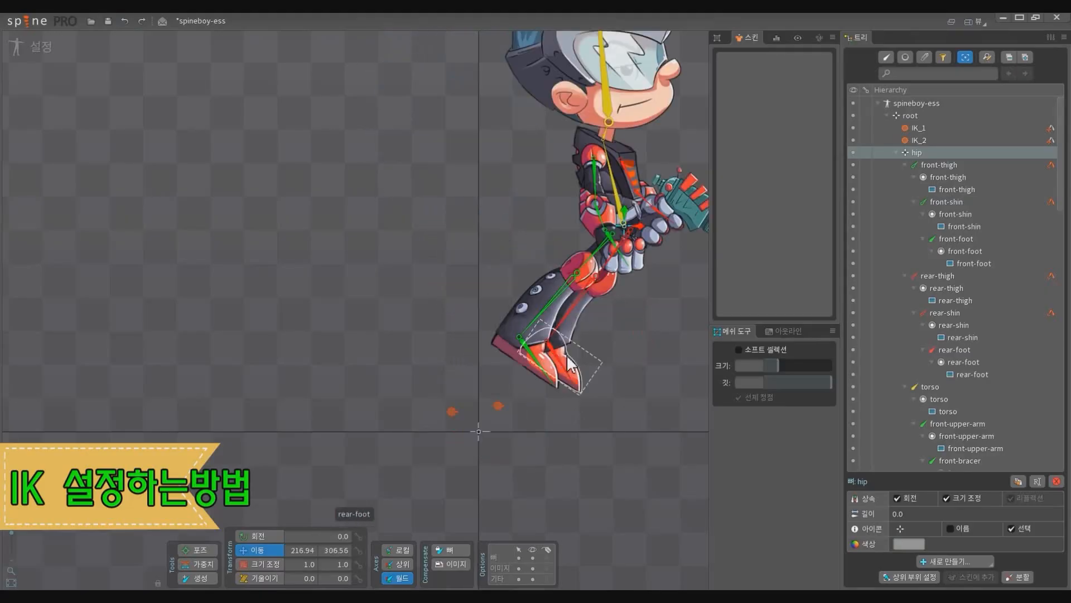
Step: Move the hip back over the IK targets to X 8.187, Y 241.43 and rotate it to 358.906
{"action": "left_click_drag", "start_coordinate": [632, 365], "coordinate": [502, 413]}
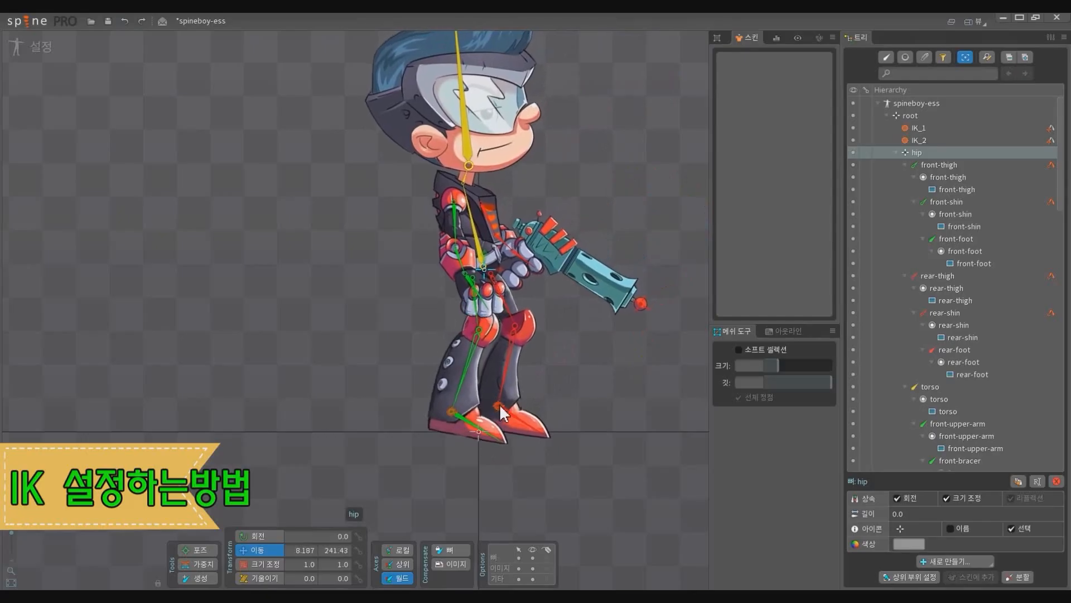
{"action": "key", "text": "c"}
{"action": "left_click_drag", "start_coordinate": [599, 372], "coordinate": [566, 367]}
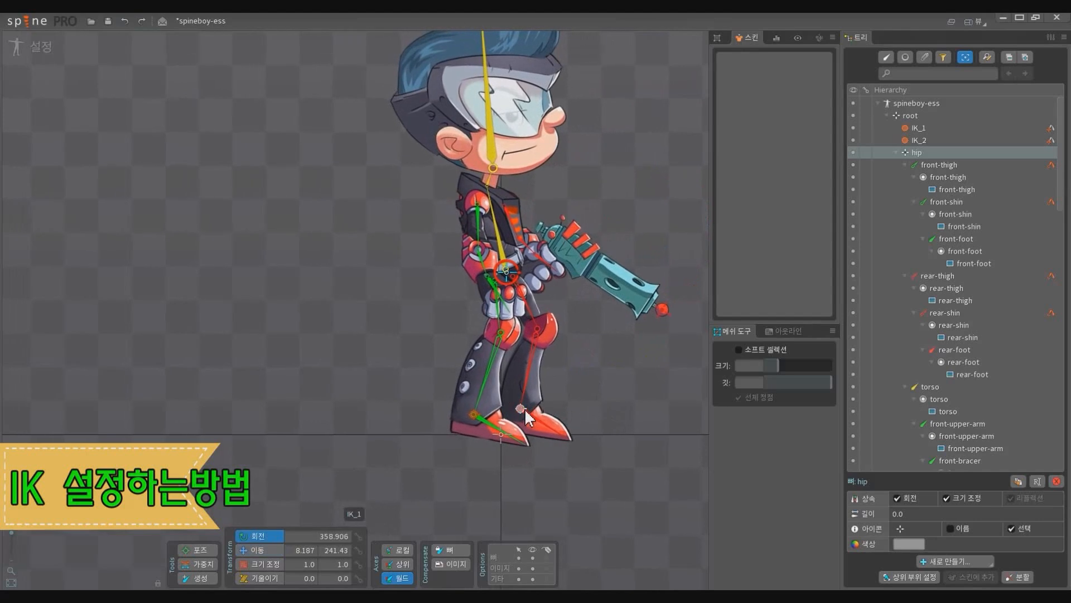
Step: Select the IK_1 and IK_2 target bones at the ankles and delete them along with their constraints
{"action": "left_click", "coordinate": [521, 410]}
{"action": "left_click", "coordinate": [475, 423], "text": "ctrl"}
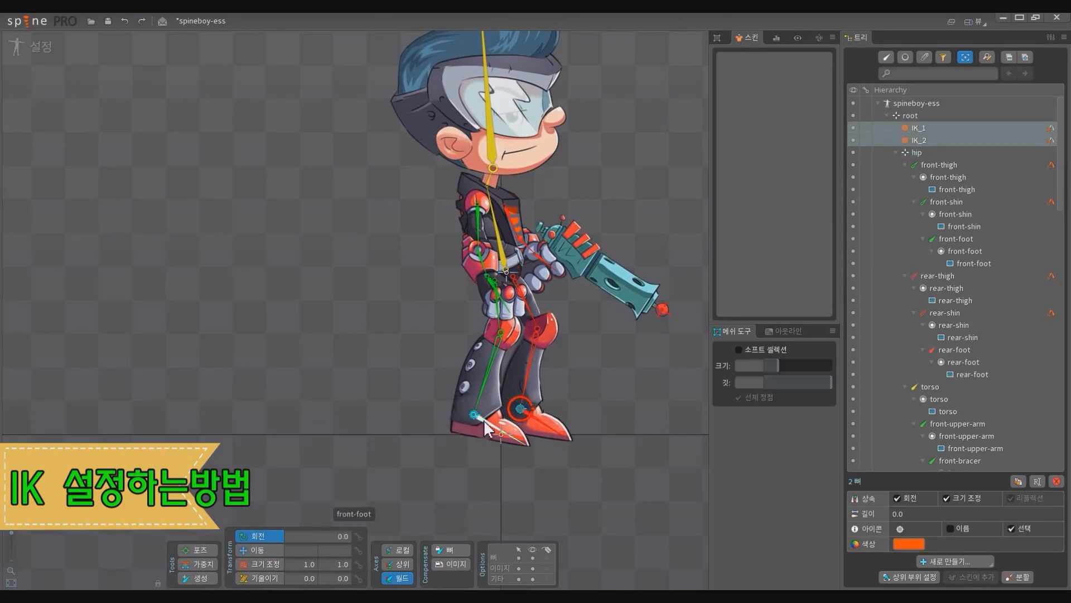
{"action": "key", "text": "Delete"}
{"action": "key", "text": "Return"}
Step: Move the hip bone slightly down without the IK constraints and select the rear-thigh bone
{"action": "left_click", "coordinate": [513, 277]}
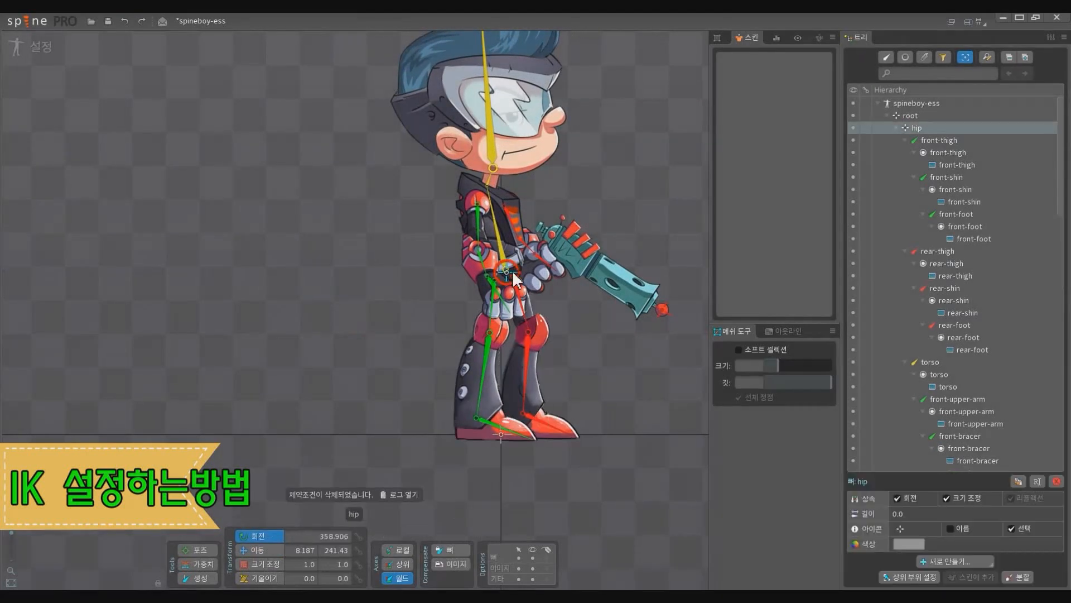
{"action": "scroll", "coordinate": [551, 327], "scroll_direction": "down", "scroll_amount": 2}
{"action": "left_click_drag", "start_coordinate": [550, 327], "coordinate": [484, 283]}
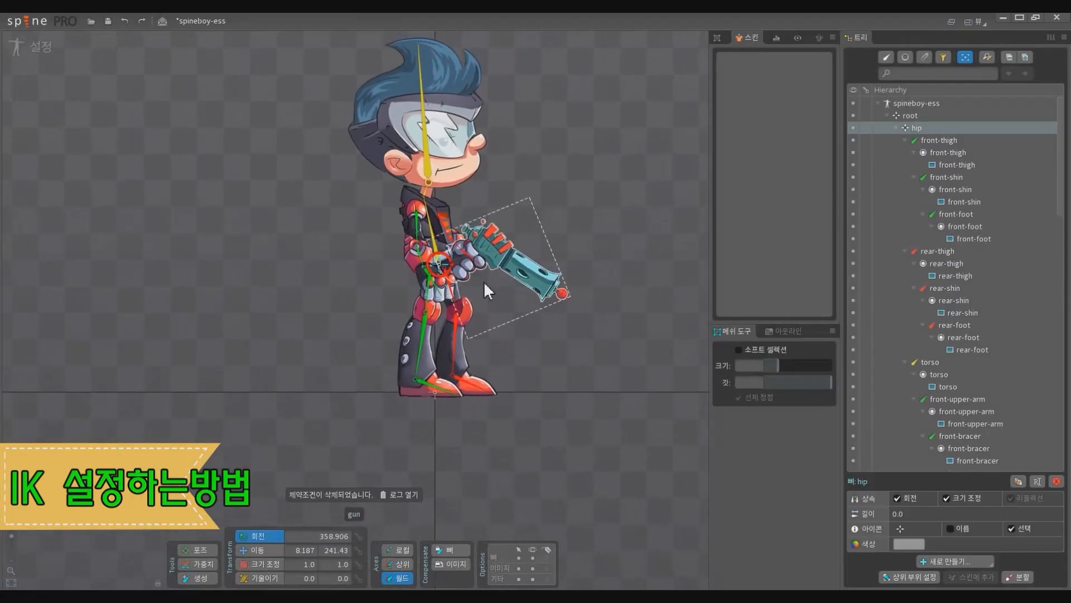
{"action": "scroll", "coordinate": [604, 377], "scroll_direction": "up", "scroll_amount": 1}
{"action": "scroll", "coordinate": [506, 289], "scroll_direction": "up", "scroll_amount": 2}
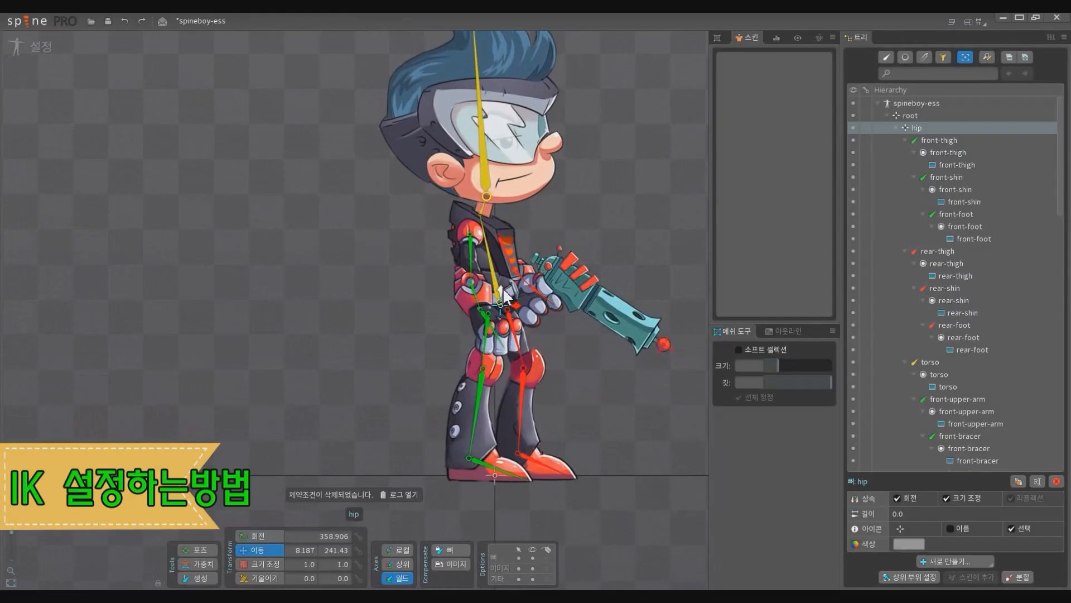
{"action": "left_click_drag", "start_coordinate": [503, 287], "coordinate": [504, 311]}
{"action": "left_click", "coordinate": [518, 351]}
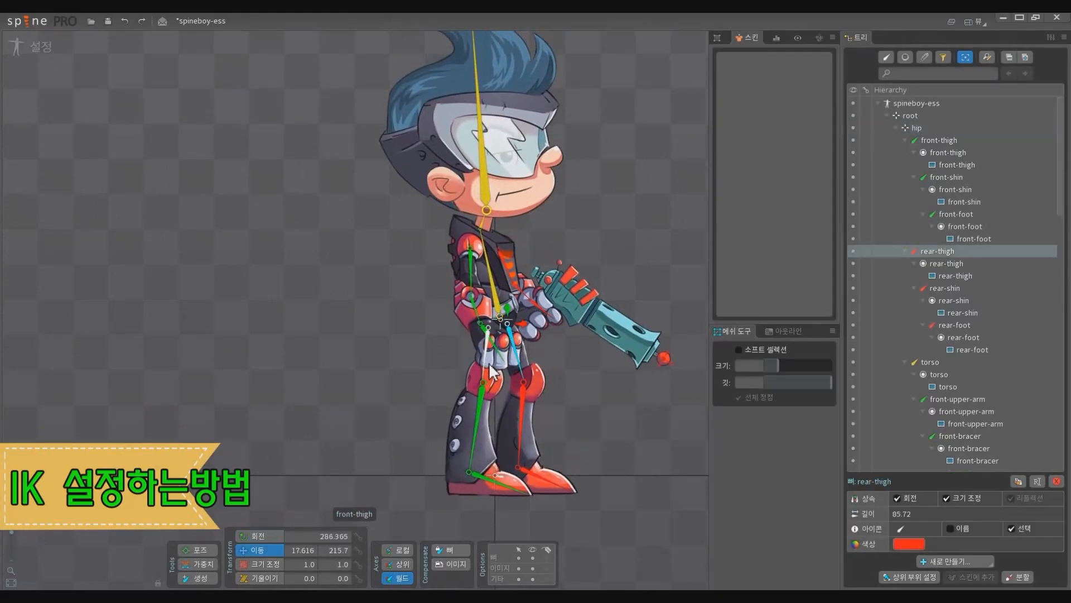
Step: Rotate both thigh bones forward and both shin bones backward by hand to bend the knees without IK
{"action": "left_click", "coordinate": [491, 370], "text": "ctrl"}
{"action": "key", "text": "c"}
{"action": "left_click_drag", "start_coordinate": [550, 420], "coordinate": [620, 490]}
{"action": "left_click", "coordinate": [548, 407]}
{"action": "left_click", "coordinate": [506, 413], "text": "ctrl"}
{"action": "left_click", "coordinate": [535, 366], "text": "ctrl"}
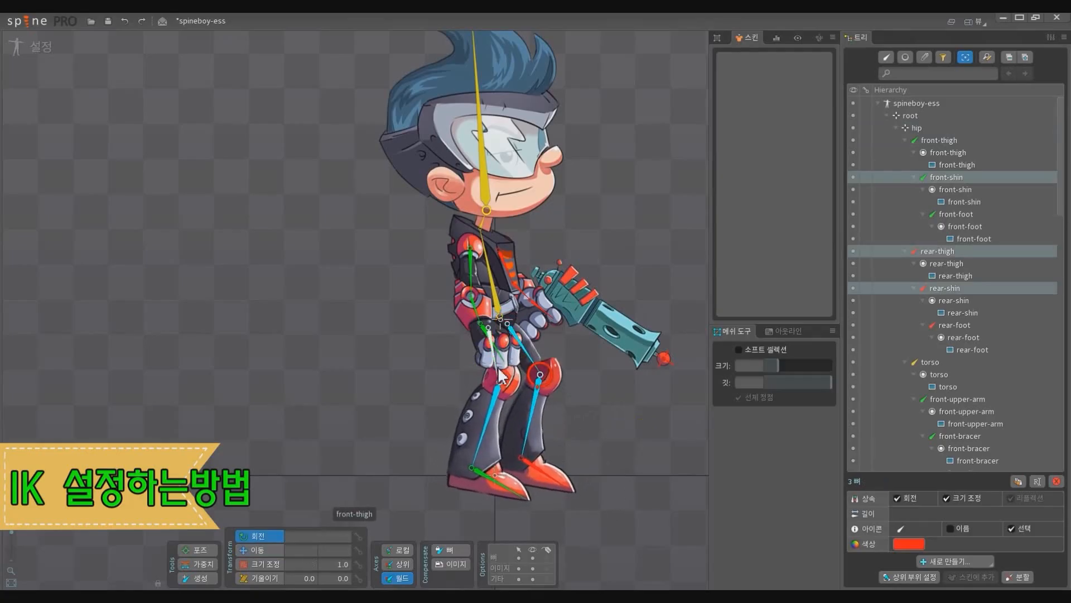
{"action": "left_click", "coordinate": [498, 366], "text": "ctrl"}
{"action": "key", "text": "space"}
Step: Bend each leg with the Pose tool, using the rear thigh and shin, followed by the front thigh and shin
{"action": "left_click", "coordinate": [533, 364]}
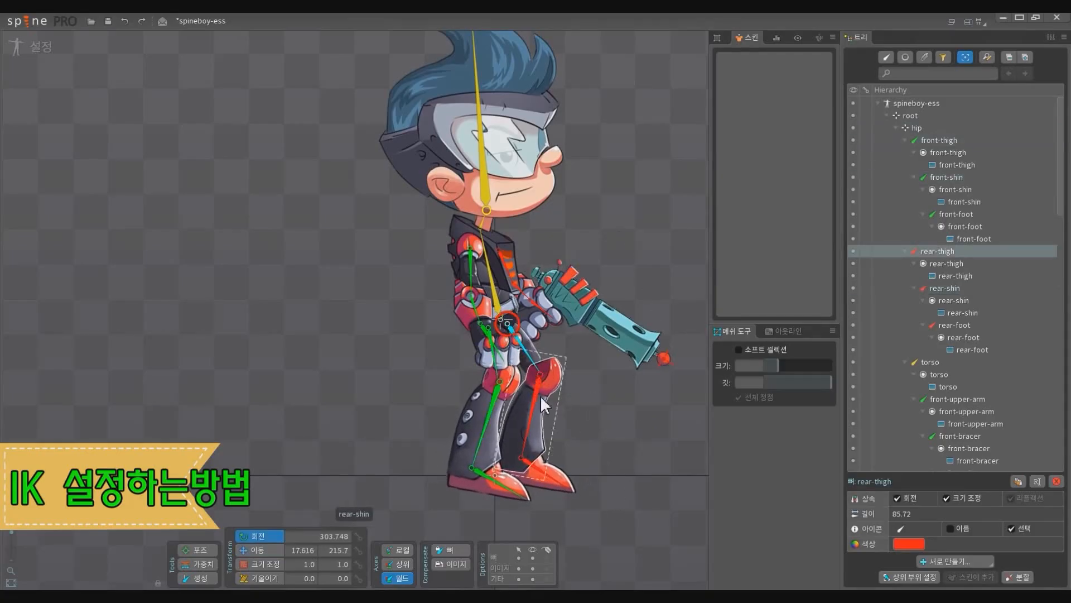
{"action": "left_click", "coordinate": [540, 397], "text": "ctrl"}
{"action": "key", "text": "b"}
{"action": "scroll", "coordinate": [520, 461], "scroll_direction": "up", "scroll_amount": 2}
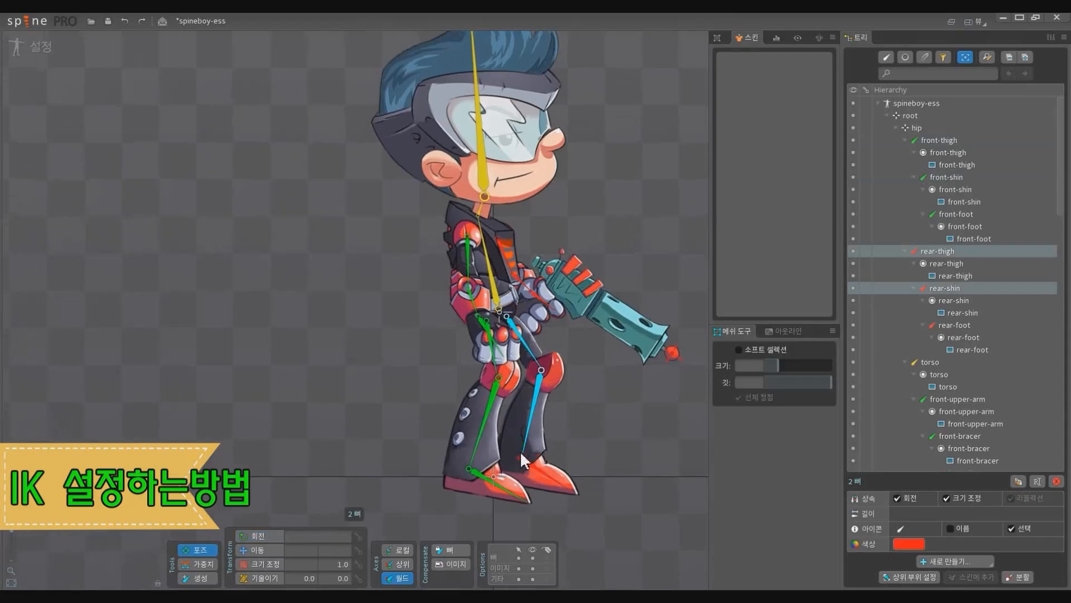
{"action": "left_click", "coordinate": [490, 399]}
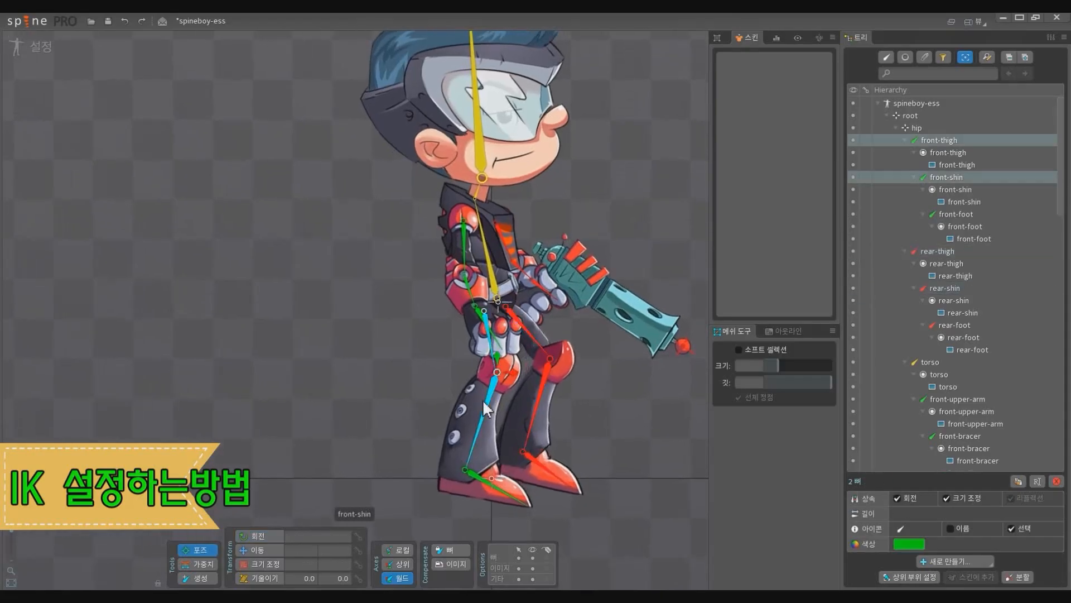
{"action": "left_click_drag", "start_coordinate": [468, 466], "coordinate": [477, 467]}
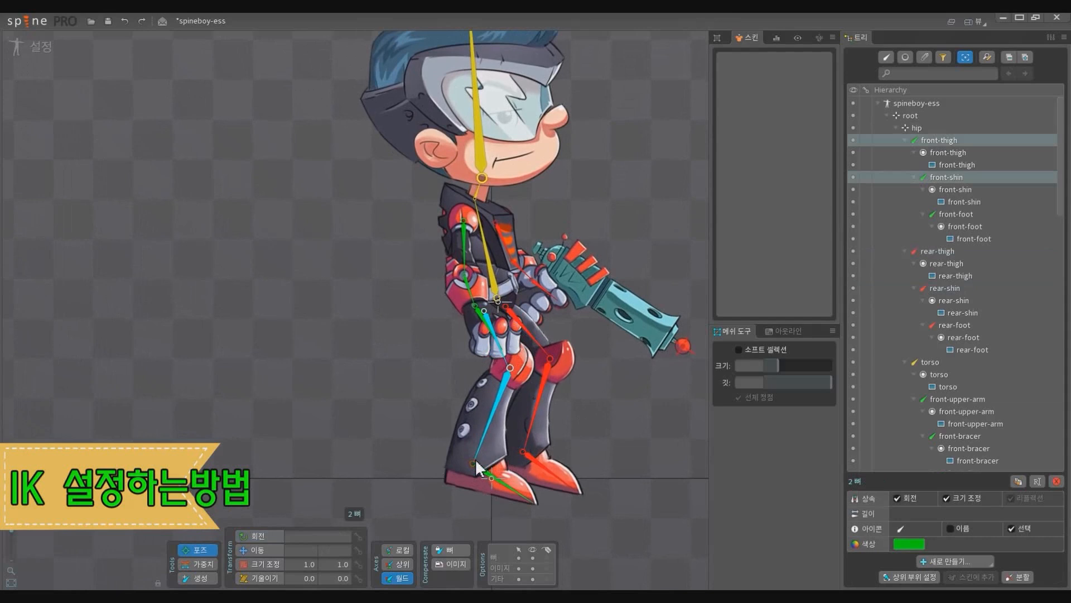
Step: Undo the manual leg posing, the hip lowering and the deletion of the IK_1 and IK_2 targets
{"action": "scroll", "coordinate": [478, 466], "scroll_direction": "down", "scroll_amount": 3}
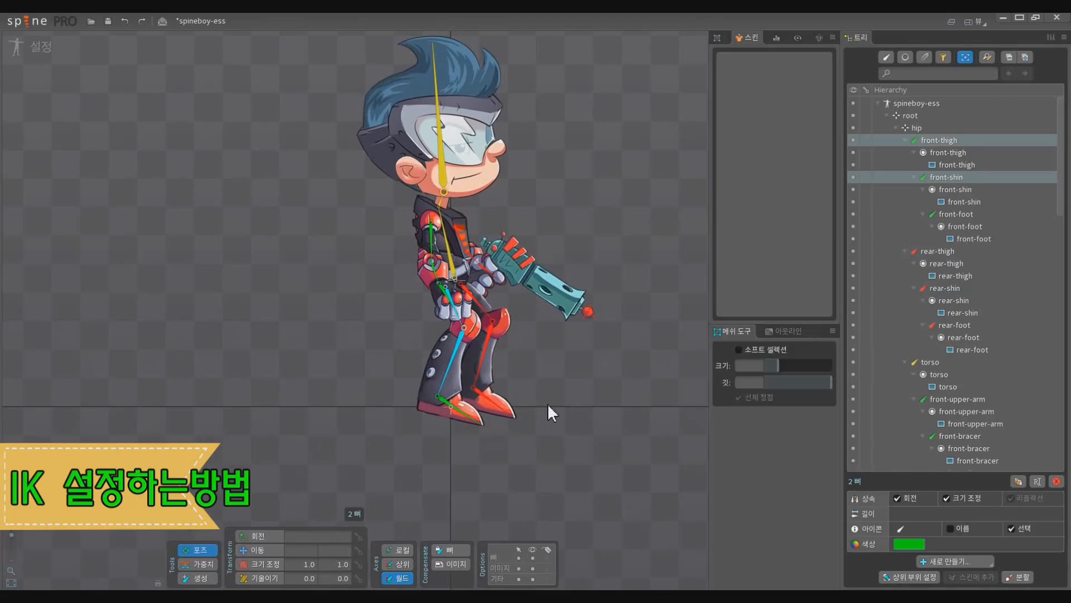
{"action": "left_click_drag", "start_coordinate": [548, 403], "coordinate": [578, 418]}
{"action": "left_click_drag", "start_coordinate": [590, 375], "coordinate": [617, 384]}
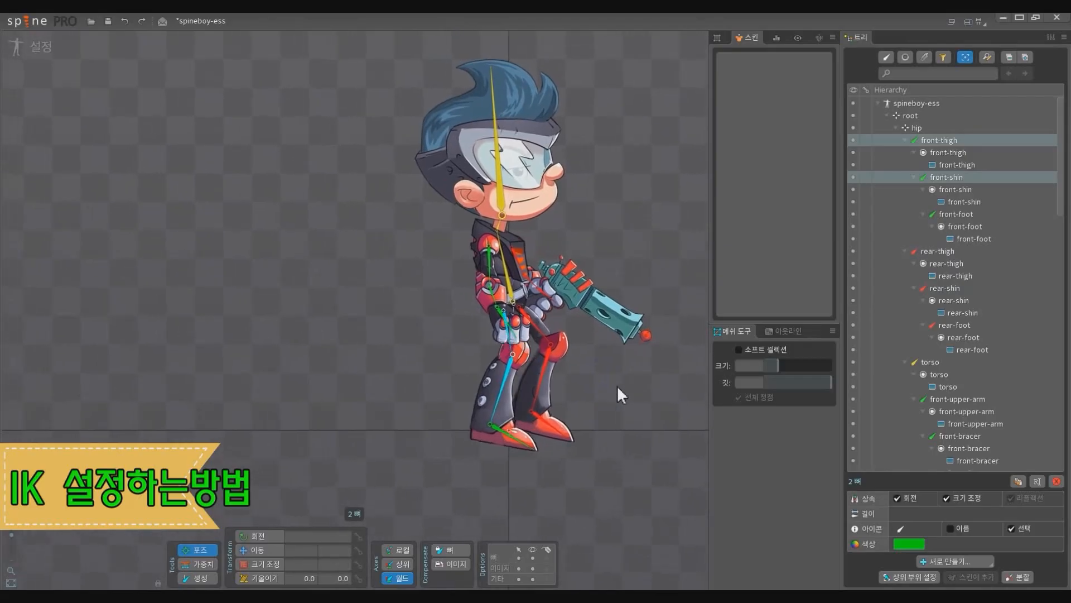
{"action": "key", "text": "ctrl+z"}
{"action": "key", "text": "ctrl+z"}
{"action": "key", "text": "ctrl+z"}
{"action": "key", "text": "ctrl+y"}
{"action": "key", "text": "ctrl+y"}
{"action": "key", "text": "ctrl+y"}
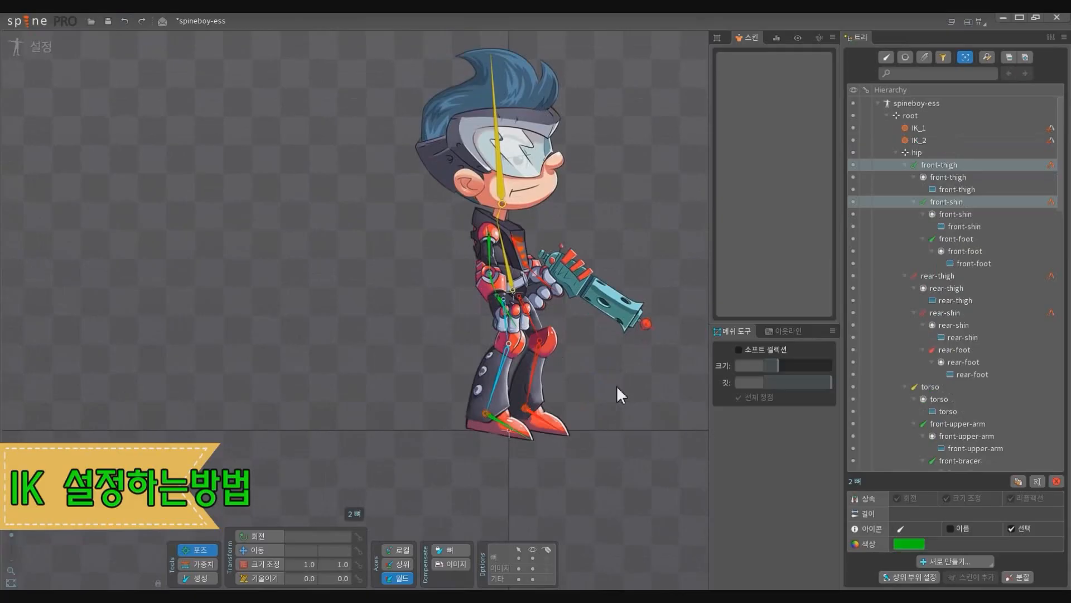
Step: Move the hip bone to X 3.277, Y 242.41, rotate it to 354.385, and clear the selection
{"action": "left_click", "coordinate": [515, 288]}
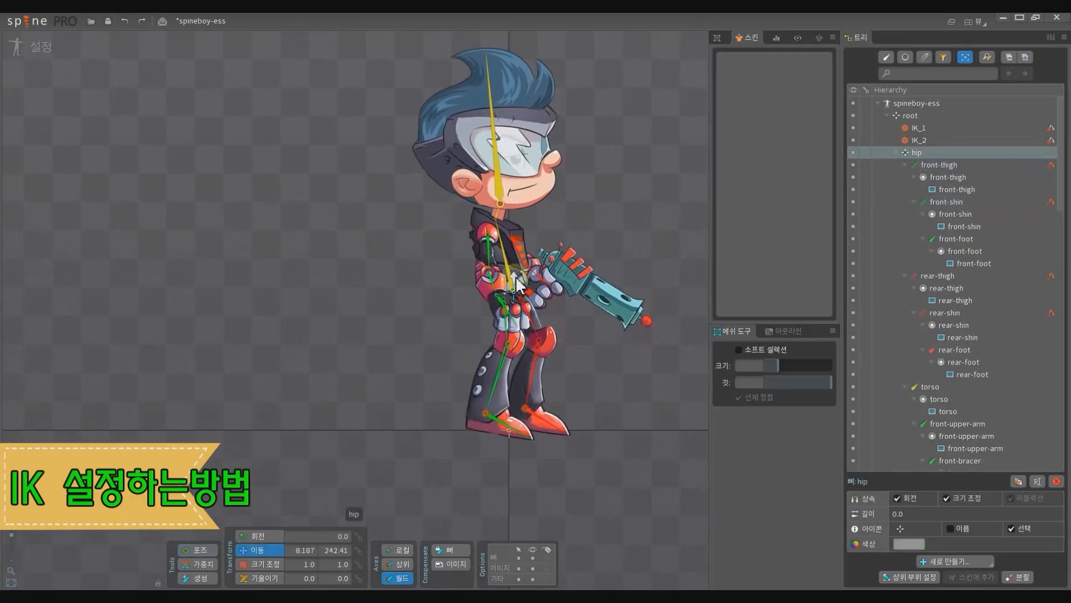
{"action": "left_click_drag", "start_coordinate": [521, 285], "coordinate": [523, 284]}
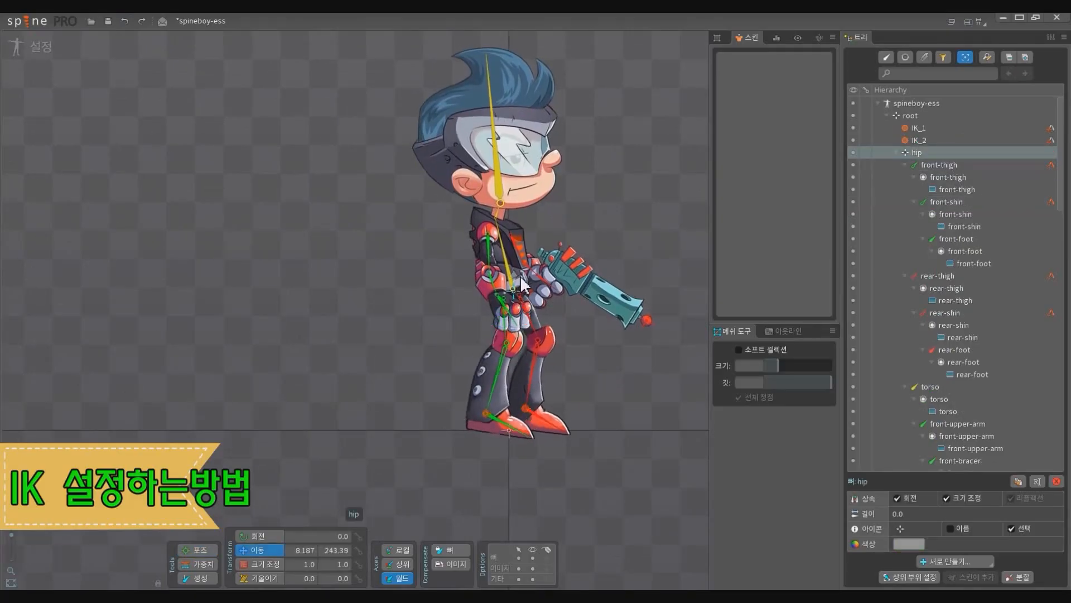
{"action": "mouse_move", "coordinate": [623, 400]}
{"action": "left_mouse_down"}
{"action": "mouse_move", "coordinate": [620, 421]}
{"action": "mouse_move", "coordinate": [617, 409]}
{"action": "left_mouse_up"}
{"action": "key", "text": "v"}
{"action": "key", "text": "c"}
{"action": "scroll", "coordinate": [614, 406], "scroll_direction": "down", "scroll_amount": 2}
{"action": "scroll", "coordinate": [554, 399], "scroll_direction": "up", "scroll_amount": 5}
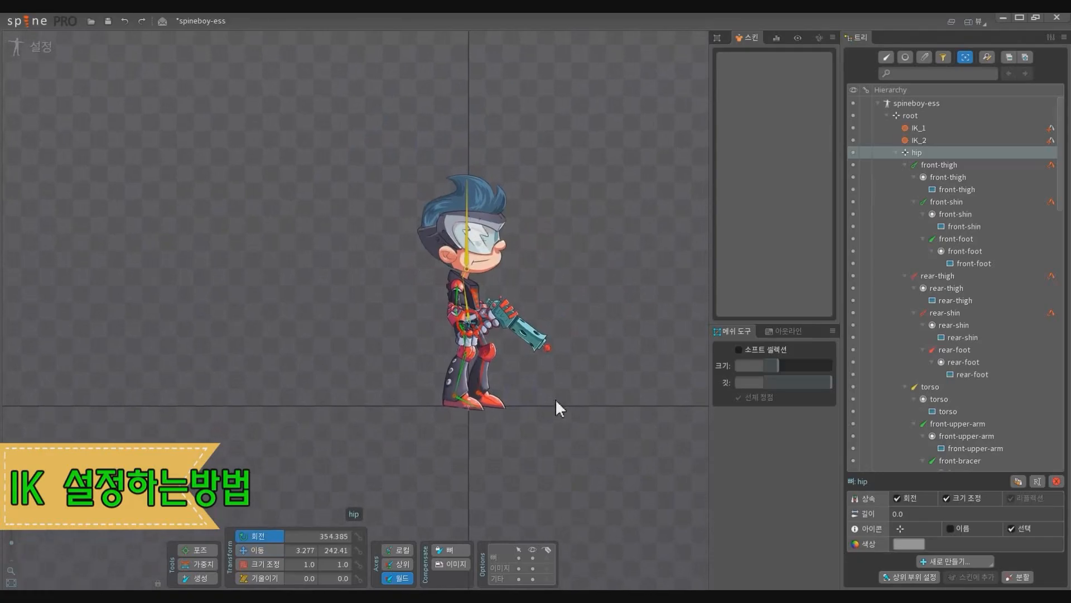
{"action": "left_click", "coordinate": [519, 392]}
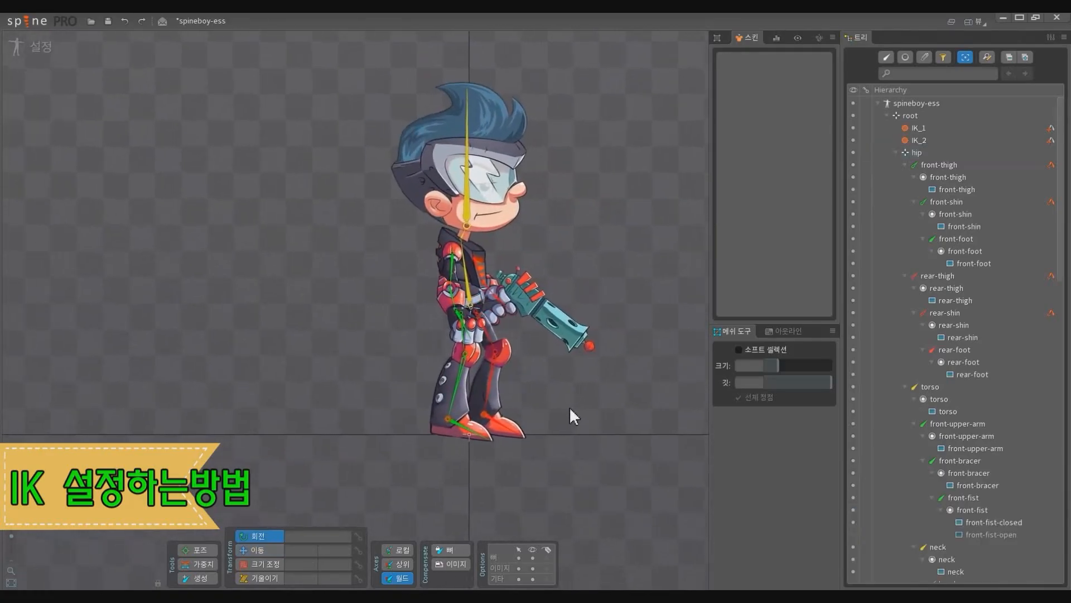
Step: Switch to Animate mode, enlarge the dopesheet area and go to frame 25 of the idle animation
{"action": "key", "text": "ctrl+Tab"}
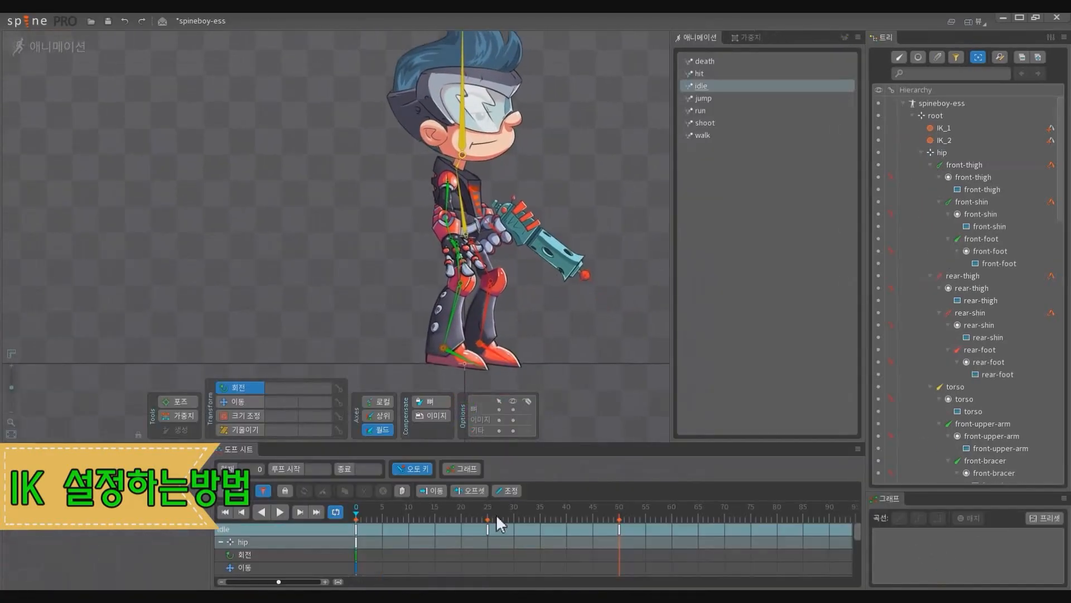
{"action": "left_click_drag", "start_coordinate": [497, 442], "coordinate": [496, 400]}
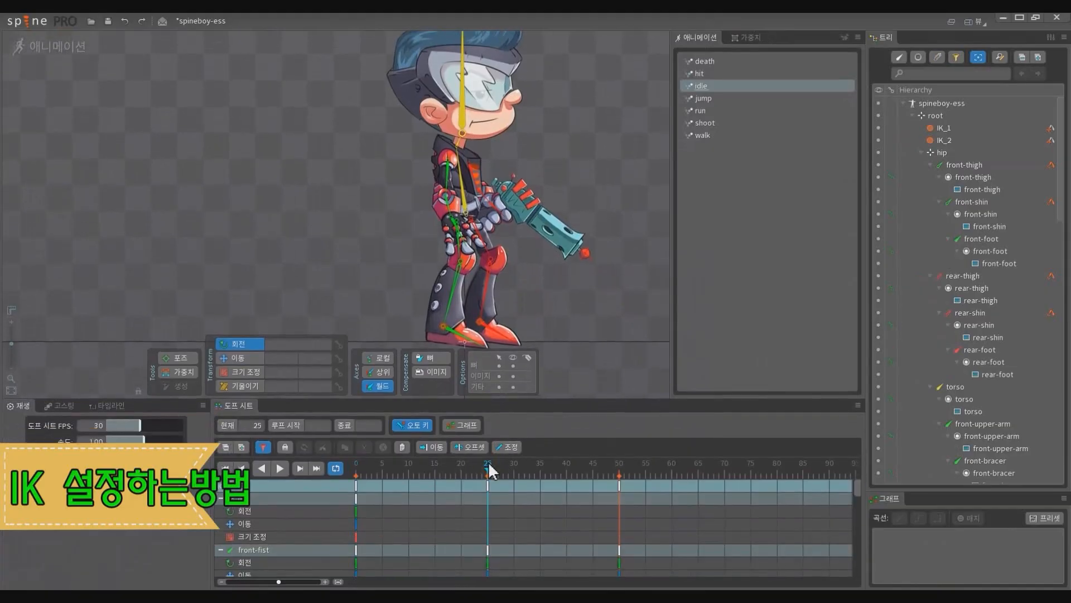
{"action": "scroll", "coordinate": [436, 244], "scroll_direction": "down", "scroll_amount": 3}
{"action": "scroll", "coordinate": [487, 283], "scroll_direction": "up", "scroll_amount": 3}
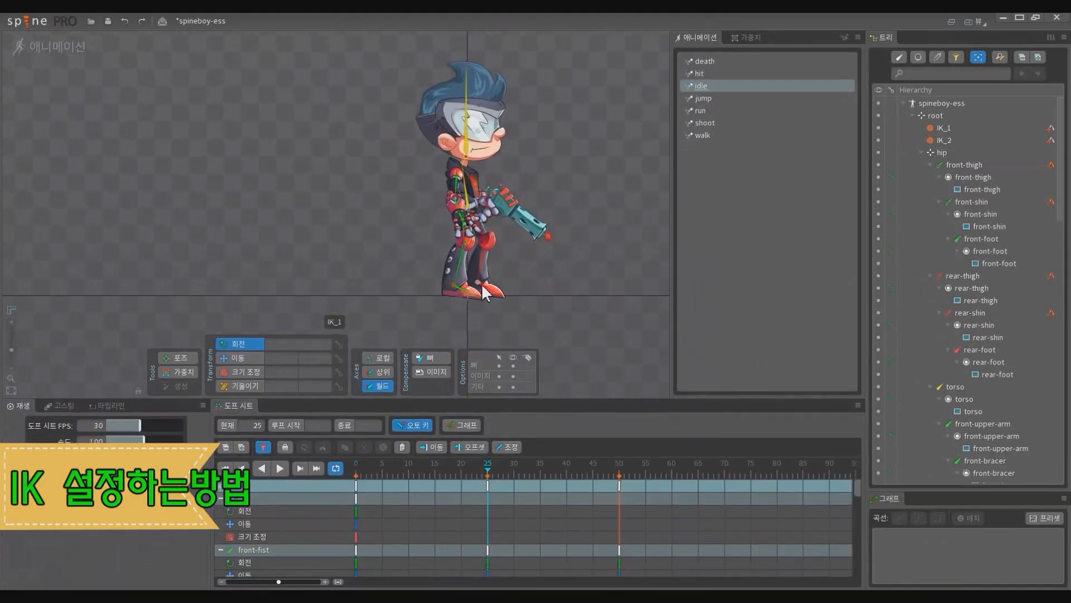
Step: Select the IK_1 and IK_2 target bones at the ankles and go to frame 0
{"action": "left_click", "coordinate": [477, 282]}
{"action": "left_click", "coordinate": [457, 282], "text": "ctrl"}
{"action": "left_click_drag", "start_coordinate": [388, 471], "coordinate": [356, 472]}
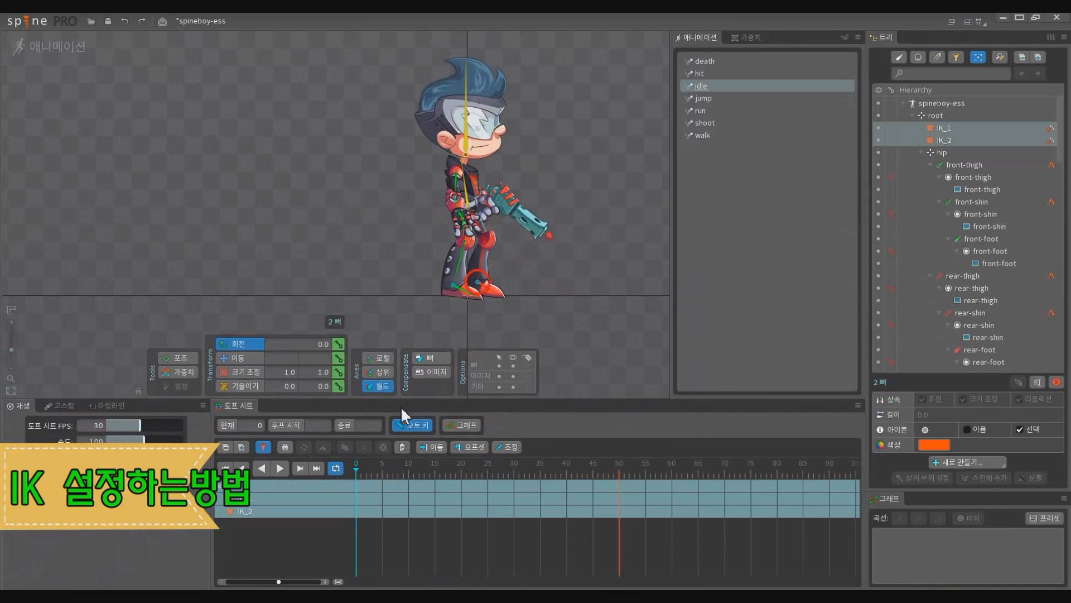
{"action": "scroll", "coordinate": [474, 293], "scroll_direction": "up", "scroll_amount": 3}
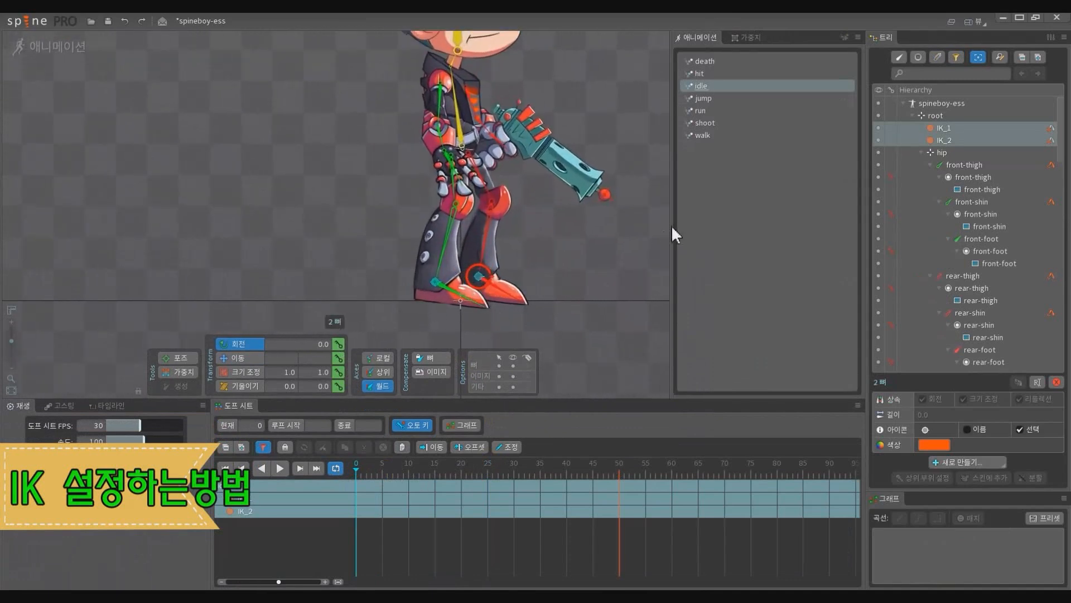
Step: Examine the existing keys on the leg bones from front-thigh through rear-thigh in the hierarchy
{"action": "left_click", "coordinate": [996, 169]}
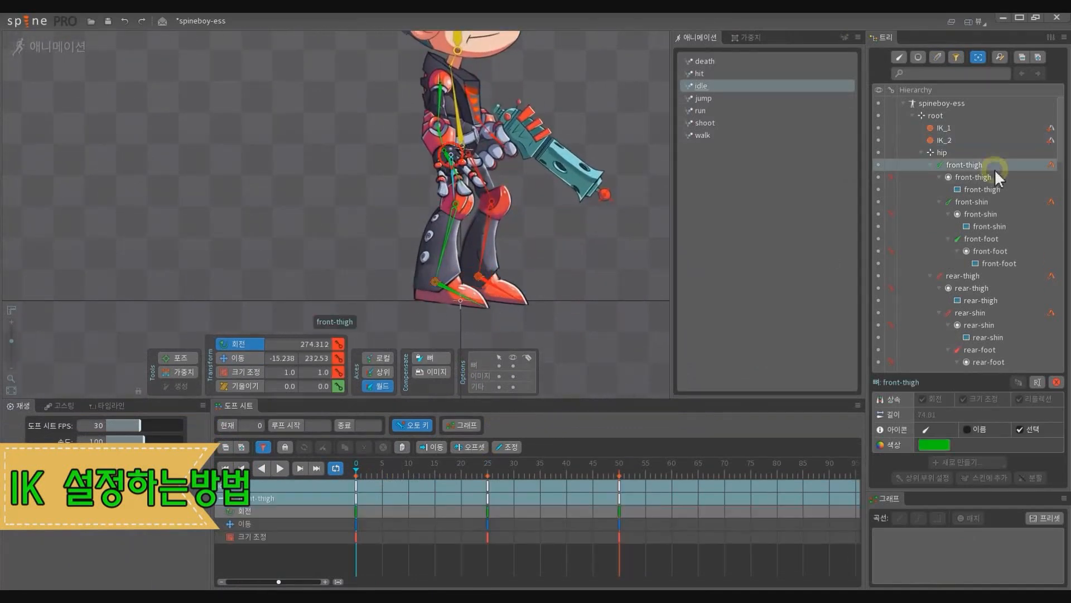
{"action": "left_click", "coordinate": [996, 169]}
{"action": "left_click", "coordinate": [975, 165]}
{"action": "left_click", "coordinate": [980, 301], "text": "shift"}
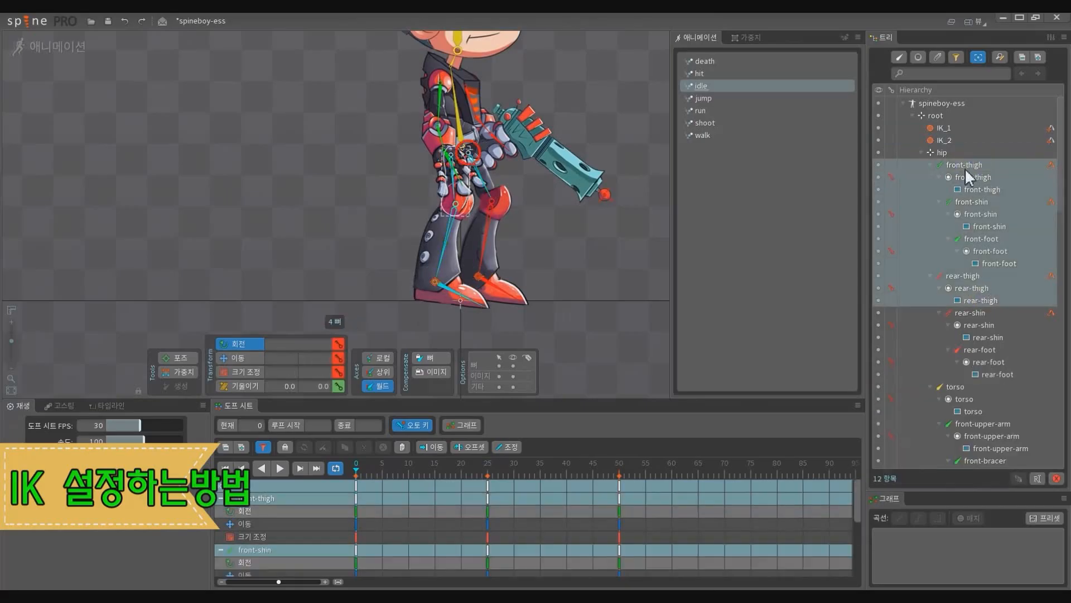
Step: Select IK_1 and IK_2 and key their rotation, translation and scale at frame 0
{"action": "left_click", "coordinate": [952, 142]}
{"action": "left_click", "coordinate": [950, 130], "text": "ctrl"}
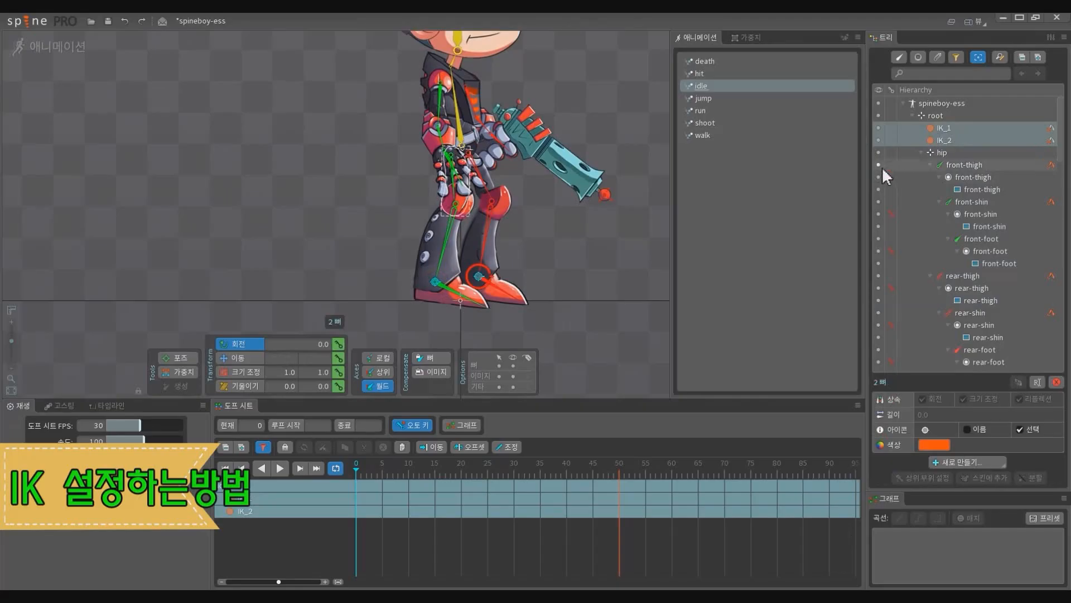
{"action": "left_click", "coordinate": [338, 345]}
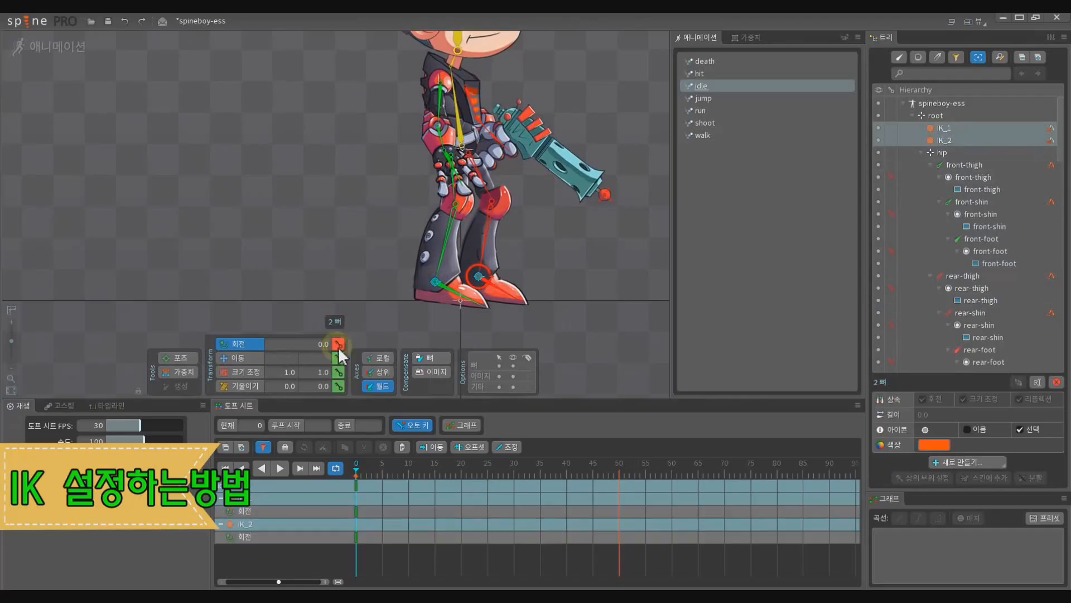
{"action": "left_click", "coordinate": [338, 357]}
{"action": "left_click", "coordinate": [338, 370]}
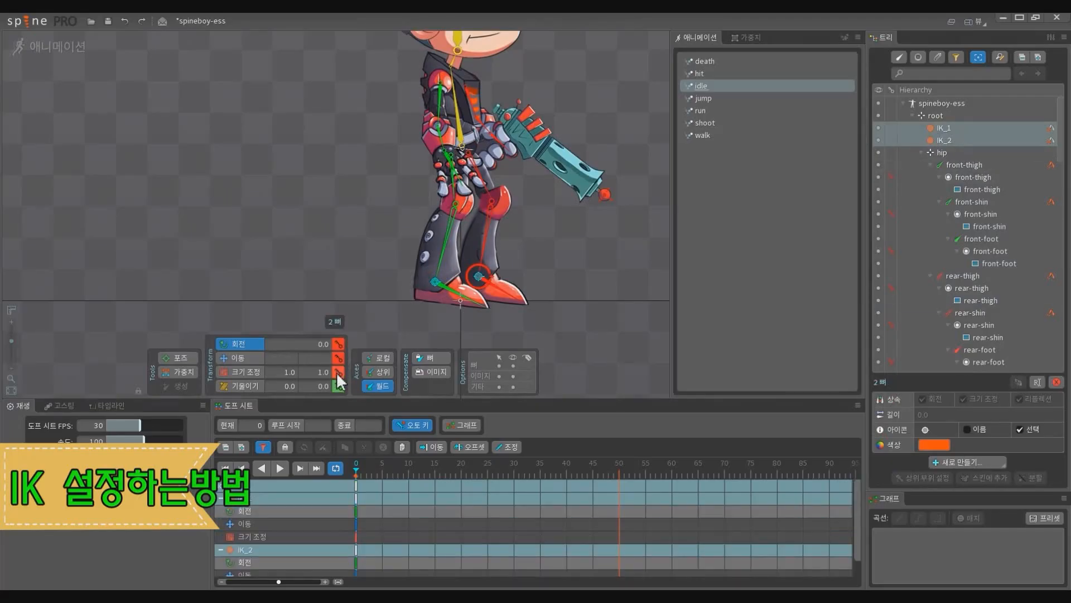
Step: Copy the IK_1 and IK_2 keys from frame 0 and paste them at frame 50
{"action": "left_click_drag", "start_coordinate": [363, 494], "coordinate": [356, 481]}
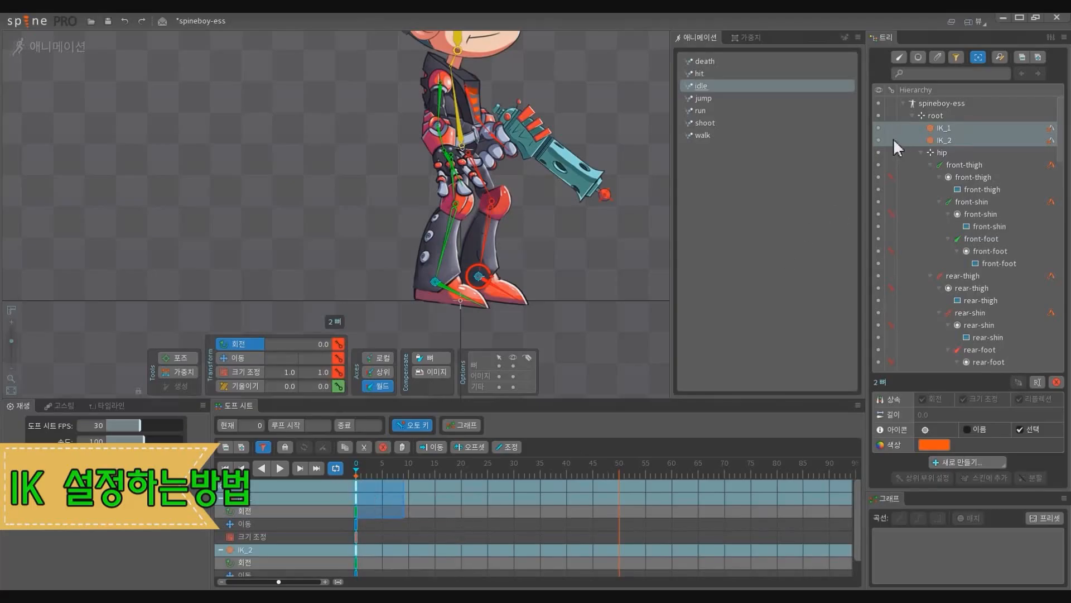
{"action": "key", "text": "ctrl+c"}
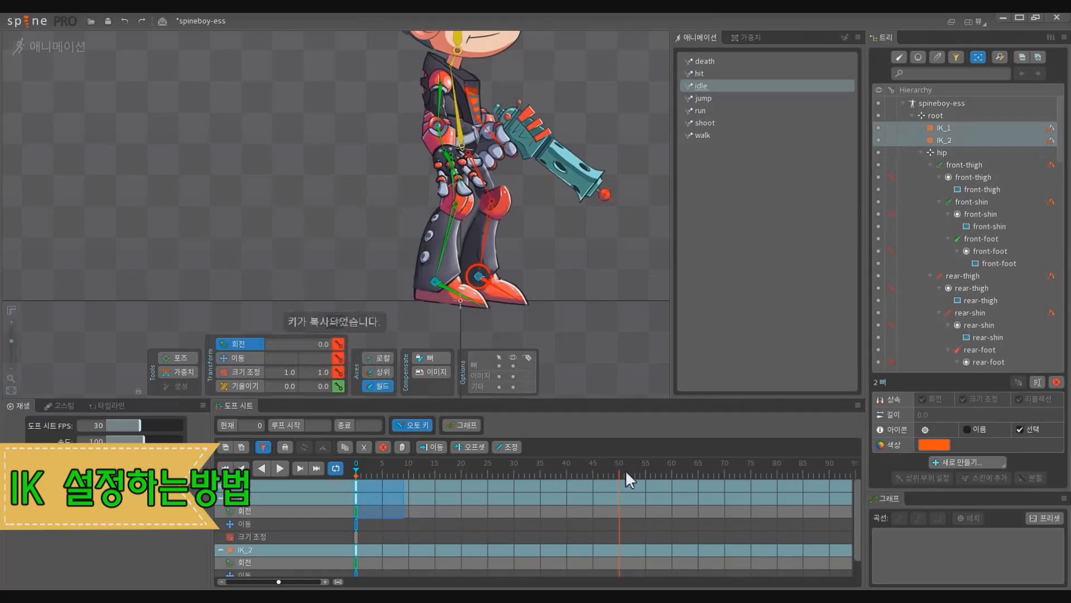
{"action": "left_click", "coordinate": [619, 467]}
{"action": "key", "text": "ctrl+v"}
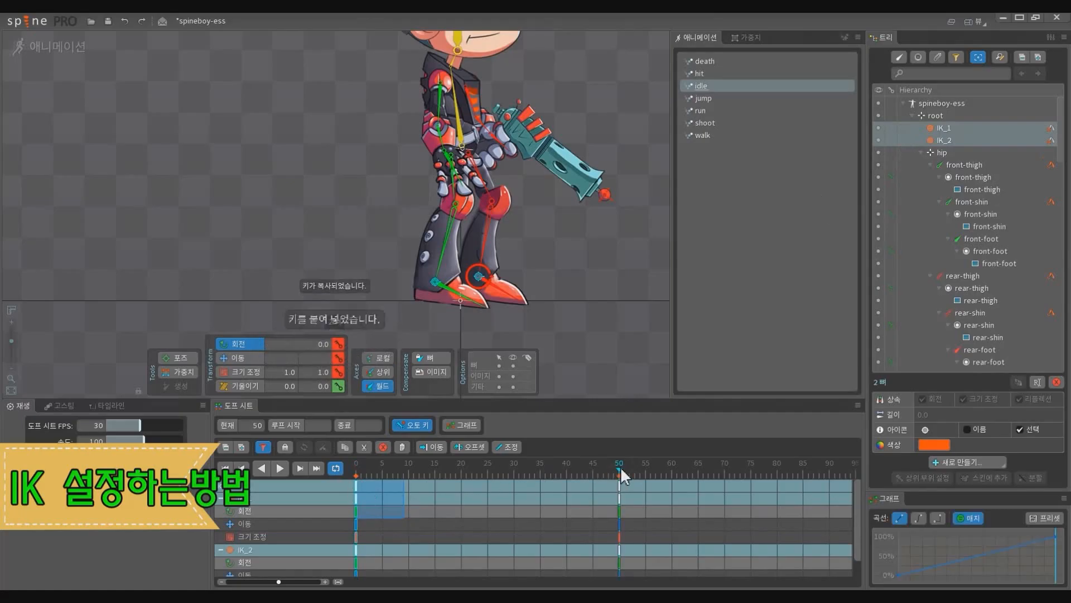
Step: Select the hip bone to check its keys on the timeline, and deselect it again
{"action": "left_click_drag", "start_coordinate": [532, 352], "coordinate": [530, 323]}
{"action": "scroll", "coordinate": [503, 333], "scroll_direction": "down", "scroll_amount": 1}
{"action": "key", "text": "space"}
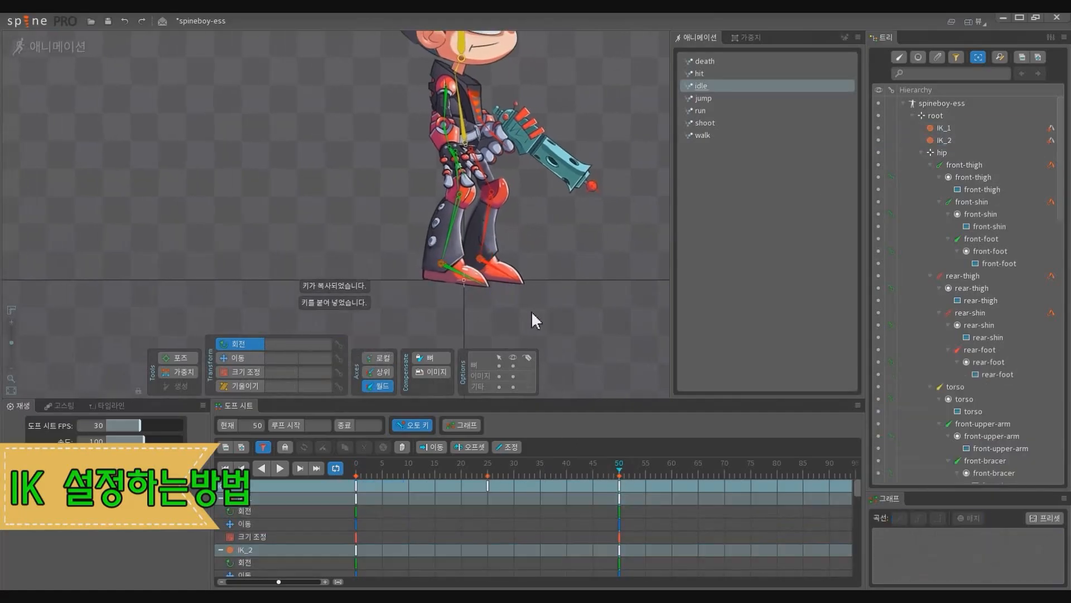
{"action": "left_click", "coordinate": [470, 150]}
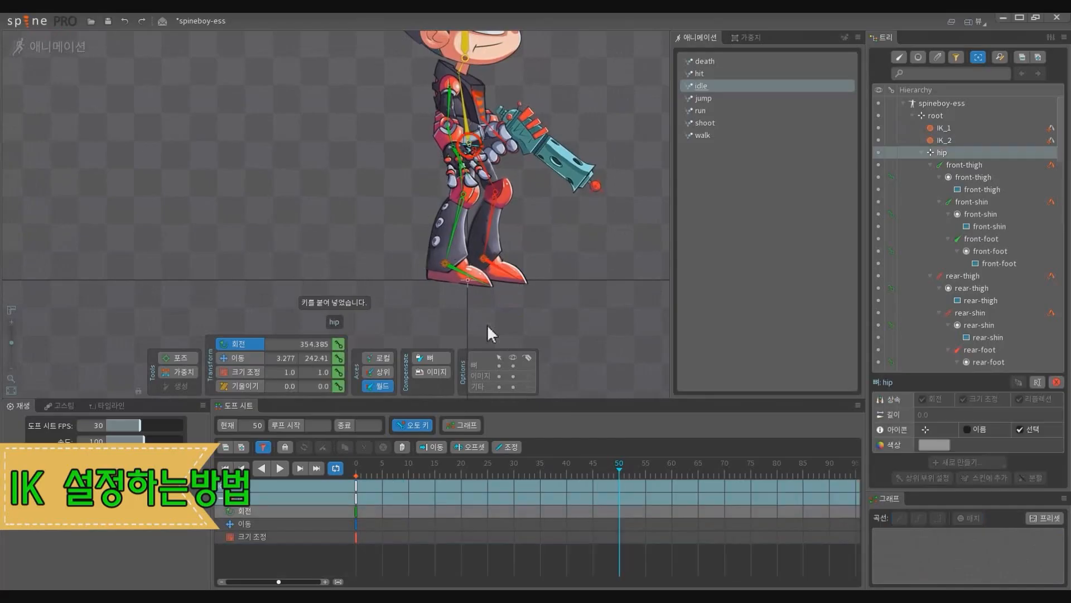
{"action": "key", "text": "Escape"}
Step: Copy all bones' keys from frame 0 and paste them at frames 25 and 50
{"action": "left_click", "coordinate": [356, 481]}
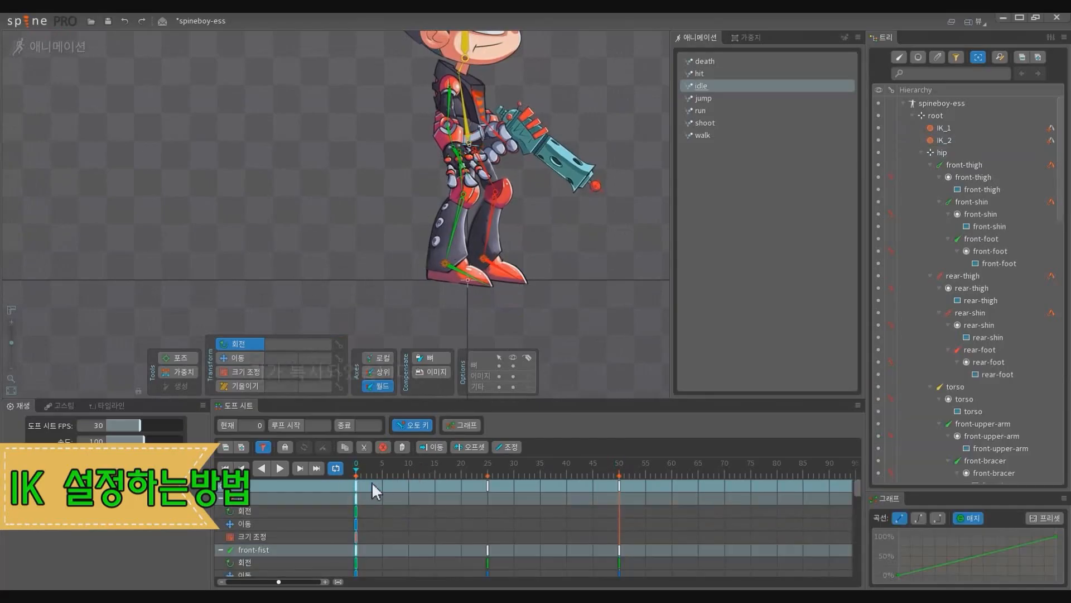
{"action": "key", "text": "ctrl+c"}
{"action": "key", "text": "ctrl+v"}
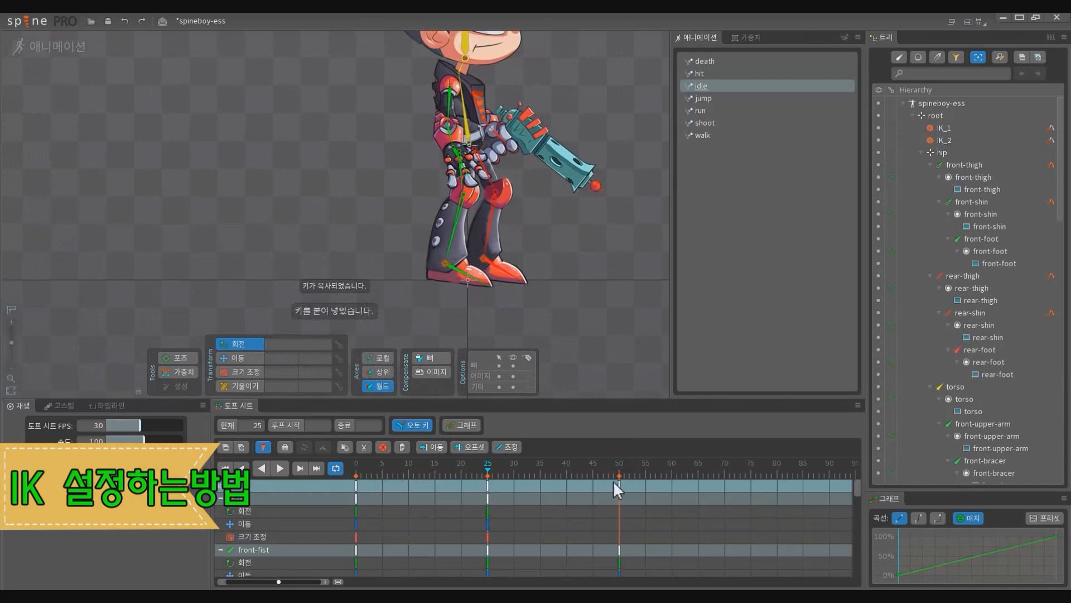
{"action": "key", "text": "ctrl+v"}
Step: Select the hip bone at frame 0 and reduce the dopesheet's height to give the viewport more room
{"action": "left_click_drag", "start_coordinate": [560, 247], "coordinate": [577, 256]}
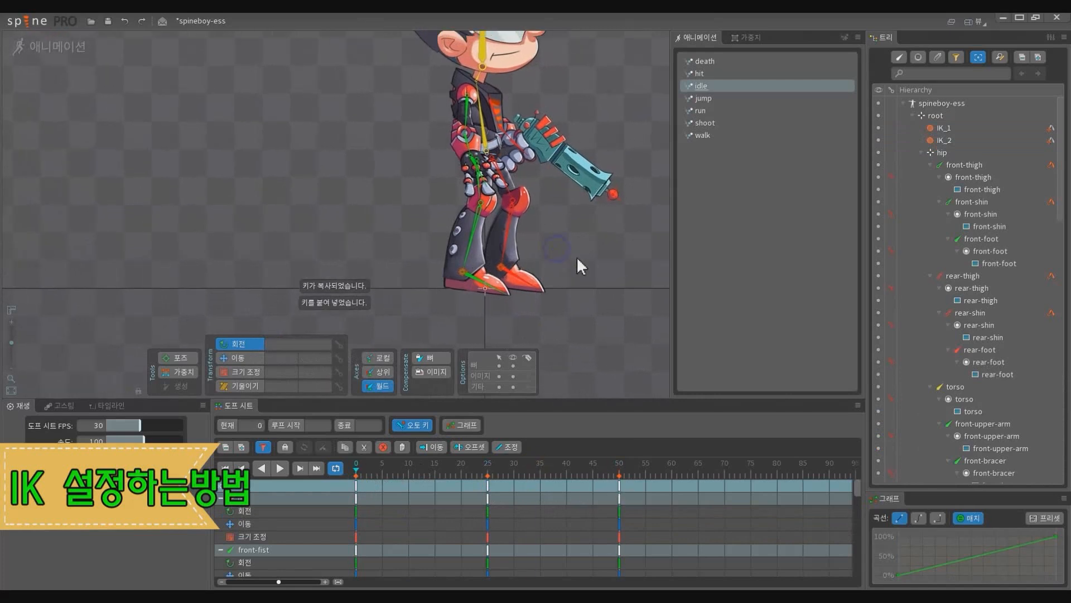
{"action": "left_click", "coordinate": [486, 153]}
{"action": "scroll", "coordinate": [472, 193], "scroll_direction": "down", "scroll_amount": 3}
{"action": "left_click_drag", "start_coordinate": [629, 214], "coordinate": [539, 237]}
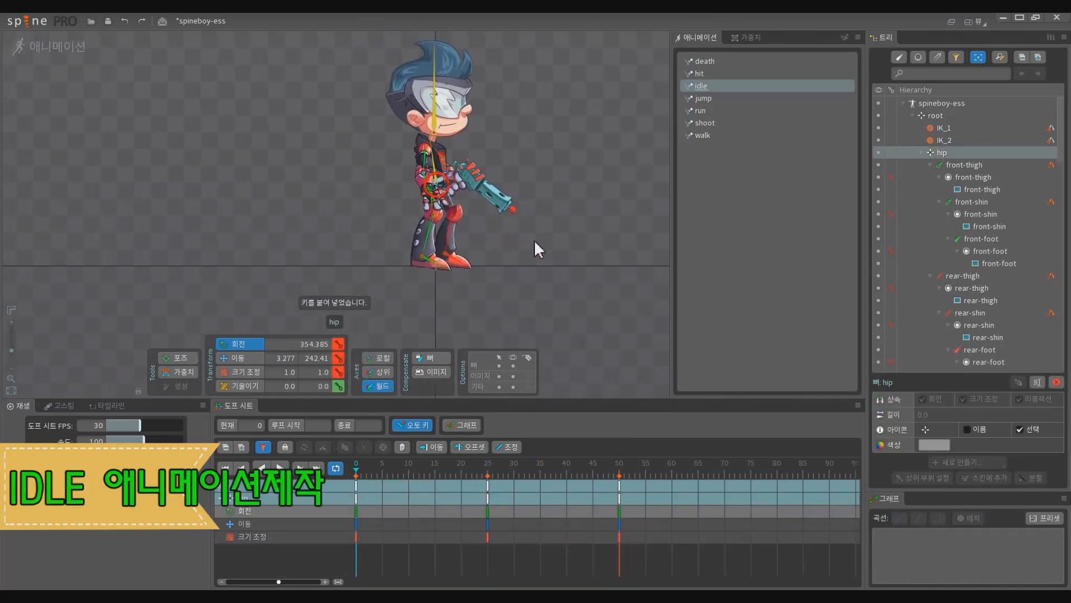
{"action": "scroll", "coordinate": [514, 246], "scroll_direction": "up", "scroll_amount": 3}
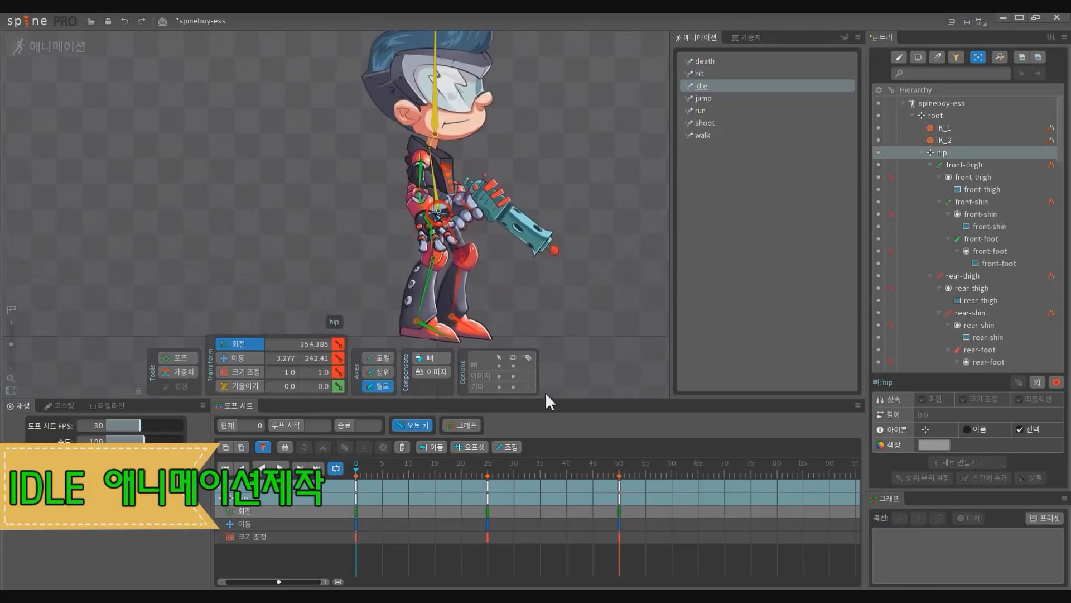
{"action": "mouse_move", "coordinate": [548, 400]}
{"action": "left_mouse_down"}
{"action": "mouse_move", "coordinate": [545, 437]}
{"action": "mouse_move", "coordinate": [550, 415]}
{"action": "left_mouse_up"}
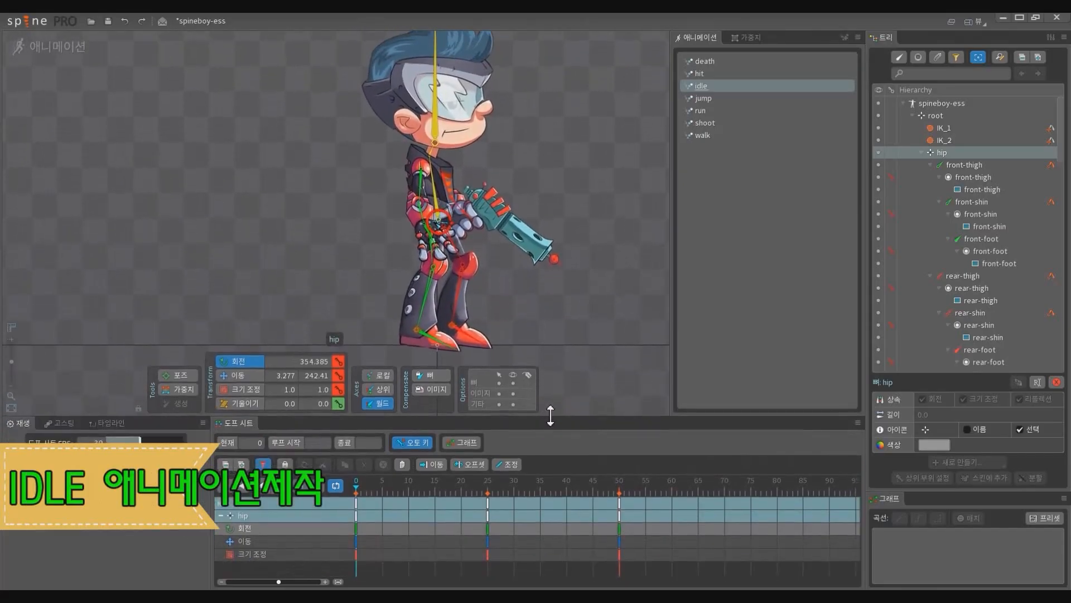
{"action": "scroll", "coordinate": [628, 291], "scroll_direction": "down", "scroll_amount": 3}
{"action": "mouse_move", "coordinate": [628, 292]}
{"action": "left_mouse_down"}
{"action": "mouse_move", "coordinate": [518, 248]}
{"action": "mouse_move", "coordinate": [610, 283]}
{"action": "left_mouse_up"}
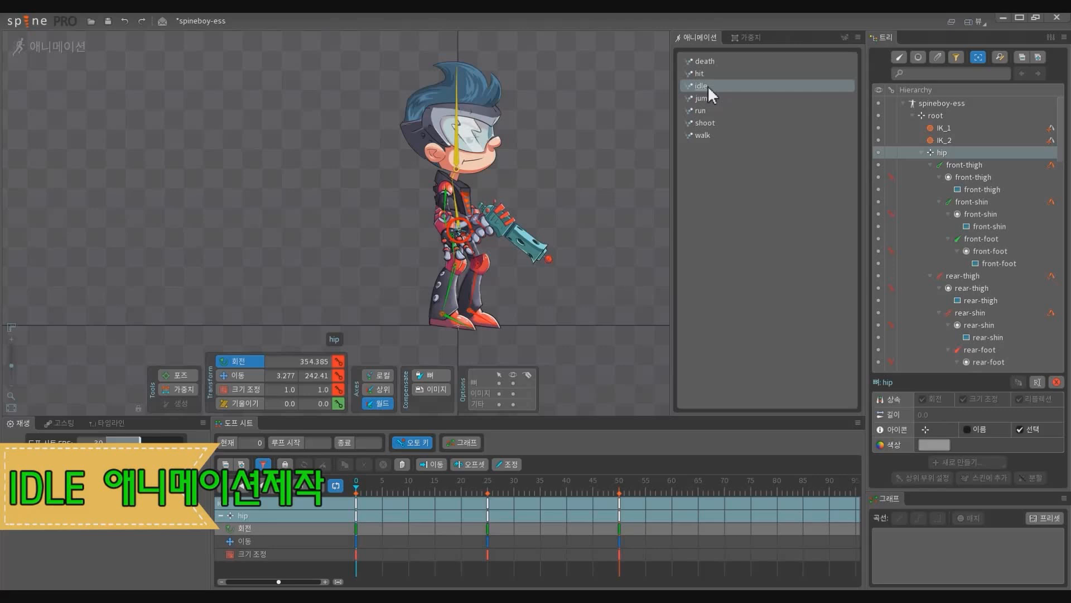
{"action": "left_click_drag", "start_coordinate": [596, 152], "coordinate": [615, 156]}
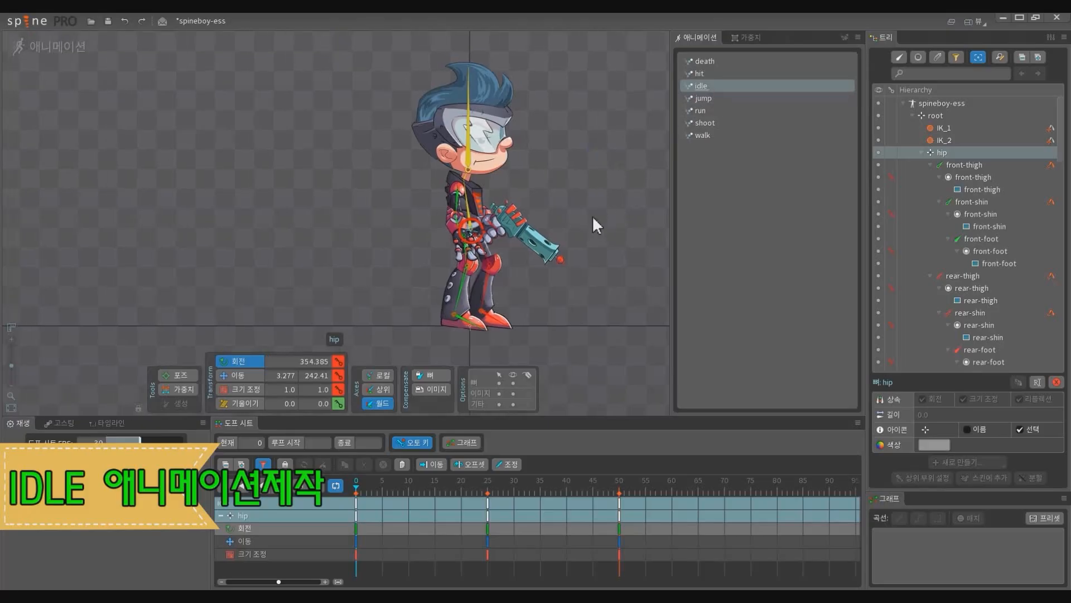
Step: At frame 25, lower the hip bone to a vertical translation of about 228.53 so the knees bend
{"action": "key", "text": "ctrl+Right"}
{"action": "scroll", "coordinate": [479, 243], "scroll_direction": "up", "scroll_amount": 5}
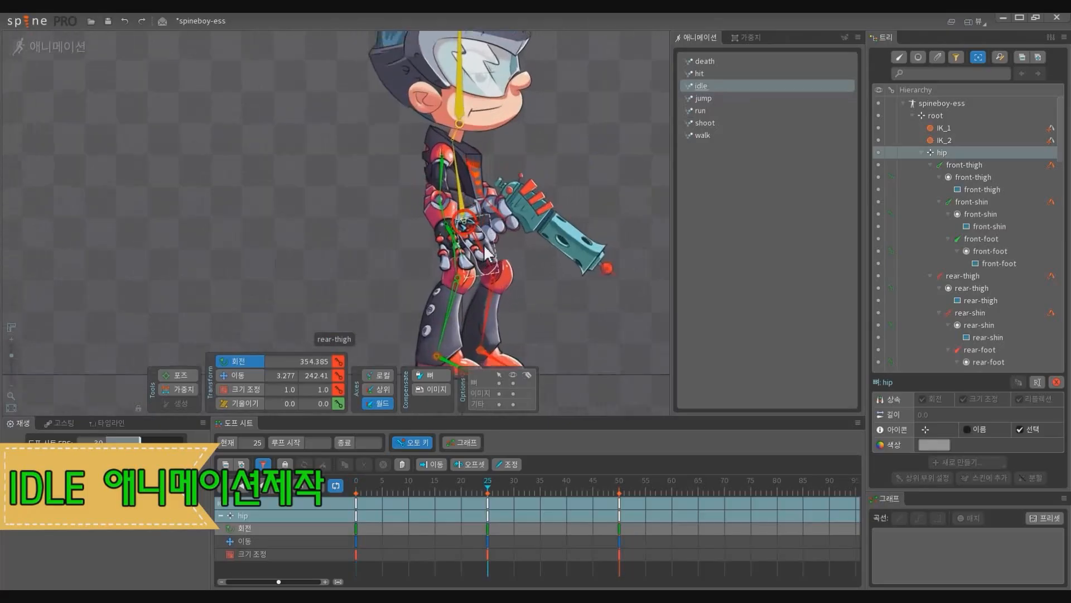
{"action": "key", "text": "space"}
{"action": "left_click", "coordinate": [464, 214]}
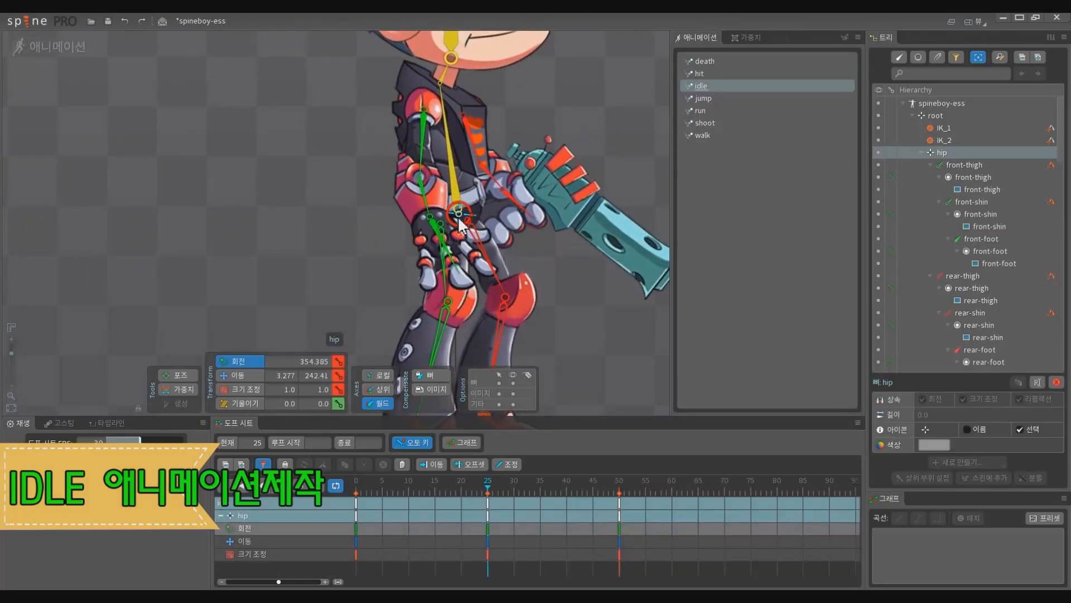
{"action": "scroll", "coordinate": [459, 220], "scroll_direction": "down", "scroll_amount": 3}
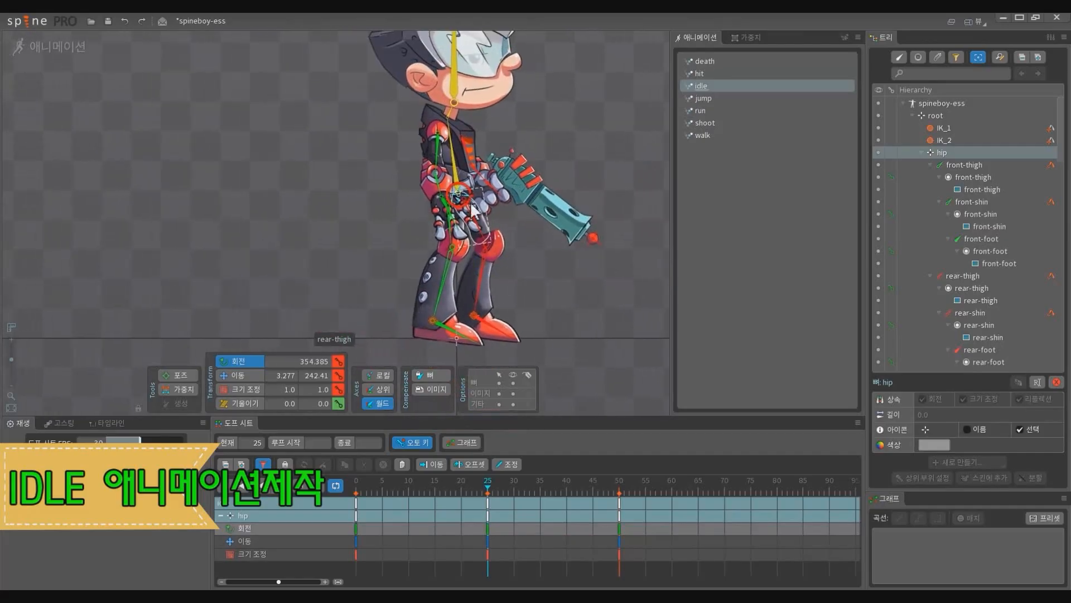
{"action": "left_click_drag", "start_coordinate": [461, 195], "coordinate": [398, 190]}
{"action": "scroll", "coordinate": [397, 191], "scroll_direction": "down", "scroll_amount": 2}
{"action": "left_click_drag", "start_coordinate": [505, 256], "coordinate": [584, 259]}
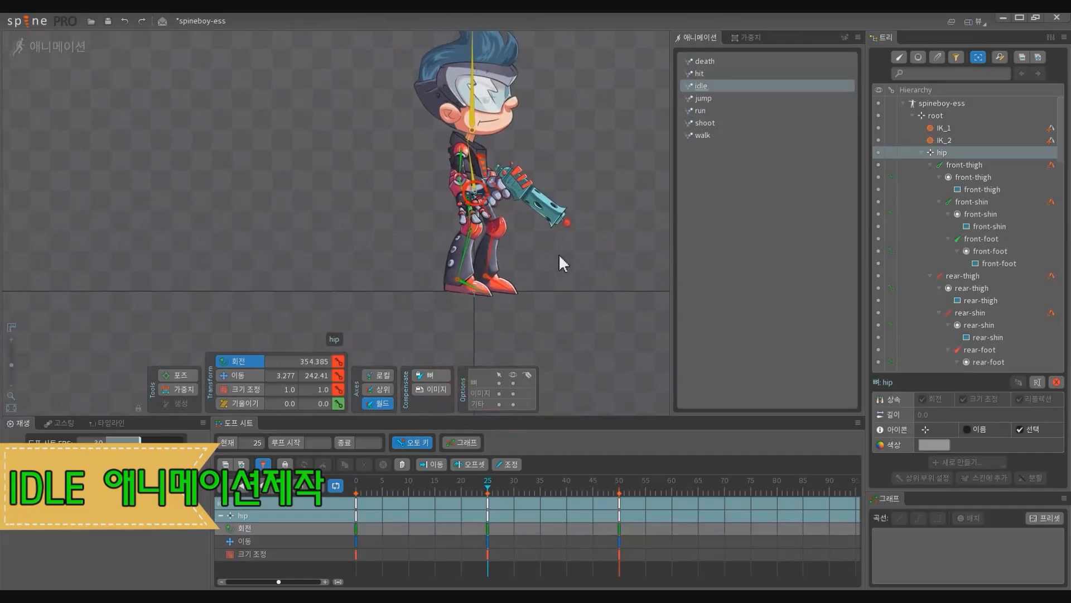
{"action": "key", "text": "v"}
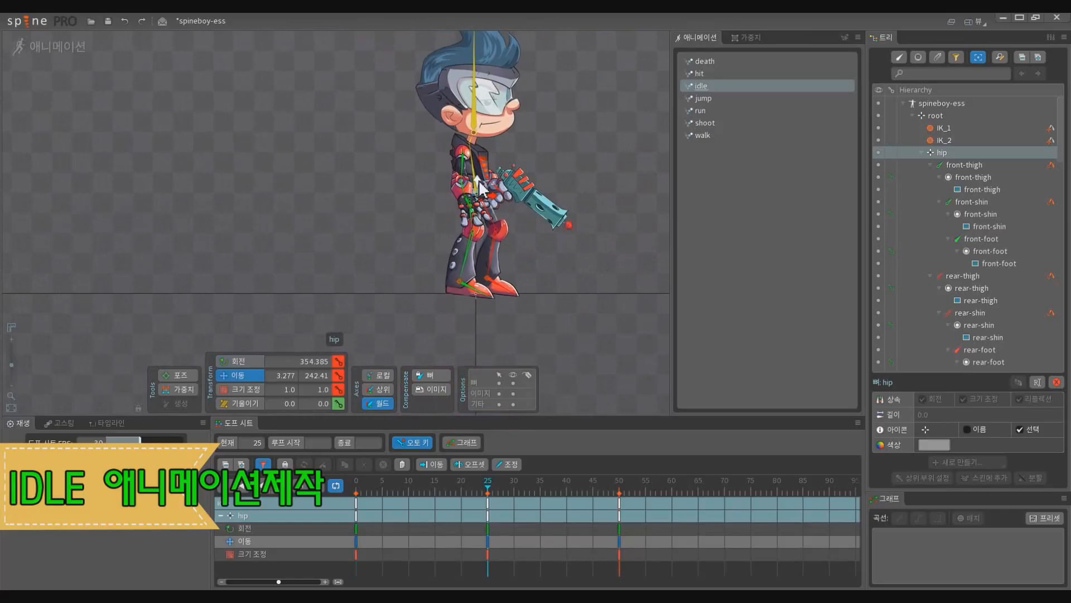
{"action": "left_click_drag", "start_coordinate": [477, 180], "coordinate": [480, 186]}
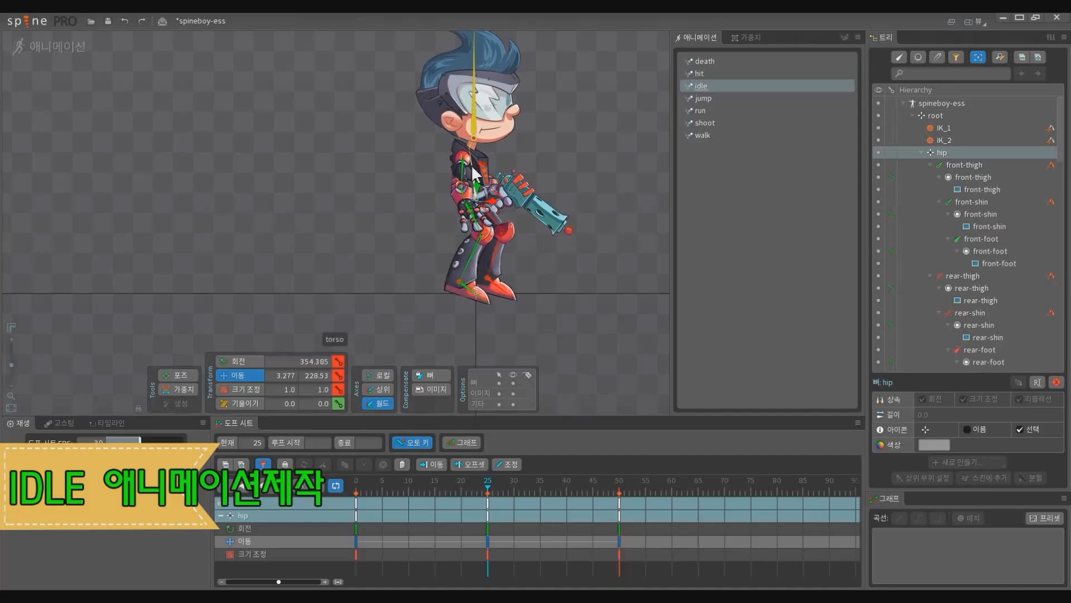
Step: Select the torso bone at frame 25 and lower it to a vertical translation of about 224.25
{"action": "left_click", "coordinate": [473, 170]}
{"action": "scroll", "coordinate": [475, 179], "scroll_direction": "up", "scroll_amount": 2}
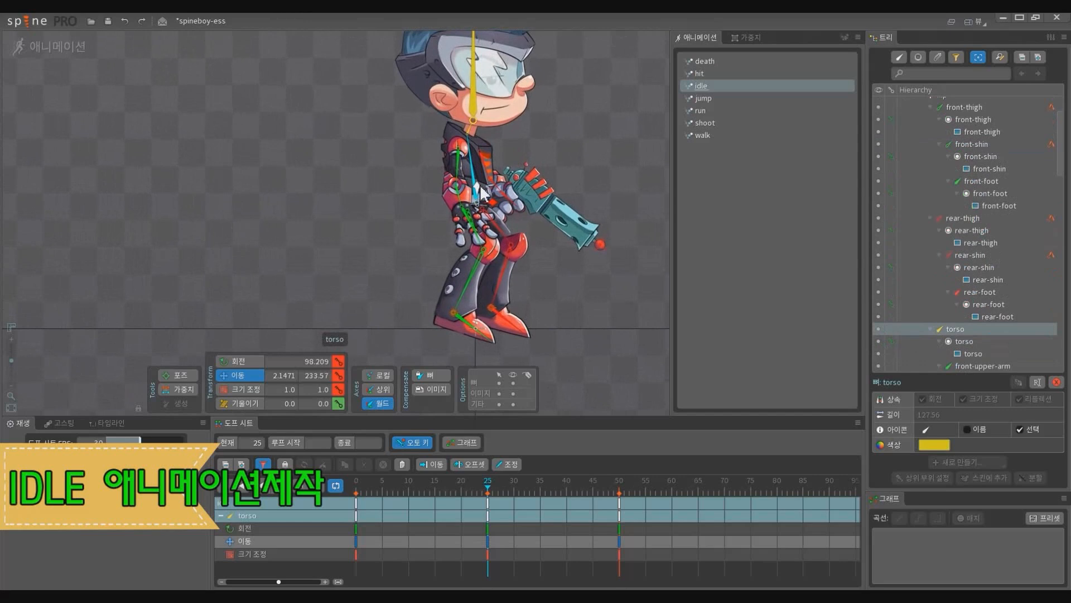
{"action": "left_click_drag", "start_coordinate": [480, 185], "coordinate": [480, 191]}
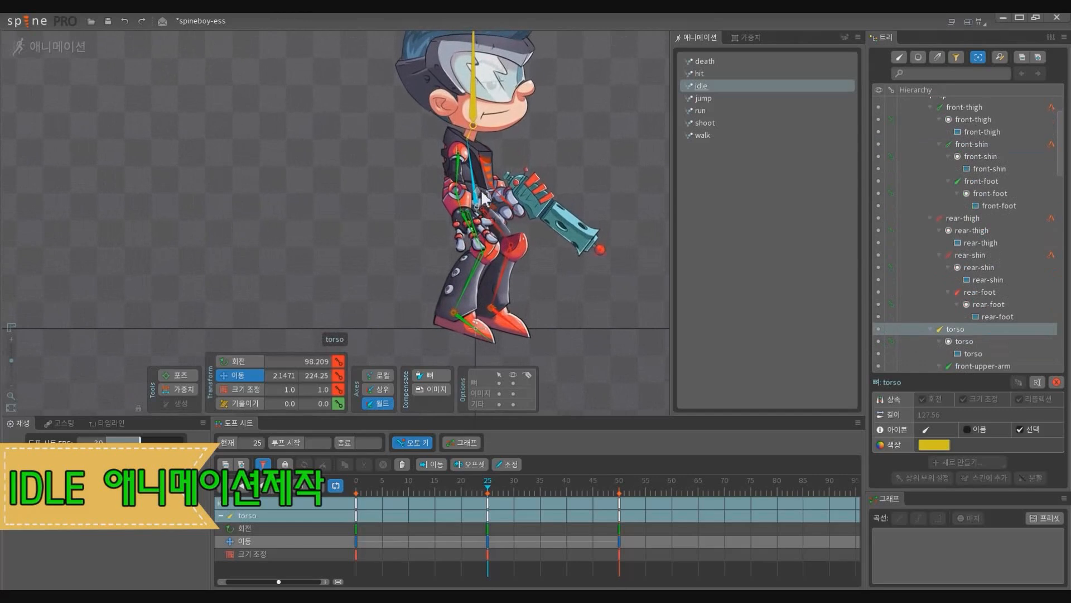
Step: Lower the neck and head bones slightly at frame 25 and clear the bone selection
{"action": "left_click", "coordinate": [474, 135]}
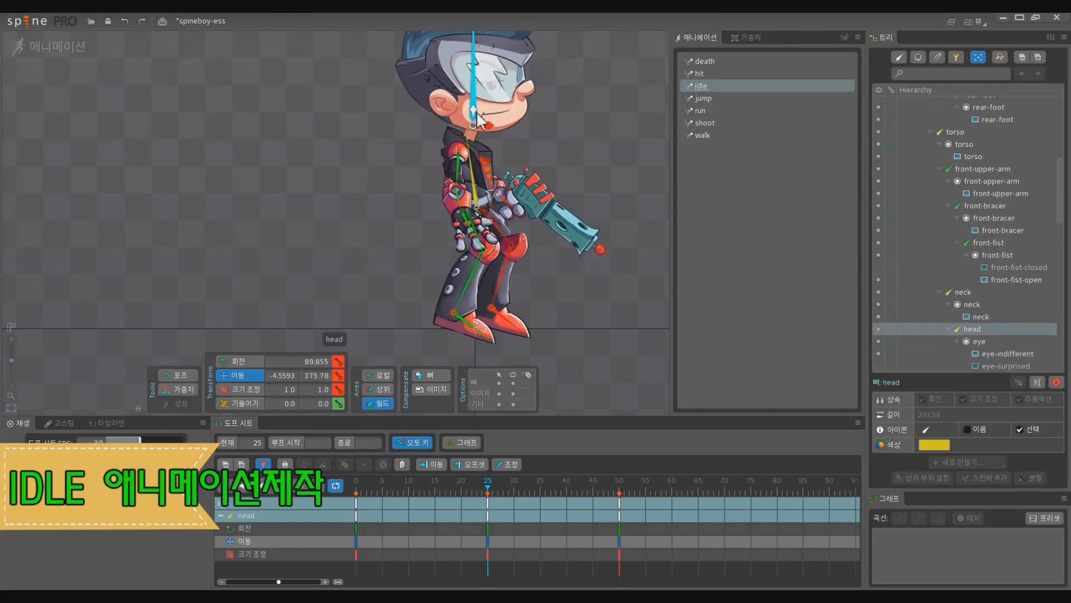
{"action": "left_click", "coordinate": [472, 133], "text": "ctrl"}
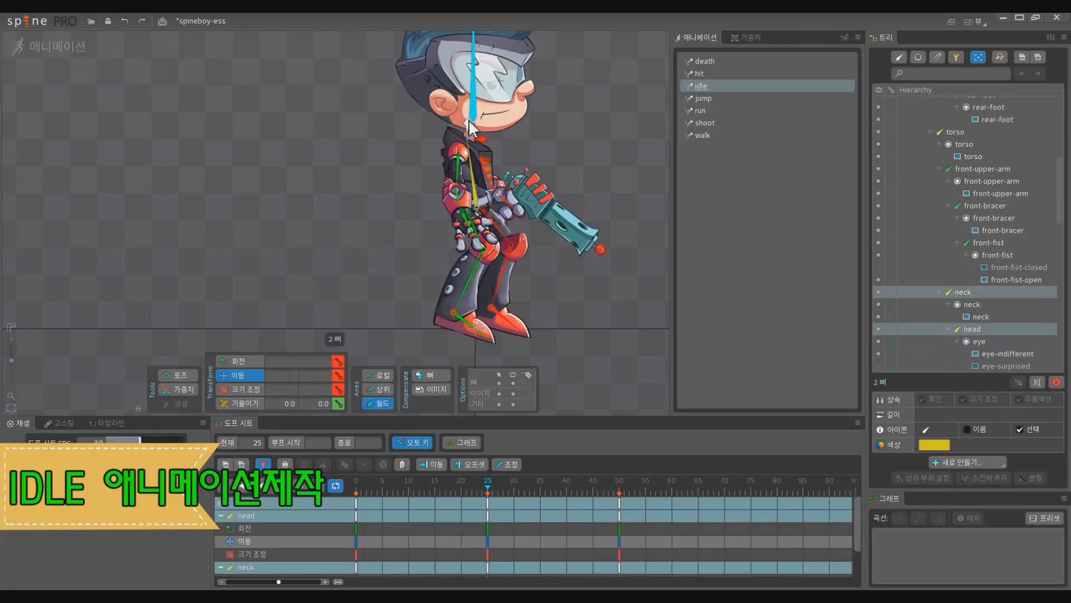
{"action": "left_click", "coordinate": [545, 316]}
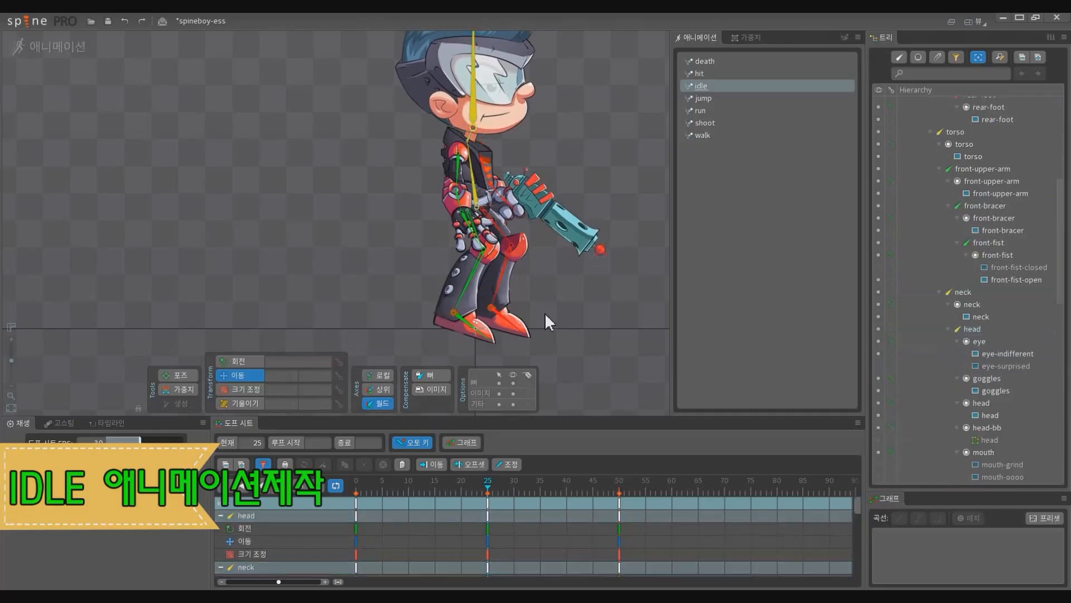
Step: Compare the poses at frames 0 and 25 and play the idle animation to check the body's up-and-down motion
{"action": "scroll", "coordinate": [538, 347], "scroll_direction": "down", "scroll_amount": 4}
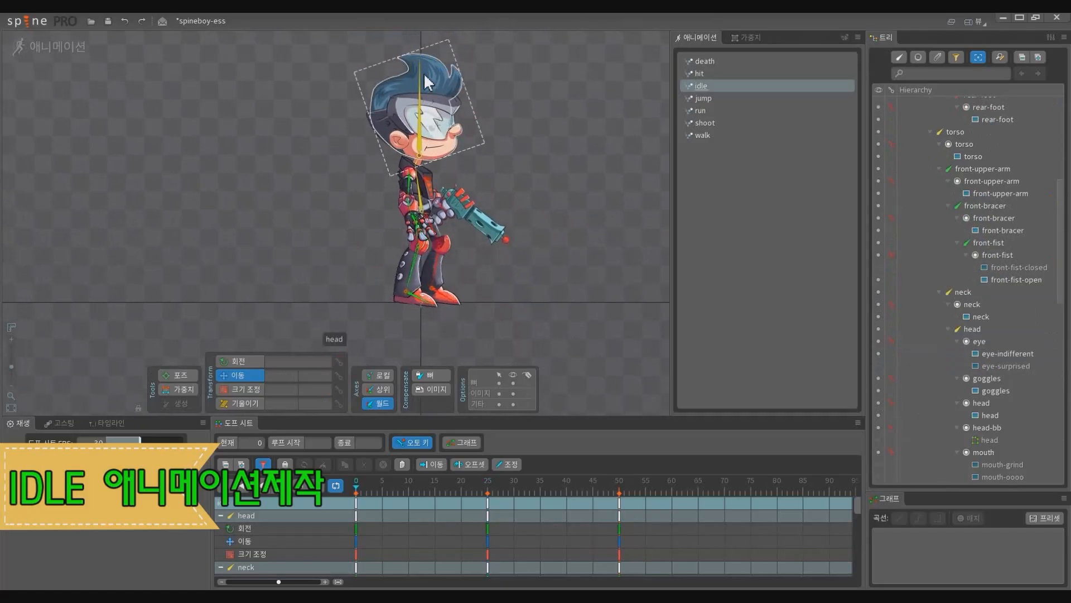
{"action": "key", "text": "Home"}
{"action": "key", "text": "ctrl+Right"}
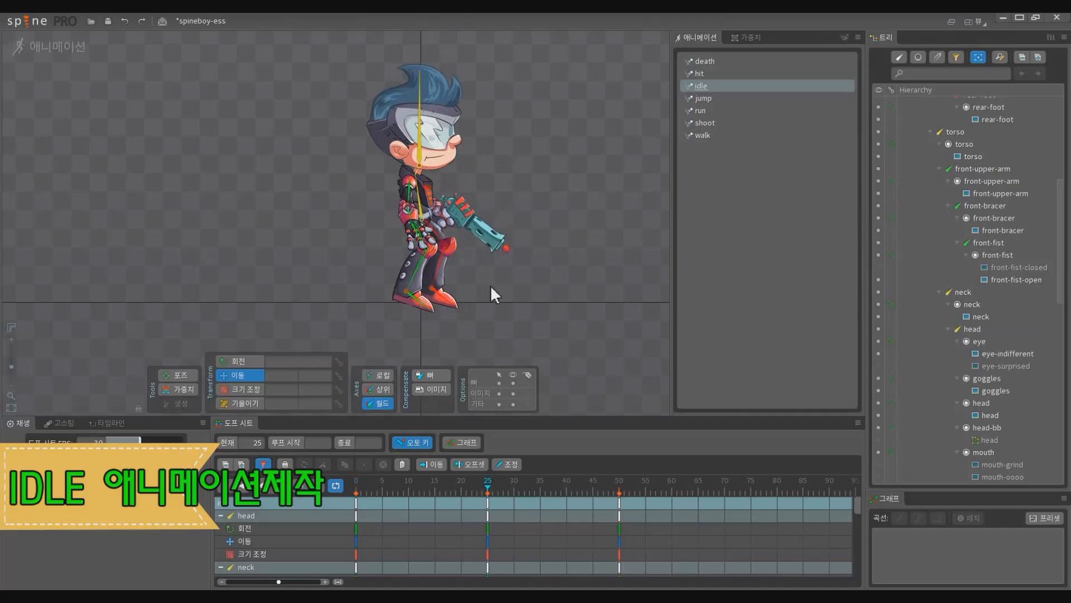
{"action": "left_click_drag", "start_coordinate": [518, 266], "coordinate": [531, 268]}
{"action": "key", "text": "d"}
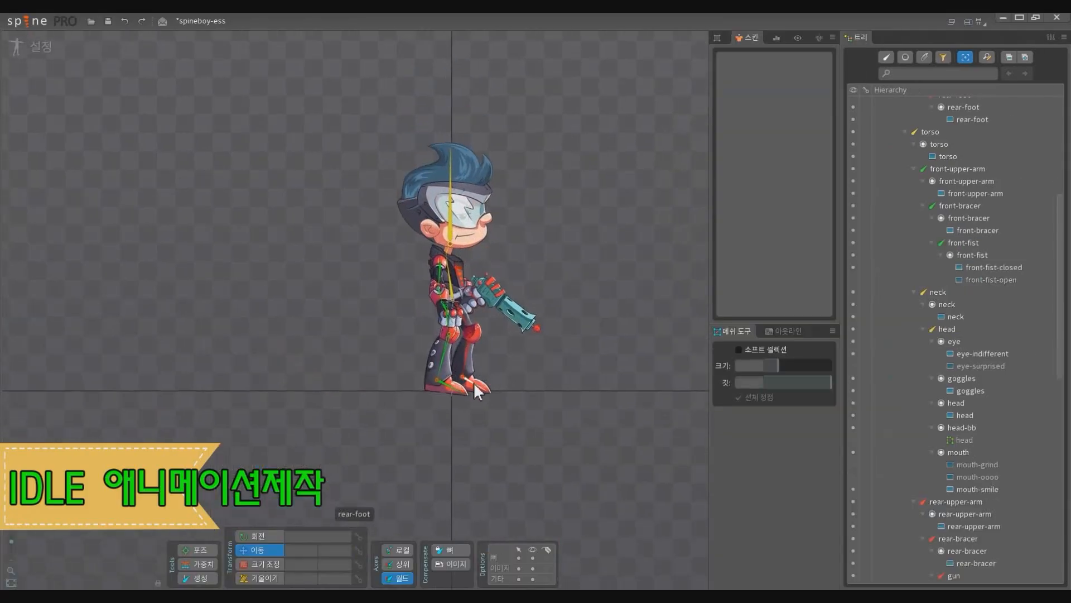
Step: In setup mode, inspect the rear foot bone and the IK_1 and IK_2 target bones at the ankles
{"action": "left_click", "coordinate": [476, 389]}
{"action": "scroll", "coordinate": [465, 386], "scroll_direction": "up", "scroll_amount": 4}
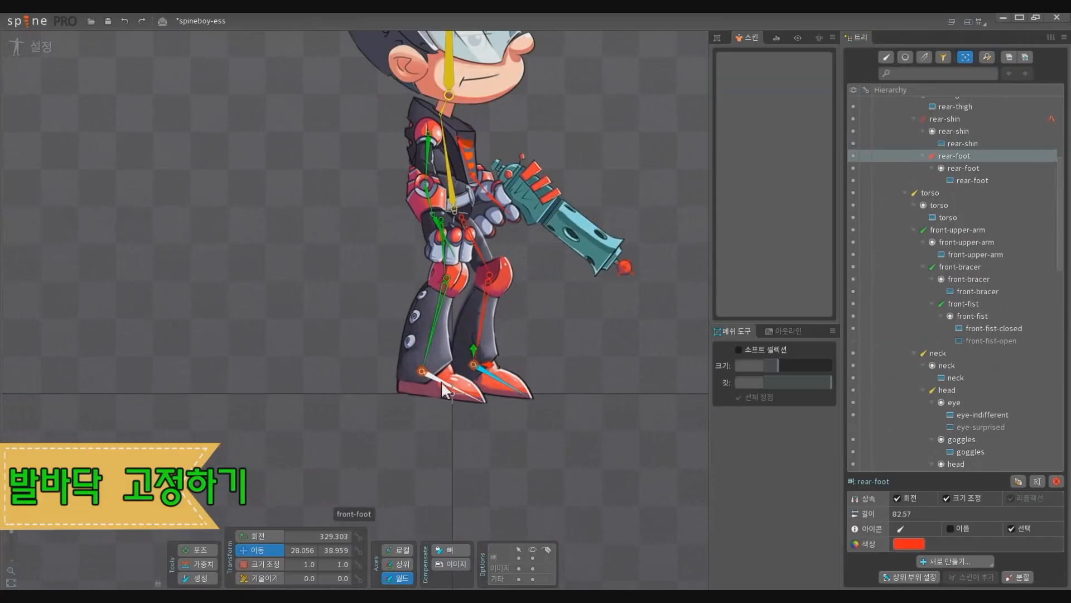
{"action": "scroll", "coordinate": [444, 389], "scroll_direction": "up", "scroll_amount": 2}
{"action": "left_click", "coordinate": [411, 370]}
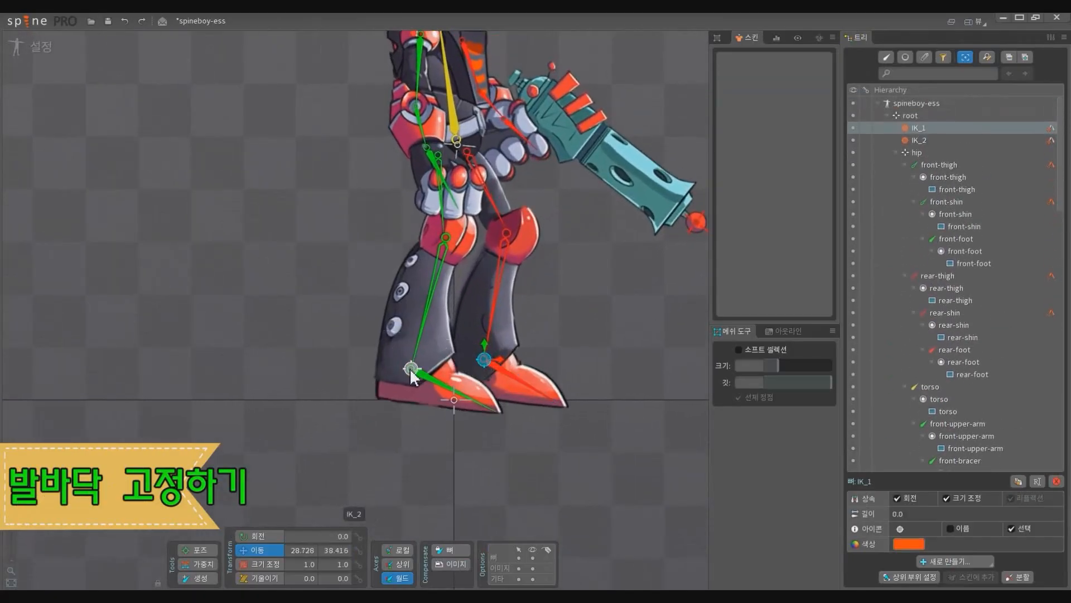
{"action": "left_click", "coordinate": [484, 359], "text": "ctrl"}
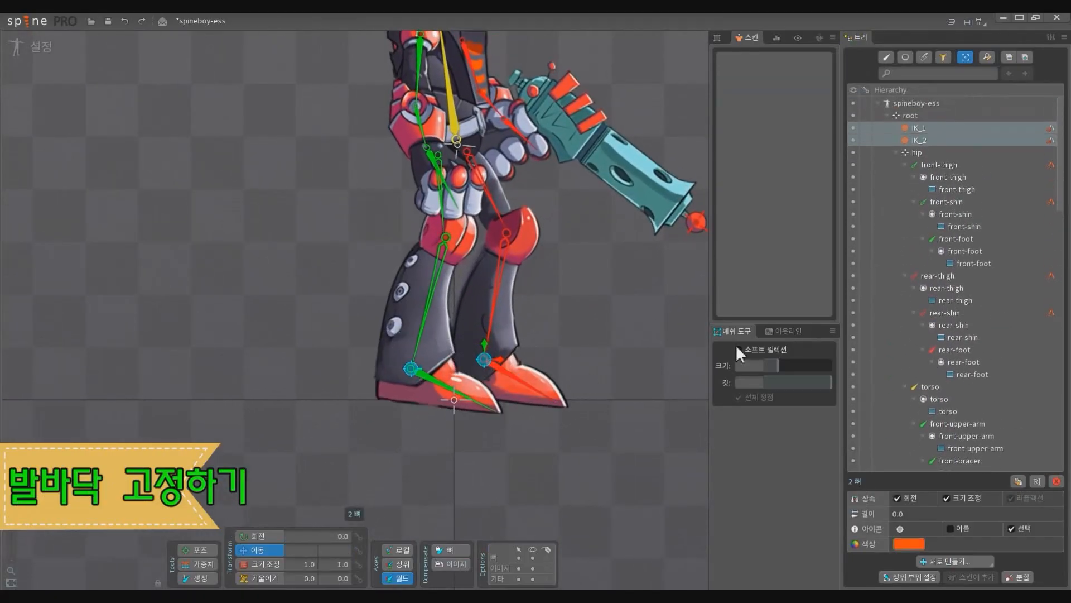
Step: Select the rear foot bone and play the idle animation in animate mode to check how the feet rotate
{"action": "left_click", "coordinate": [516, 379]}
{"action": "key", "text": "ctrl+Tab"}
{"action": "scroll", "coordinate": [496, 348], "scroll_direction": "down", "scroll_amount": 3}
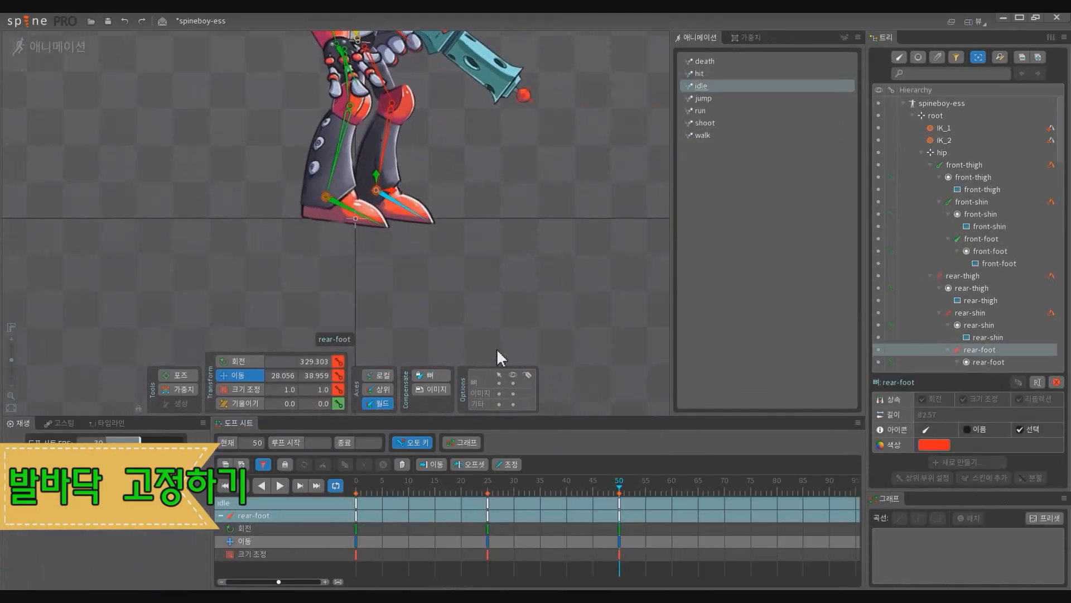
{"action": "key", "text": "d"}
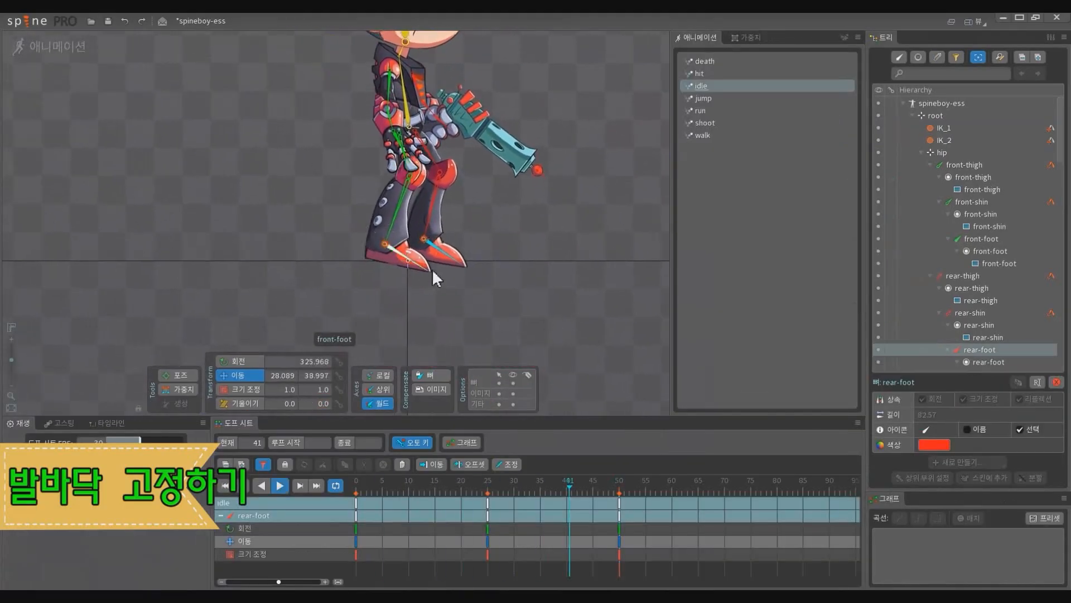
{"action": "key", "text": "d"}
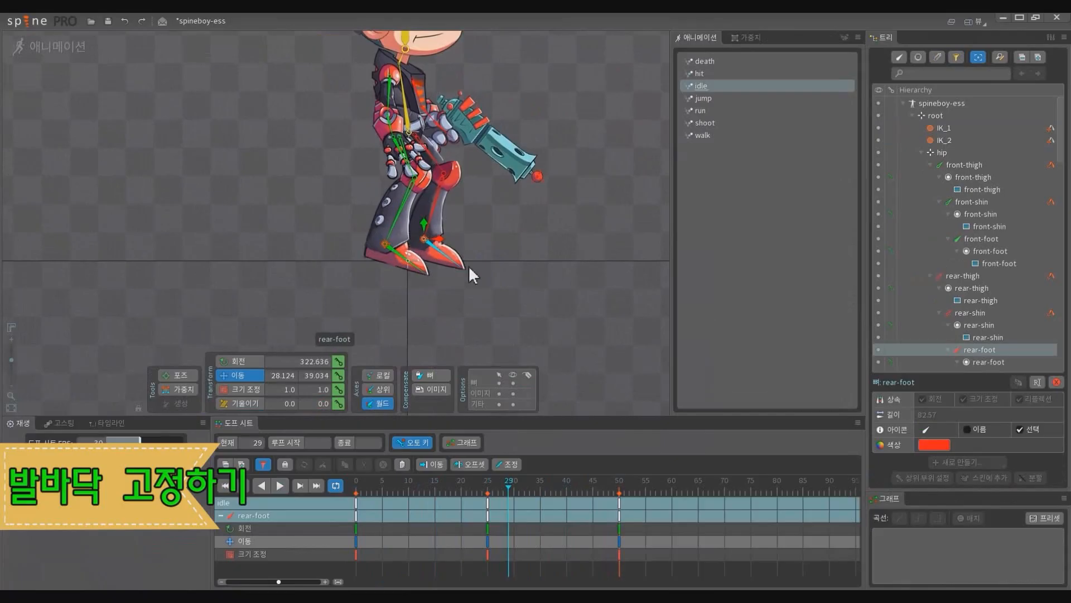
Step: Select the front-foot and rear-foot bones together and turn off their rotation inheritance in setup mode
{"action": "left_click", "coordinate": [399, 254], "text": "ctrl"}
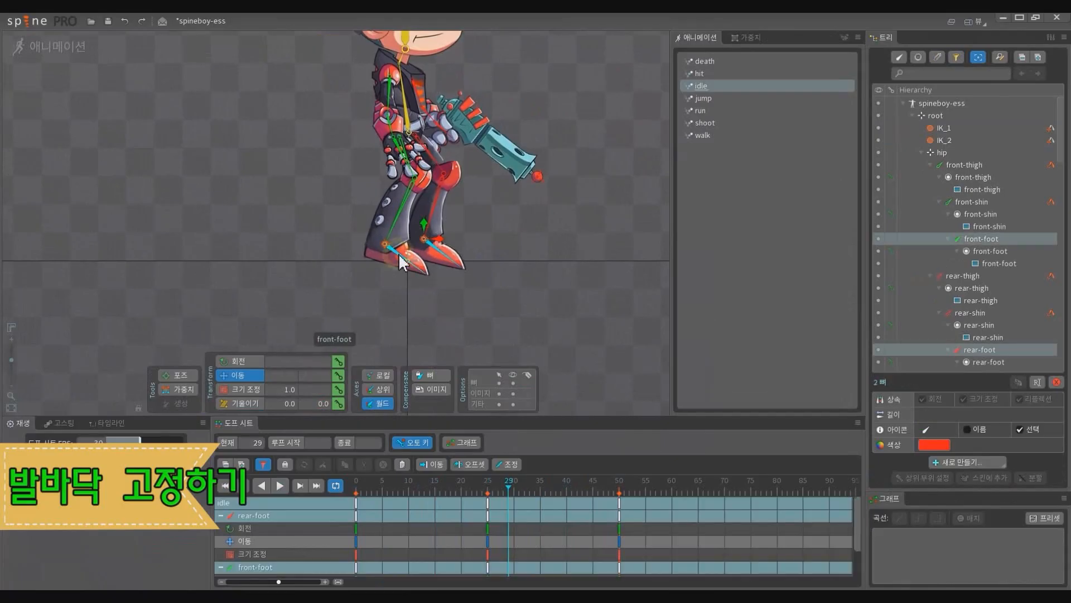
{"action": "key", "text": "ctrl+Left"}
{"action": "left_click_drag", "start_coordinate": [537, 288], "coordinate": [564, 297]}
{"action": "key", "text": "ctrl+Left"}
{"action": "key", "text": "ctrl+Right"}
{"action": "key", "text": "d"}
{"action": "key", "text": "d"}
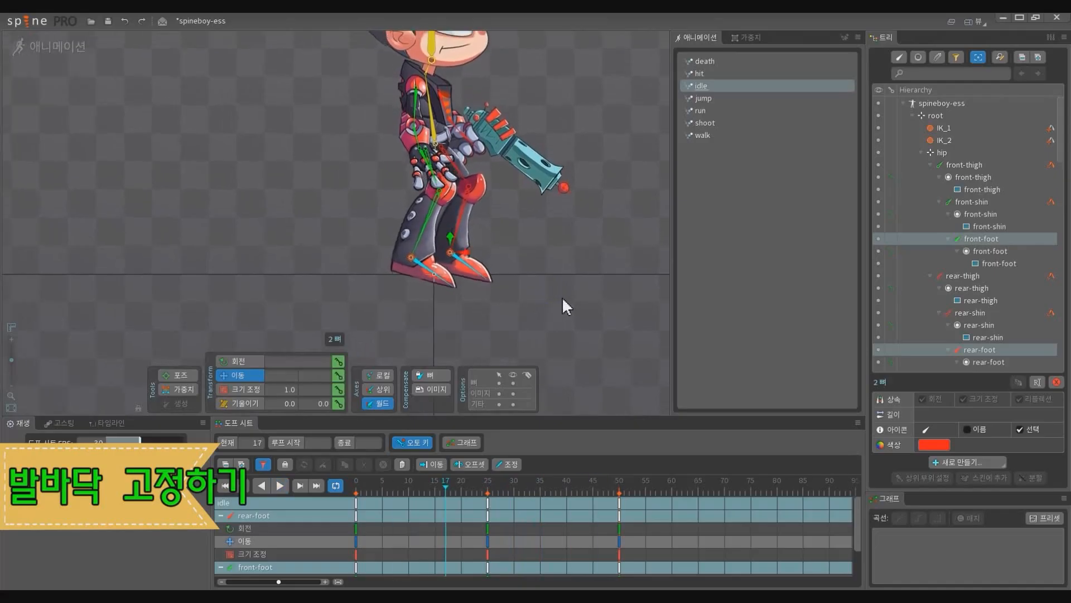
{"action": "key", "text": "ctrl+Tab"}
{"action": "scroll", "coordinate": [449, 362], "scroll_direction": "up", "scroll_amount": 3}
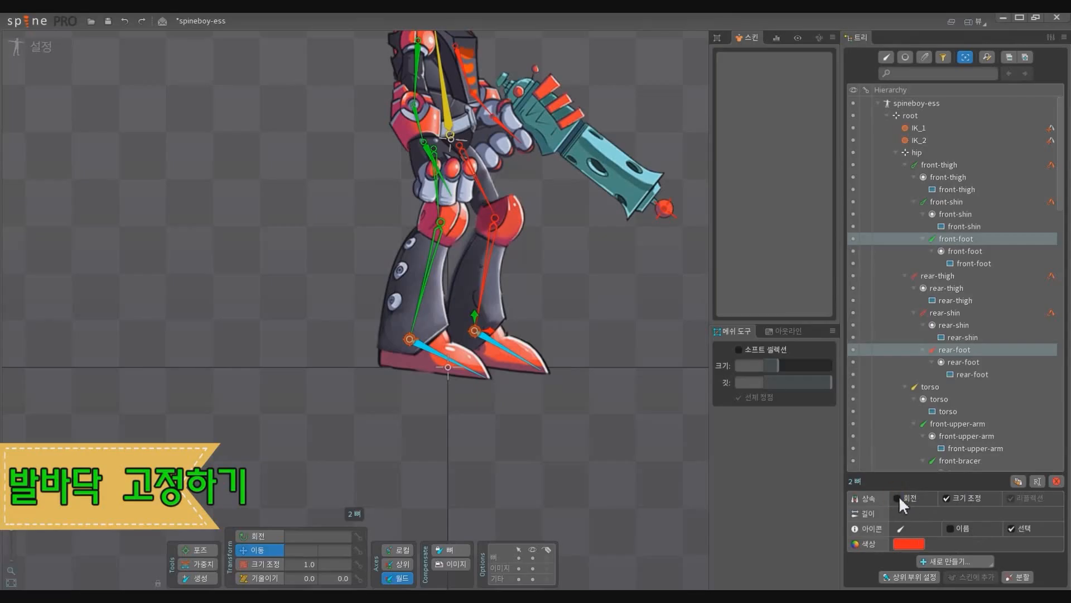
Step: Play the idle animation to check whether the feet stay planted on the ground, and clear the bone selection
{"action": "key", "text": "ctrl+Tab"}
{"action": "key", "text": "d"}
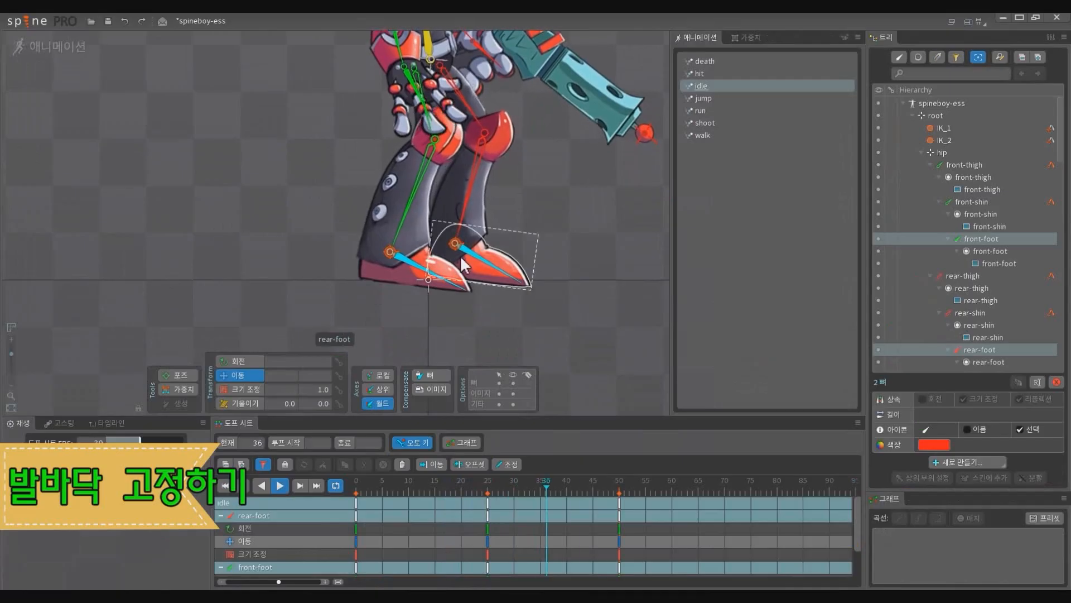
{"action": "key", "text": "d"}
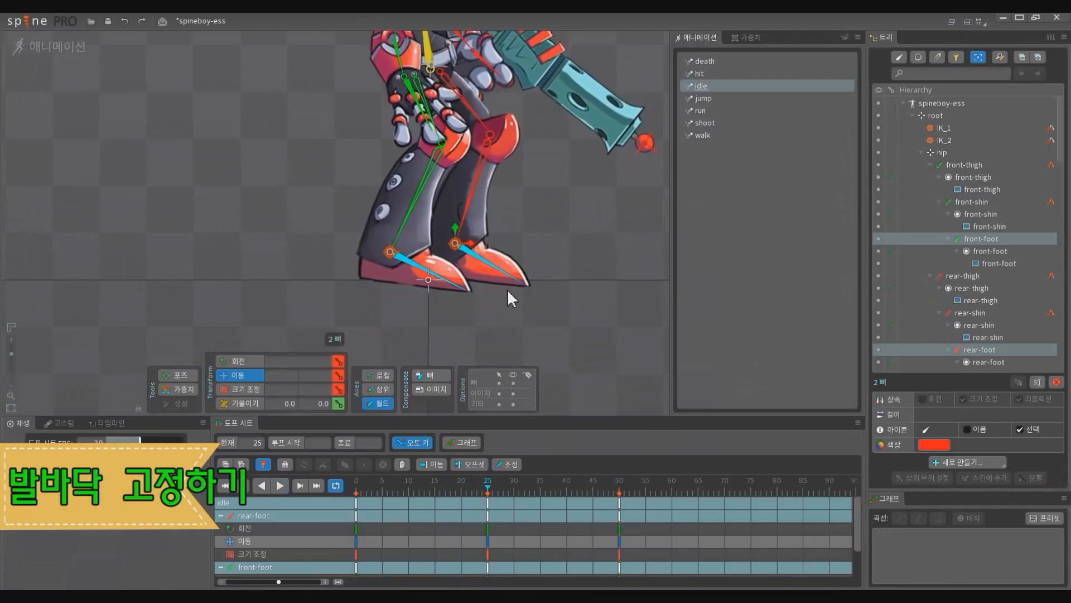
{"action": "key", "text": "c"}
{"action": "key", "text": "d"}
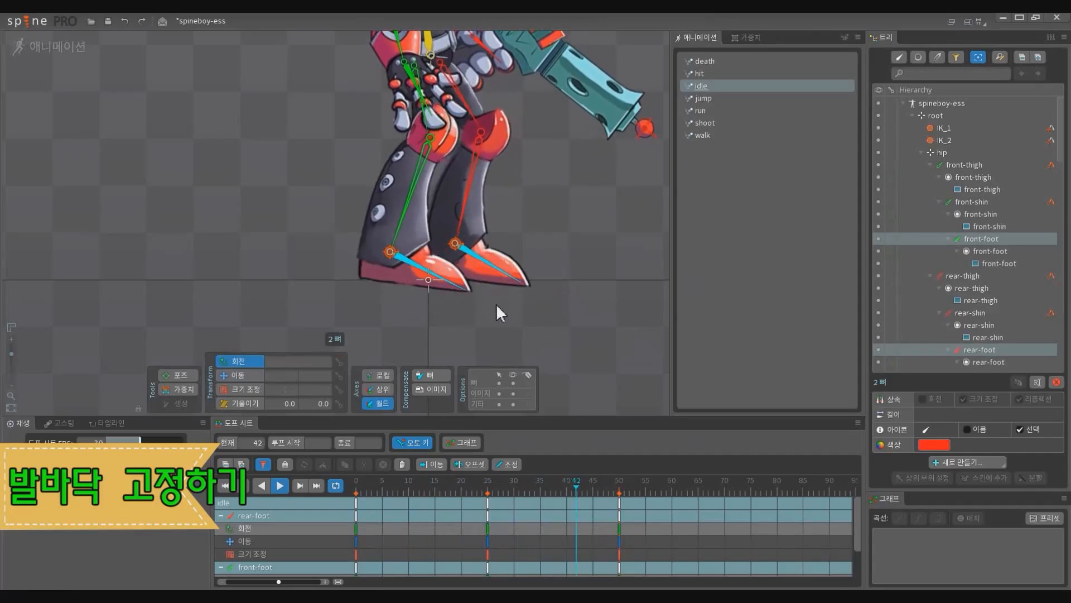
{"action": "scroll", "coordinate": [496, 303], "scroll_direction": "down", "scroll_amount": 2}
{"action": "mouse_move", "coordinate": [496, 303]}
{"action": "left_mouse_down"}
{"action": "mouse_move", "coordinate": [468, 239]}
{"action": "mouse_move", "coordinate": [549, 281]}
{"action": "mouse_move", "coordinate": [589, 316]}
{"action": "mouse_move", "coordinate": [577, 353]}
{"action": "mouse_move", "coordinate": [507, 294]}
{"action": "left_mouse_up"}
{"action": "key", "text": "space"}
{"action": "scroll", "coordinate": [563, 321], "scroll_direction": "down", "scroll_amount": 2}
{"action": "left_click_drag", "start_coordinate": [545, 330], "coordinate": [598, 371]}
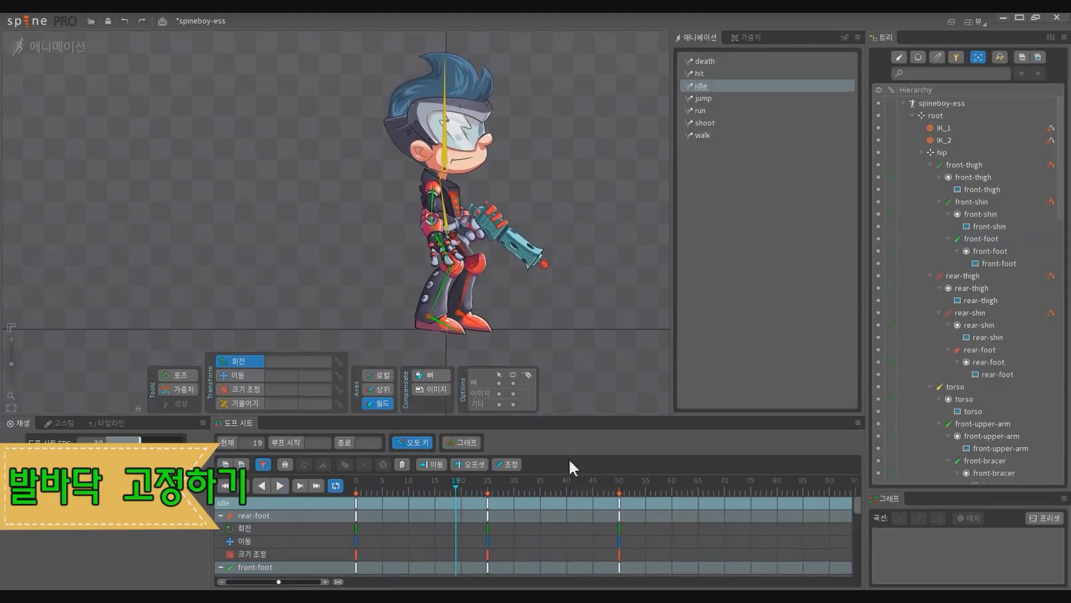
{"action": "left_click_drag", "start_coordinate": [551, 354], "coordinate": [586, 351]}
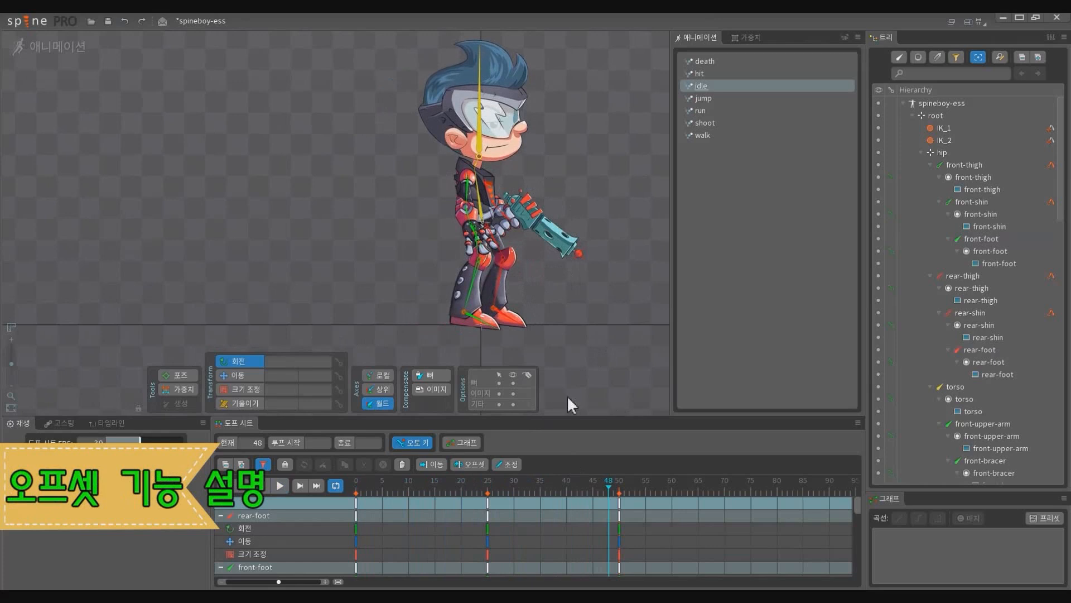
Step: Return to frame 0, compare the hip's pose with frame 25, and review the torso, head and neck bones there
{"action": "left_click_drag", "start_coordinate": [518, 483], "coordinate": [356, 486]}
{"action": "left_click", "coordinate": [487, 231]}
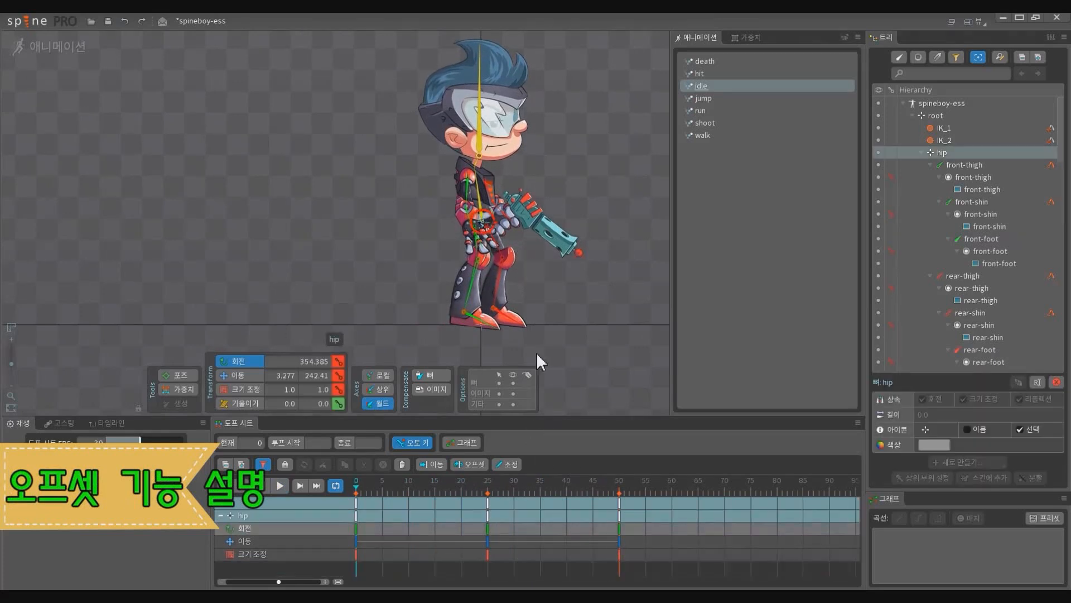
{"action": "key", "text": "ctrl+Right"}
{"action": "key", "text": "ctrl+Left"}
{"action": "key", "text": "ctrl+Right"}
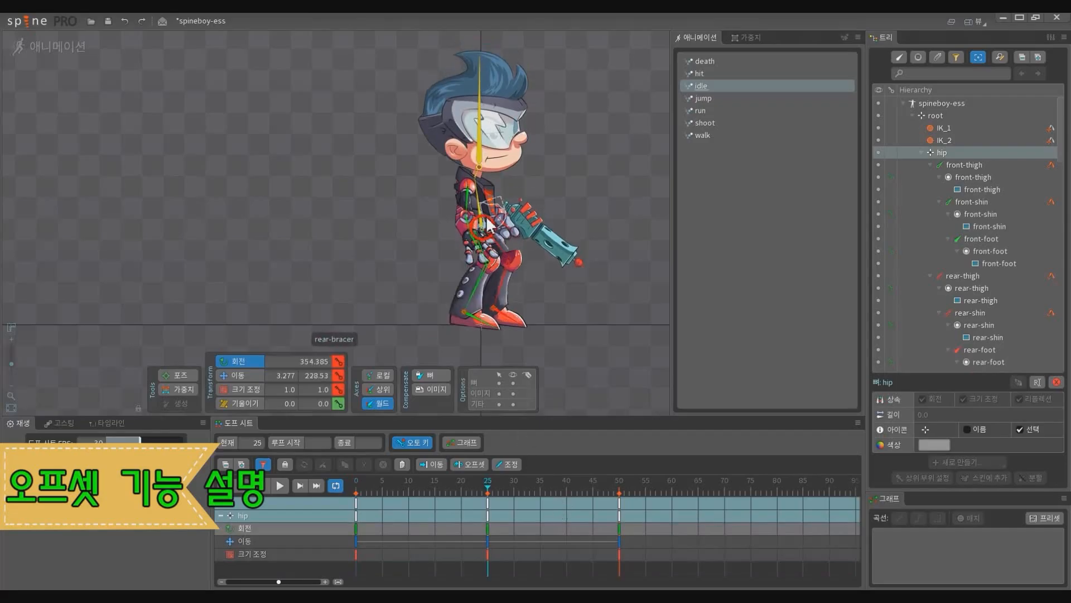
{"action": "left_click", "coordinate": [481, 211]}
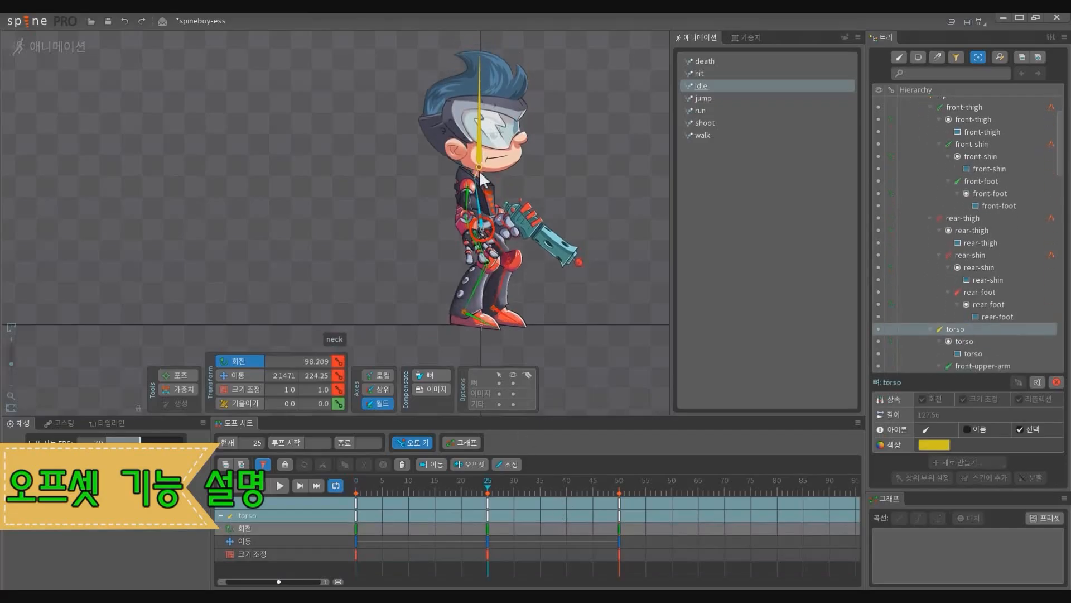
{"action": "left_click", "coordinate": [481, 170]}
{"action": "left_click", "coordinate": [478, 172], "text": "ctrl"}
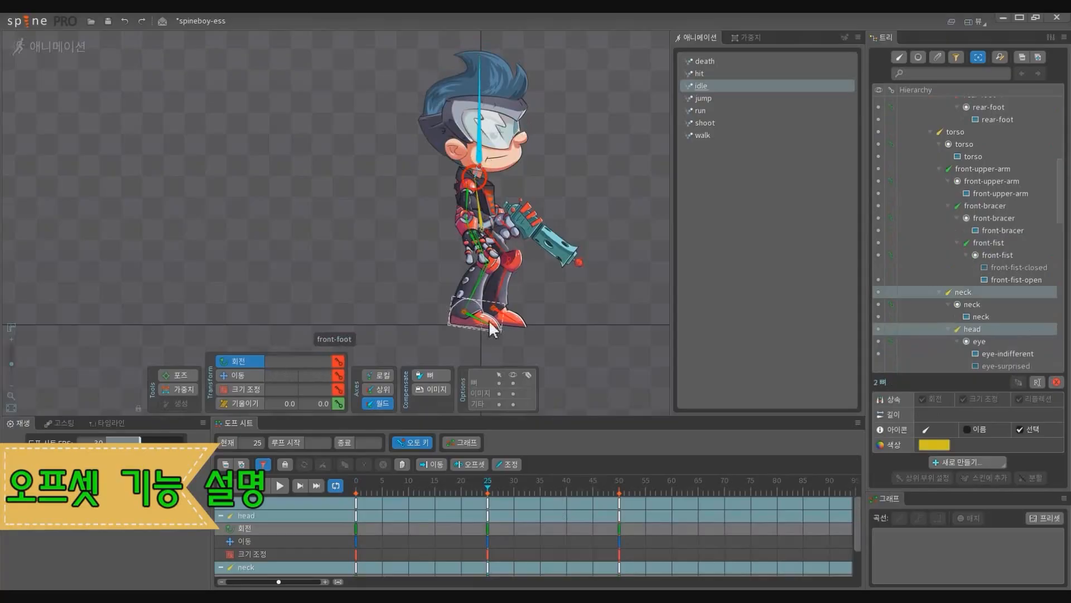
Step: Increase the dopesheet's height, show a longer frame range and clear the head and neck selection
{"action": "scroll", "coordinate": [510, 480], "scroll_direction": "down", "scroll_amount": 3}
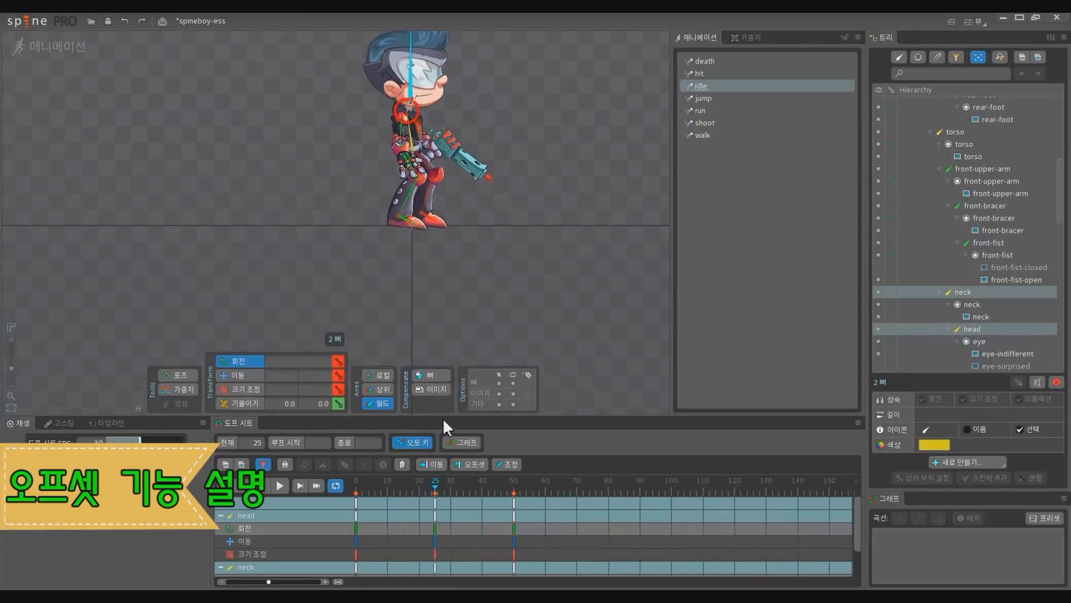
{"action": "left_click_drag", "start_coordinate": [444, 416], "coordinate": [443, 378]}
{"action": "scroll", "coordinate": [538, 313], "scroll_direction": "up", "scroll_amount": 3}
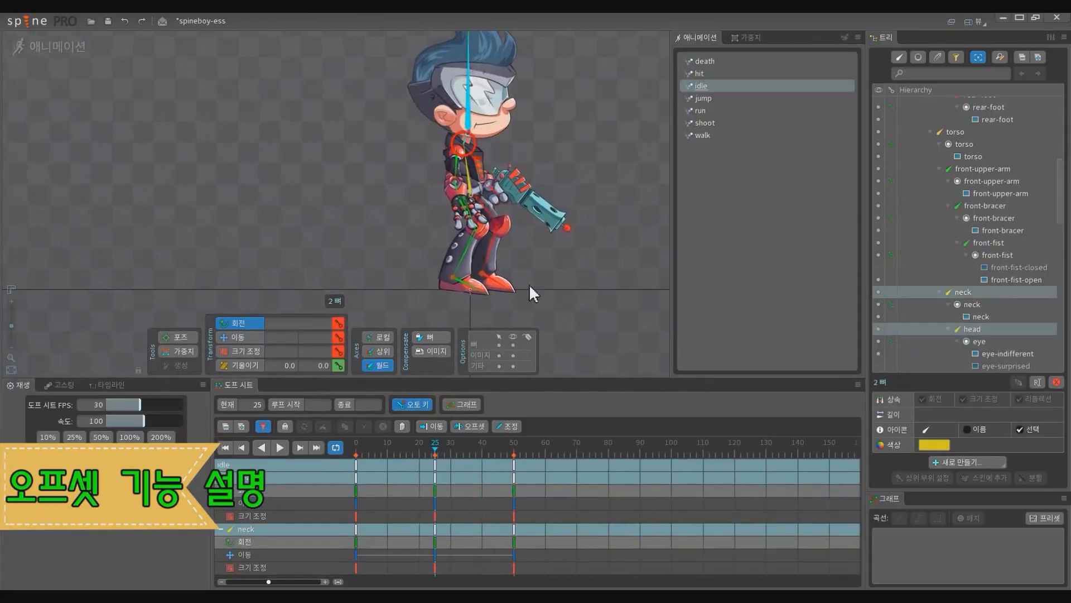
{"action": "left_click", "coordinate": [530, 287]}
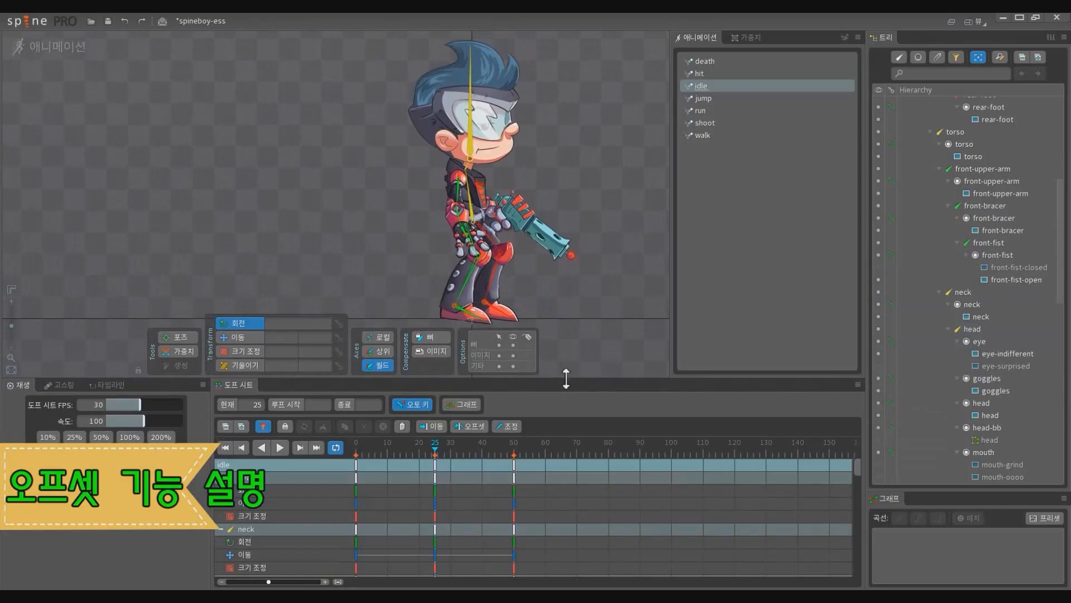
Step: Adjust the dopesheet's height and examine the hip and torso bones individually at frame 25
{"action": "left_click_drag", "start_coordinate": [565, 378], "coordinate": [565, 388]}
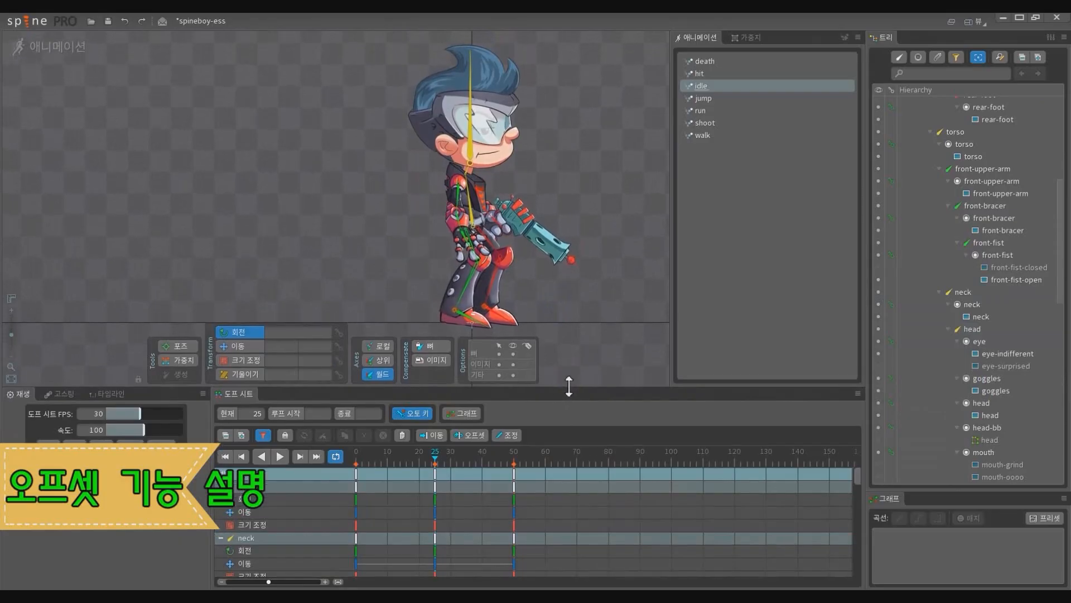
{"action": "left_click", "coordinate": [473, 214]}
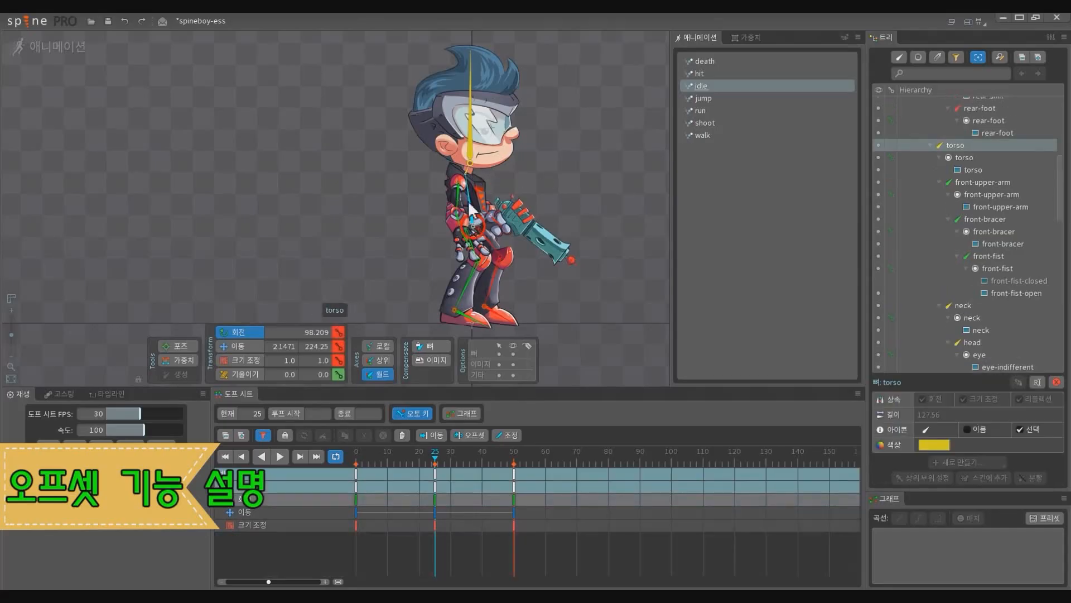
{"action": "scroll", "coordinate": [469, 208], "scroll_direction": "up", "scroll_amount": 2}
{"action": "left_click", "coordinate": [473, 231]}
{"action": "left_click", "coordinate": [436, 473]}
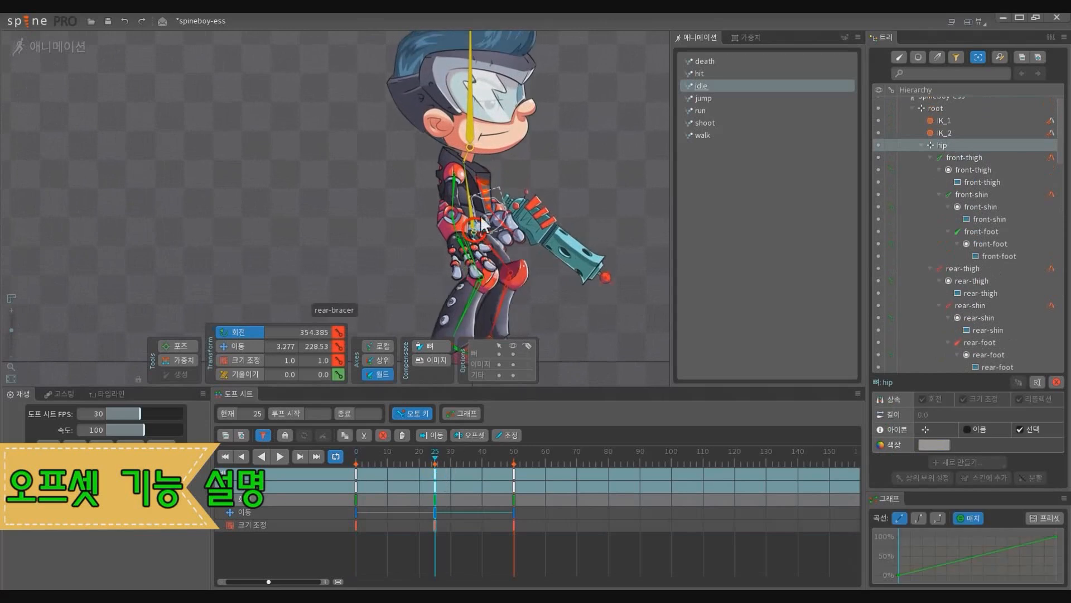
{"action": "left_click", "coordinate": [473, 199]}
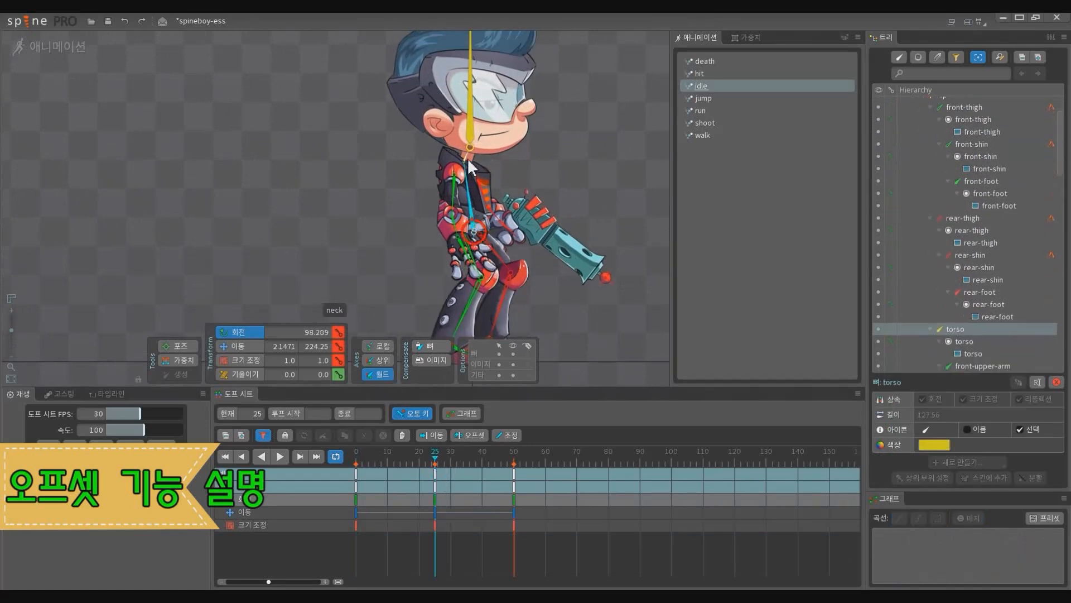
{"action": "scroll", "coordinate": [474, 235], "scroll_direction": "up", "scroll_amount": 2}
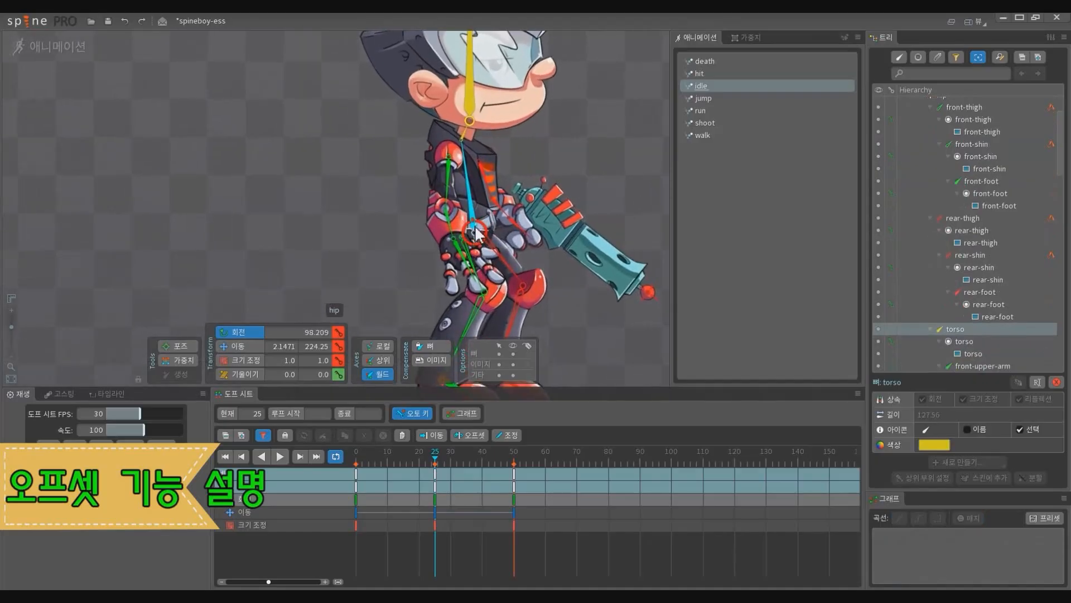
{"action": "left_click", "coordinate": [475, 233]}
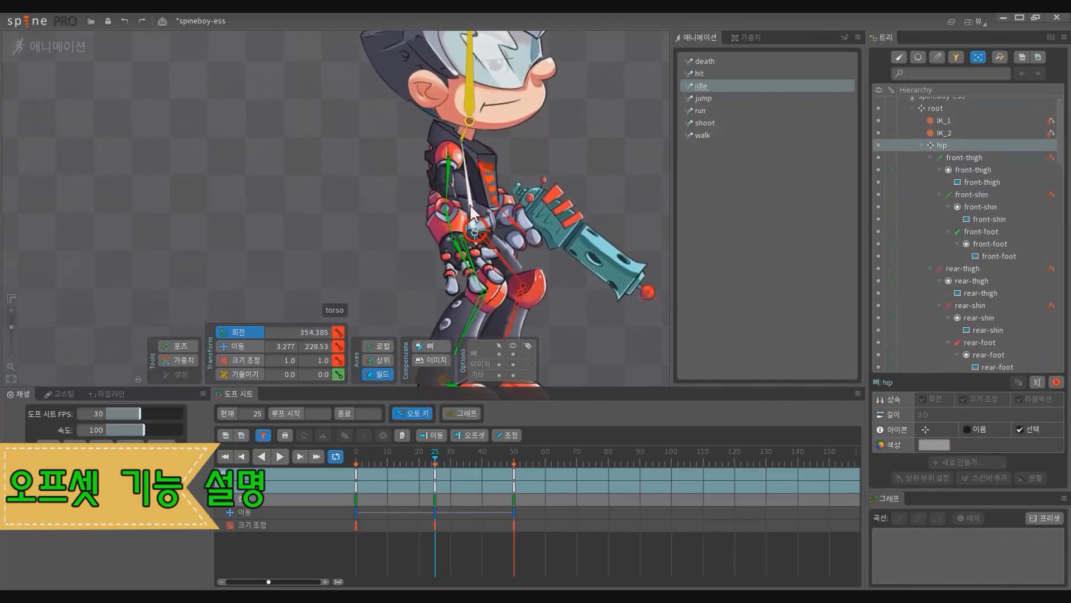
{"action": "left_click", "coordinate": [472, 215]}
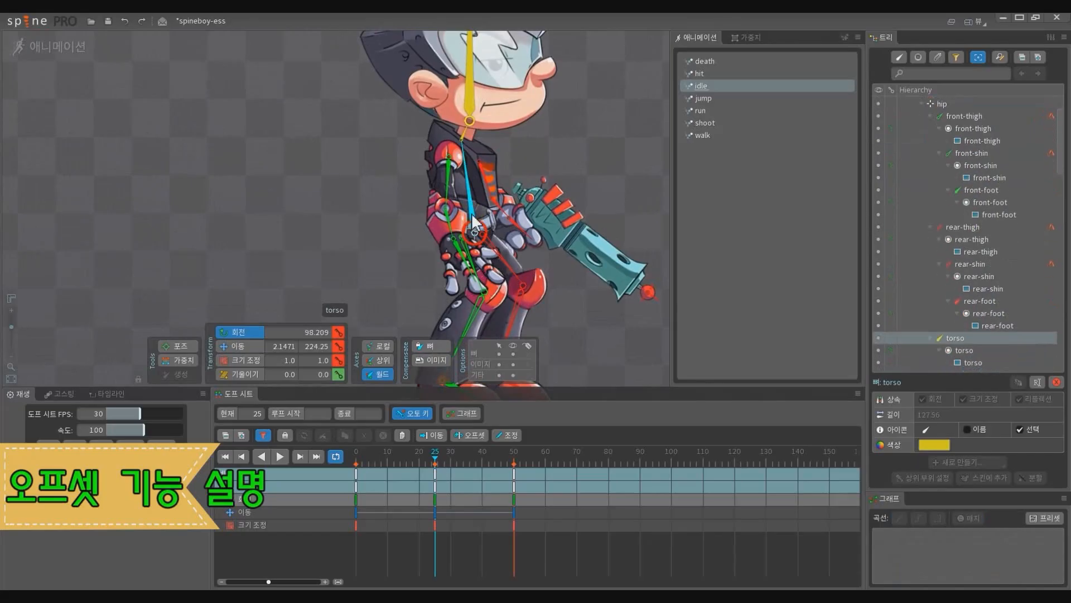
Step: Select the torso, neck and head bones together and examine them on the full character
{"action": "left_click_drag", "start_coordinate": [478, 177], "coordinate": [500, 214]}
{"action": "left_click", "coordinate": [486, 168], "text": "ctrl"}
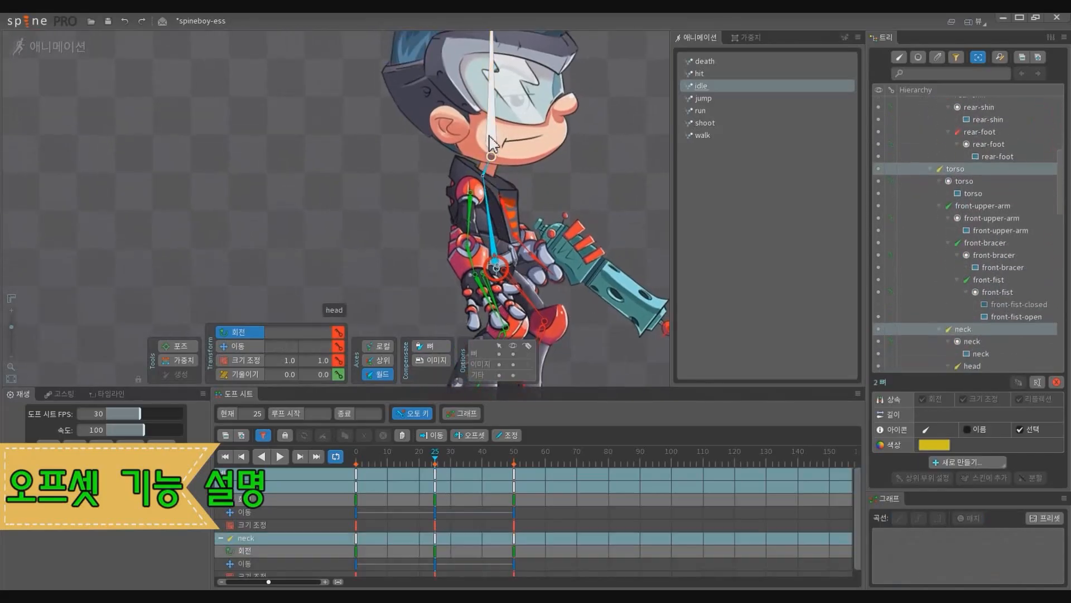
{"action": "left_click", "coordinate": [491, 144], "text": "ctrl"}
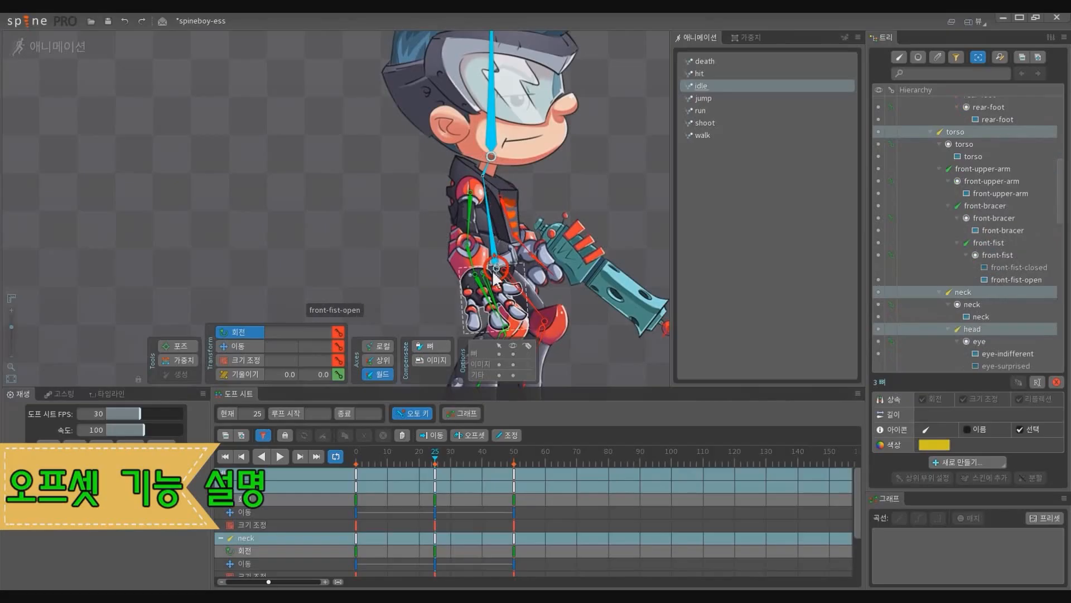
{"action": "scroll", "coordinate": [485, 212], "scroll_direction": "down", "scroll_amount": 3}
{"action": "left_click_drag", "start_coordinate": [564, 215], "coordinate": [557, 172]}
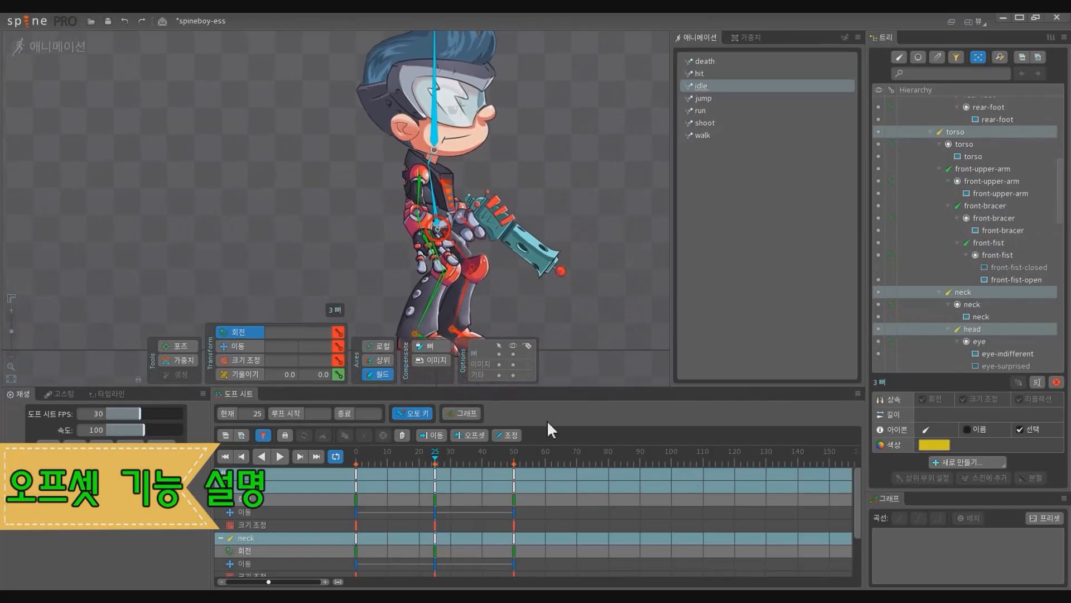
Step: Check the hip and torso separately, and reselect the neck, torso and head bones as one selection
{"action": "left_click", "coordinate": [438, 235]}
{"action": "scroll", "coordinate": [439, 234], "scroll_direction": "up", "scroll_amount": 1}
{"action": "scroll", "coordinate": [438, 234], "scroll_direction": "up", "scroll_amount": 1}
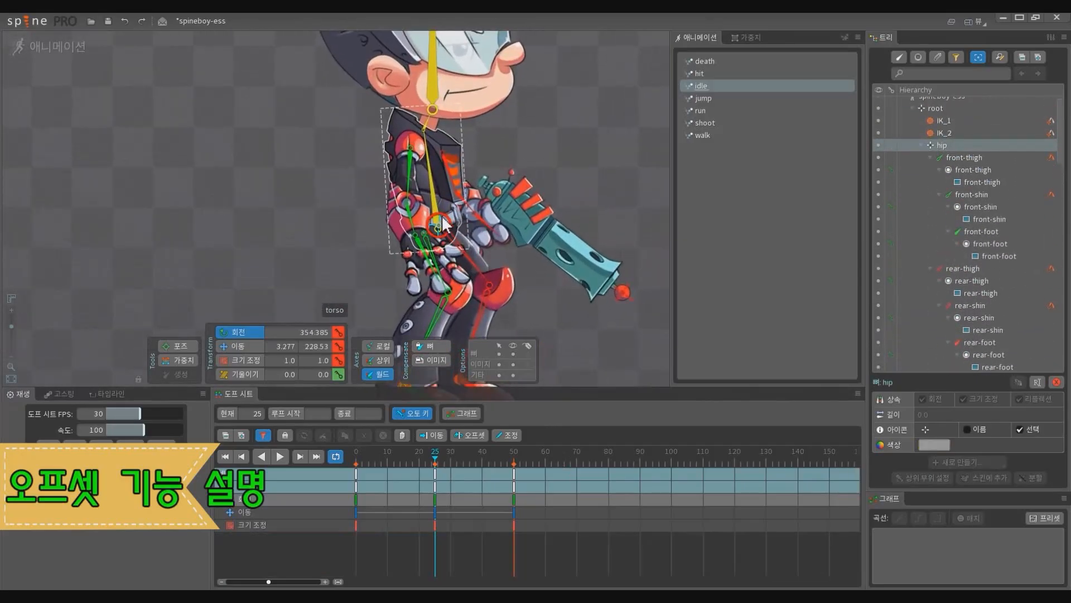
{"action": "left_click", "coordinate": [443, 223]}
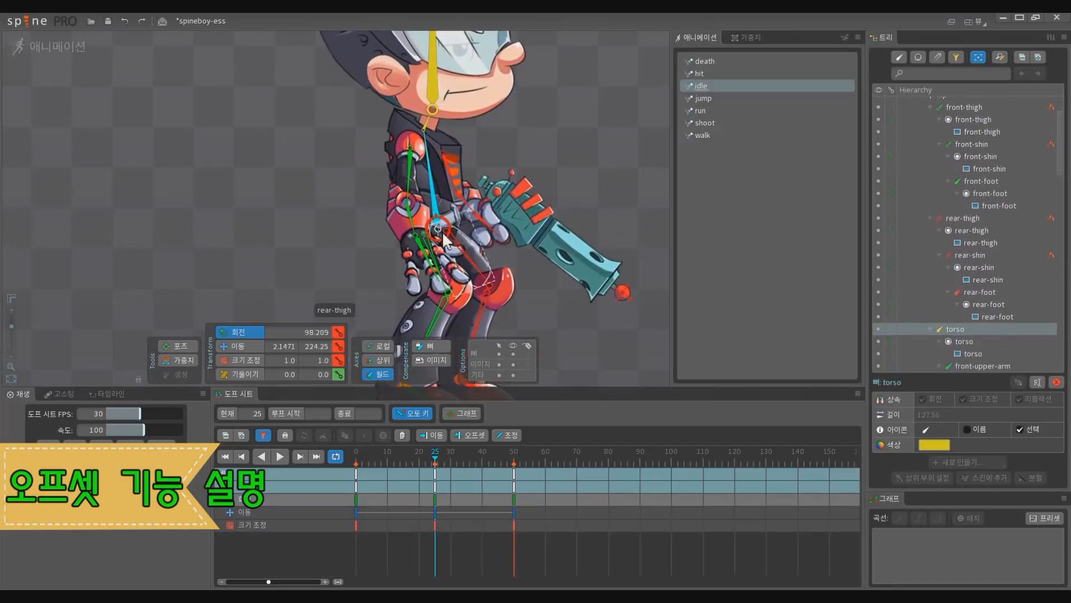
{"action": "left_click", "coordinate": [434, 128]}
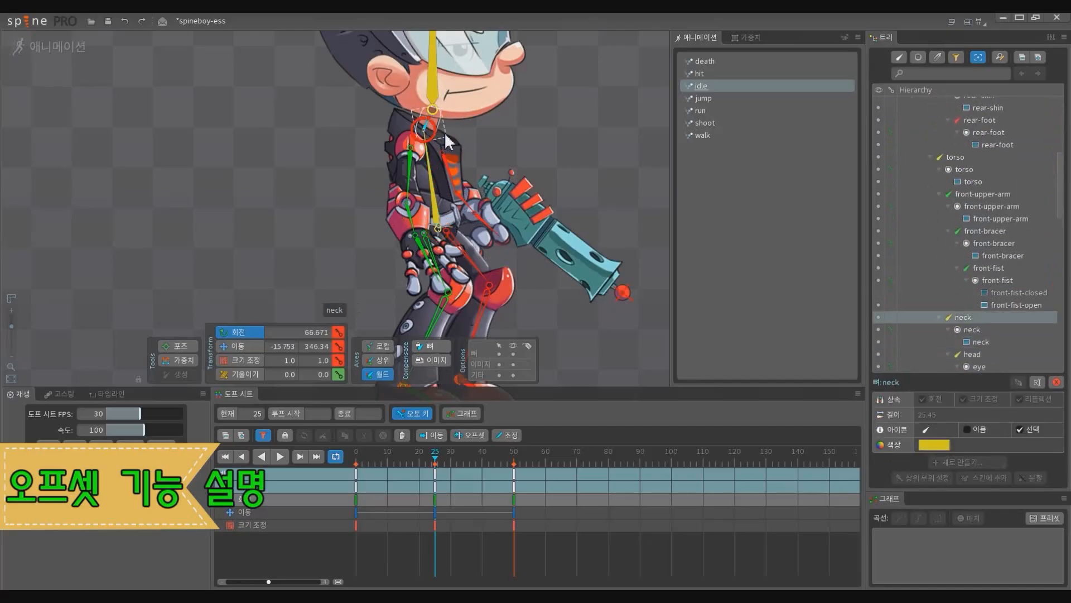
{"action": "left_click", "coordinate": [431, 163], "text": "ctrl"}
{"action": "left_click", "coordinate": [433, 89], "text": "ctrl"}
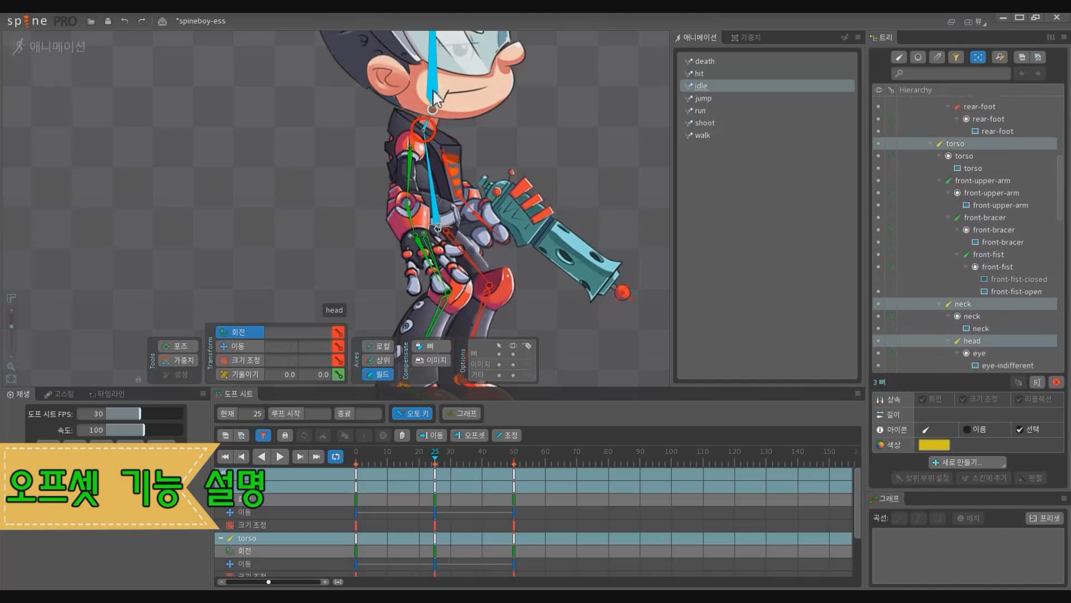
{"action": "scroll", "coordinate": [520, 201], "scroll_direction": "down", "scroll_amount": 1}
{"action": "scroll", "coordinate": [606, 150], "scroll_direction": "down", "scroll_amount": 2}
{"action": "left_click_drag", "start_coordinate": [606, 150], "coordinate": [561, 190]}
{"action": "scroll", "coordinate": [551, 163], "scroll_direction": "down", "scroll_amount": 1}
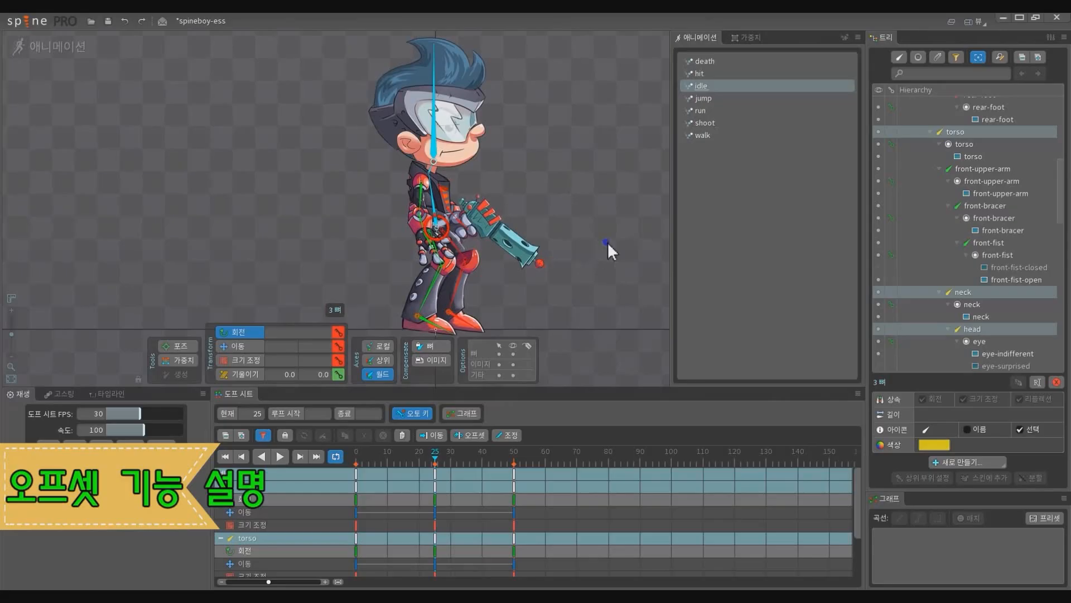
{"action": "left_click_drag", "start_coordinate": [608, 246], "coordinate": [581, 324]}
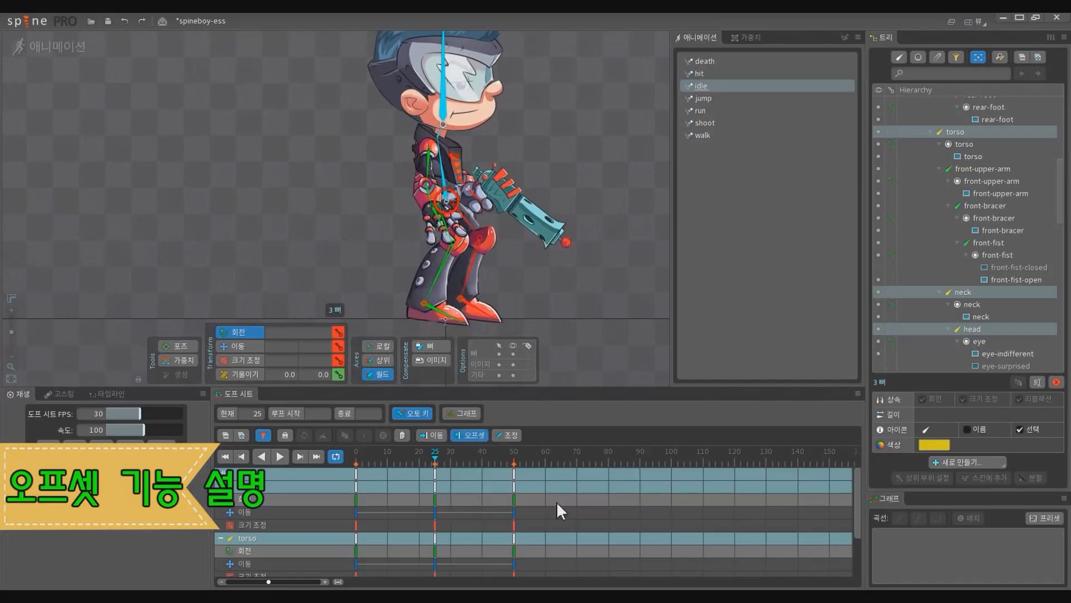
Step: Select all torso, neck and head keys from frame 0 to 50 and compare the poses at frames 0 and 50
{"action": "left_click_drag", "start_coordinate": [557, 501], "coordinate": [356, 464]}
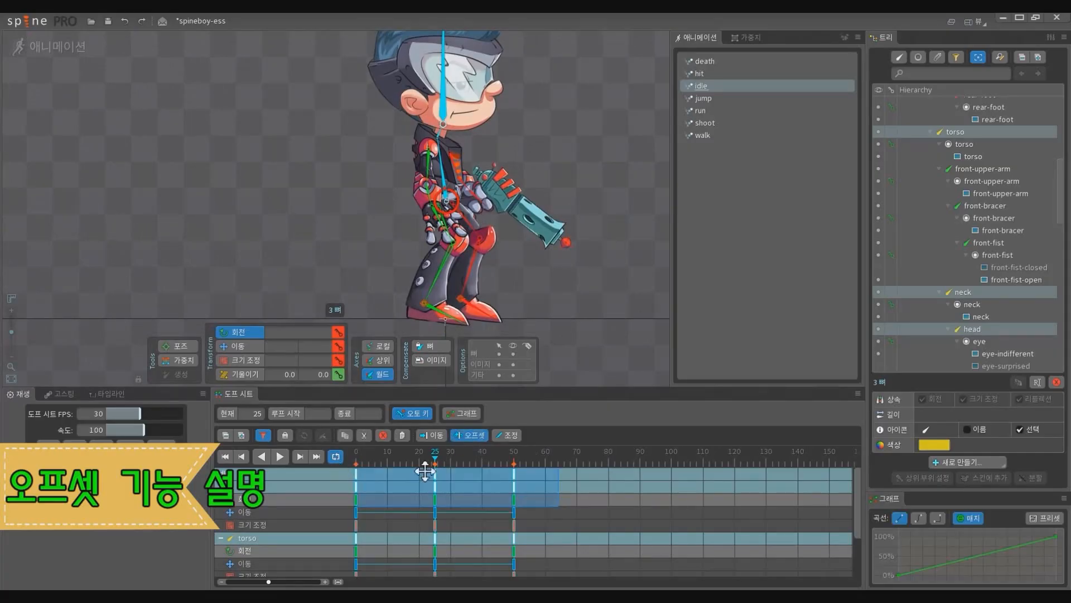
{"action": "left_click", "coordinate": [356, 453]}
{"action": "left_click", "coordinate": [571, 488]}
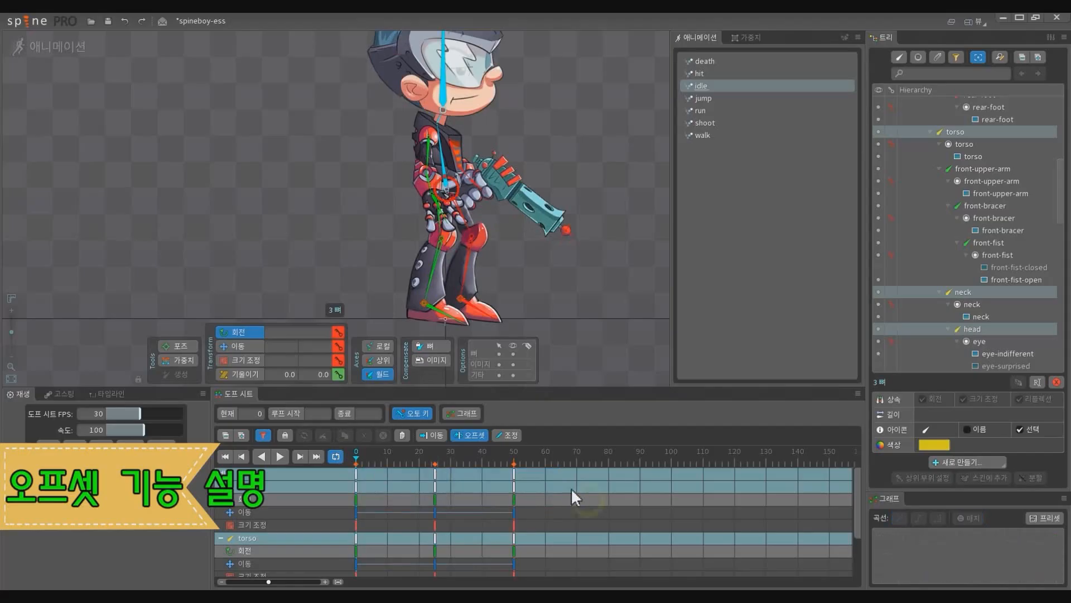
{"action": "left_click", "coordinate": [515, 461]}
{"action": "key", "text": "ctrl+a"}
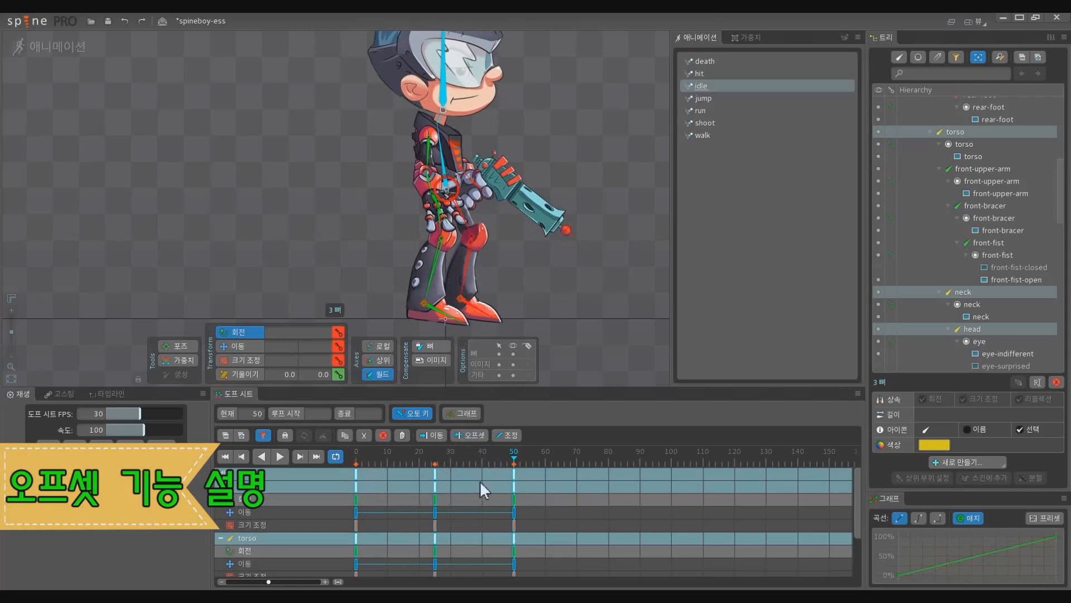
Step: Copy the torso, neck and head keys at frame 0 and paste them at frame 50
{"action": "left_click", "coordinate": [357, 474]}
{"action": "key", "text": "ctrl+c"}
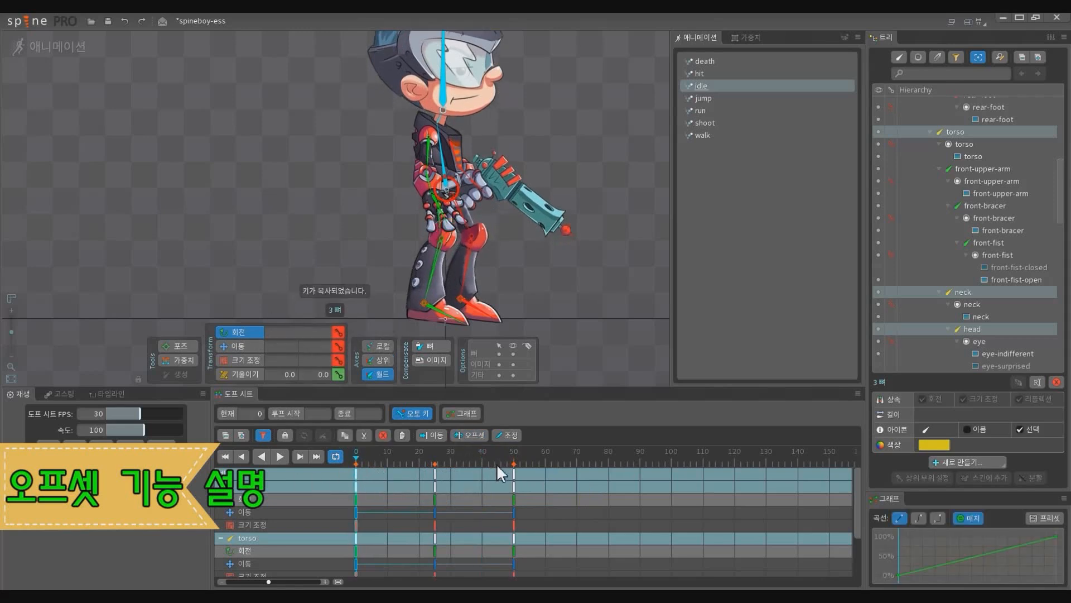
{"action": "left_click", "coordinate": [514, 471]}
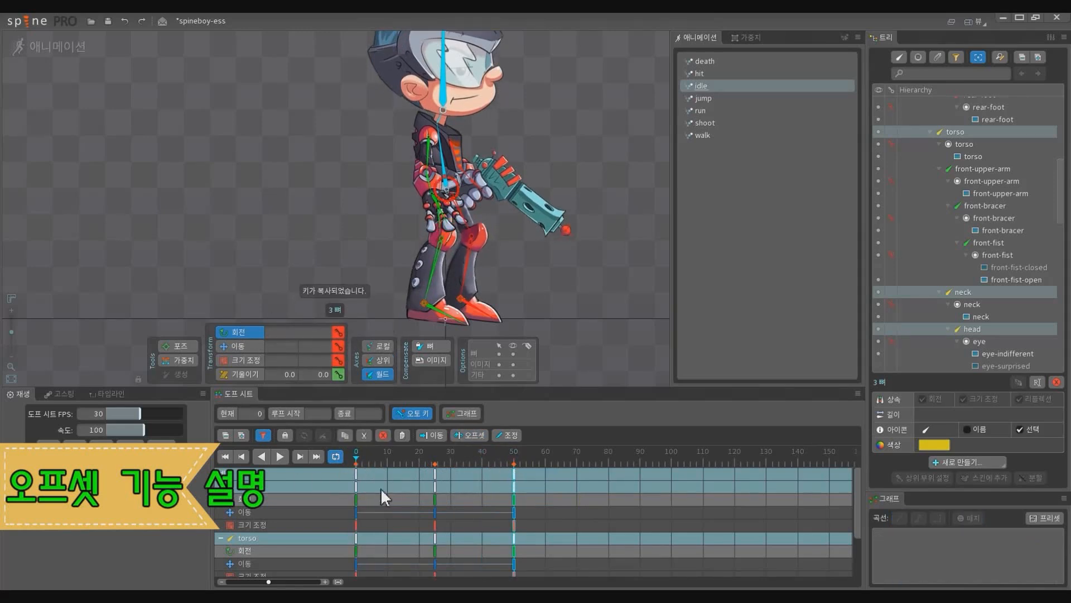
{"action": "left_click", "coordinate": [357, 470]}
{"action": "left_click", "coordinate": [516, 471]}
{"action": "key", "text": "ctrl+v"}
Step: Try shifting all torso, neck and head keys in Offset mode, and return to frame 0
{"action": "left_click_drag", "start_coordinate": [566, 505], "coordinate": [354, 467]}
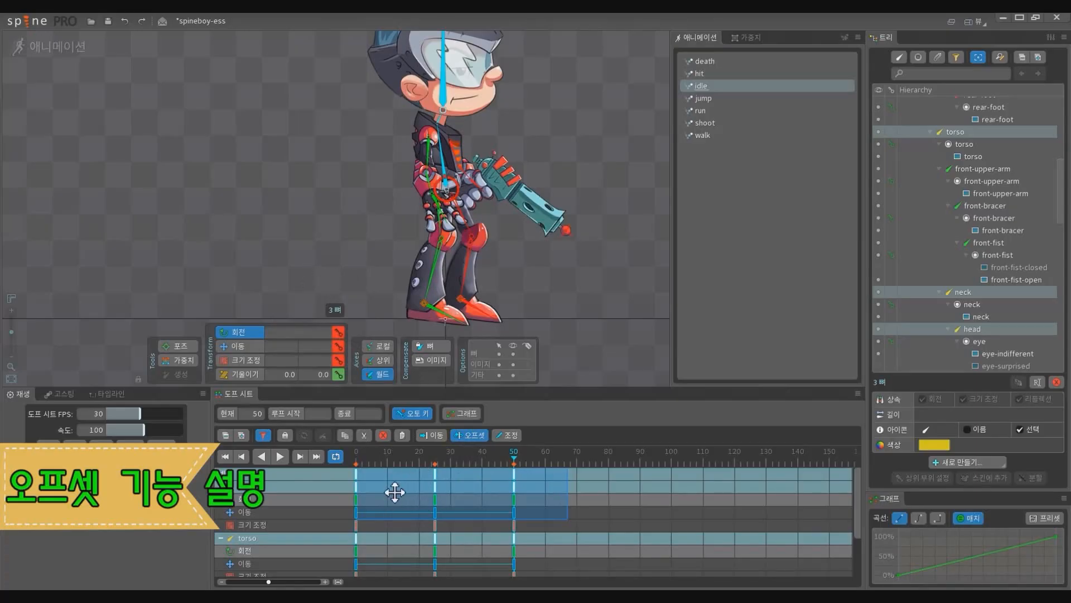
{"action": "left_click_drag", "start_coordinate": [395, 493], "coordinate": [530, 516]}
{"action": "left_click", "coordinate": [541, 513]}
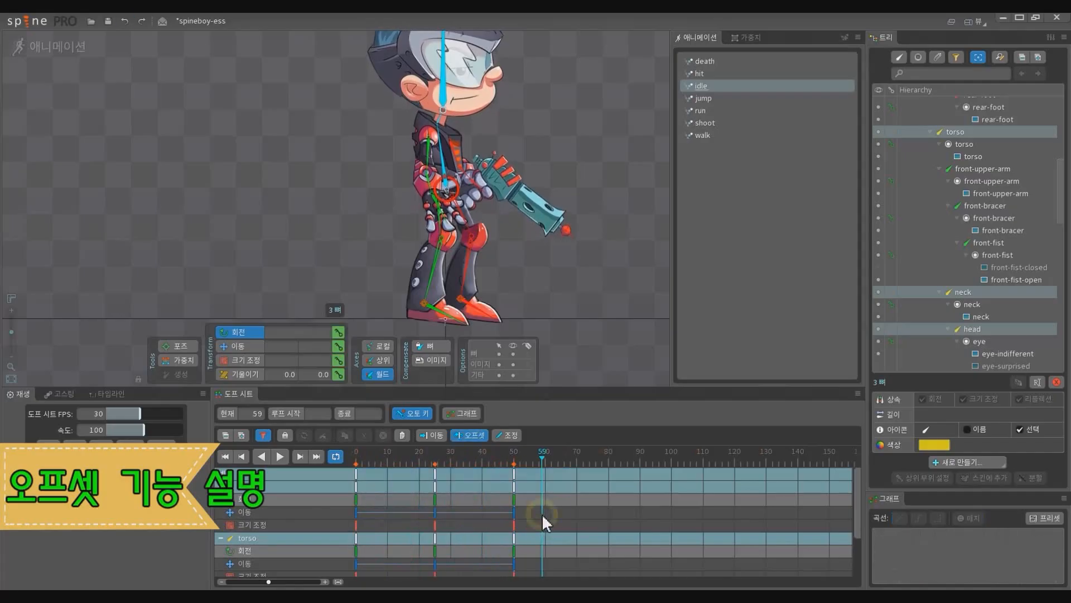
{"action": "left_click_drag", "start_coordinate": [418, 459], "coordinate": [356, 464]}
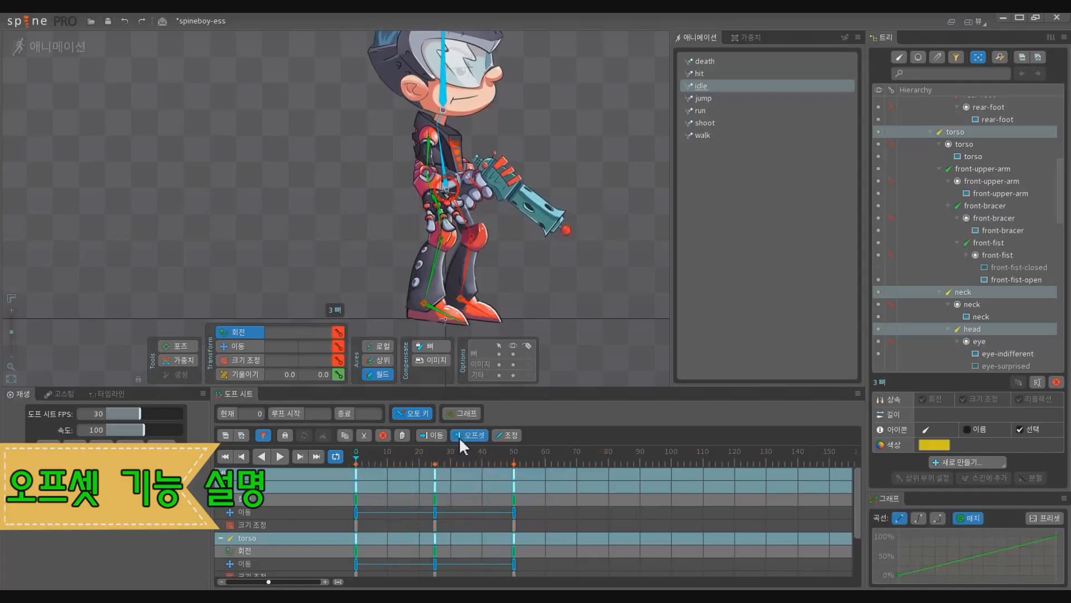
Step: Move the torso bone down at frame 50 to a vertical position of 243.17
{"action": "left_click", "coordinate": [516, 473]}
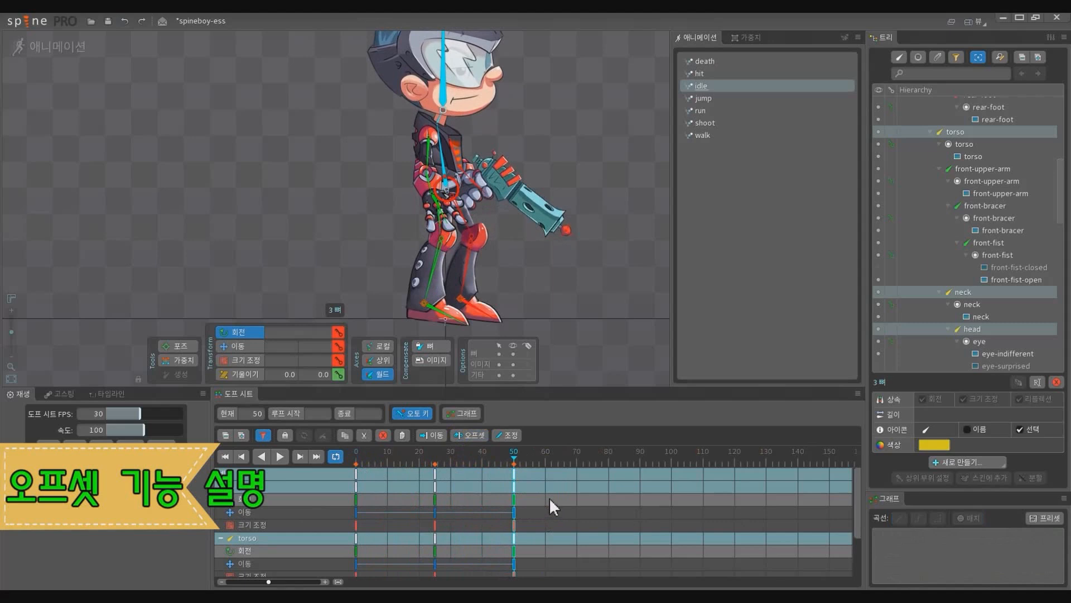
{"action": "key", "text": "space"}
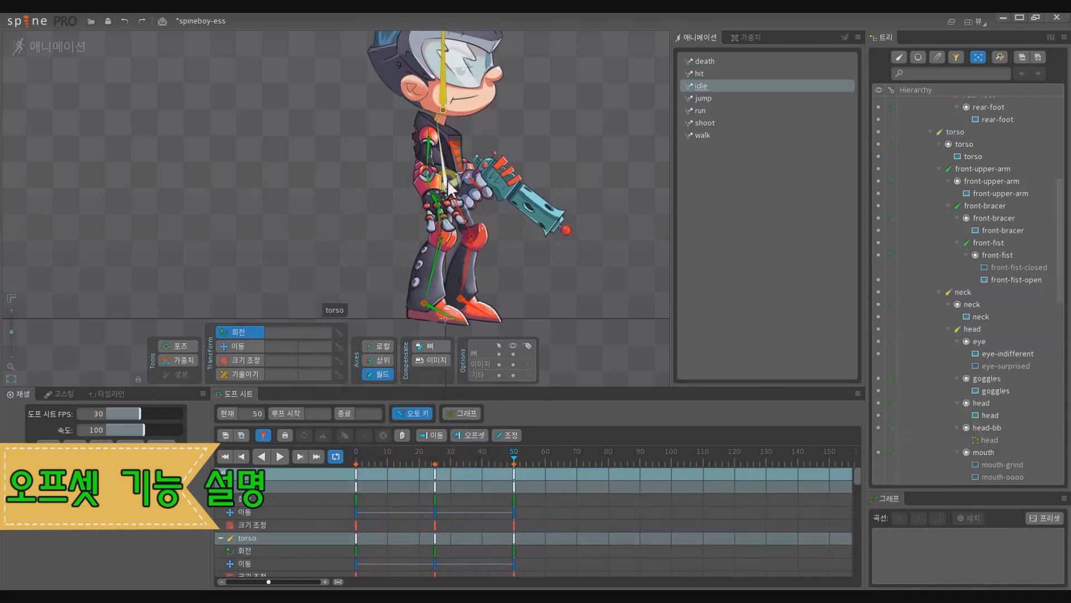
{"action": "left_click", "coordinate": [445, 175]}
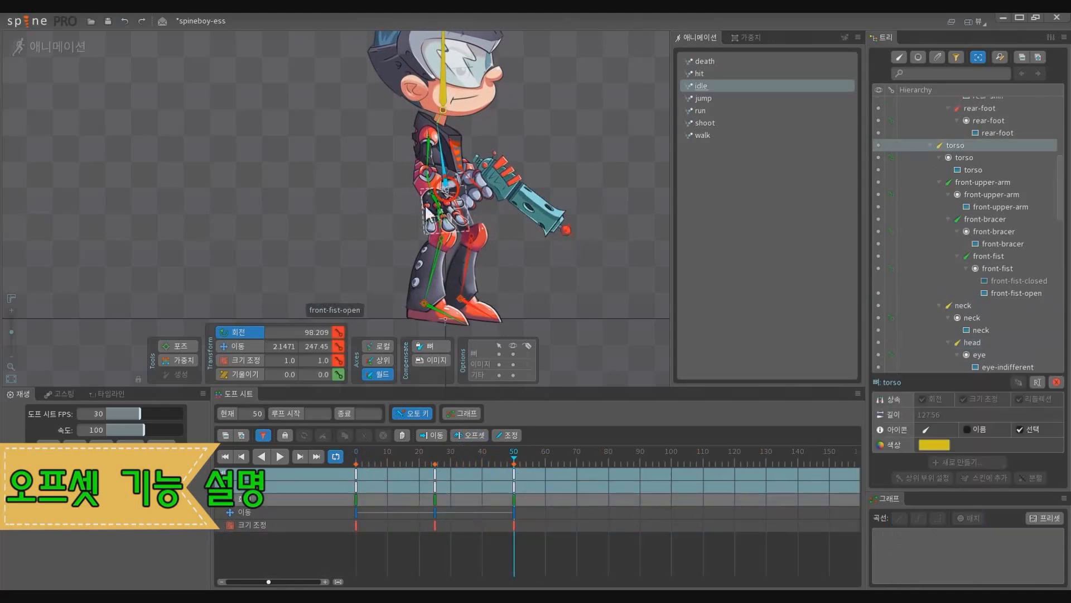
{"action": "key", "text": "v"}
{"action": "left_click_drag", "start_coordinate": [452, 182], "coordinate": [452, 185]}
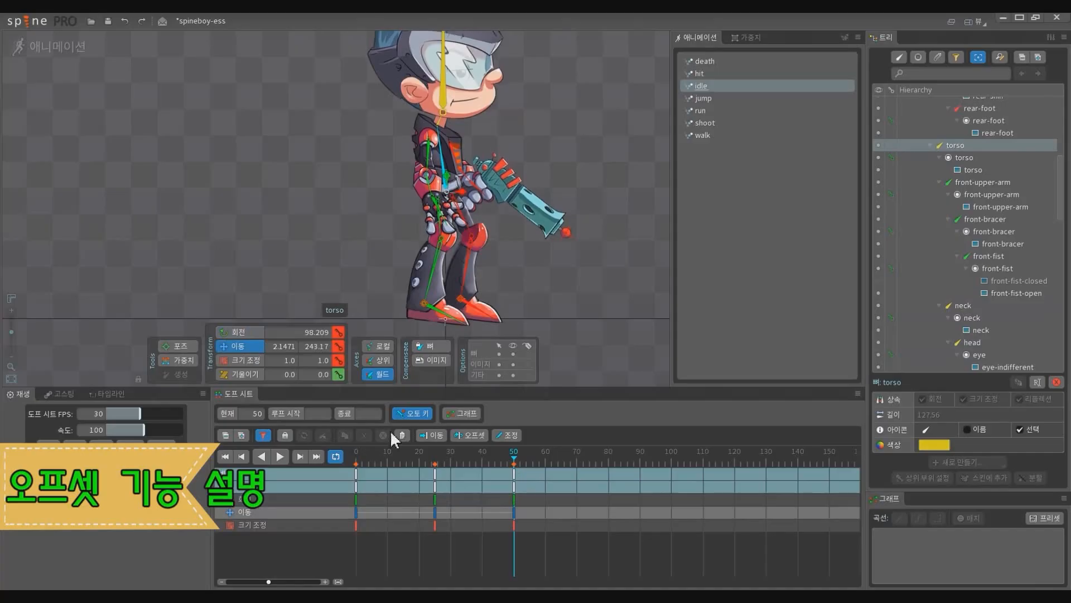
{"action": "key", "text": "space"}
Step: Try to enable Offset for all torso, neck and head keys while the torso's first and last keys differ
{"action": "left_click_drag", "start_coordinate": [593, 532], "coordinate": [195, 428]}
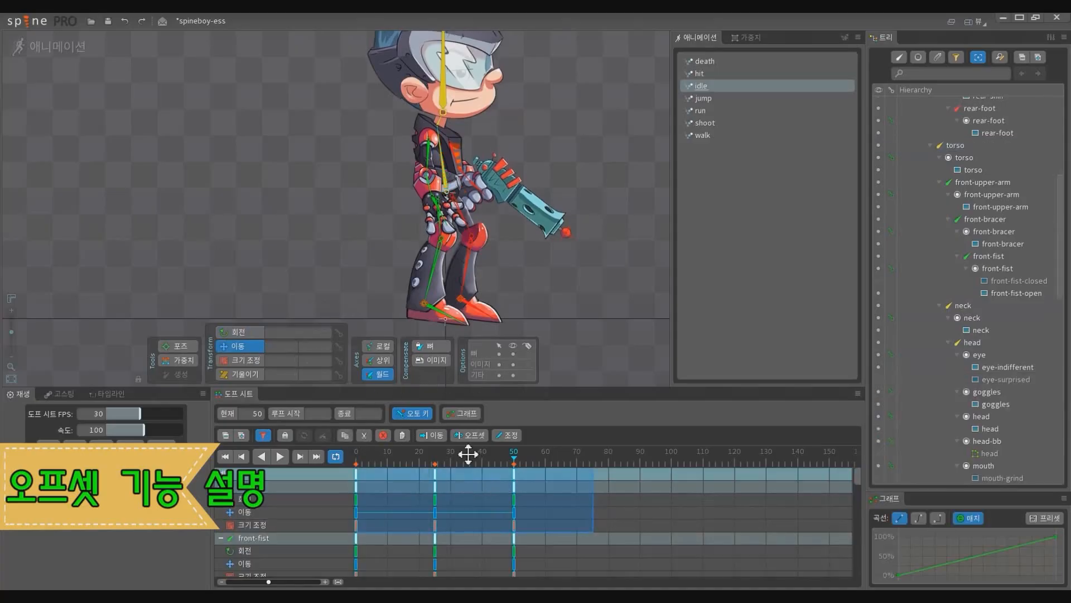
{"action": "left_click", "coordinate": [447, 178]}
{"action": "left_click", "coordinate": [445, 106], "text": "ctrl"}
{"action": "left_click", "coordinate": [445, 106], "text": "ctrl"}
{"action": "left_click_drag", "start_coordinate": [552, 544], "coordinate": [199, 418]}
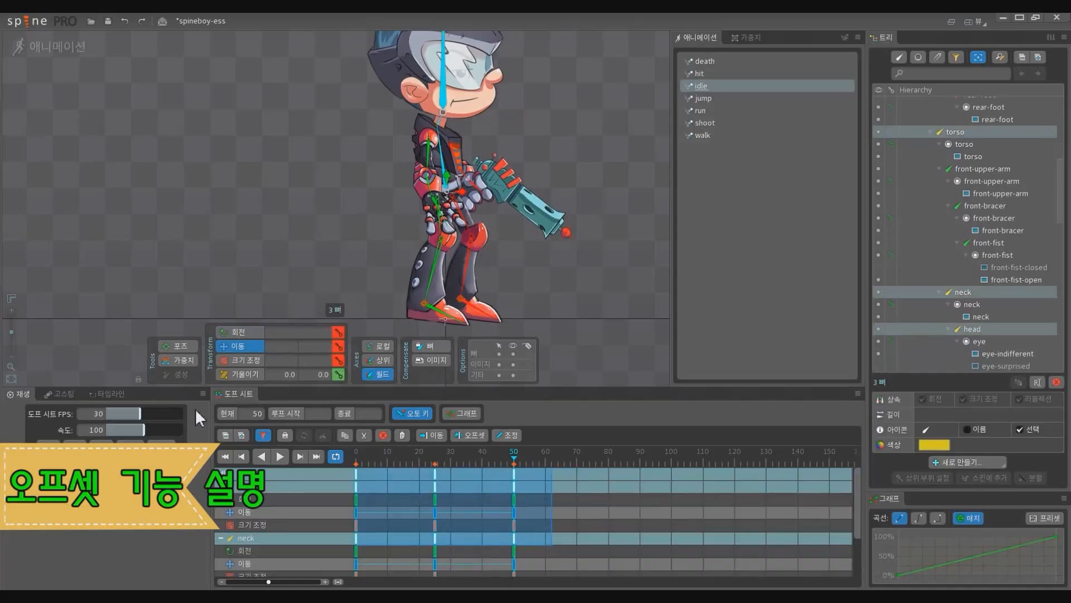
{"action": "left_click", "coordinate": [466, 440]}
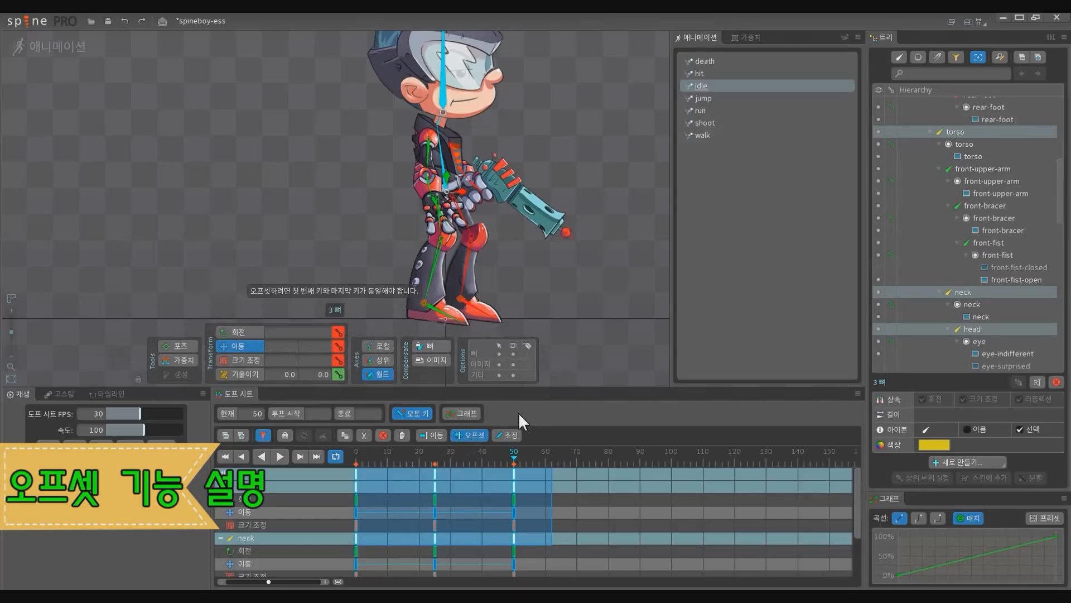
{"action": "left_click", "coordinate": [596, 497]}
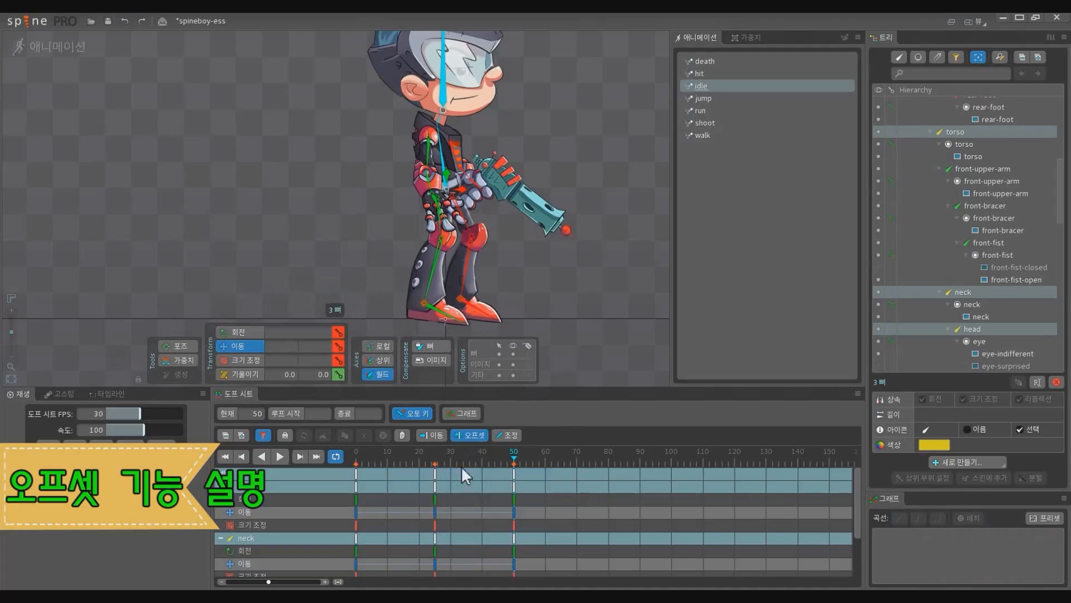
Step: Match frame 50 to frame 0 for the torso, neck and head by copying the first keys over the last ones
{"action": "left_click", "coordinate": [535, 463]}
{"action": "left_click", "coordinate": [516, 465]}
{"action": "key", "text": "ctrl+a"}
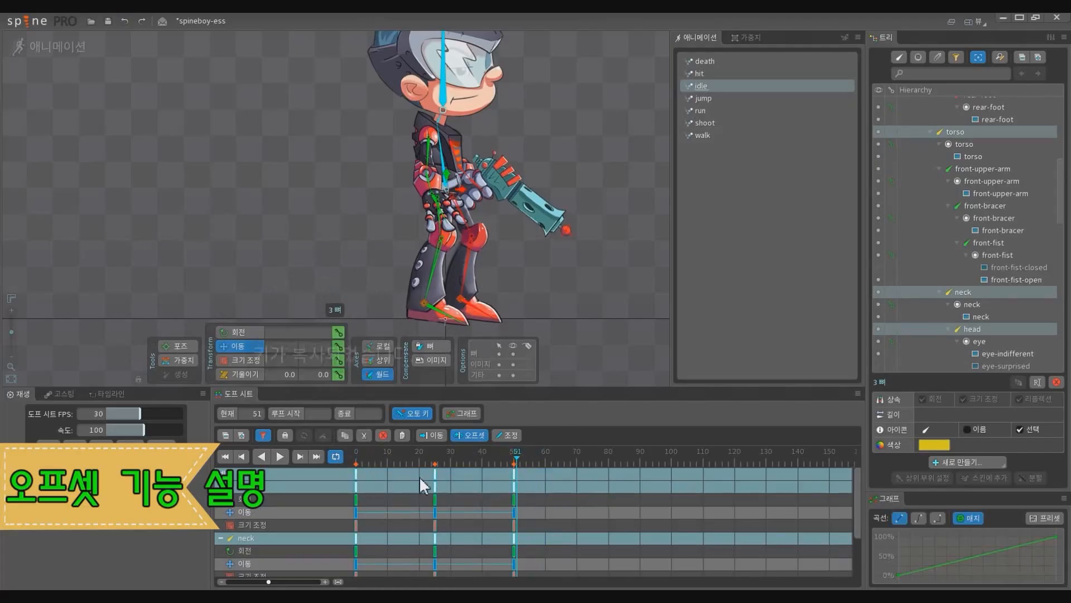
{"action": "key", "text": "ctrl+c"}
{"action": "left_click", "coordinate": [473, 435]}
{"action": "left_click", "coordinate": [469, 473]}
{"action": "left_click", "coordinate": [359, 474]}
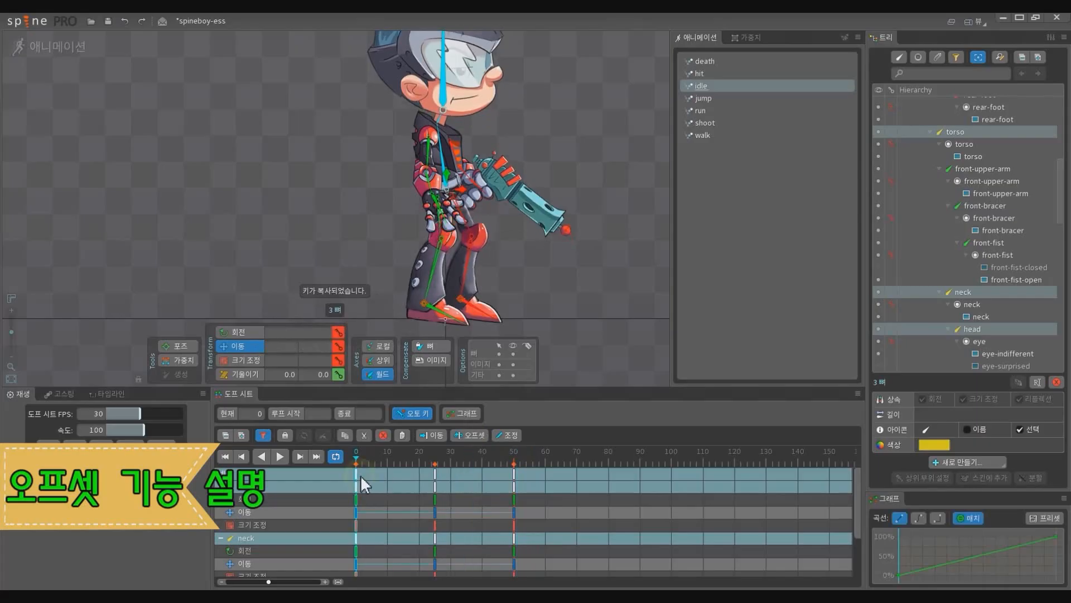
{"action": "left_click", "coordinate": [515, 474]}
{"action": "key", "text": "ctrl+v"}
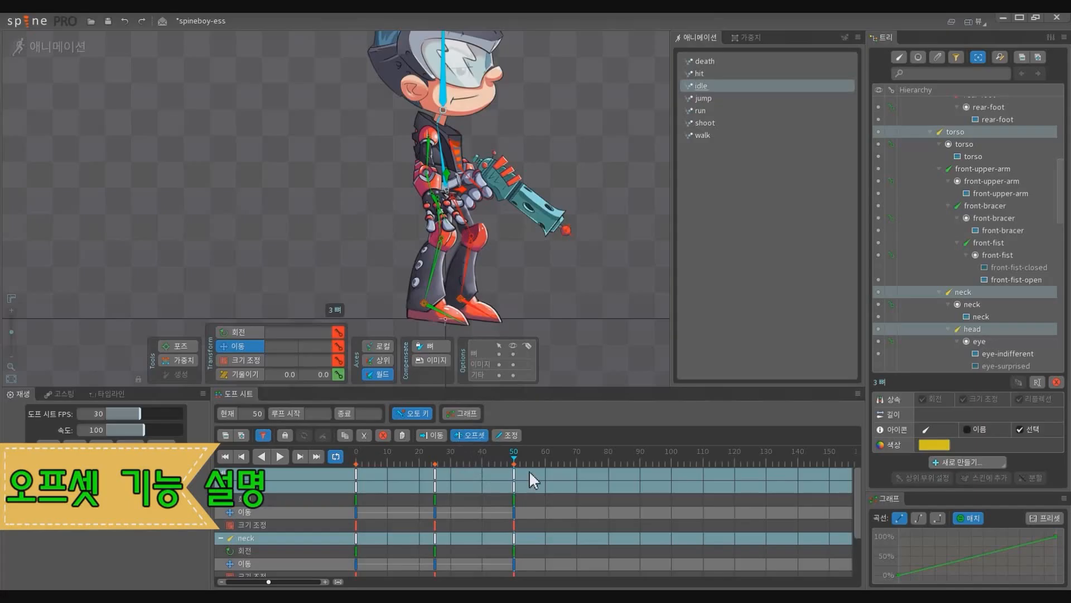
Step: Select all torso, neck and head keys and return to frame 0
{"action": "left_click_drag", "start_coordinate": [586, 486], "coordinate": [354, 469]}
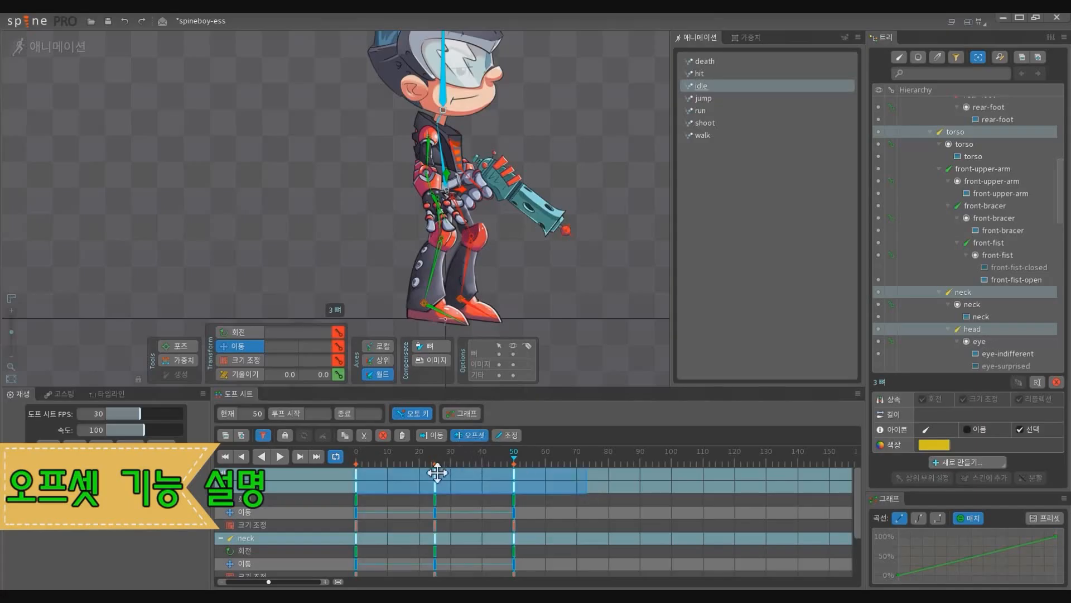
{"action": "scroll", "coordinate": [495, 147], "scroll_direction": "up", "scroll_amount": 3}
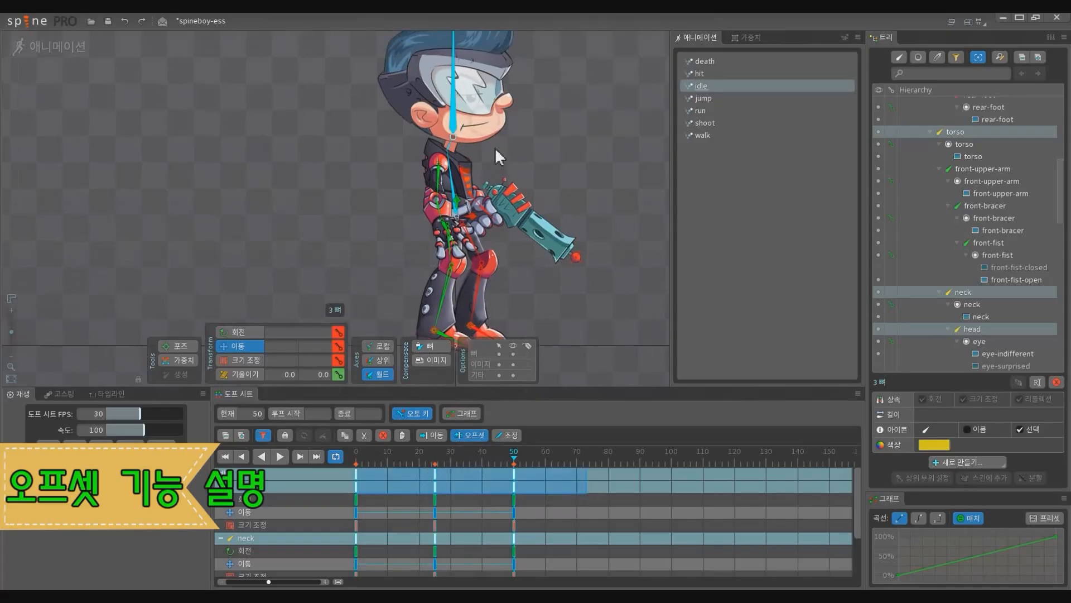
{"action": "scroll", "coordinate": [478, 157], "scroll_direction": "down", "scroll_amount": 1}
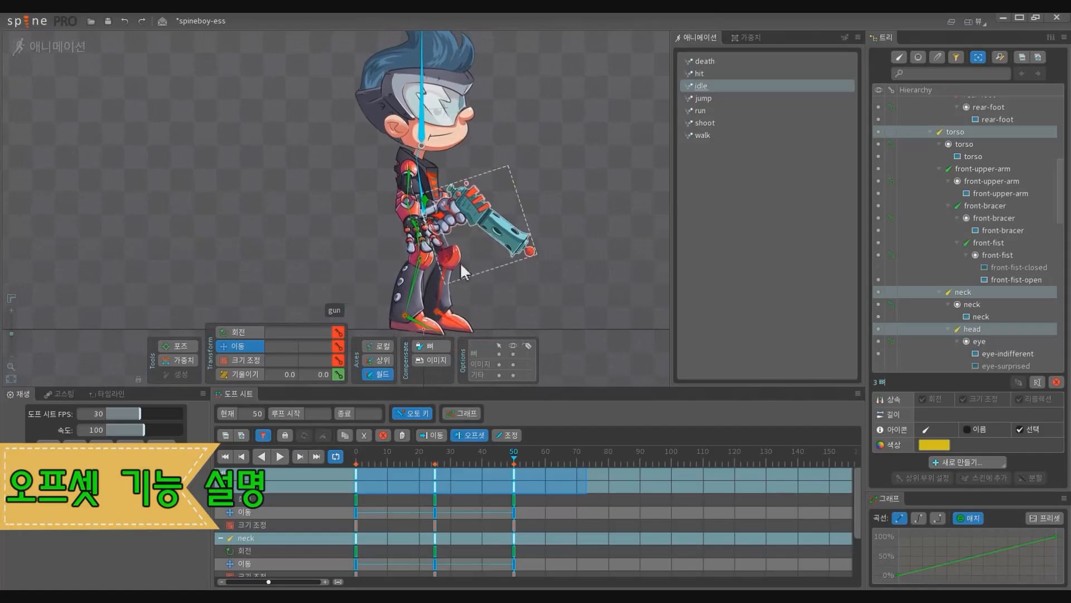
{"action": "left_click_drag", "start_coordinate": [534, 524], "coordinate": [366, 463]}
{"action": "left_click", "coordinate": [435, 461]}
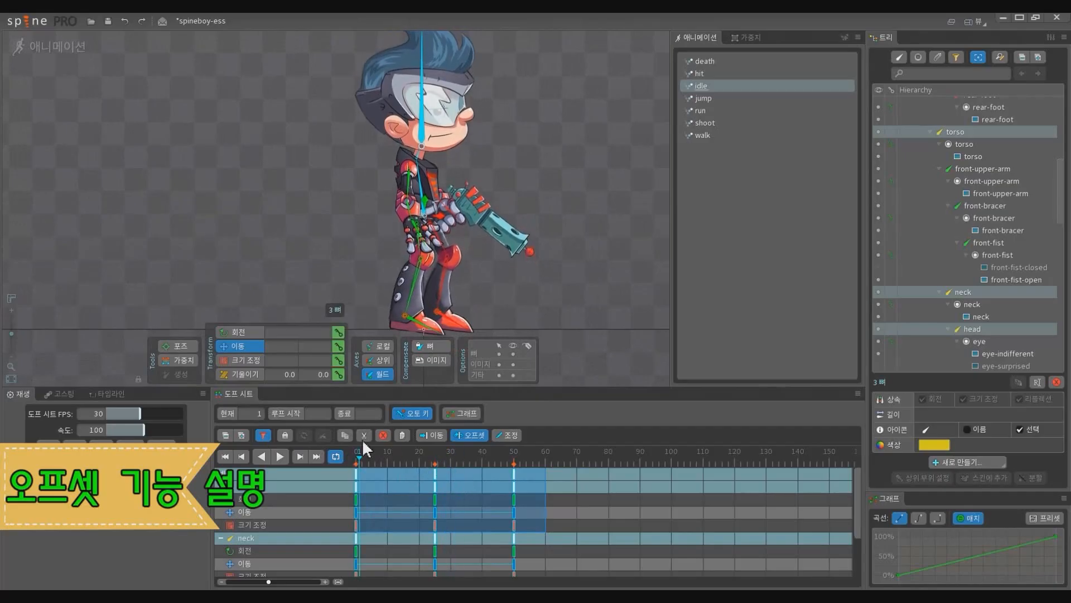
{"action": "left_click", "coordinate": [357, 456]}
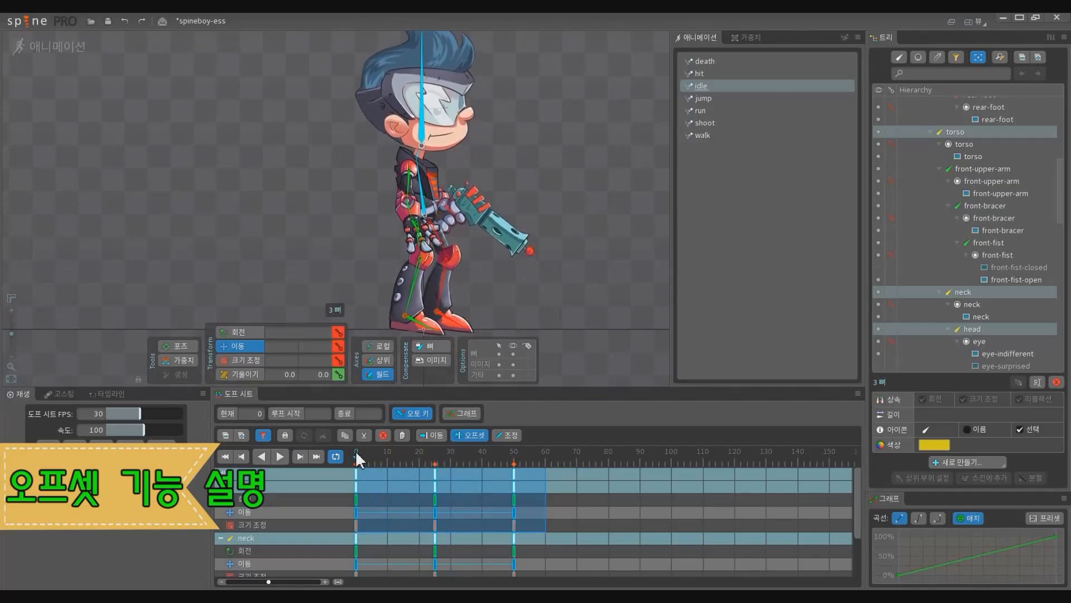
{"action": "left_click_drag", "start_coordinate": [356, 451], "coordinate": [357, 451]}
{"action": "scroll", "coordinate": [415, 248], "scroll_direction": "up", "scroll_amount": 1}
{"action": "scroll", "coordinate": [415, 254], "scroll_direction": "up", "scroll_amount": 2}
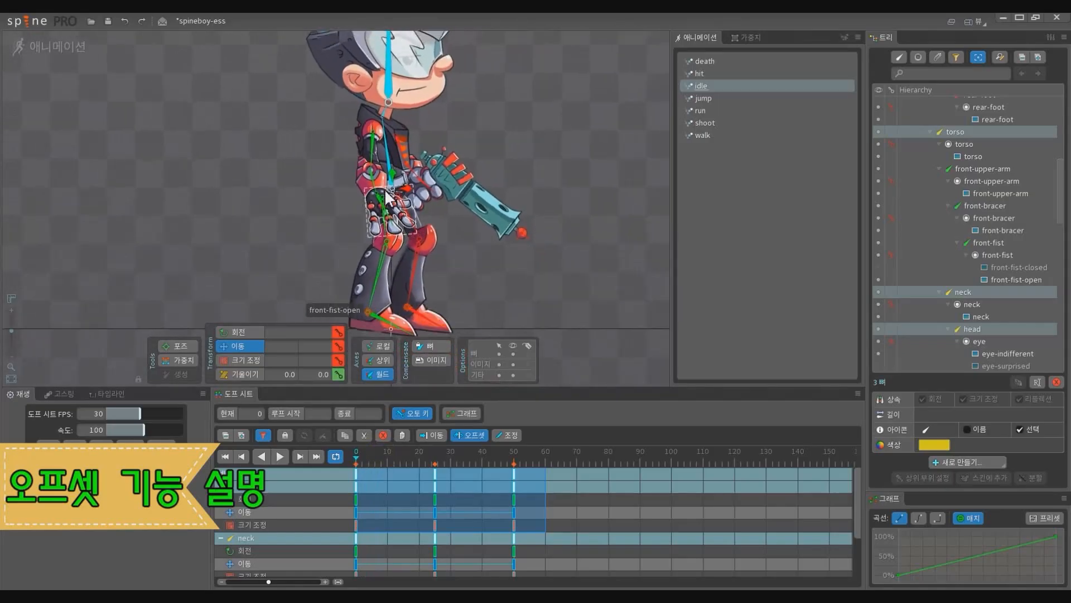
{"action": "scroll", "coordinate": [511, 157], "scroll_direction": "down", "scroll_amount": 1}
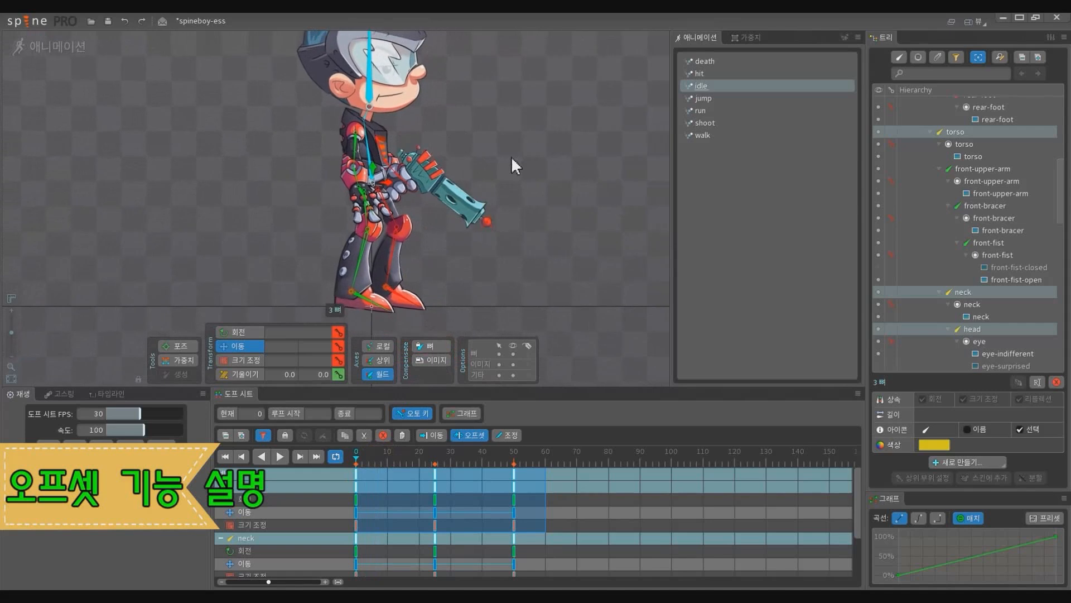
{"action": "left_click_drag", "start_coordinate": [534, 154], "coordinate": [586, 186]}
Step: Advance to frame 4 and shift all torso, neck and head keys 4 frames forward in Offset mode
{"action": "key", "text": "Right"}
{"action": "key", "text": "Right"}
{"action": "key", "text": "Right"}
{"action": "key", "text": "Right"}
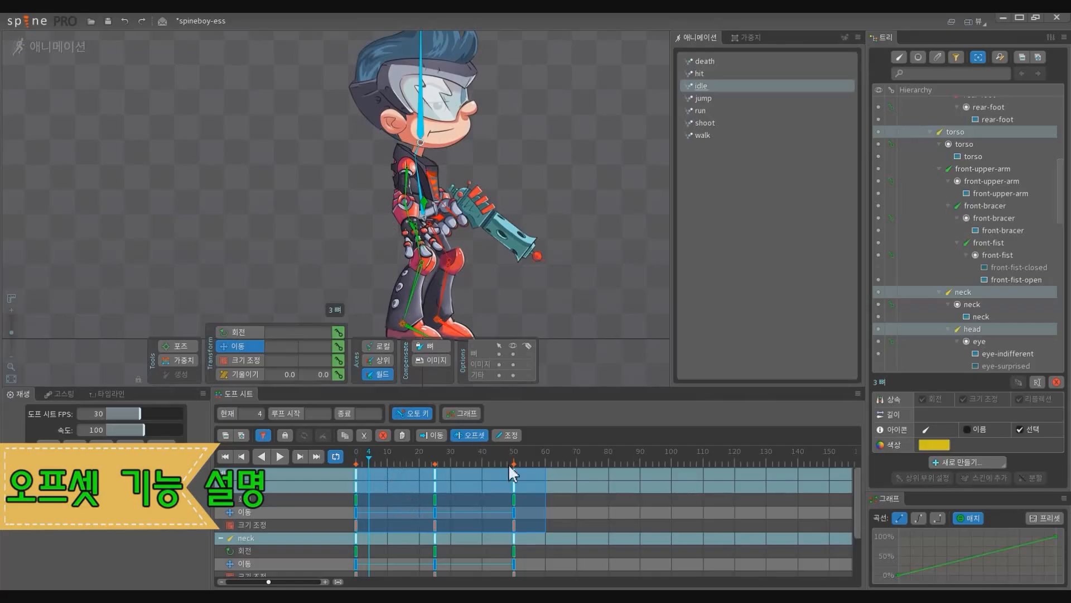
{"action": "left_click_drag", "start_coordinate": [597, 545], "coordinate": [310, 459]}
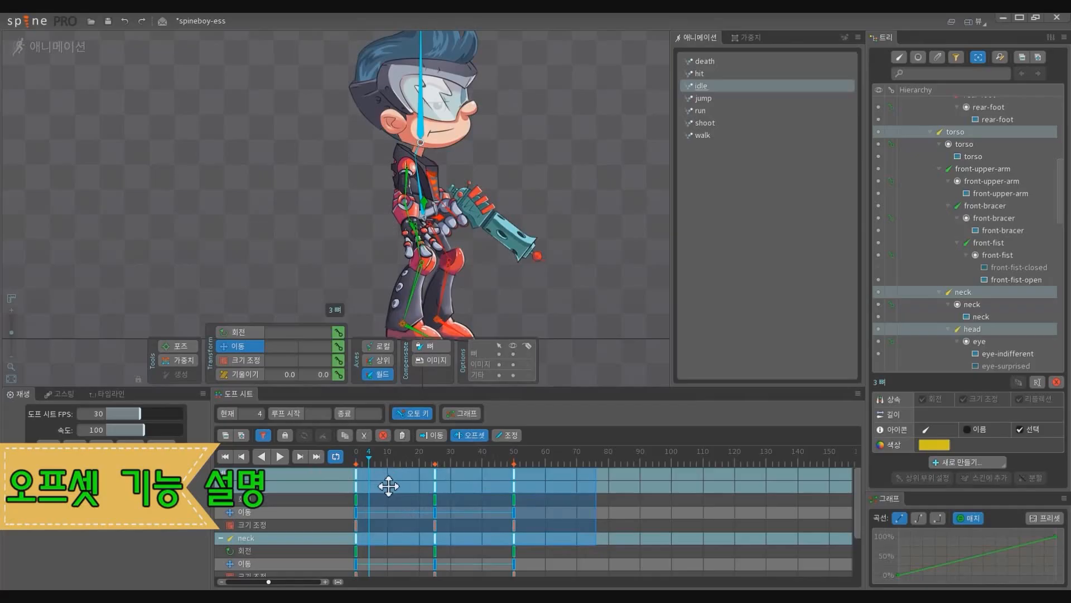
{"action": "left_click_drag", "start_coordinate": [389, 487], "coordinate": [400, 488]}
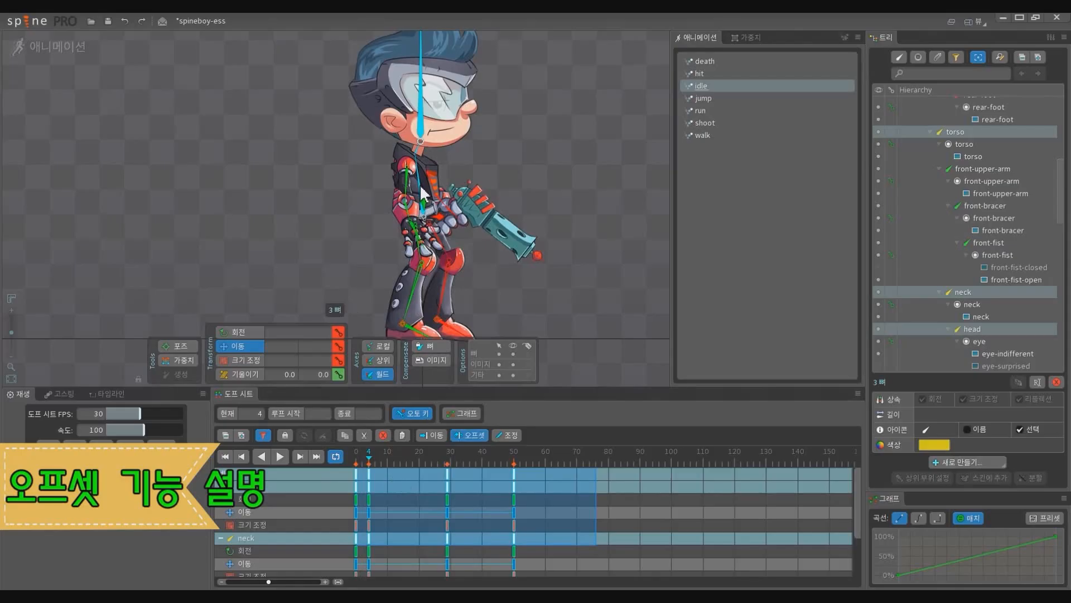
Step: Inspect the offset keys of the neck and head and of the torso, and return to frame 4
{"action": "scroll", "coordinate": [422, 194], "scroll_direction": "up", "scroll_amount": 3}
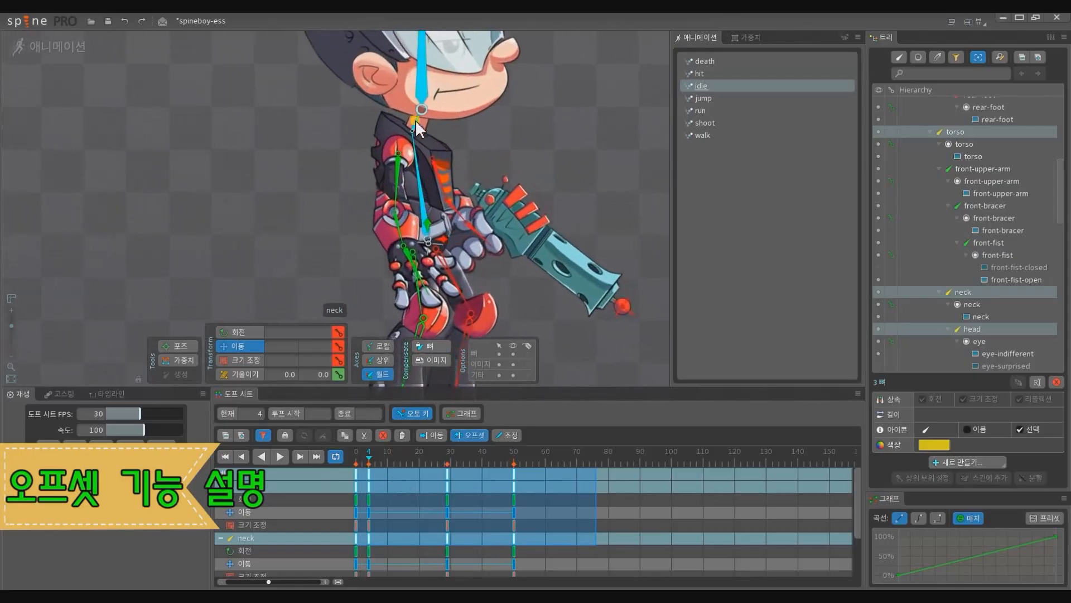
{"action": "left_click", "coordinate": [416, 120]}
{"action": "left_click", "coordinate": [422, 93], "text": "ctrl"}
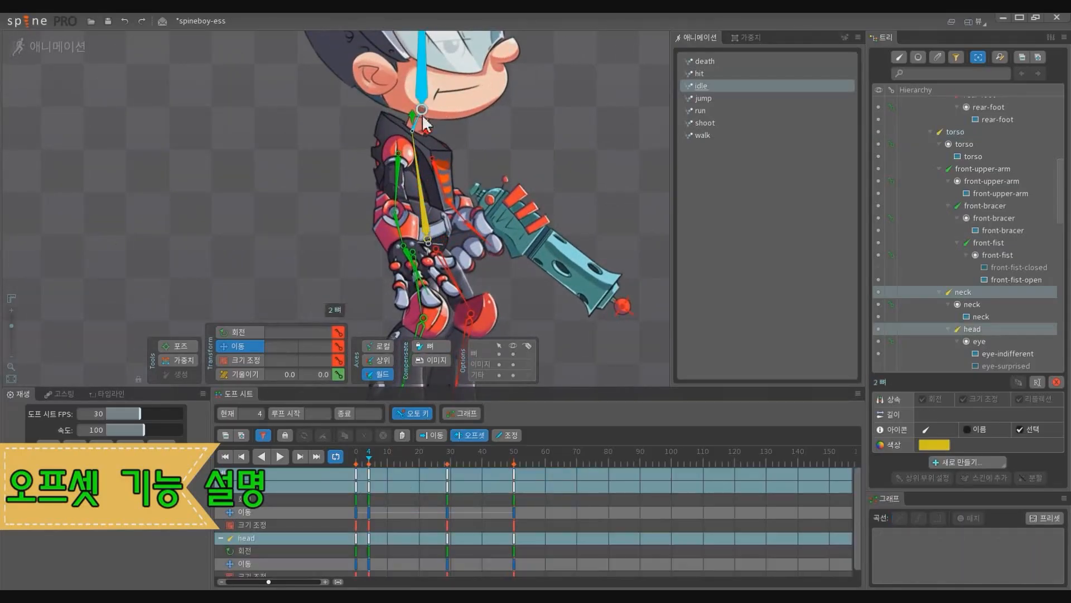
{"action": "scroll", "coordinate": [422, 114], "scroll_direction": "down", "scroll_amount": 3}
{"action": "mouse_move", "coordinate": [369, 461]}
{"action": "left_mouse_down"}
{"action": "mouse_move", "coordinate": [345, 461]}
{"action": "mouse_move", "coordinate": [366, 464]}
{"action": "left_mouse_up"}
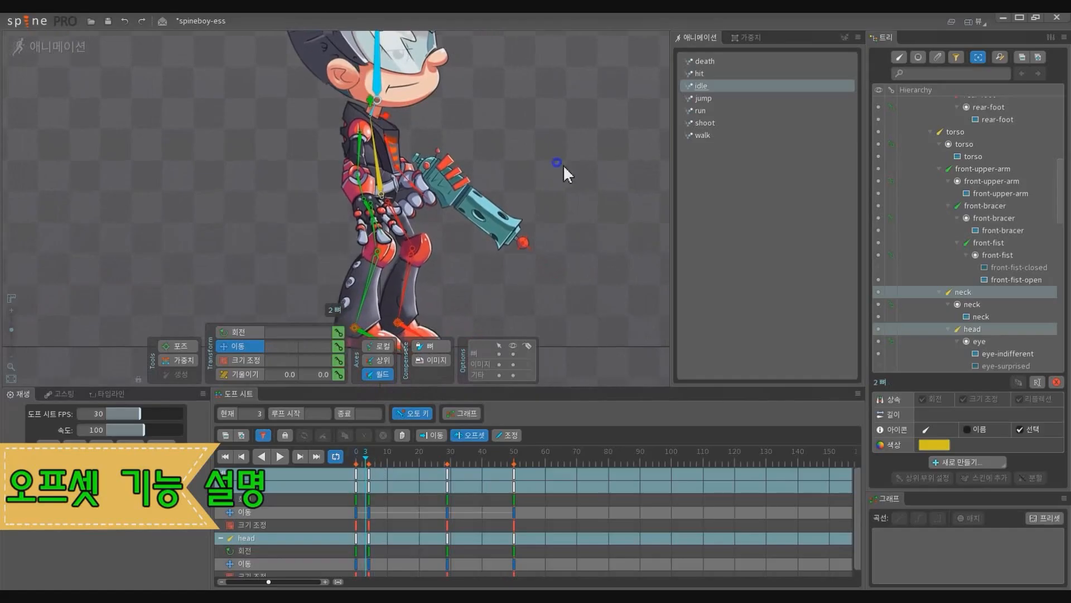
{"action": "scroll", "coordinate": [588, 192], "scroll_direction": "up", "scroll_amount": 2}
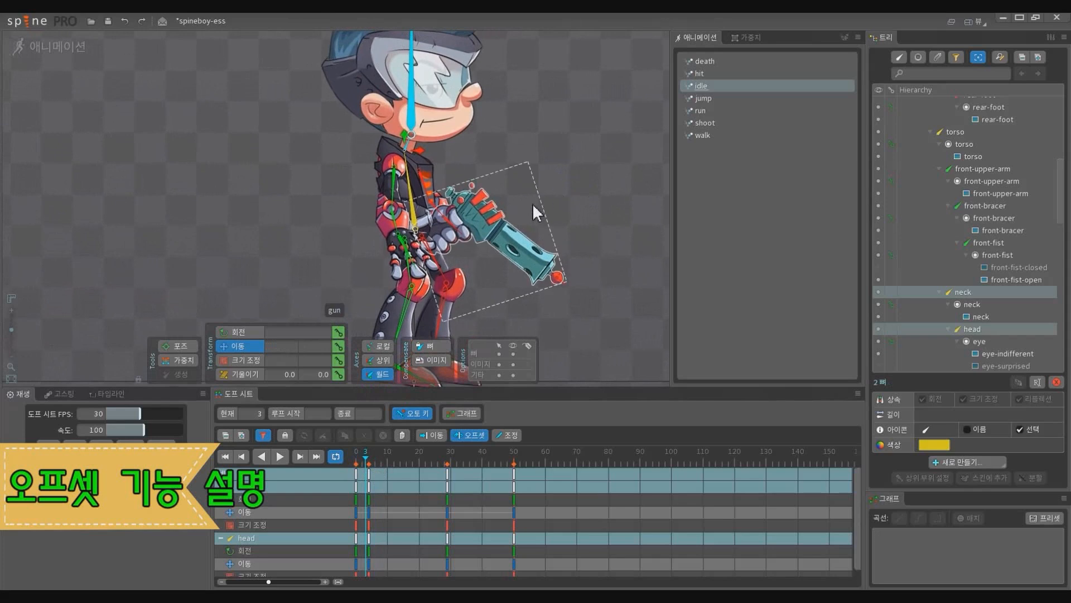
{"action": "left_click", "coordinate": [418, 215]}
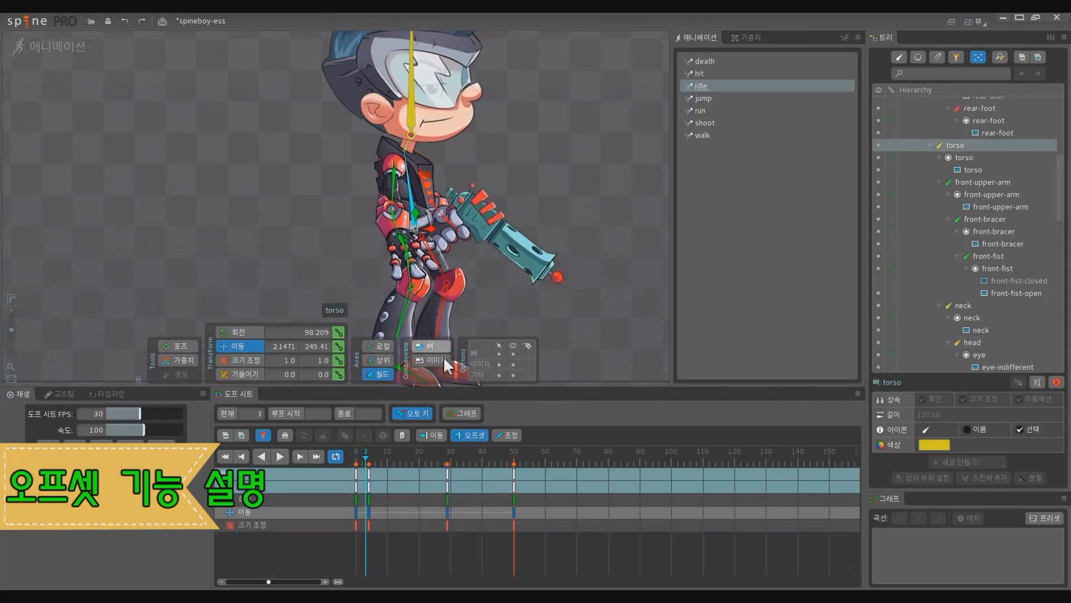
{"action": "left_click", "coordinate": [551, 518]}
{"action": "left_click_drag", "start_coordinate": [551, 518], "coordinate": [370, 460]}
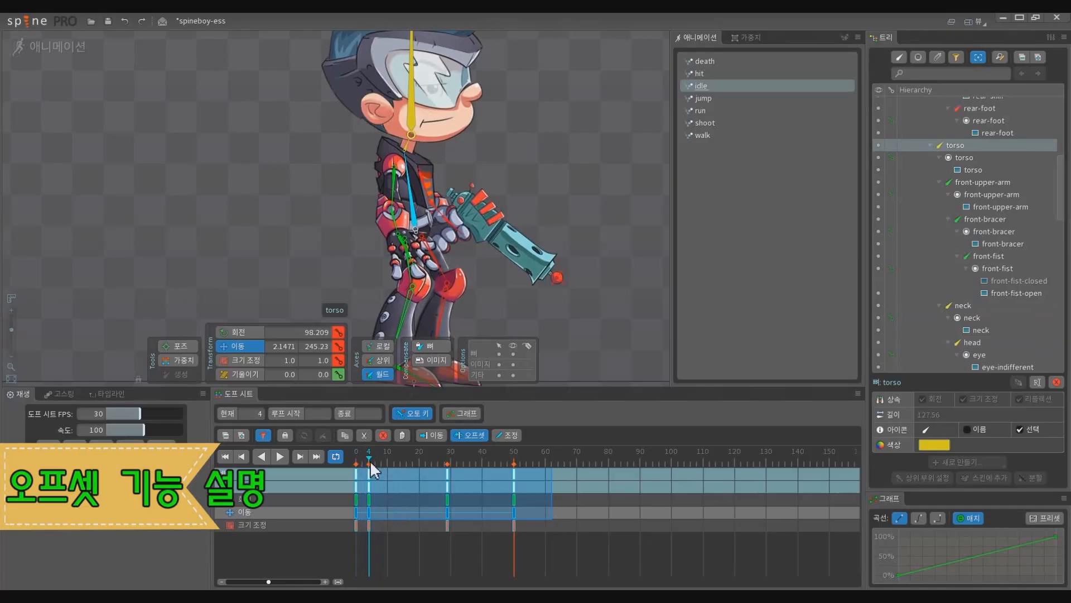
Step: Select all keys of the neck and head bones only, and advance to frame 8
{"action": "left_click", "coordinate": [408, 143]}
{"action": "left_click", "coordinate": [411, 114], "text": "ctrl"}
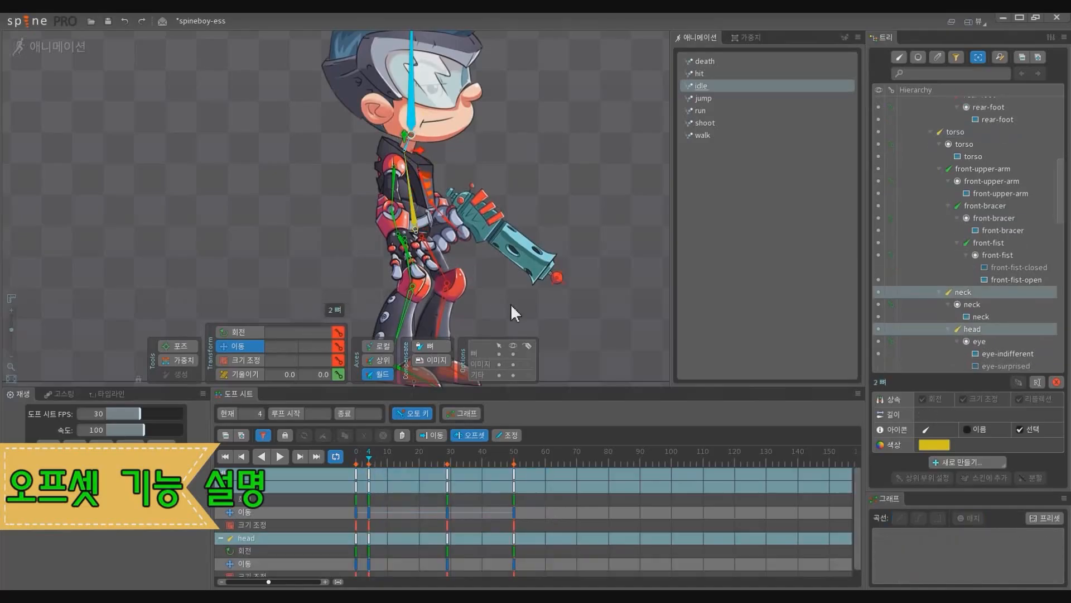
{"action": "left_click_drag", "start_coordinate": [580, 519], "coordinate": [330, 455]}
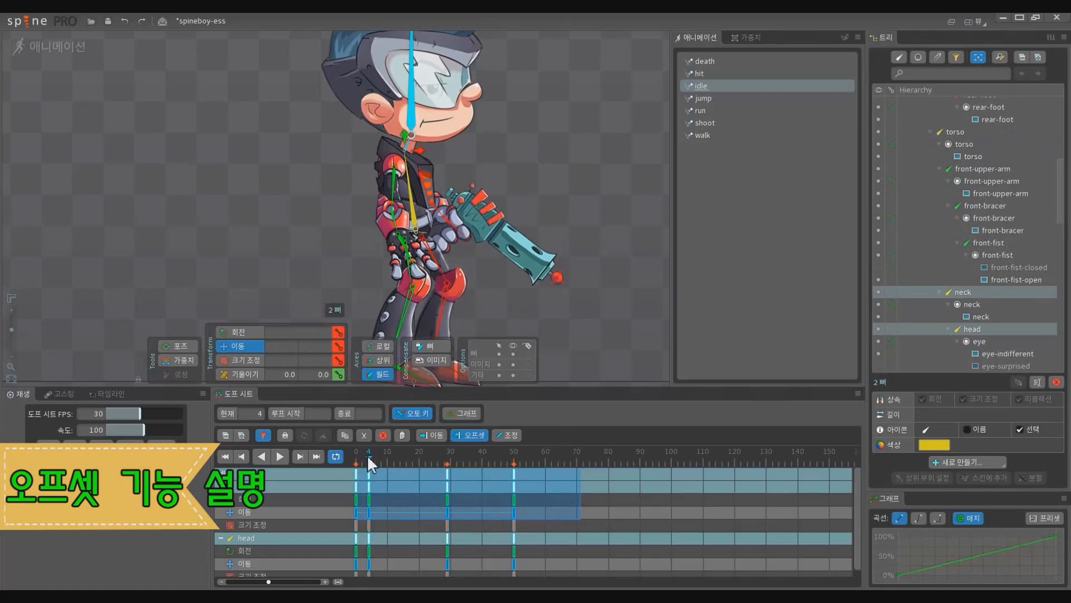
{"action": "key", "text": "Right"}
{"action": "key", "text": "Right"}
{"action": "key", "text": "Right"}
{"action": "key", "text": "Right"}
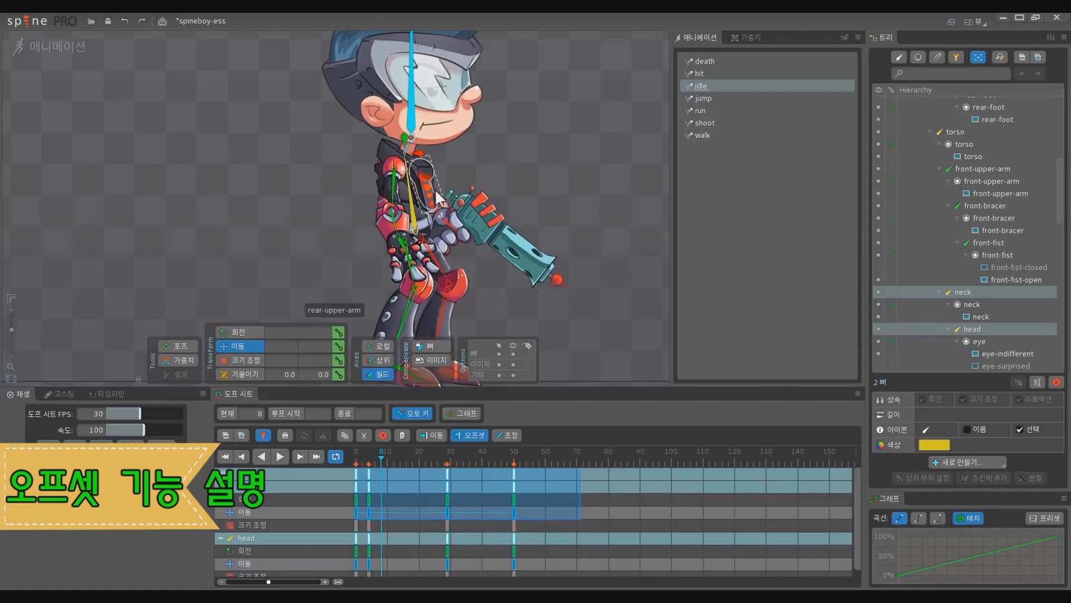
{"action": "scroll", "coordinate": [498, 181], "scroll_direction": "down", "scroll_amount": 2}
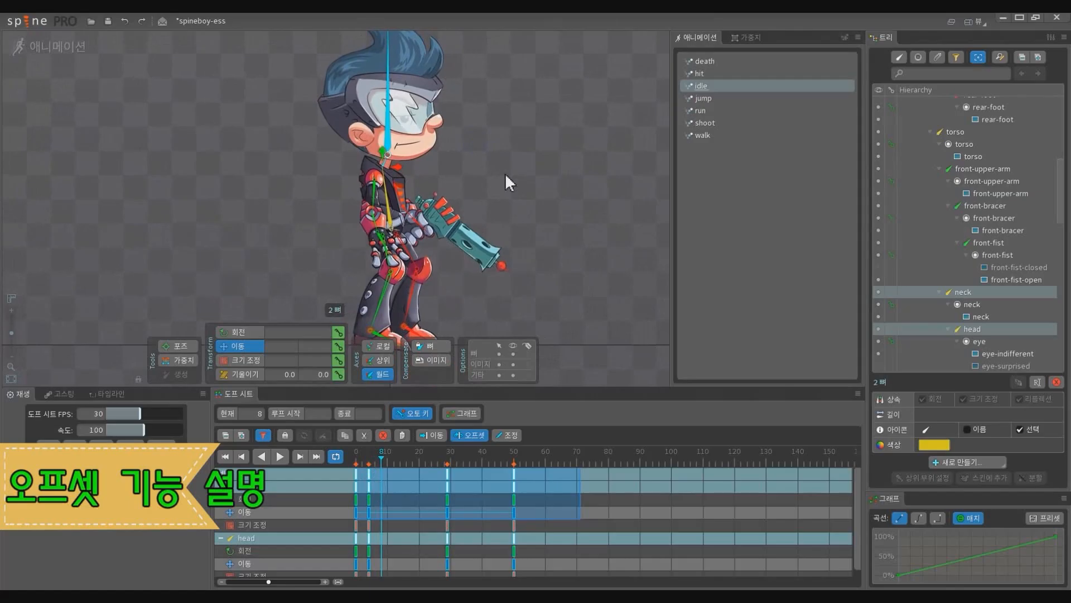
Step: Shift all neck and head keys another 4 frames forward in Offset mode, lining them up with frame 8
{"action": "left_click_drag", "start_coordinate": [561, 548], "coordinate": [298, 445]}
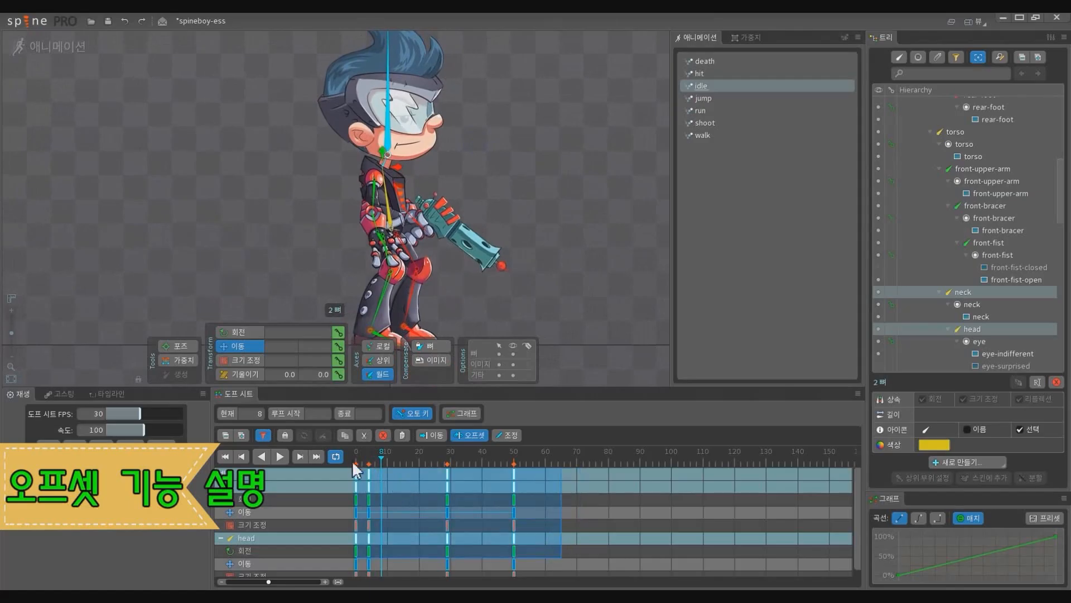
{"action": "key", "text": "Left"}
{"action": "key", "text": "Left"}
{"action": "key", "text": "Left"}
{"action": "key", "text": "Left"}
{"action": "key", "text": "Right"}
{"action": "key", "text": "Right"}
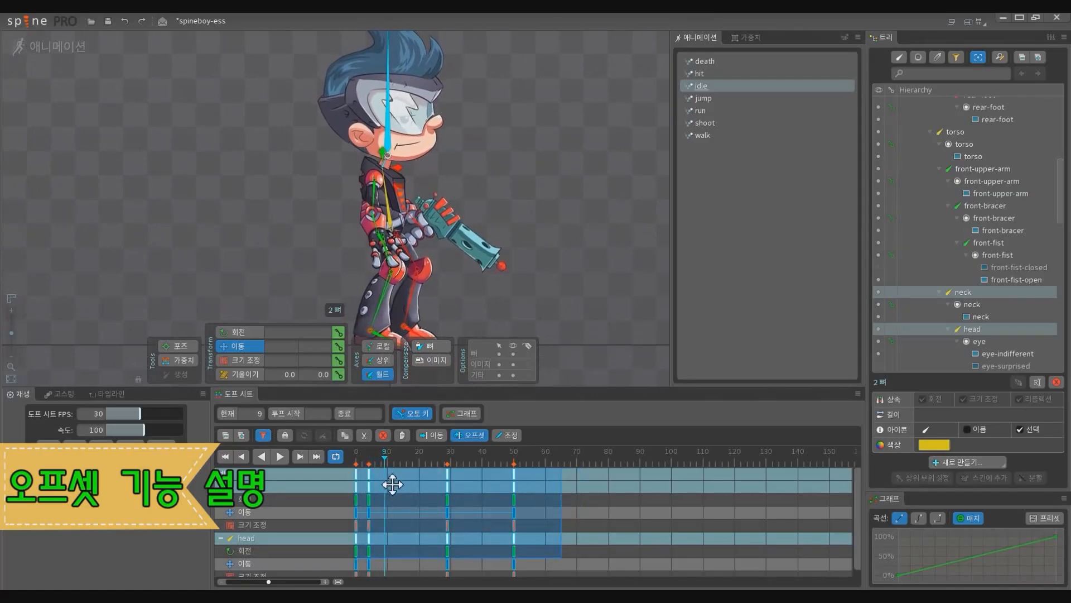
{"action": "left_click_drag", "start_coordinate": [393, 484], "coordinate": [383, 460]}
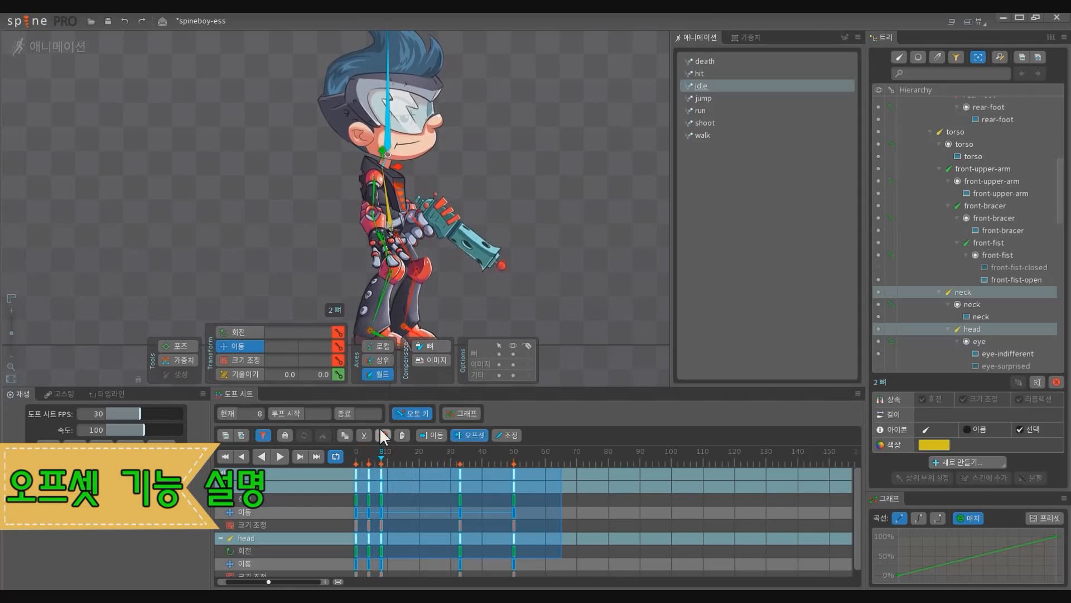
Step: Try to shift all keys of the head bone alone 1 frame forward in Offset mode
{"action": "scroll", "coordinate": [360, 138], "scroll_direction": "up", "scroll_amount": 2}
{"action": "left_click", "coordinate": [391, 173]}
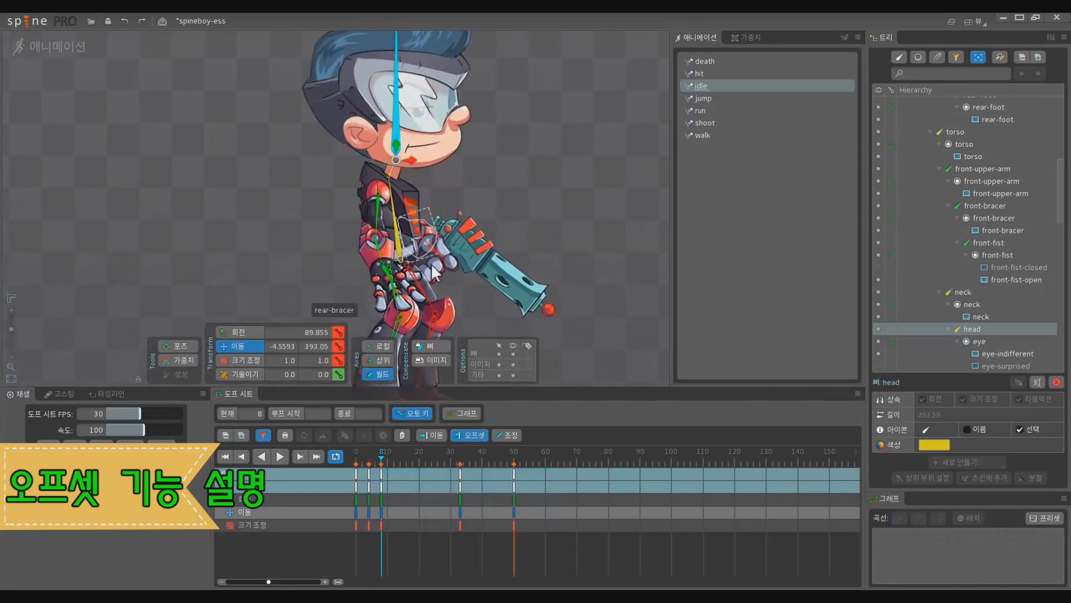
{"action": "left_click_drag", "start_coordinate": [561, 544], "coordinate": [324, 468]}
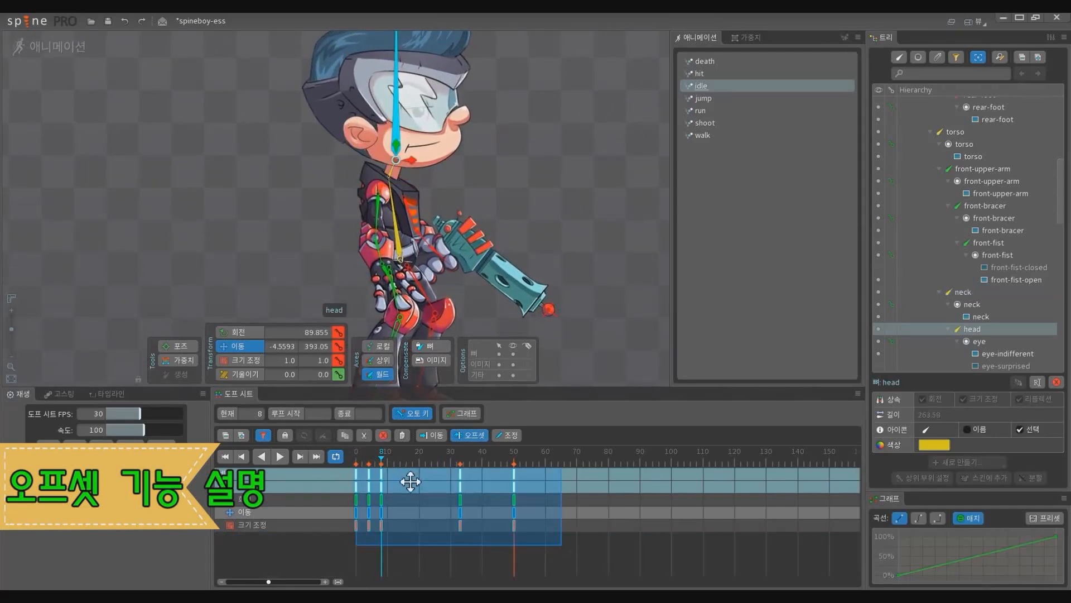
{"action": "left_click_drag", "start_coordinate": [413, 485], "coordinate": [416, 485]}
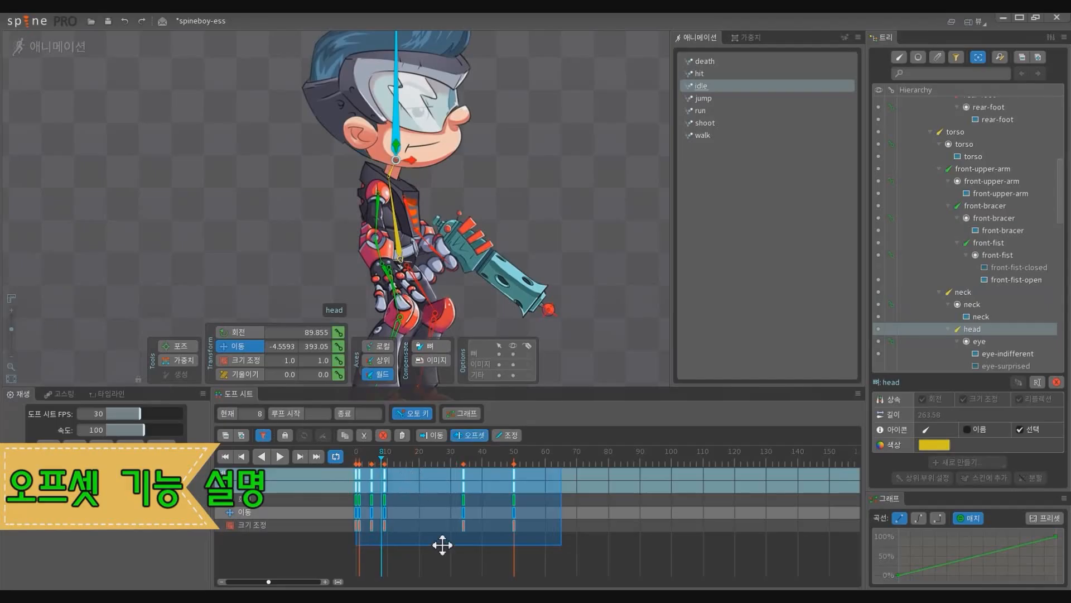
{"action": "left_click", "coordinate": [416, 544]}
{"action": "left_click", "coordinate": [416, 545]}
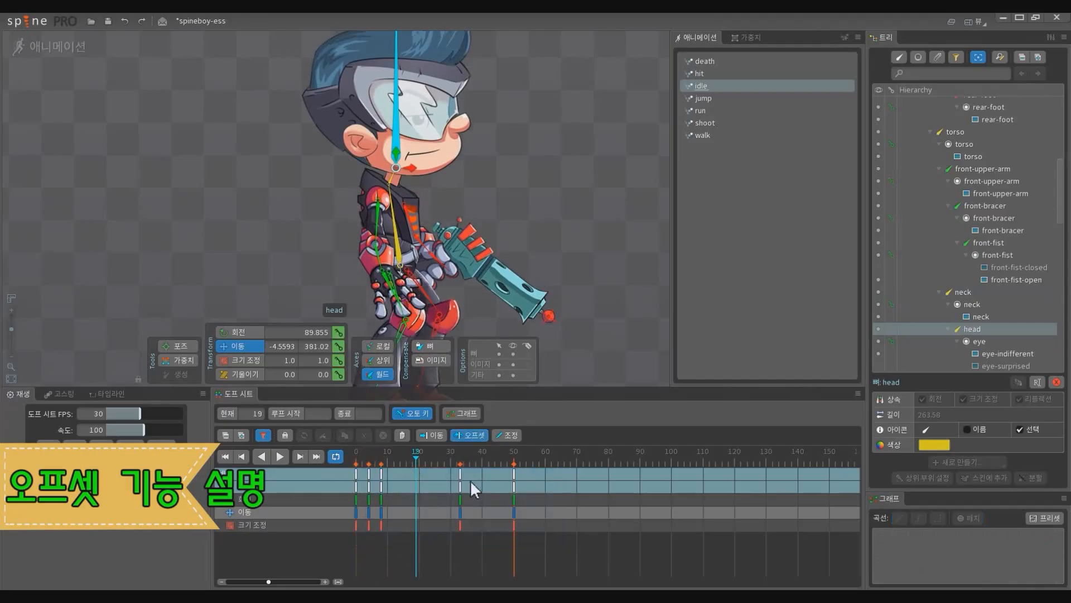
Step: Compare the neck's keys with the head's keys, and step through the head's key frames
{"action": "double_click", "coordinate": [464, 473]}
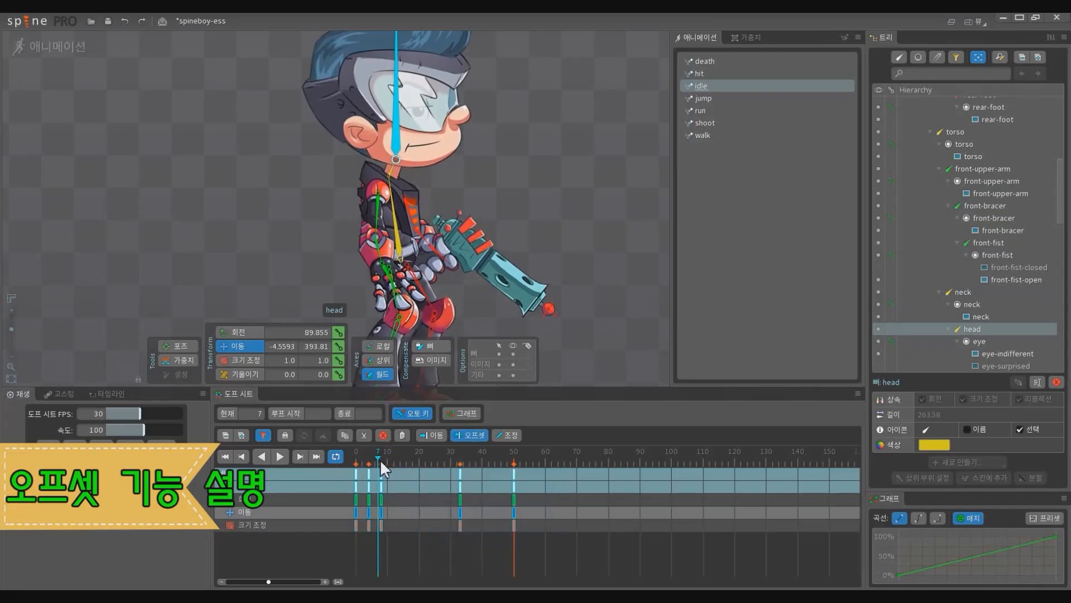
{"action": "left_click", "coordinate": [391, 185]}
{"action": "left_click", "coordinate": [391, 185]}
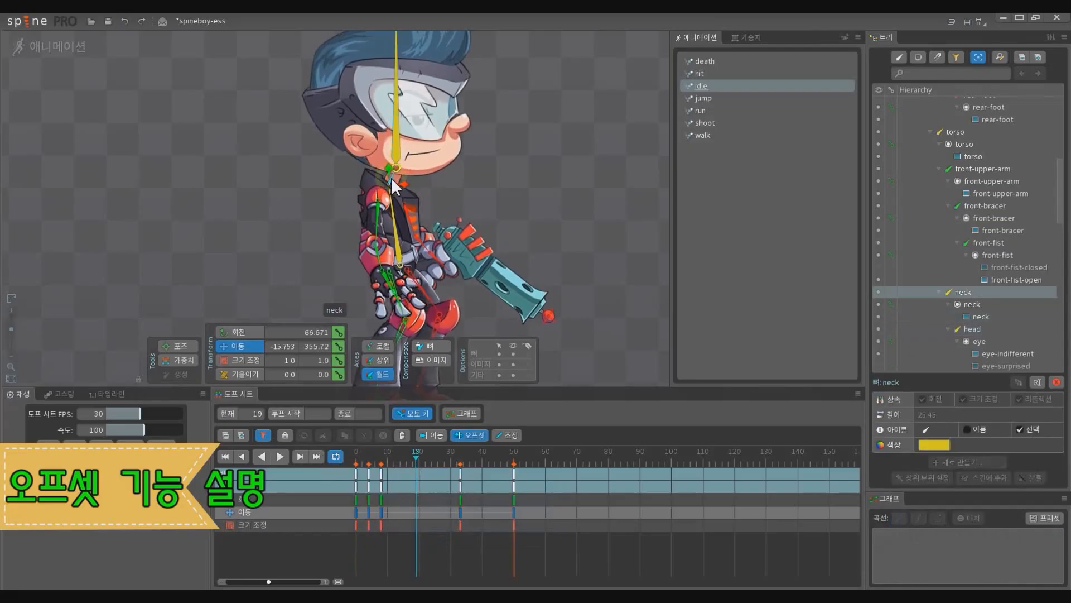
{"action": "left_click", "coordinate": [396, 140]}
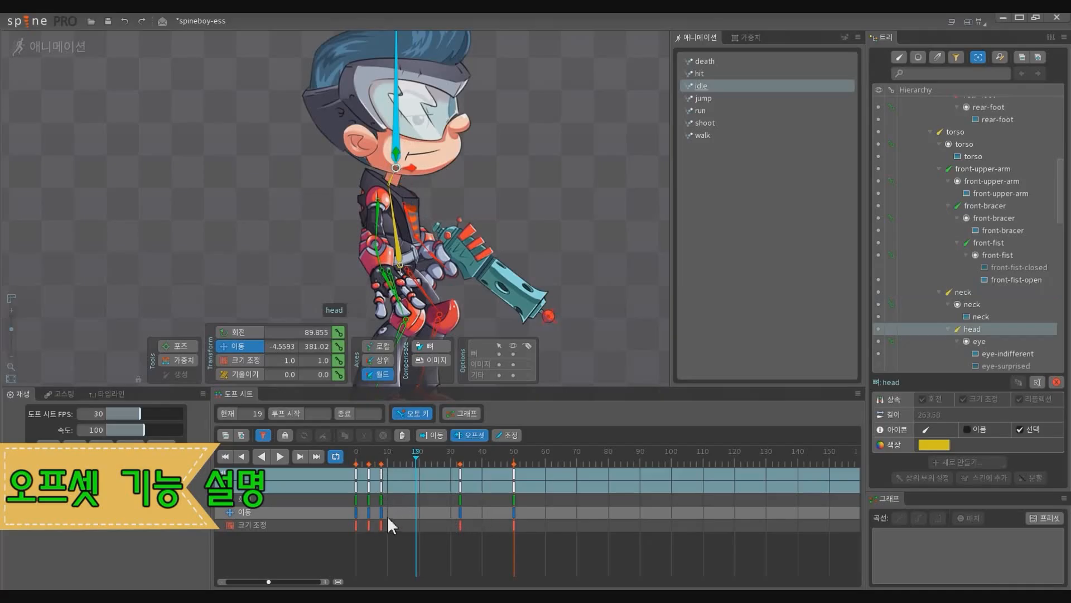
{"action": "key", "text": "shift+Left"}
{"action": "key", "text": "shift+Left"}
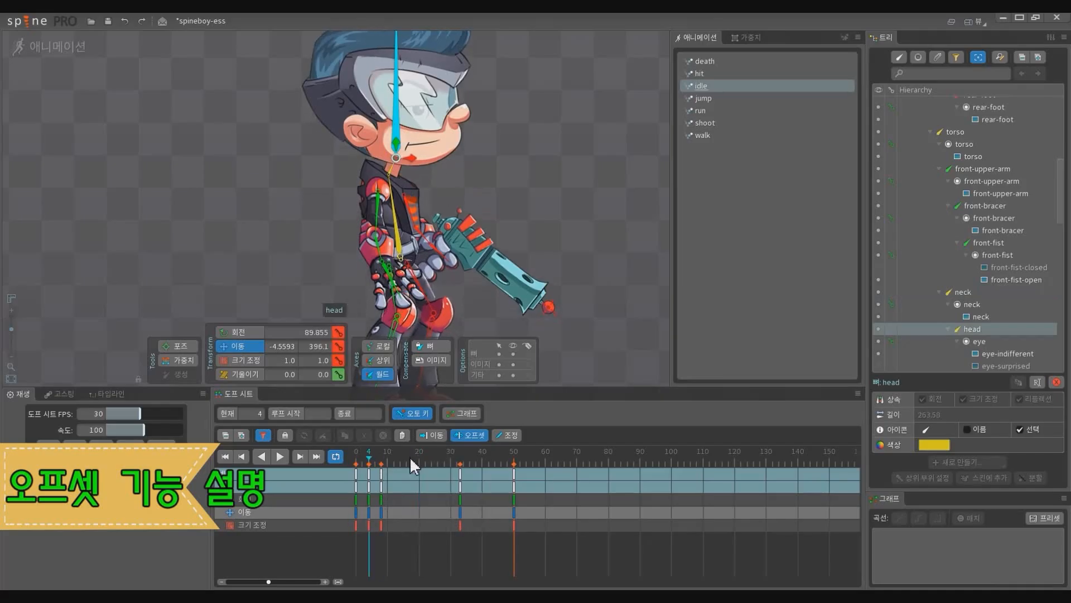
{"action": "key", "text": "shift+Right"}
{"action": "key", "text": "shift+Right"}
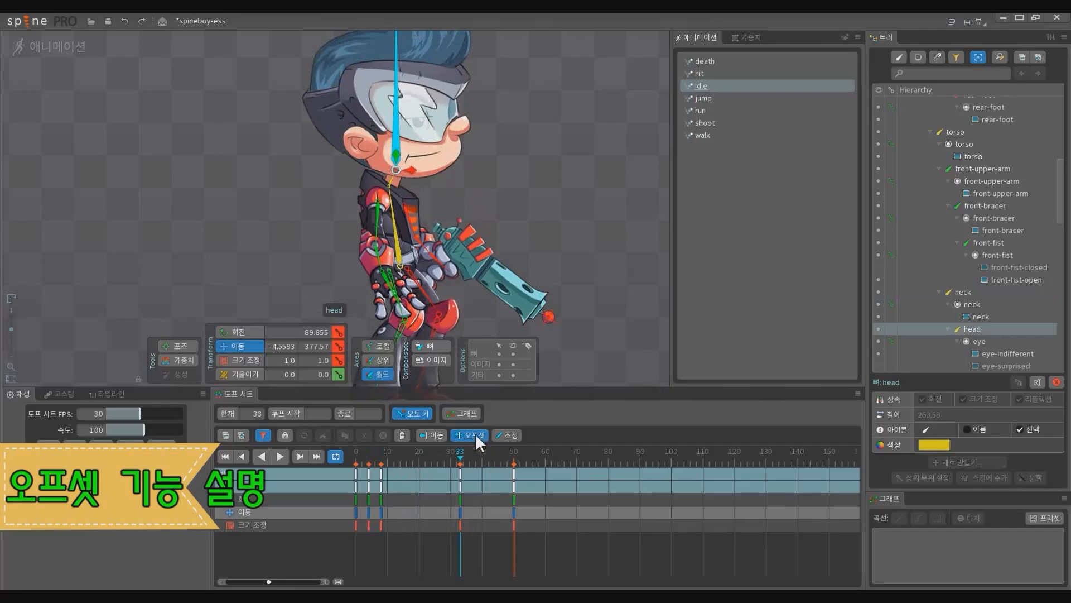
Step: Copy all of the neck's keys and paste them onto the head bone at frame 0
{"action": "key", "text": "shift+Left"}
{"action": "key", "text": "shift+Left"}
{"action": "left_click", "coordinate": [396, 168]}
{"action": "left_click_drag", "start_coordinate": [576, 544], "coordinate": [346, 454]}
{"action": "key", "text": "ctrl+c"}
{"action": "left_click", "coordinate": [398, 139]}
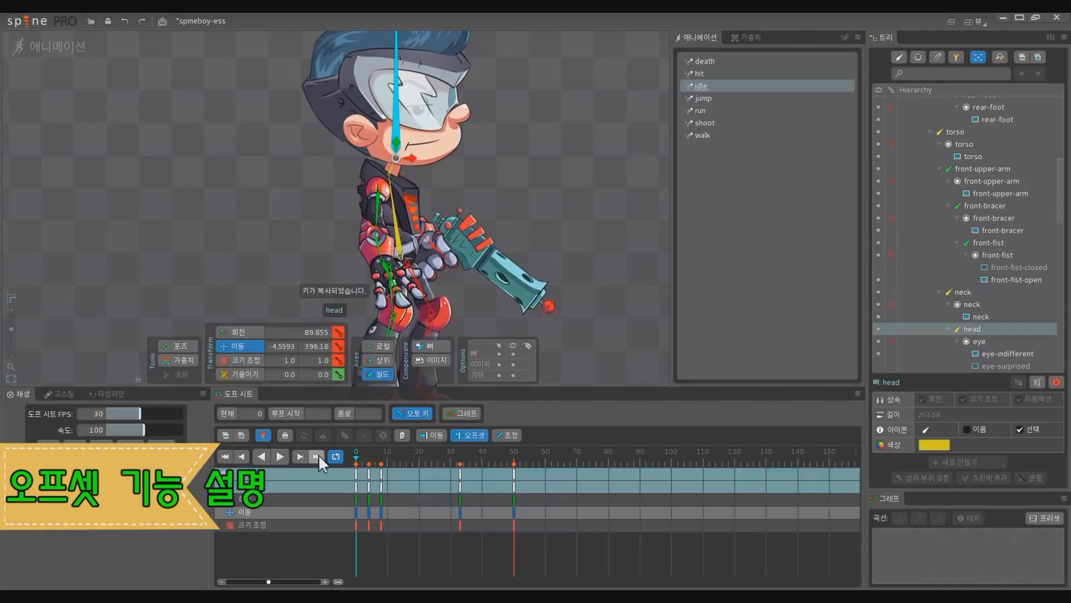
{"action": "left_click", "coordinate": [396, 175]}
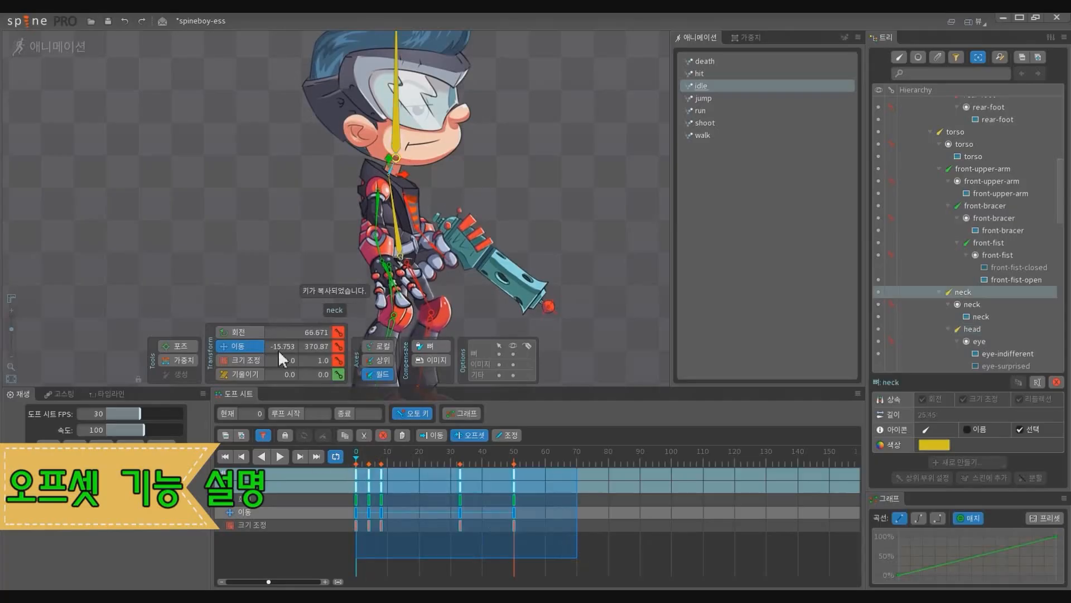
{"action": "left_click", "coordinate": [401, 155]}
{"action": "key", "text": "ctrl+v"}
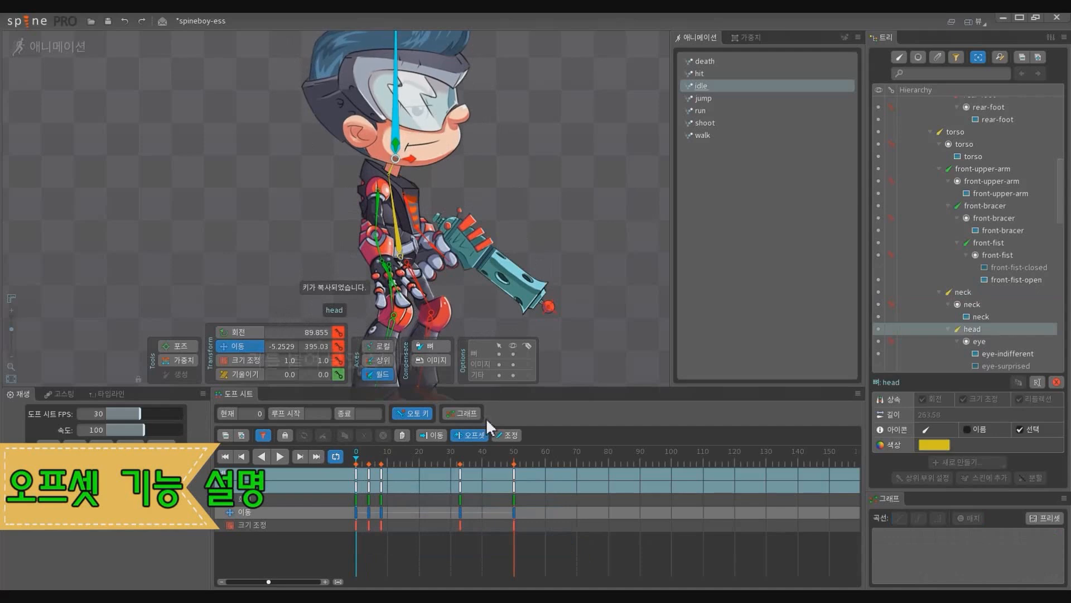
Step: Shift all of the head bone's keys 2 frames forward in Offset mode, leaving no bone selected
{"action": "left_click_drag", "start_coordinate": [606, 557], "coordinate": [397, 496]}
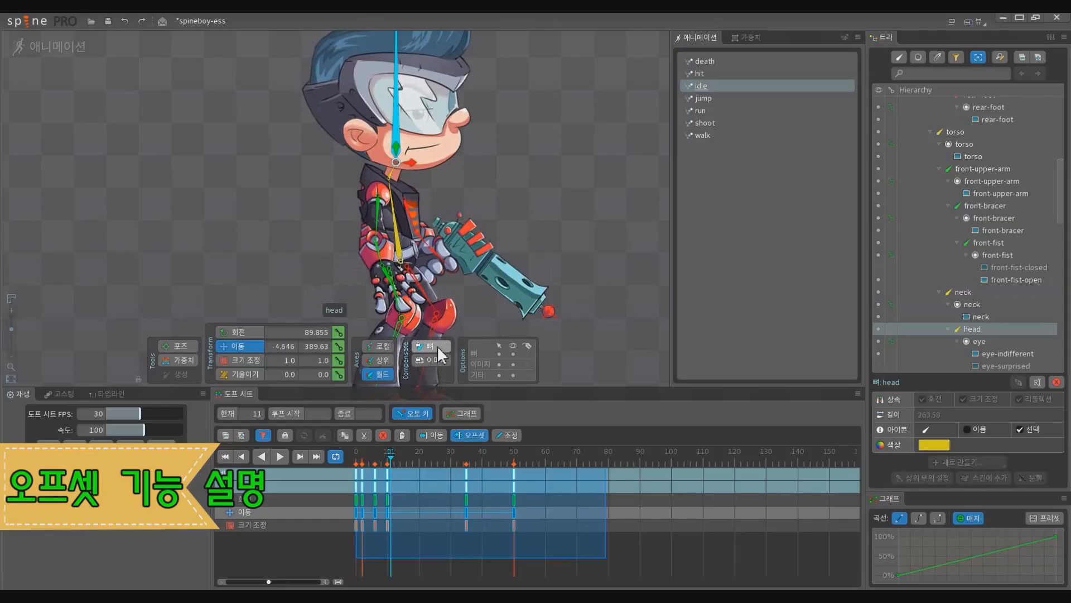
{"action": "scroll", "coordinate": [428, 288], "scroll_direction": "down", "scroll_amount": 3}
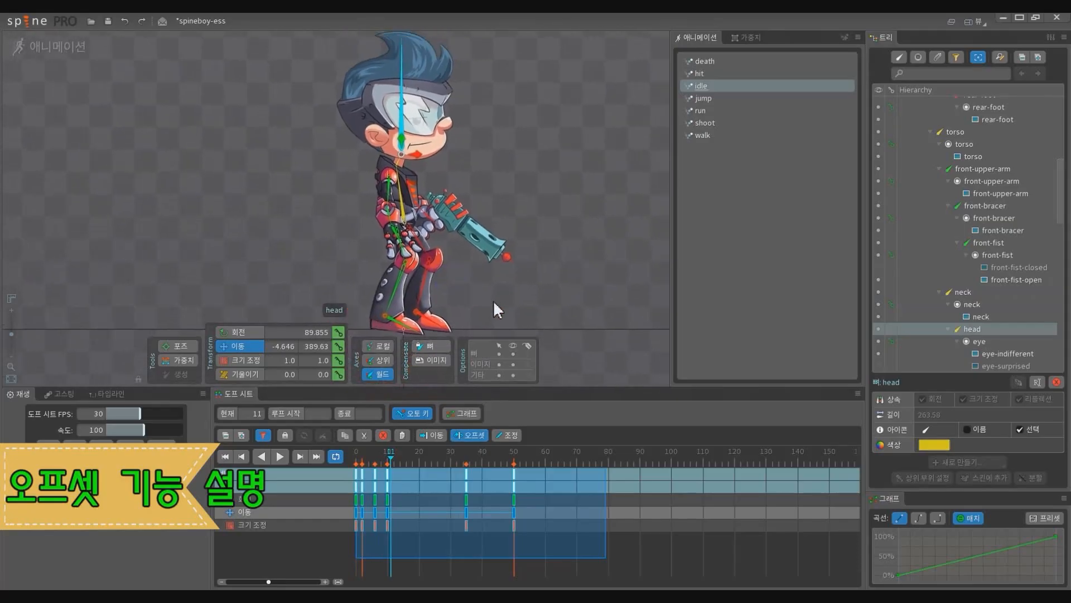
{"action": "scroll", "coordinate": [468, 282], "scroll_direction": "down", "scroll_amount": 2}
{"action": "left_click", "coordinate": [474, 288]}
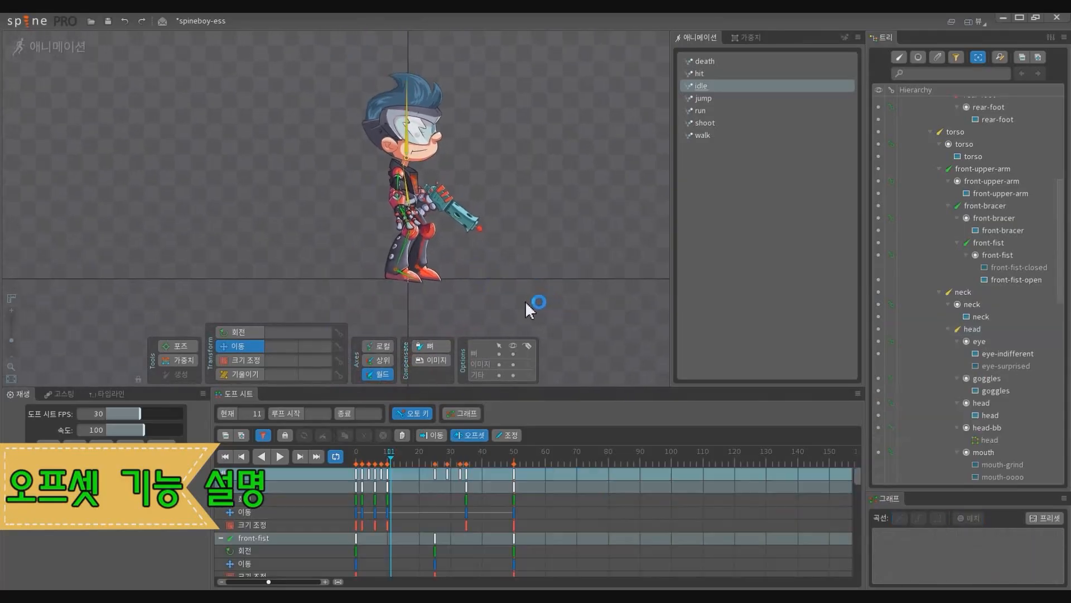
{"action": "left_click_drag", "start_coordinate": [474, 288], "coordinate": [481, 295]}
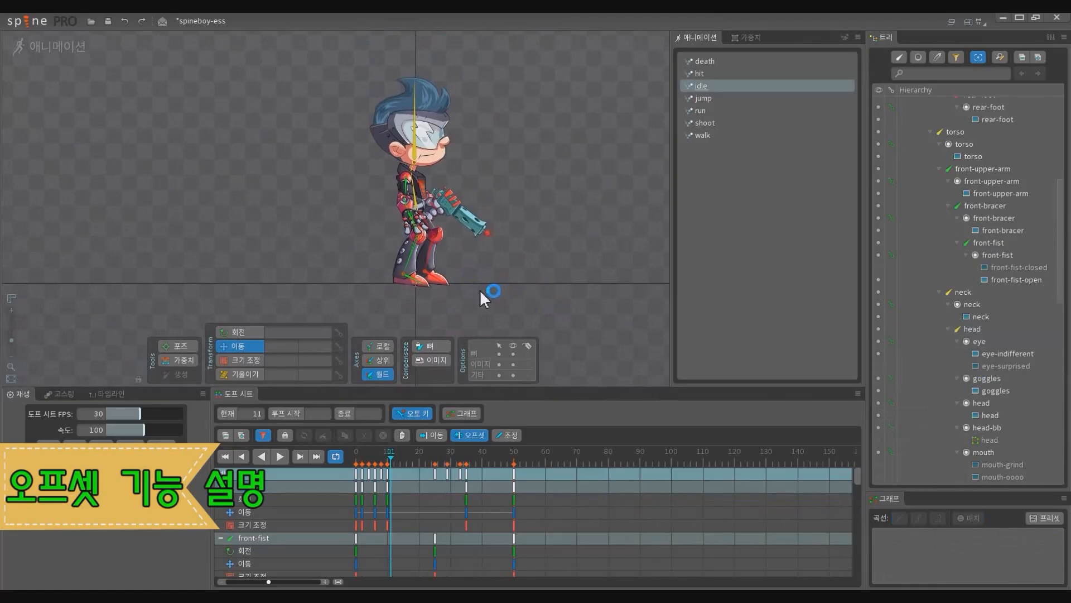
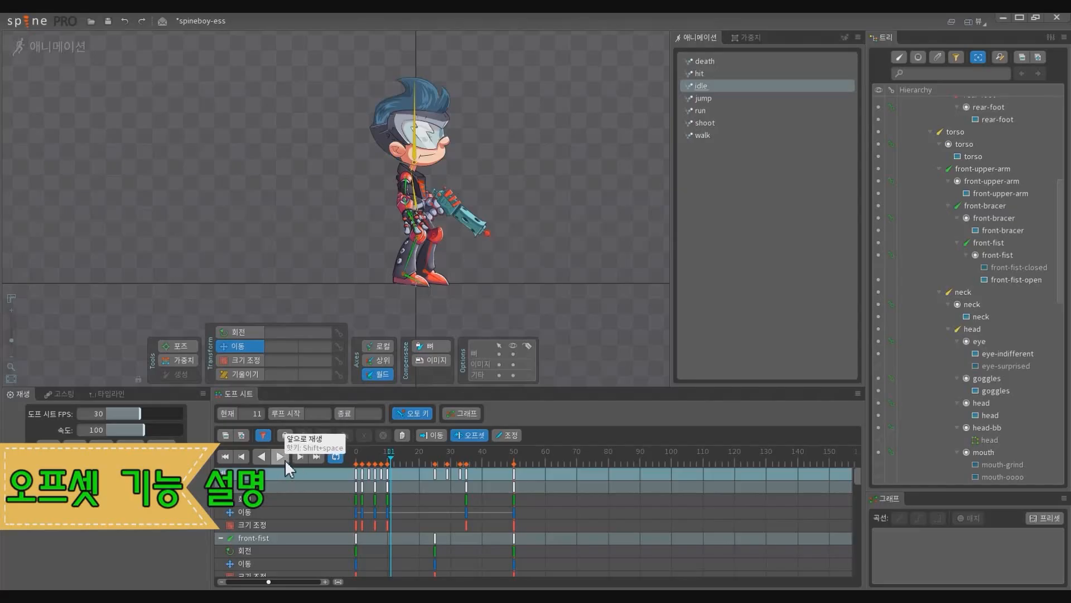
Step: Play the idle animation forward in a loop to check the offset upper-body motion
{"action": "left_click", "coordinate": [284, 460]}
{"action": "scroll", "coordinate": [481, 254], "scroll_direction": "up", "scroll_amount": 2}
{"action": "left_click_drag", "start_coordinate": [477, 246], "coordinate": [505, 279]}
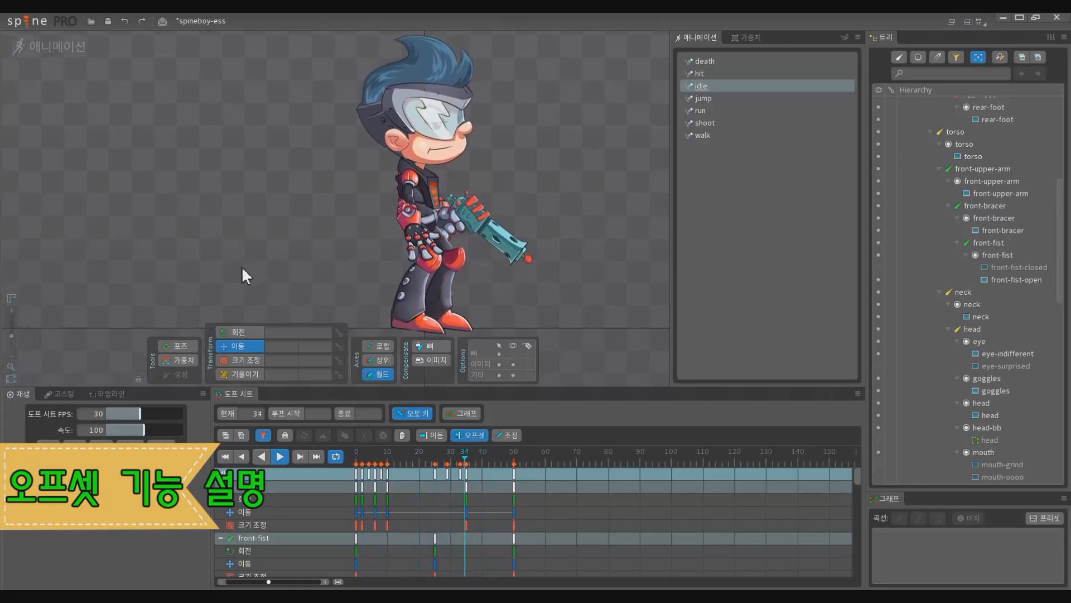
{"action": "scroll", "coordinate": [242, 267], "scroll_direction": "down", "scroll_amount": 1}
Step: Turn on frame ghosting for both the previous and the next frames
{"action": "left_click", "coordinate": [66, 395]}
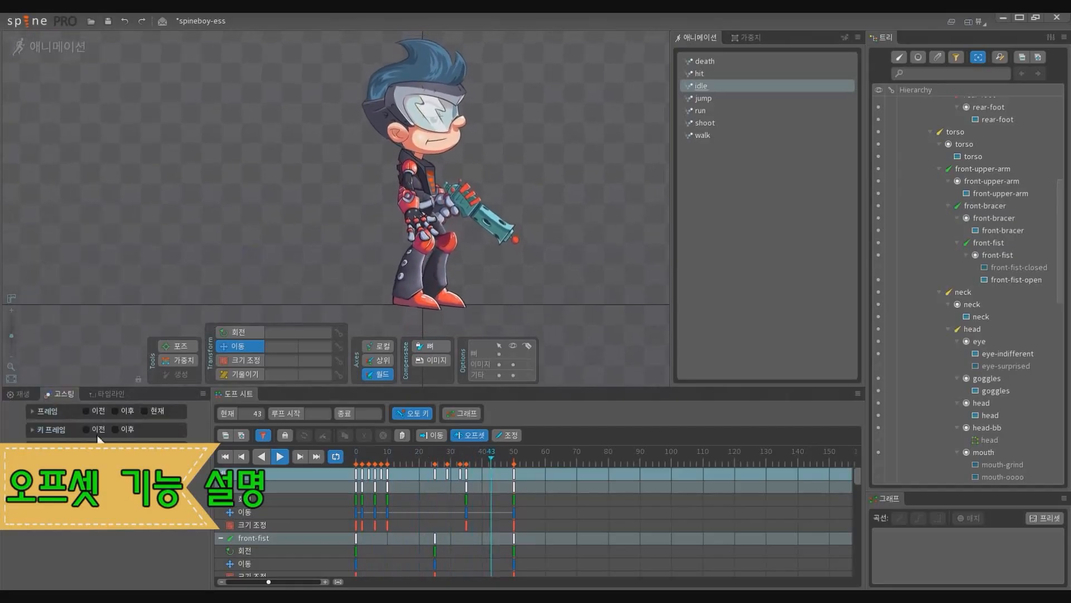
{"action": "left_click", "coordinate": [37, 412]}
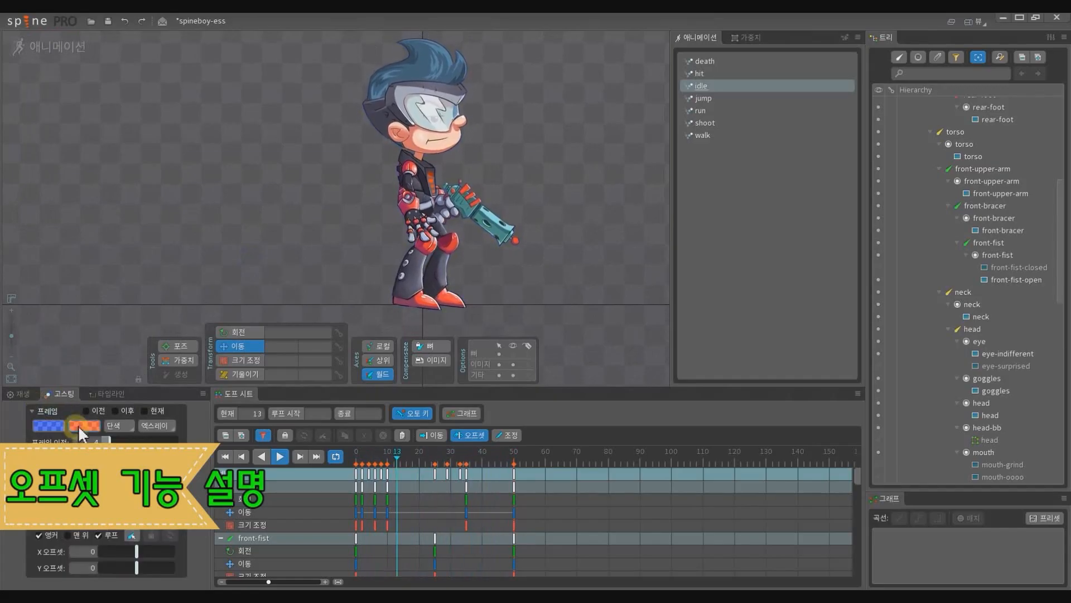
{"action": "left_click", "coordinate": [83, 427]}
{"action": "left_click", "coordinate": [340, 450]}
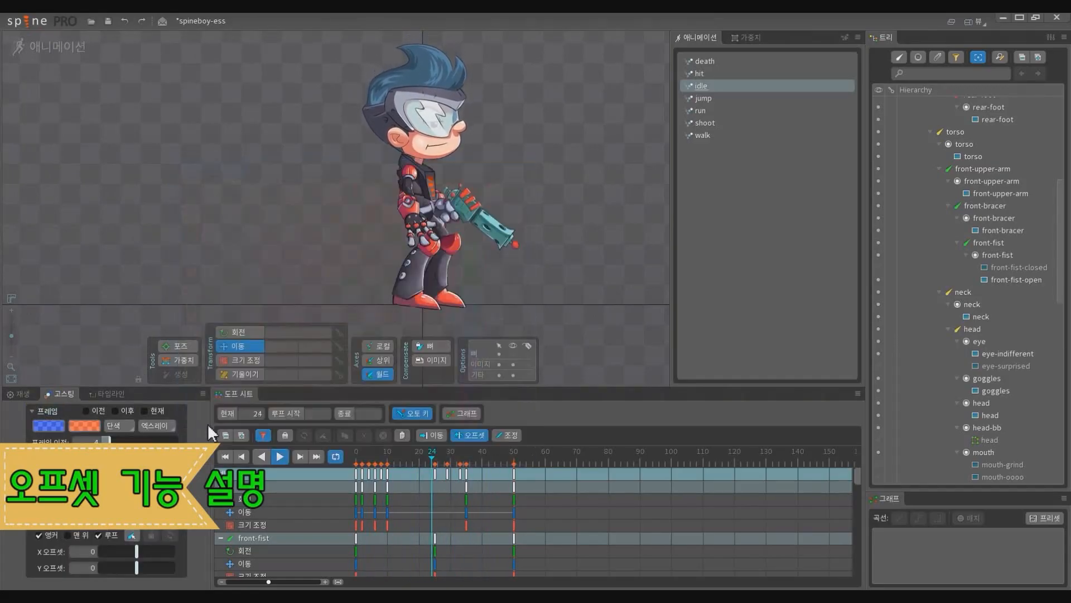
{"action": "left_click", "coordinate": [87, 408]}
{"action": "left_click", "coordinate": [118, 410]}
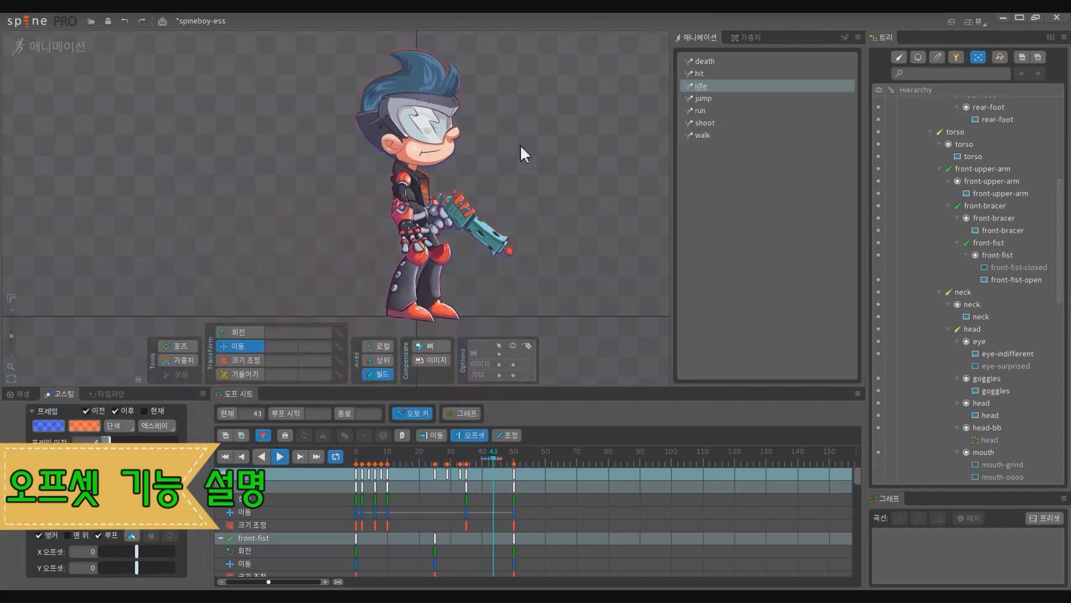
Step: Enlarge the viewport and examine the ghosted idle playback from the feet up to the head, ending with playback stopped
{"action": "scroll", "coordinate": [549, 358], "scroll_direction": "up", "scroll_amount": 4}
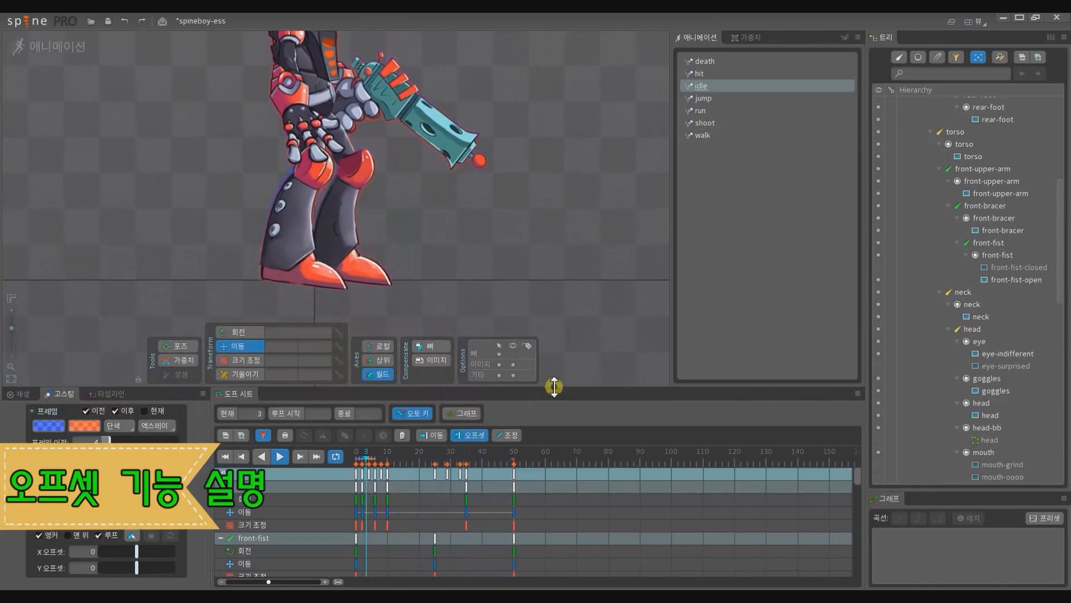
{"action": "left_click_drag", "start_coordinate": [551, 386], "coordinate": [551, 486]}
{"action": "scroll", "coordinate": [503, 320], "scroll_direction": "down", "scroll_amount": 2}
{"action": "left_click_drag", "start_coordinate": [503, 319], "coordinate": [525, 396]}
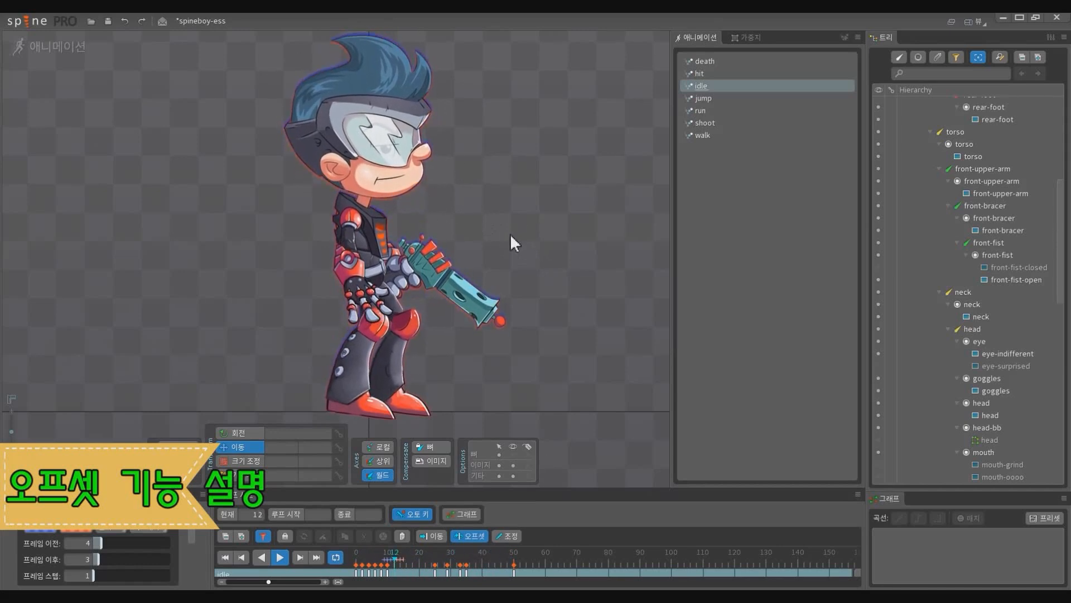
{"action": "left_click_drag", "start_coordinate": [557, 487], "coordinate": [568, 434]}
{"action": "scroll", "coordinate": [387, 239], "scroll_direction": "down", "scroll_amount": 5}
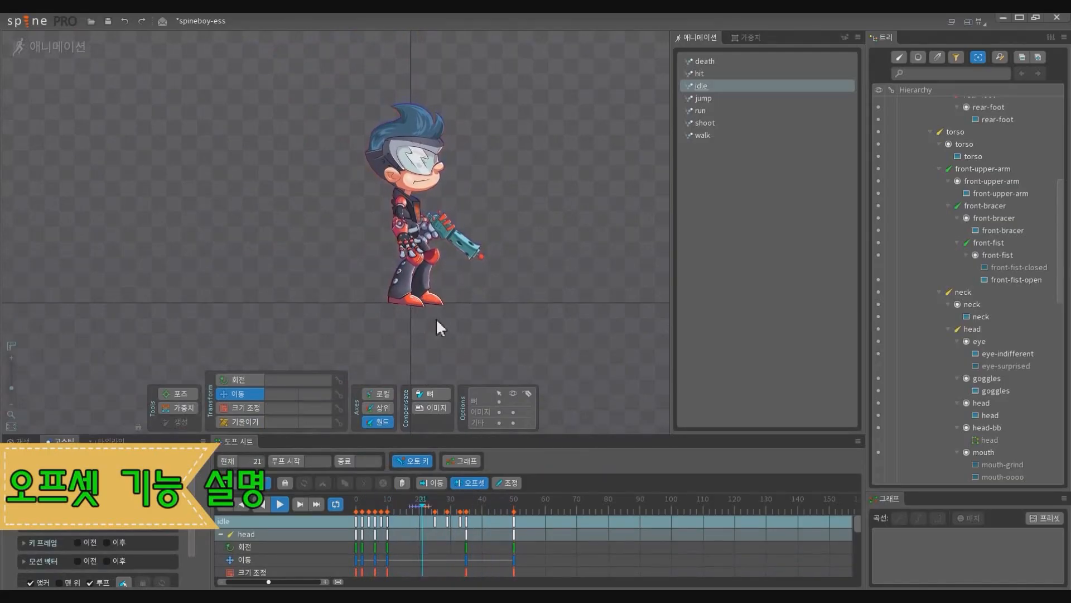
{"action": "scroll", "coordinate": [410, 321], "scroll_direction": "up", "scroll_amount": 3}
{"action": "left_click_drag", "start_coordinate": [431, 338], "coordinate": [442, 342]}
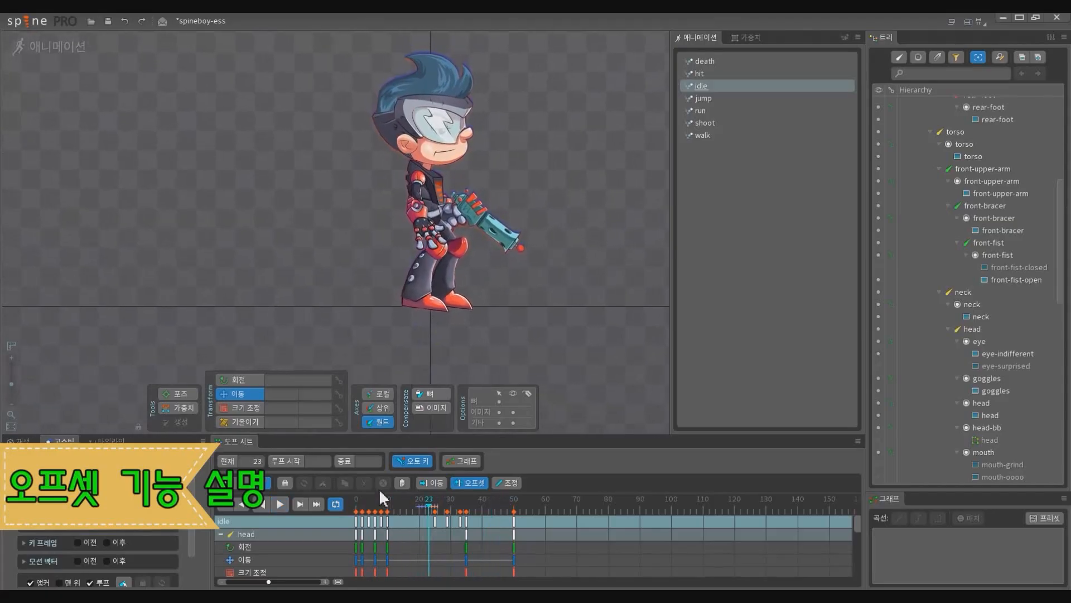
Step: Go to frame 0 and select the front-foot and rear-foot bones together
{"action": "left_click", "coordinate": [354, 498]}
{"action": "left_click", "coordinate": [451, 294]}
{"action": "left_click", "coordinate": [445, 308]}
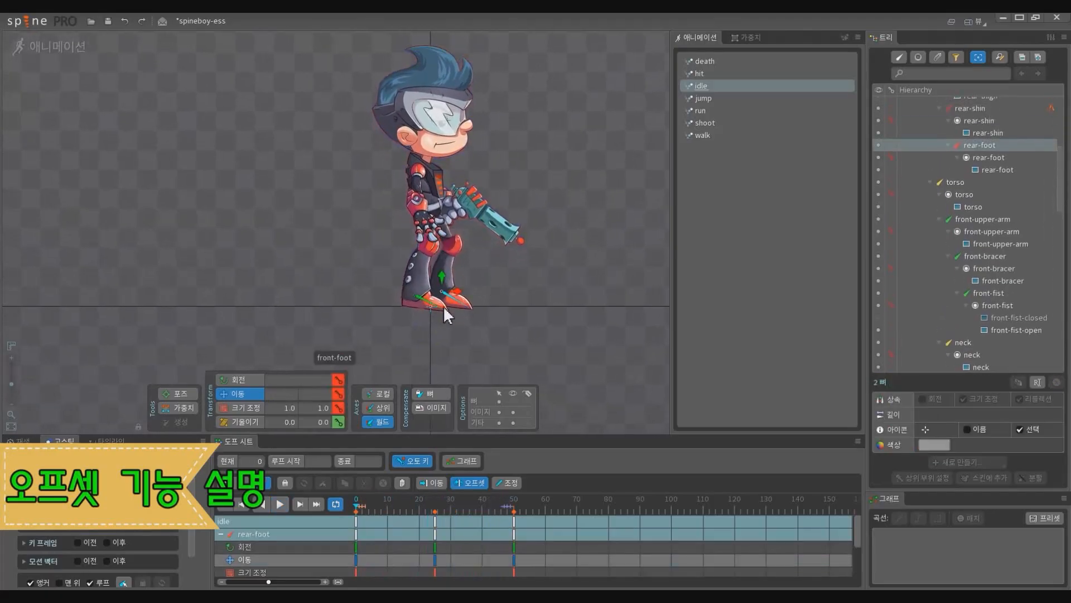
{"action": "left_click", "coordinate": [462, 306], "text": "ctrl"}
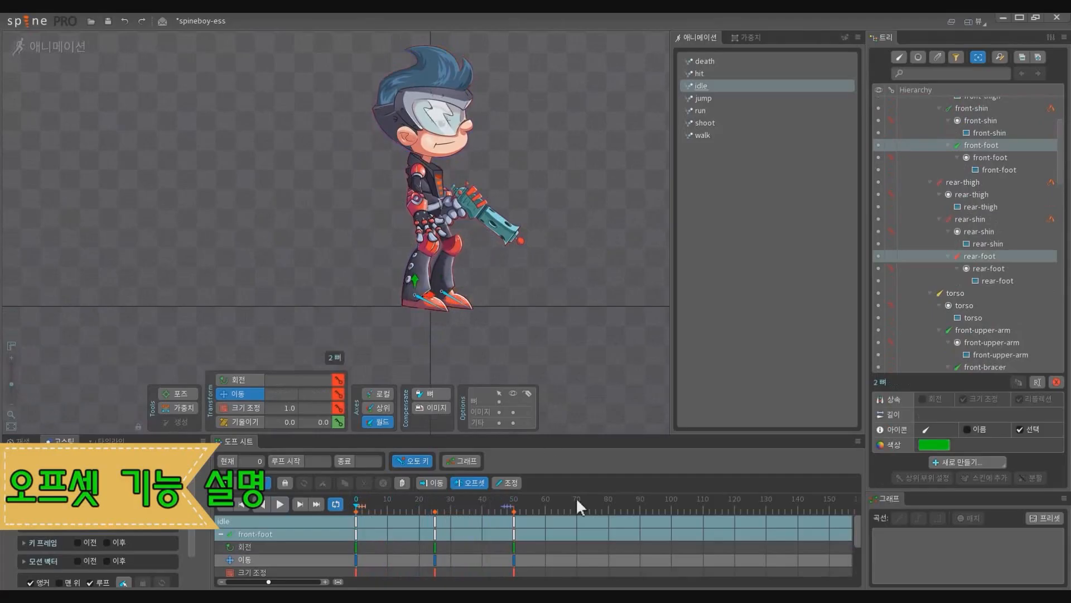
Step: Switch to the Rotate tool with the foot keys deselected, and turn on the dopesheet's Adjust mode
{"action": "left_click", "coordinate": [268, 480]}
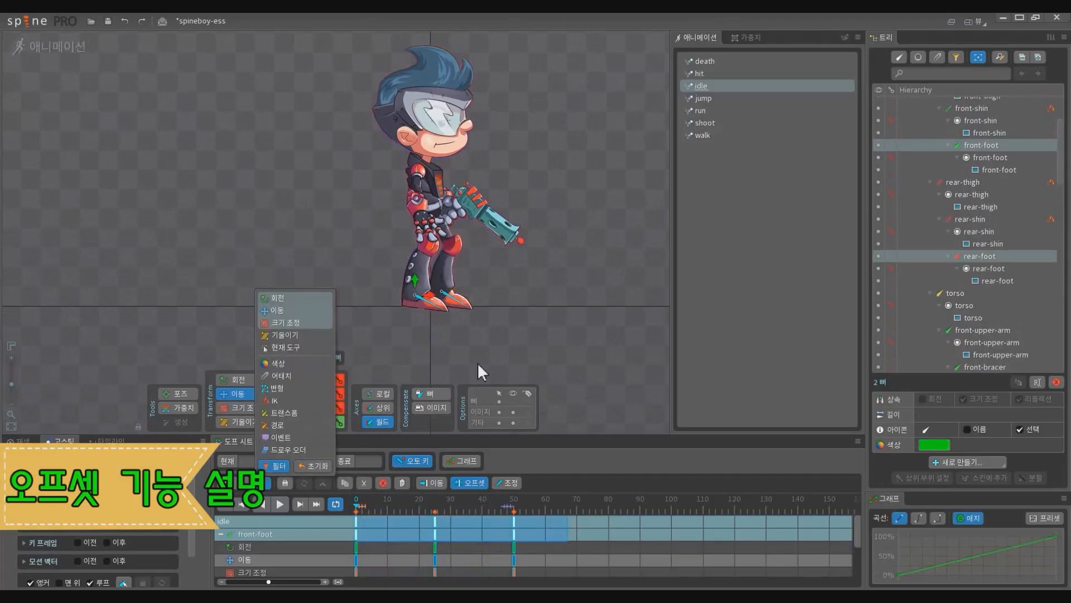
{"action": "left_click", "coordinate": [263, 484]}
{"action": "left_click_drag", "start_coordinate": [581, 551], "coordinate": [355, 517]}
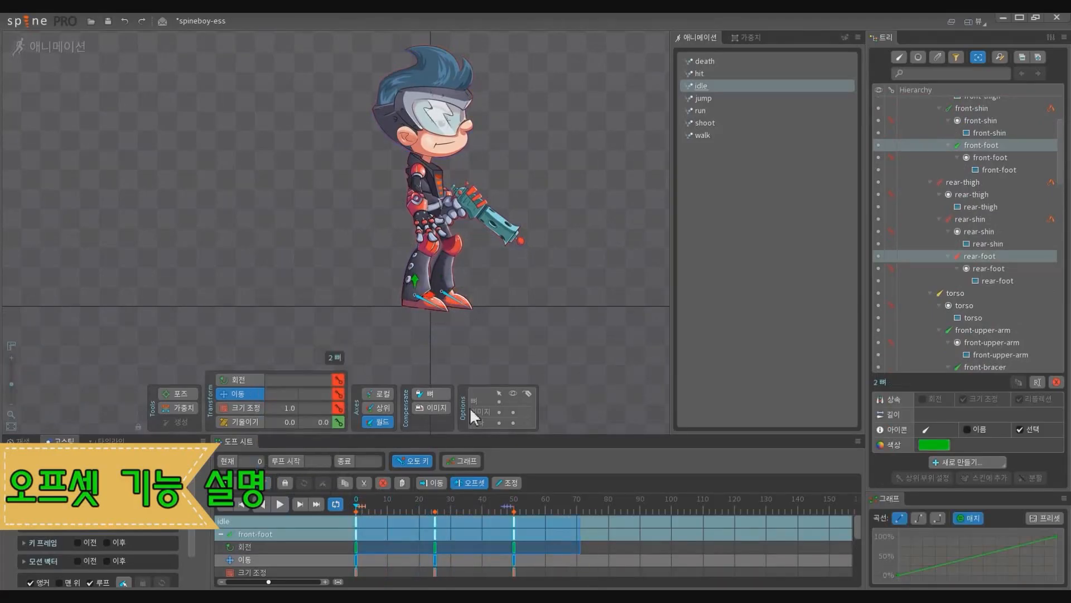
{"action": "key", "text": "c"}
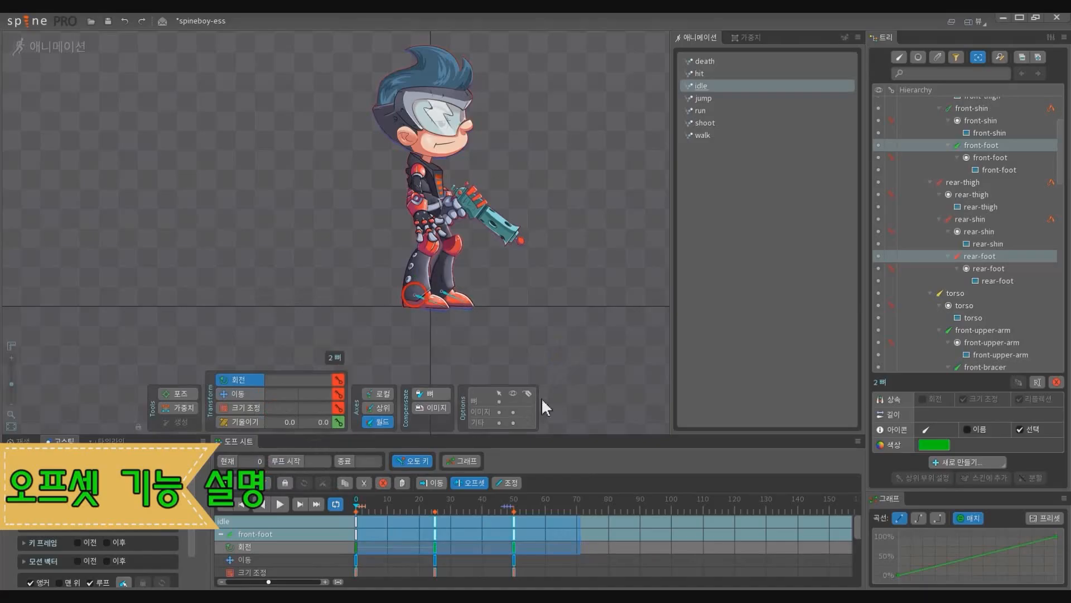
{"action": "left_click", "coordinate": [635, 537]}
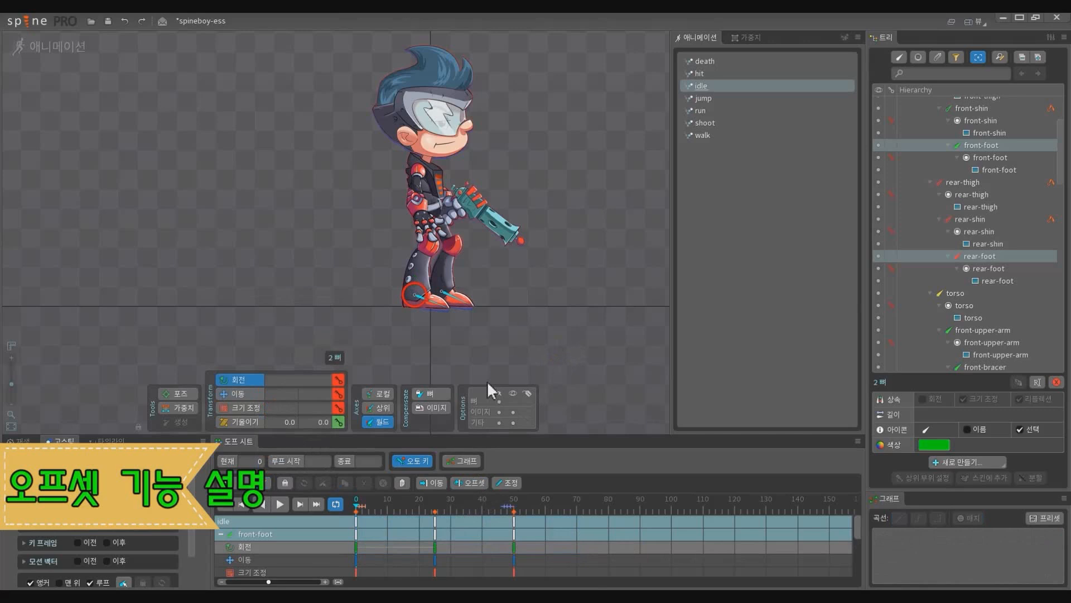
{"action": "left_click", "coordinate": [510, 487]}
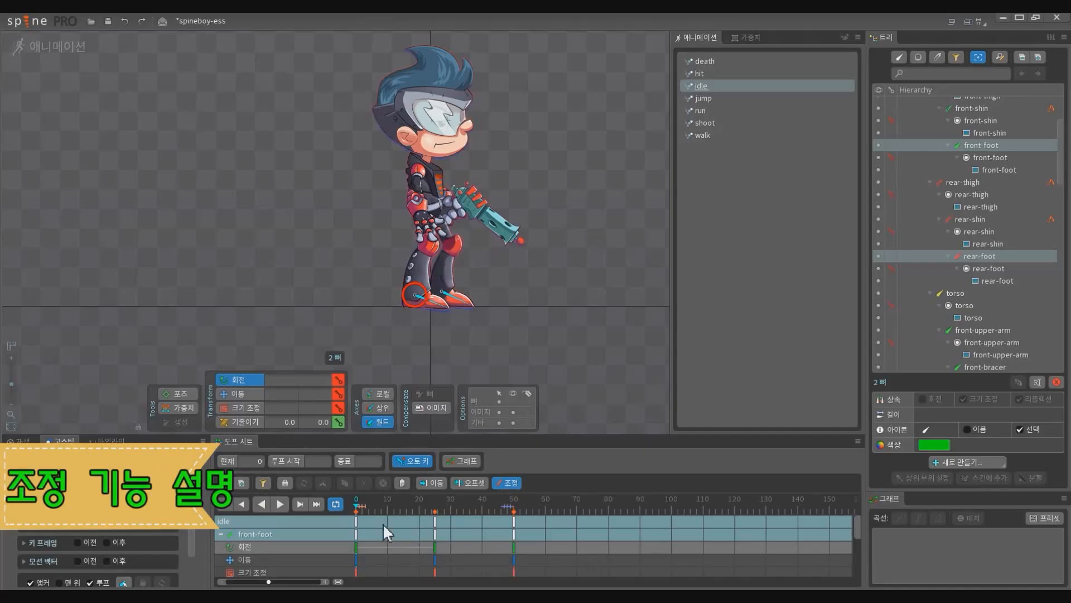
Step: Copy both foot bones' keys at frame 0 and paste them at frame 50
{"action": "left_click", "coordinate": [356, 523]}
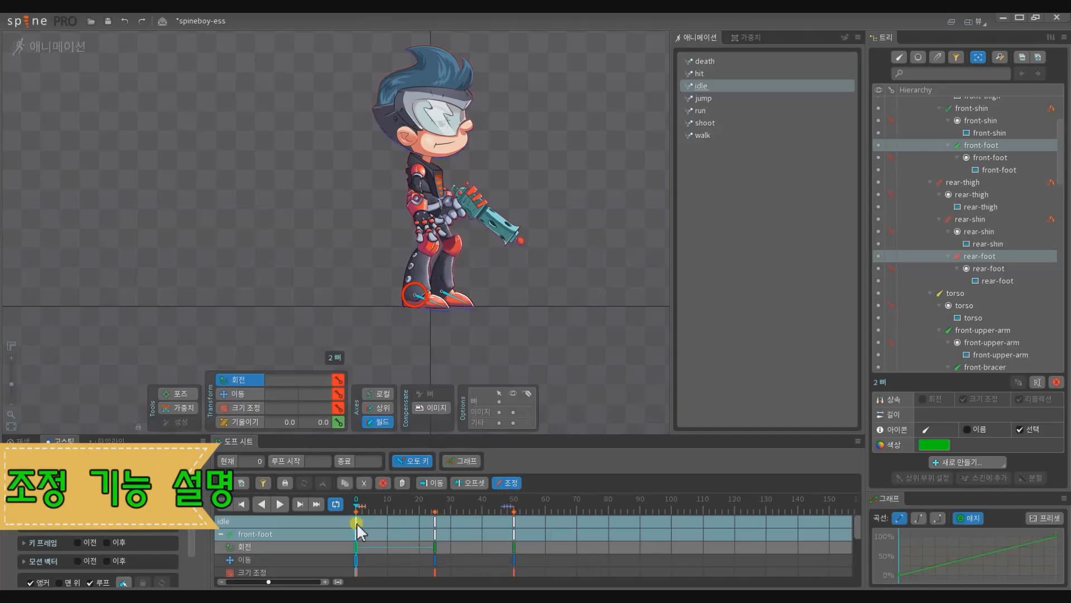
{"action": "key", "text": "ctrl+c"}
{"action": "left_click", "coordinate": [508, 527]}
{"action": "key", "text": "ctrl+v"}
Step: Select all keys of the front-foot and rear-foot bones from frame 0 to 50 in Adjust mode
{"action": "left_click_drag", "start_coordinate": [588, 560], "coordinate": [353, 518]}
{"action": "left_click", "coordinate": [635, 550]}
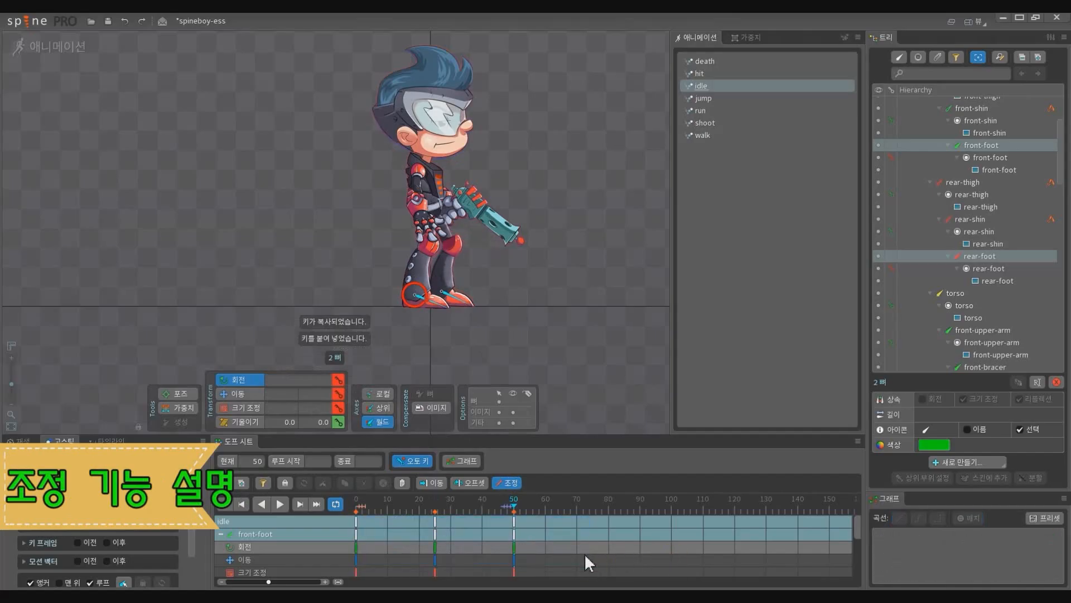
{"action": "left_click_drag", "start_coordinate": [568, 540], "coordinate": [345, 503]}
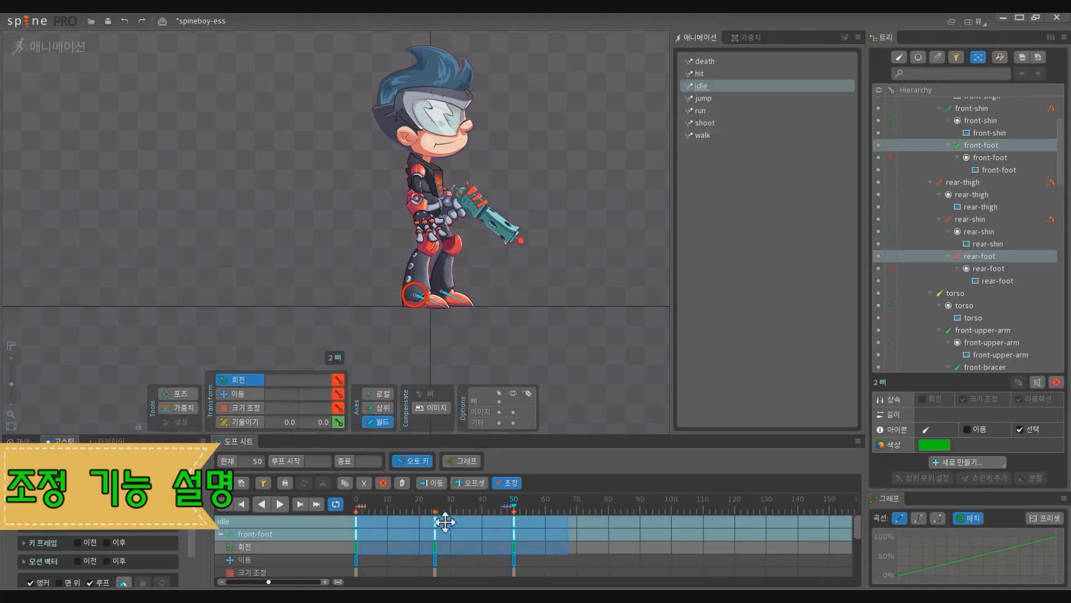
Step: Rotate both feet downward at frame 25 with Adjust (조정) applied to all their keys, and check the keys at frames 25 and 50
{"action": "left_click", "coordinate": [438, 504]}
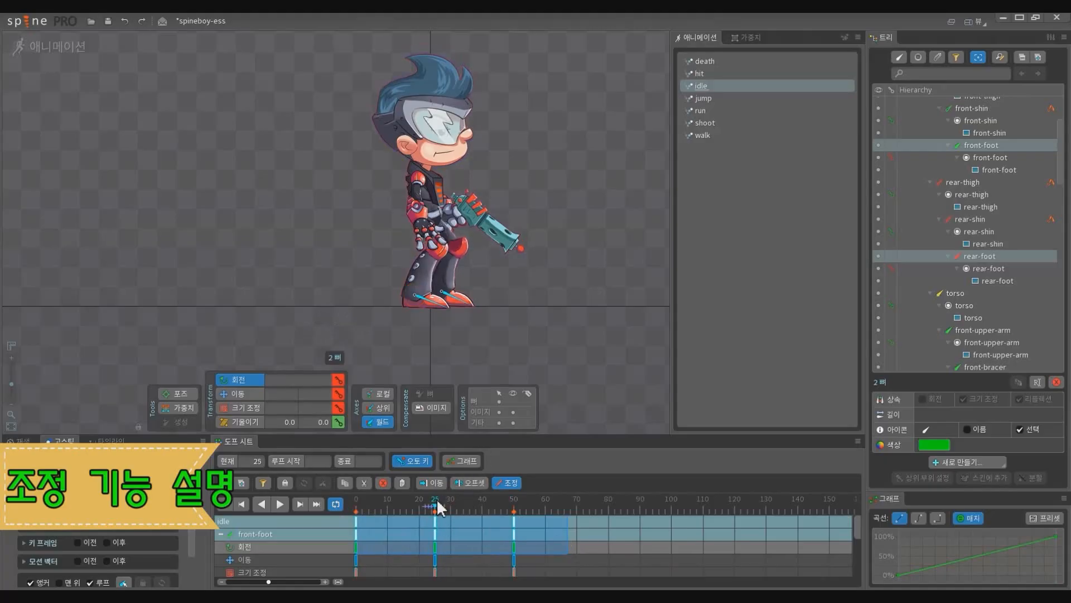
{"action": "left_click_drag", "start_coordinate": [527, 336], "coordinate": [457, 377]}
{"action": "left_click", "coordinate": [591, 546]}
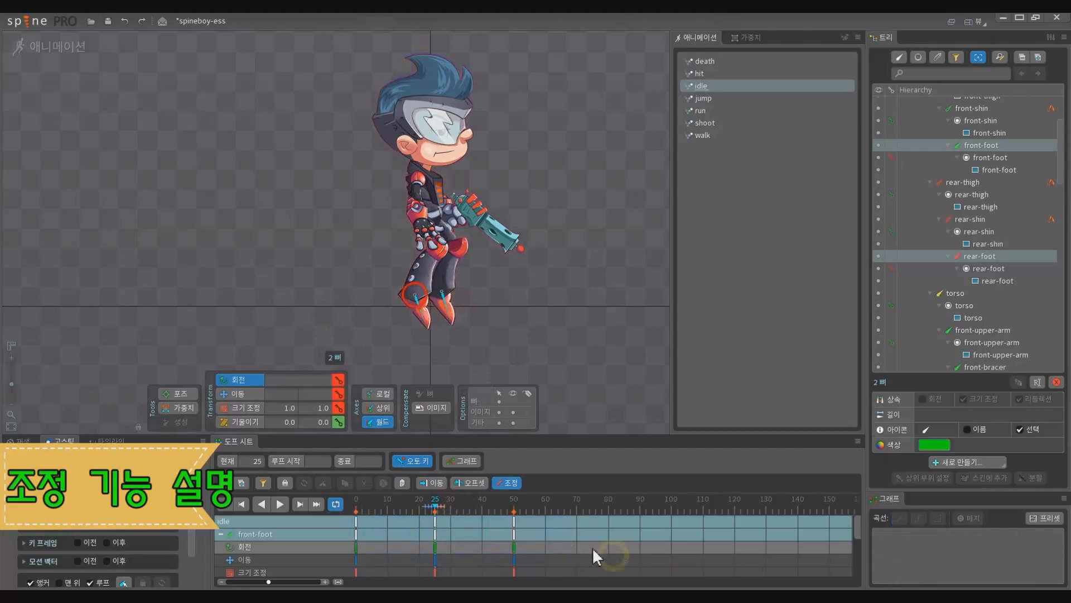
{"action": "left_click", "coordinate": [514, 516]}
{"action": "double_click", "coordinate": [436, 519]}
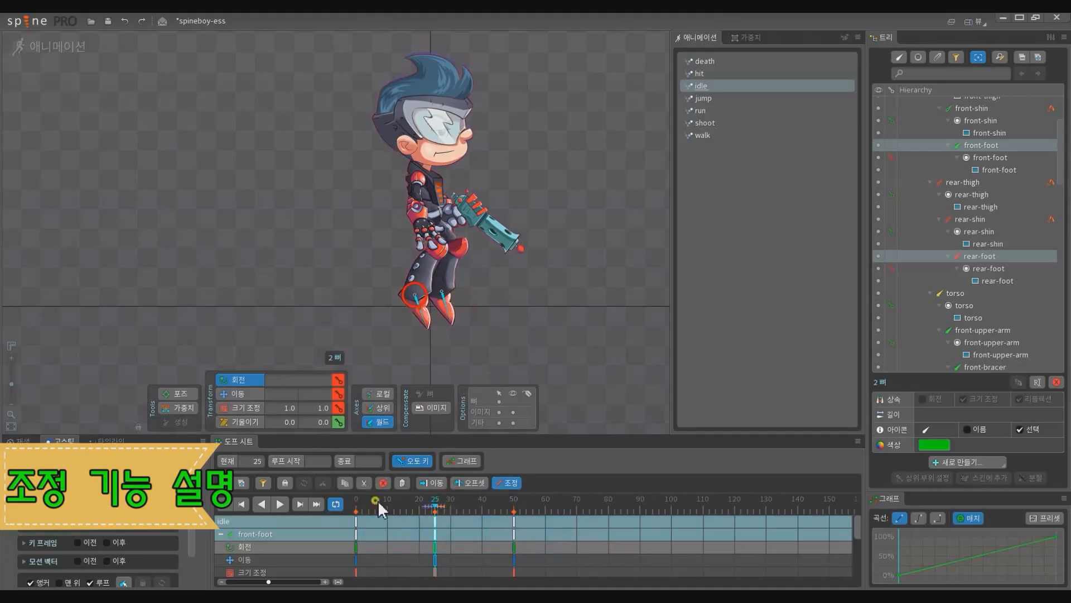
Step: With all feet keys selected, turn Adjust off, rotate both feet flat at frame 0, and compare the keys at frames 0 and 25
{"action": "left_click", "coordinate": [357, 502]}
{"action": "left_click_drag", "start_coordinate": [576, 547], "coordinate": [346, 469]}
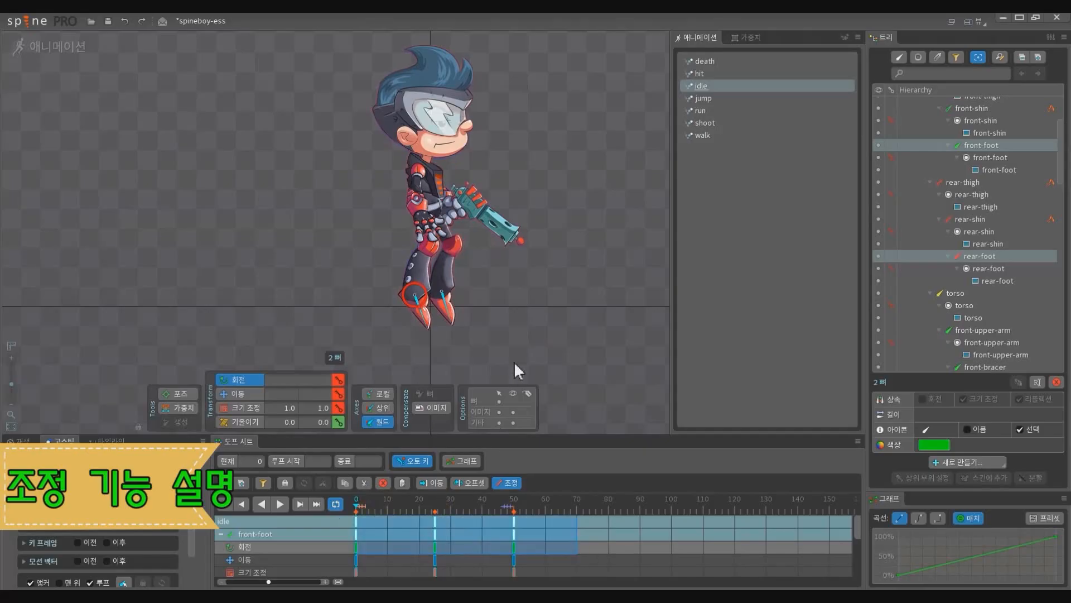
{"action": "left_click", "coordinate": [515, 483]}
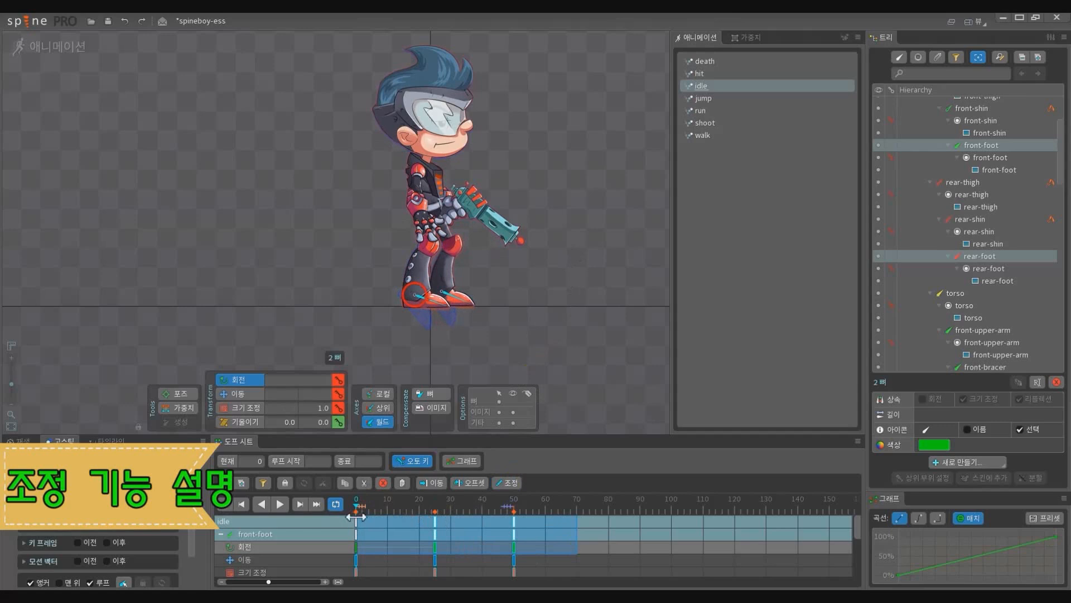
{"action": "left_click", "coordinate": [501, 554]}
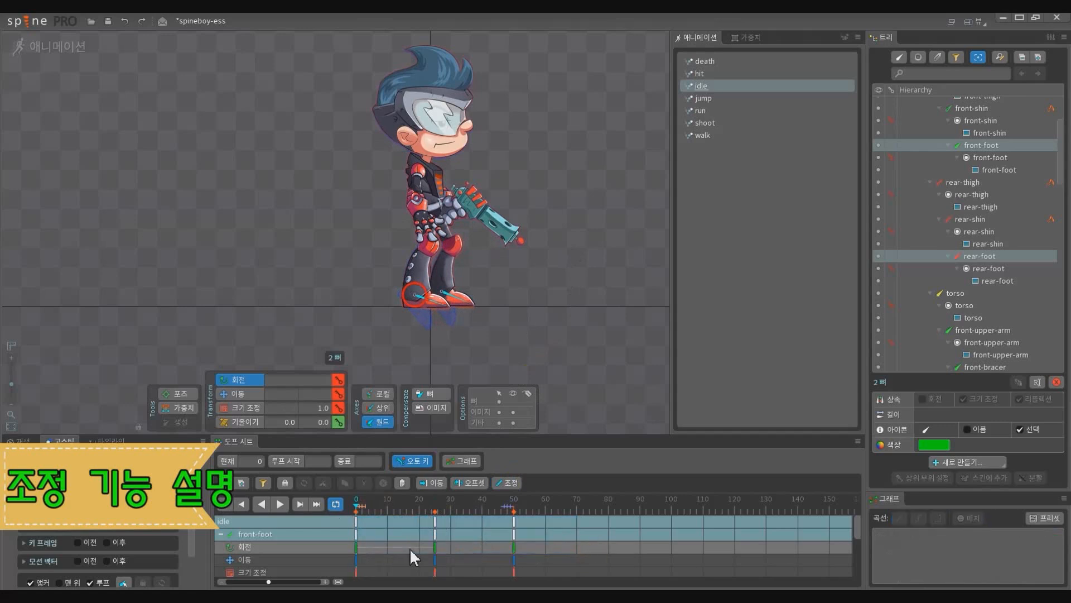
{"action": "left_click", "coordinate": [357, 524]}
{"action": "left_click", "coordinate": [435, 518]}
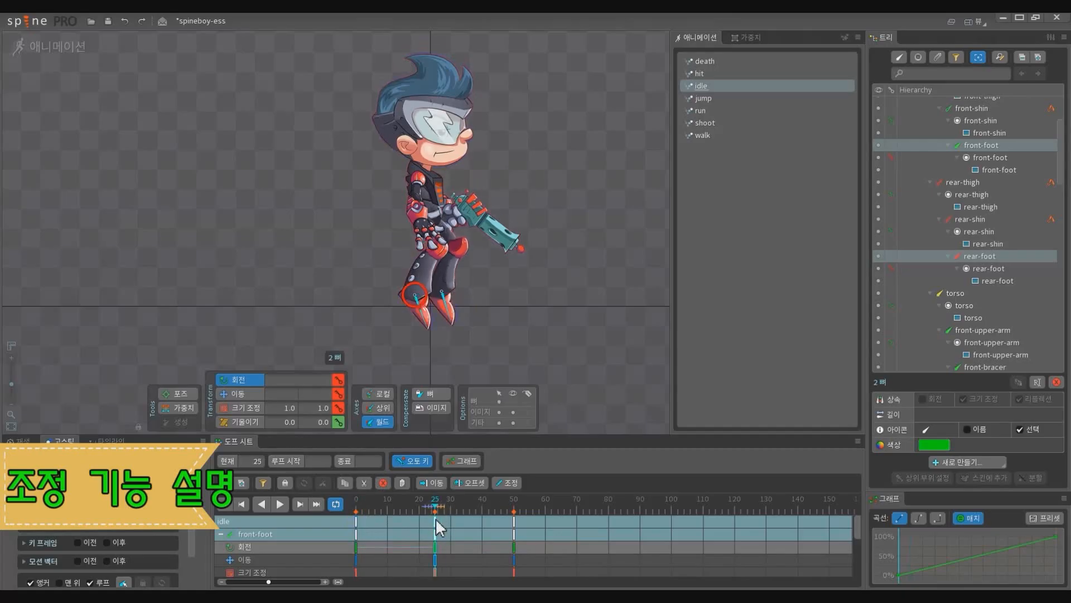
Step: Compare the foot pose at frames 0 and 25 and undo the rotation made at frame 0
{"action": "left_click", "coordinate": [353, 504]}
{"action": "mouse_move", "coordinate": [352, 504]}
{"action": "left_mouse_down"}
{"action": "mouse_move", "coordinate": [432, 517]}
{"action": "mouse_move", "coordinate": [353, 511]}
{"action": "left_mouse_up"}
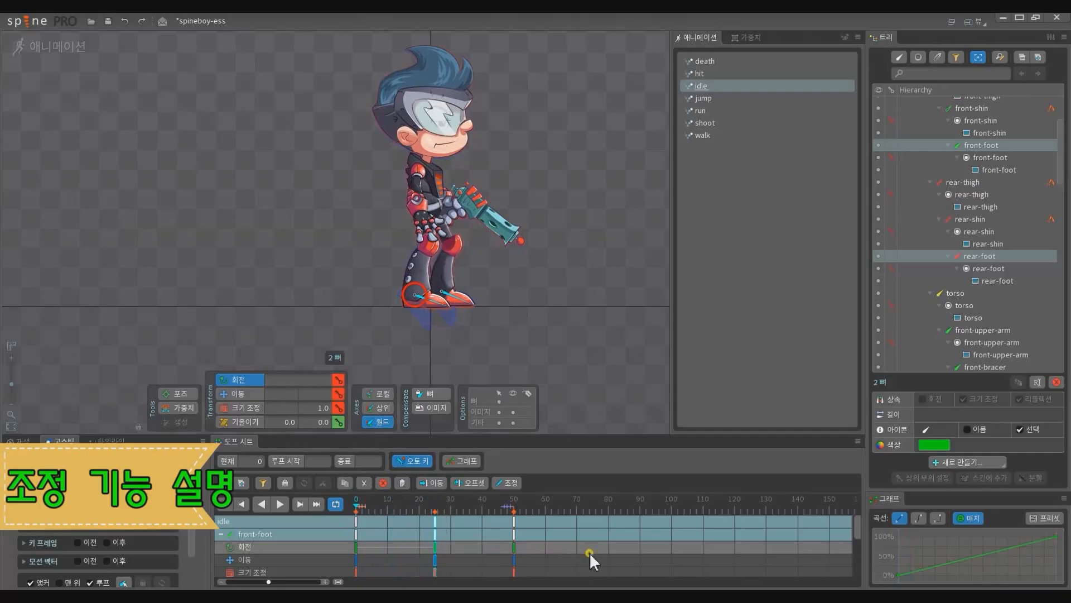
{"action": "left_click_drag", "start_coordinate": [591, 552], "coordinate": [353, 500]}
{"action": "left_click", "coordinate": [674, 541]}
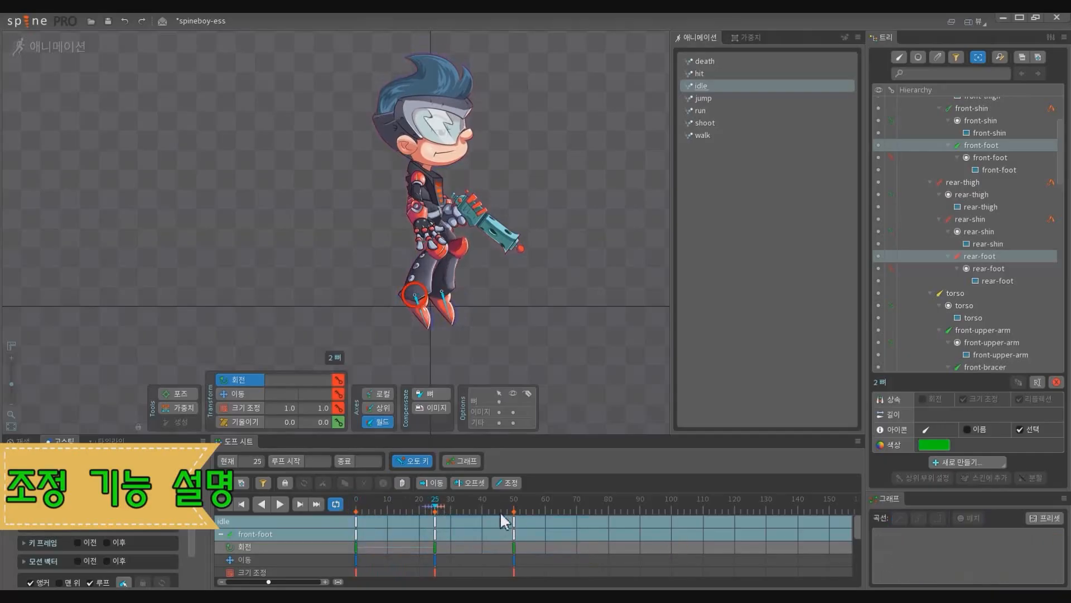
Step: Select all feet keys, turn Adjust on, rotate both feet up to nearly flat, and check the pose at frames 0, 25 and 50
{"action": "left_click_drag", "start_coordinate": [560, 551], "coordinate": [357, 516]}
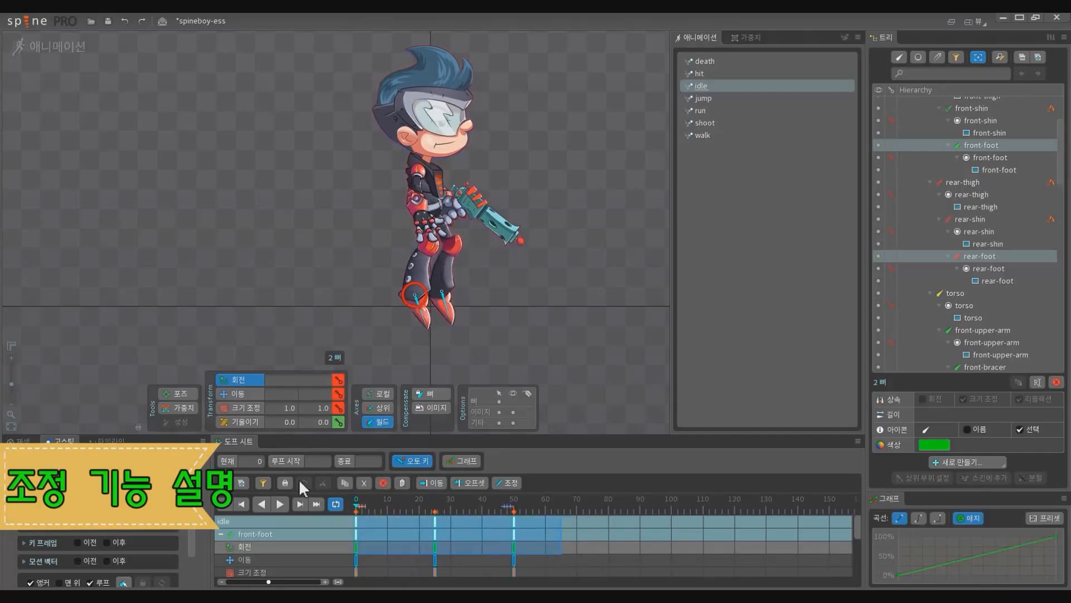
{"action": "left_click", "coordinate": [506, 482]}
{"action": "left_click_drag", "start_coordinate": [493, 356], "coordinate": [527, 292]}
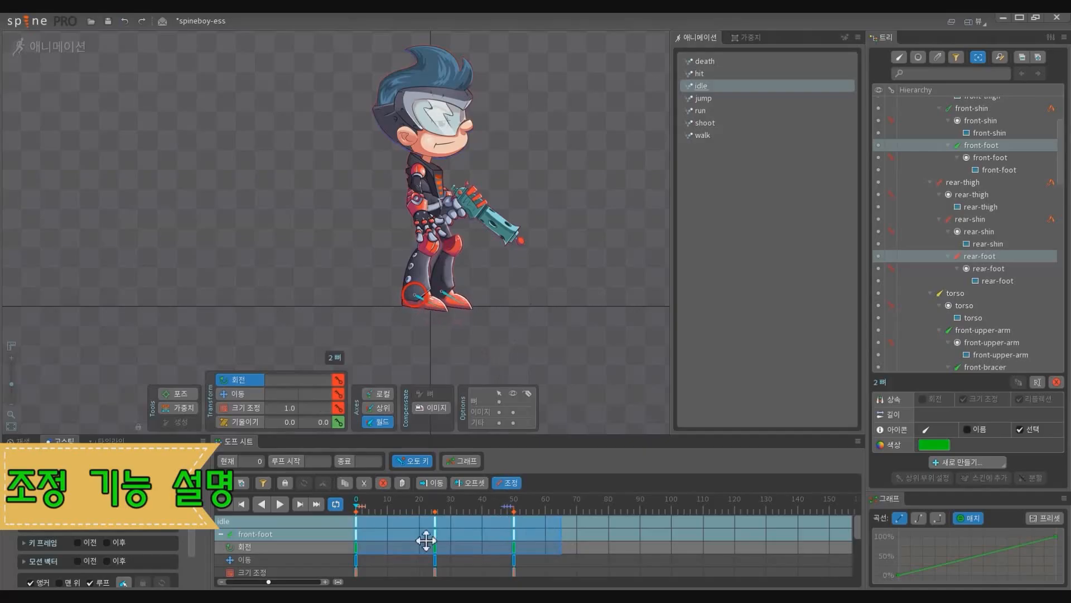
{"action": "left_click", "coordinate": [612, 559]}
{"action": "left_click_drag", "start_coordinate": [453, 504], "coordinate": [351, 507]}
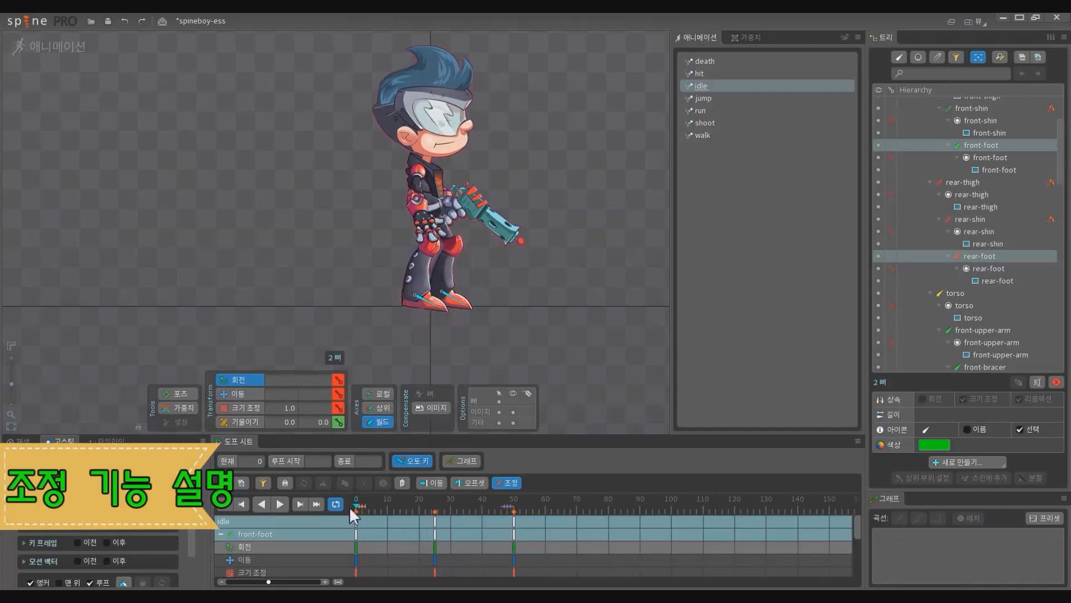
{"action": "left_click", "coordinate": [440, 521]}
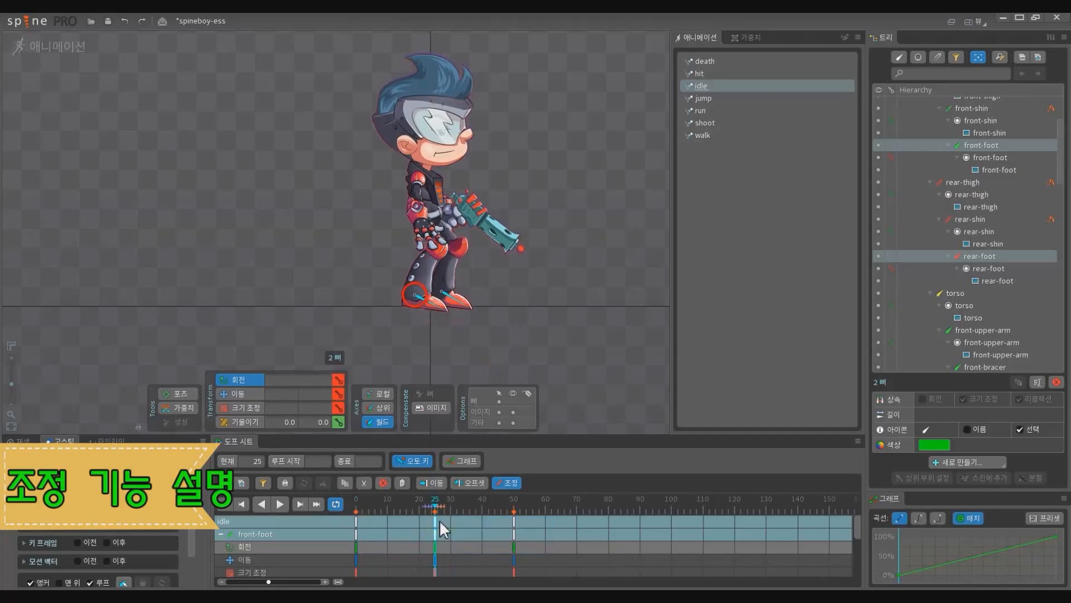
{"action": "left_click", "coordinate": [514, 521]}
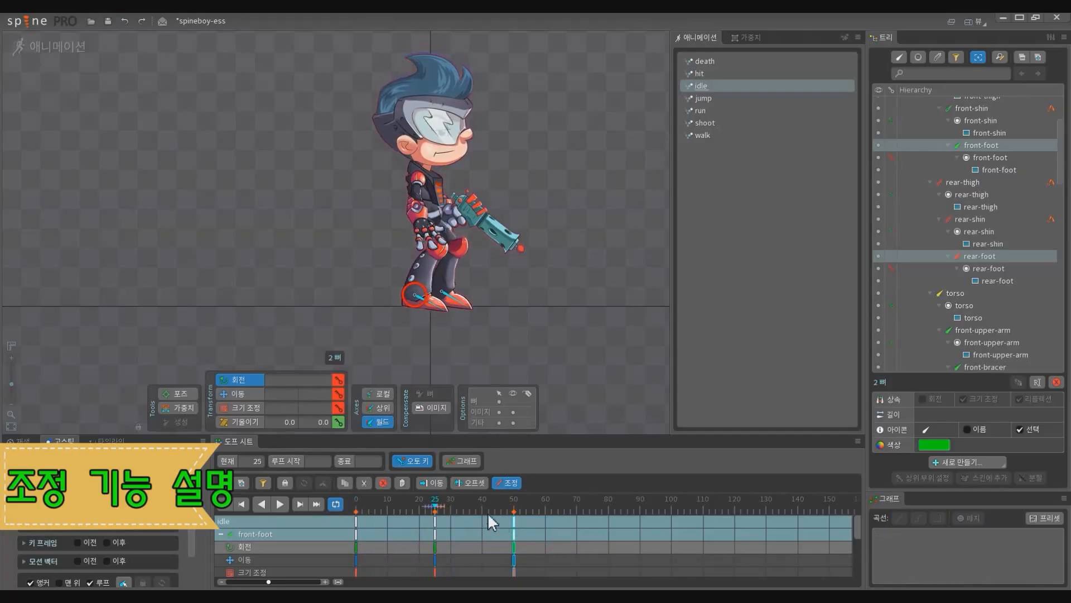
Step: Turn Adjust off, rotate both feet slightly downward at frame 25 with all keys selected, and compare the pose at the other keyframes
{"action": "left_click", "coordinate": [508, 485]}
{"action": "left_click_drag", "start_coordinate": [550, 551], "coordinate": [301, 503]}
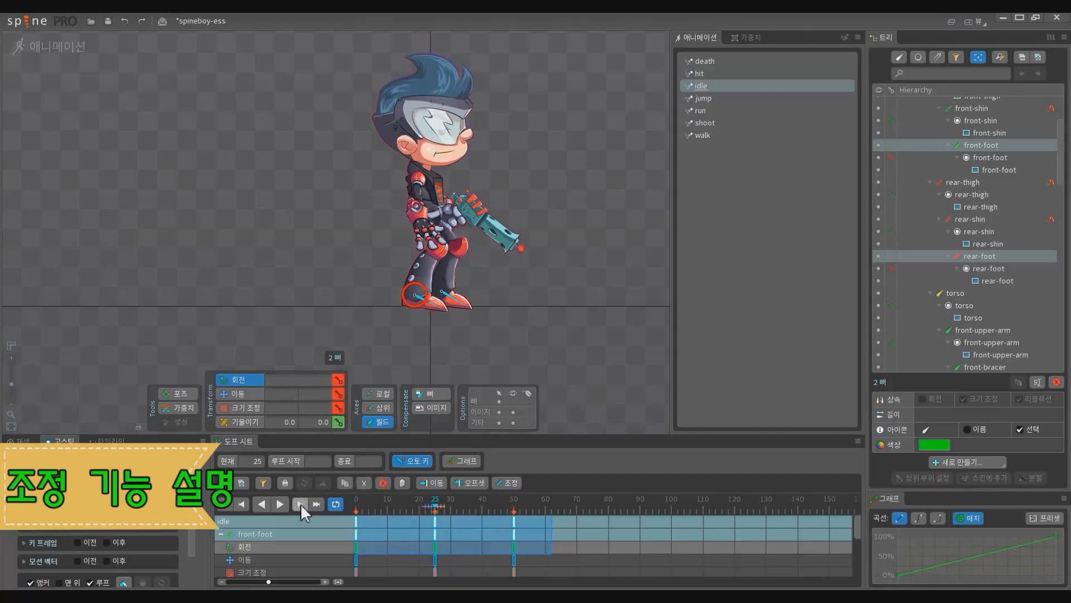
{"action": "left_click_drag", "start_coordinate": [515, 330], "coordinate": [489, 363]}
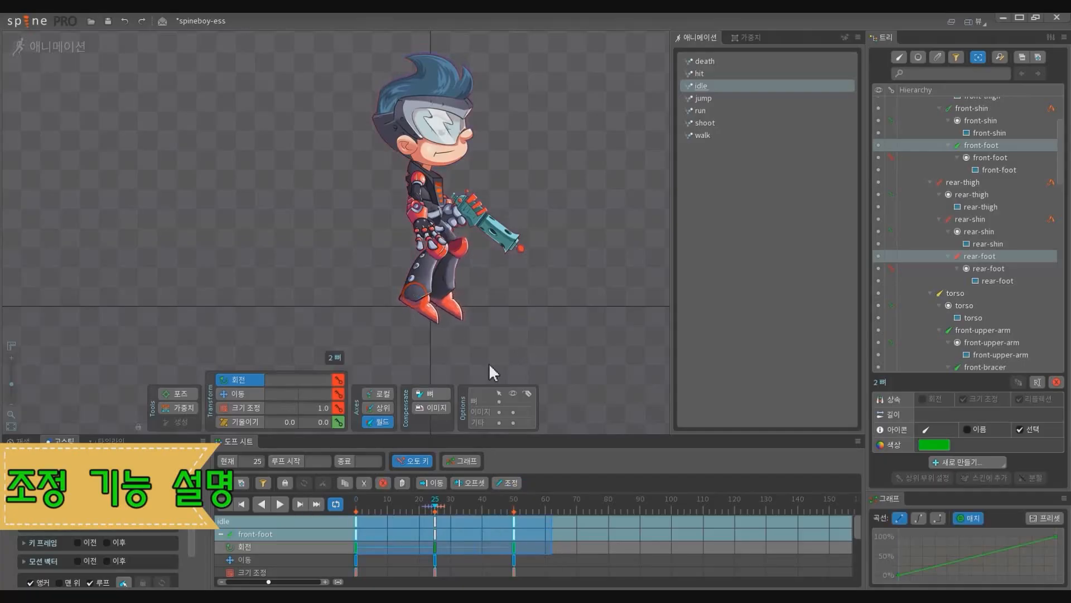
{"action": "left_click", "coordinate": [597, 547]}
{"action": "left_click_drag", "start_coordinate": [373, 506], "coordinate": [327, 506]}
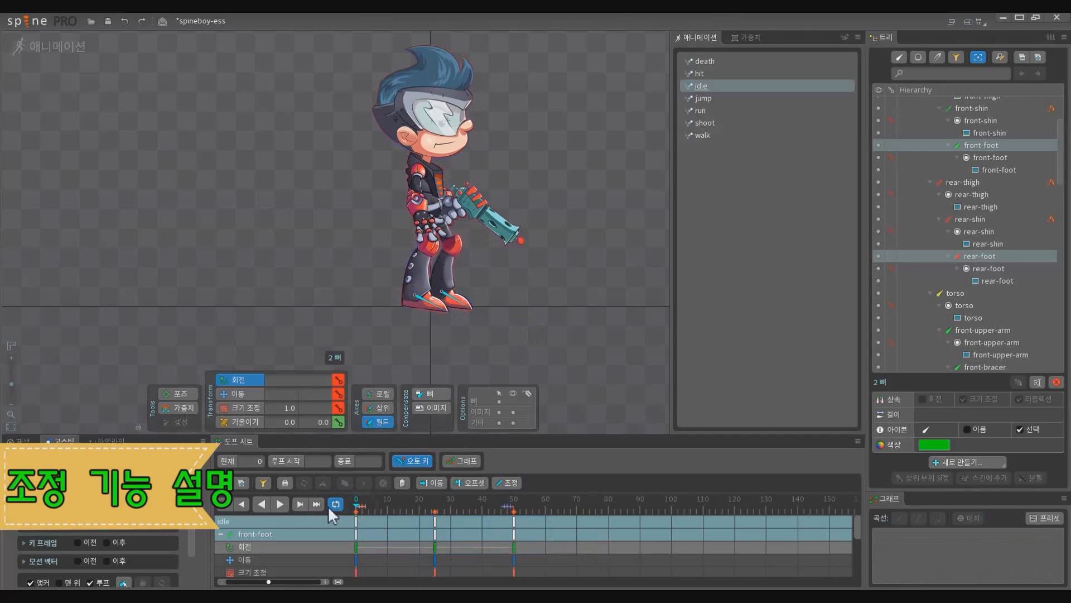
{"action": "left_click", "coordinate": [516, 521]}
{"action": "left_click", "coordinate": [435, 518]}
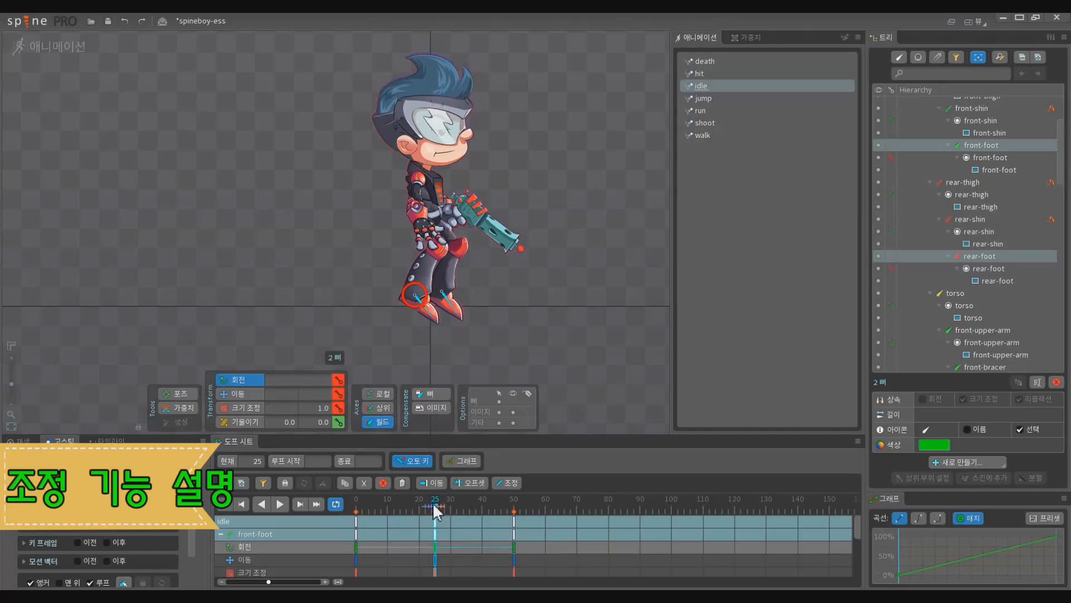
Step: With Adjust off and all feet keys selected, rotate the feet further at frame 25, and undo both foot rotations
{"action": "left_click_drag", "start_coordinate": [571, 554], "coordinate": [350, 475]}
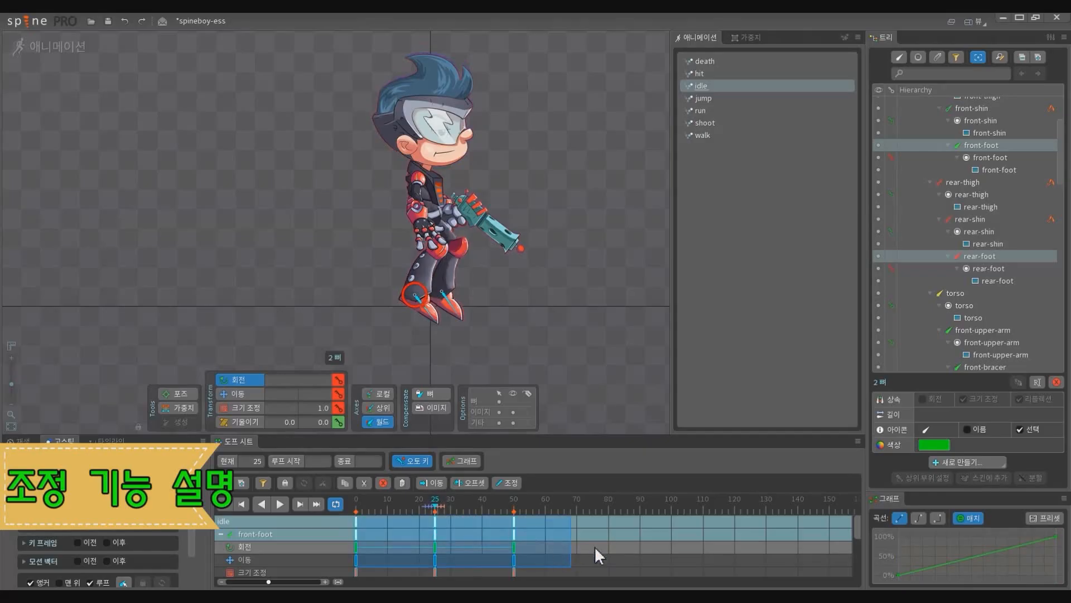
{"action": "left_click_drag", "start_coordinate": [594, 545], "coordinate": [300, 505]}
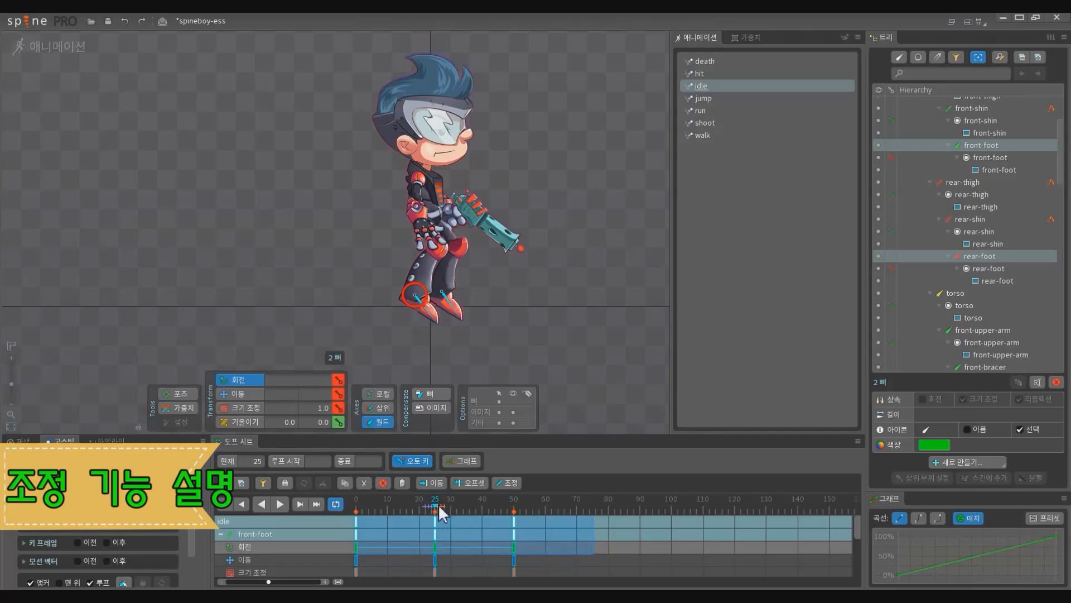
{"action": "mouse_move", "coordinate": [437, 504]}
{"action": "left_mouse_down"}
{"action": "mouse_move", "coordinate": [474, 506]}
{"action": "mouse_move", "coordinate": [434, 508]}
{"action": "left_mouse_up"}
{"action": "left_click_drag", "start_coordinate": [487, 324], "coordinate": [377, 372]}
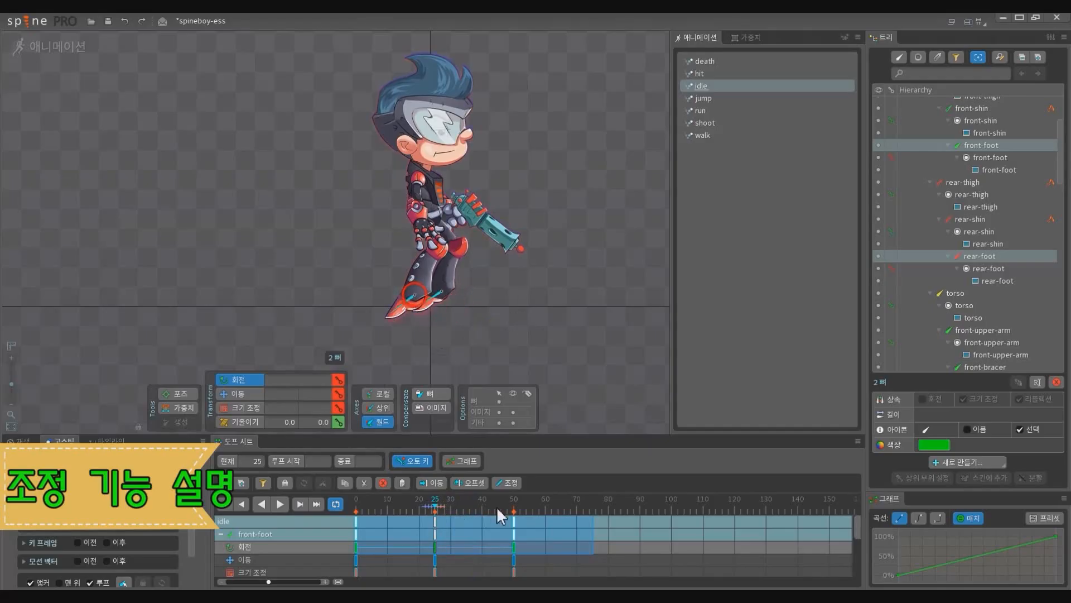
{"action": "key", "text": "ctrl+z"}
{"action": "key", "text": "ctrl+z"}
Step: Turn Adjust on, rotate both feet downward across all selected keys, undo that rotation, and turn Adjust off again
{"action": "left_click", "coordinate": [508, 483]}
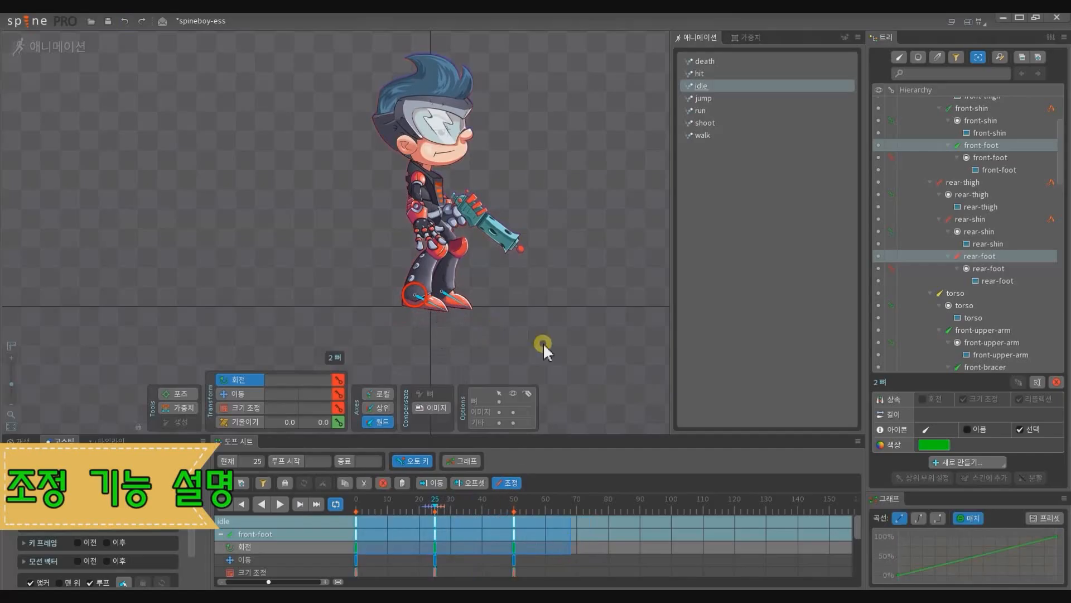
{"action": "left_click_drag", "start_coordinate": [543, 343], "coordinate": [463, 389]}
{"action": "left_click_drag", "start_coordinate": [552, 553], "coordinate": [290, 519]}
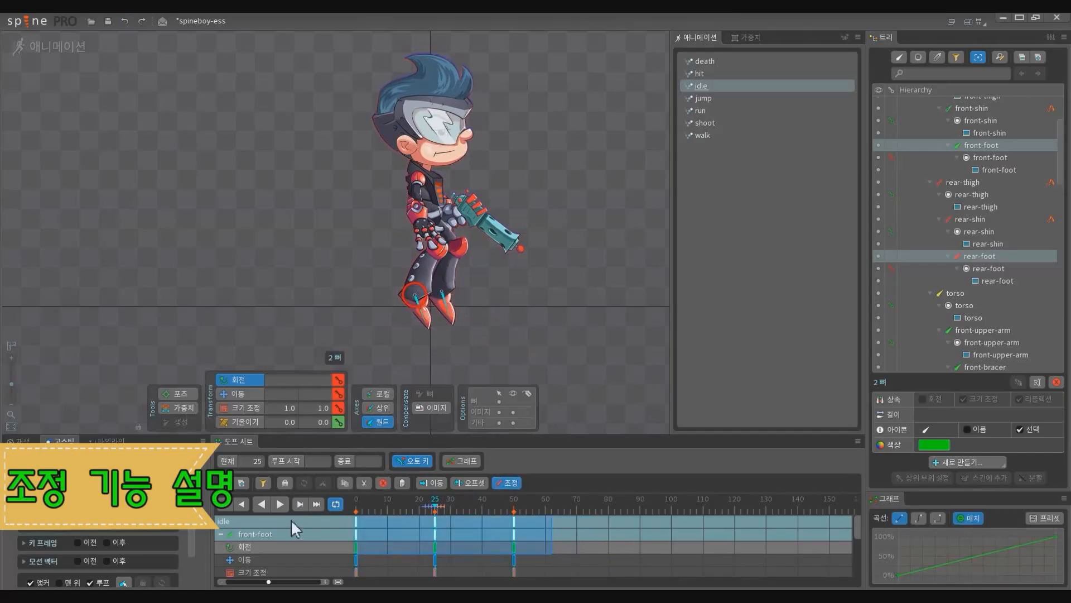
{"action": "key", "text": "ctrl+z"}
{"action": "left_click", "coordinate": [511, 482]}
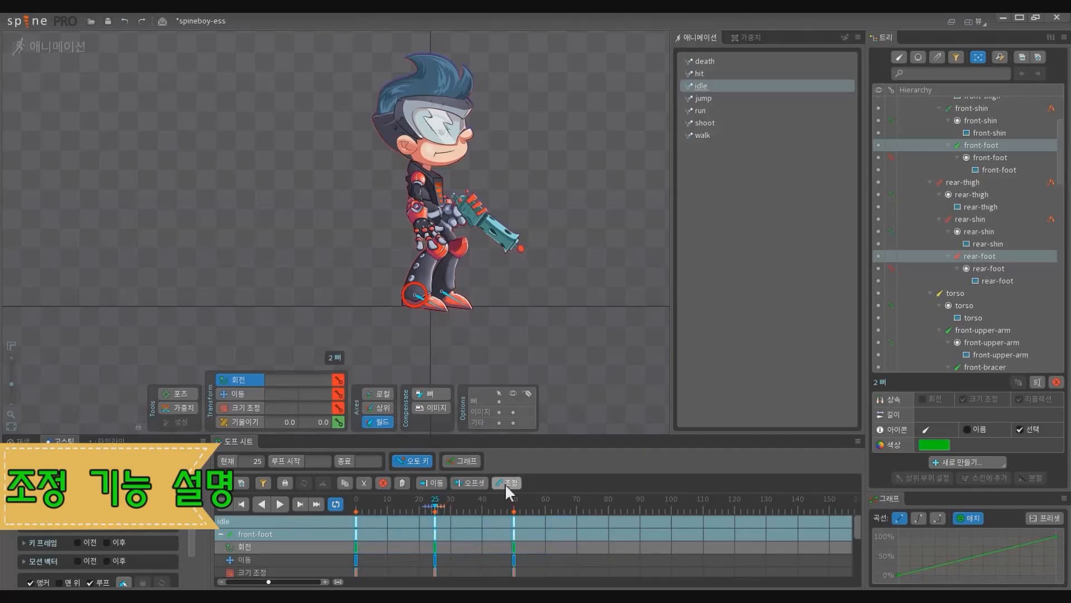
Step: Deselect the foot bones, play the idle animation, and return the timeline to frame 0
{"action": "left_click_drag", "start_coordinate": [509, 351], "coordinate": [534, 364]}
{"action": "scroll", "coordinate": [534, 363], "scroll_direction": "down", "scroll_amount": 1}
{"action": "key", "text": "d"}
{"action": "key", "text": "space"}
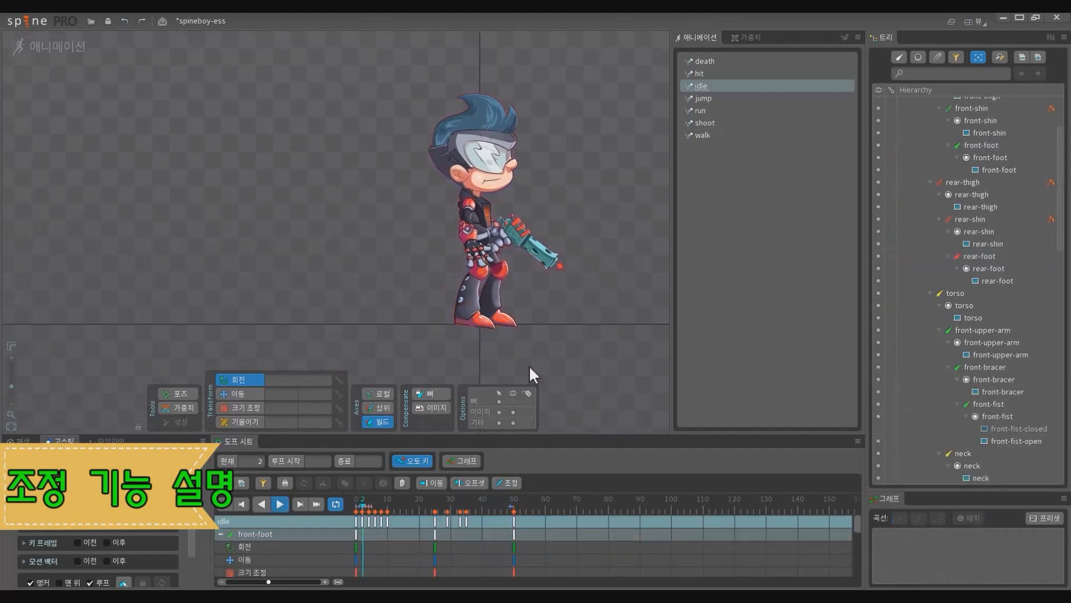
{"action": "key", "text": "d"}
{"action": "left_click_drag", "start_coordinate": [450, 505], "coordinate": [356, 505]}
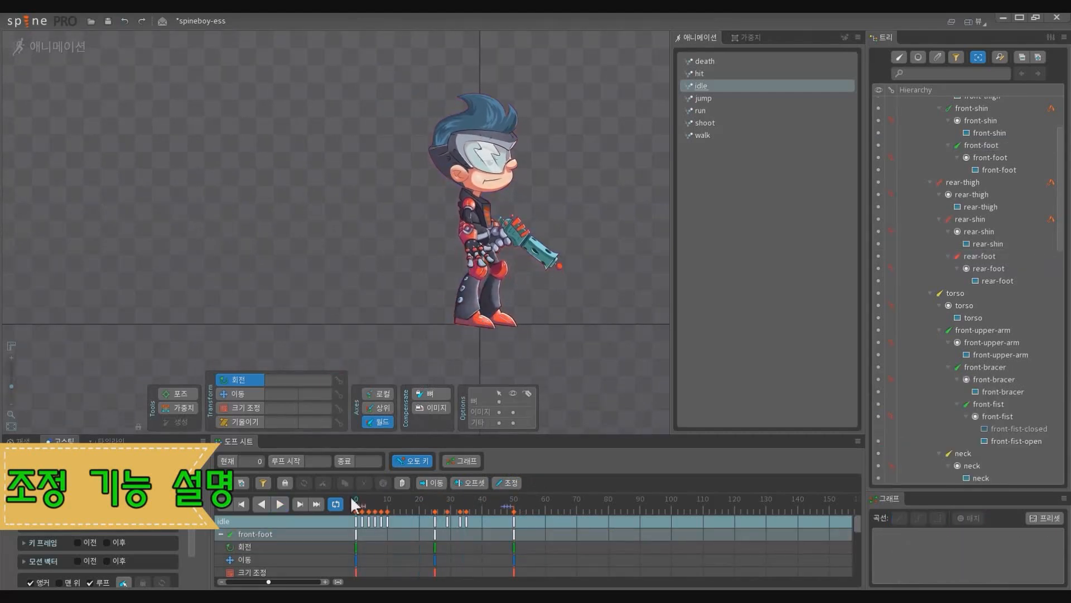
Step: Select the front-upper-arm and front-bracer bones together on the character
{"action": "left_click", "coordinate": [480, 217]}
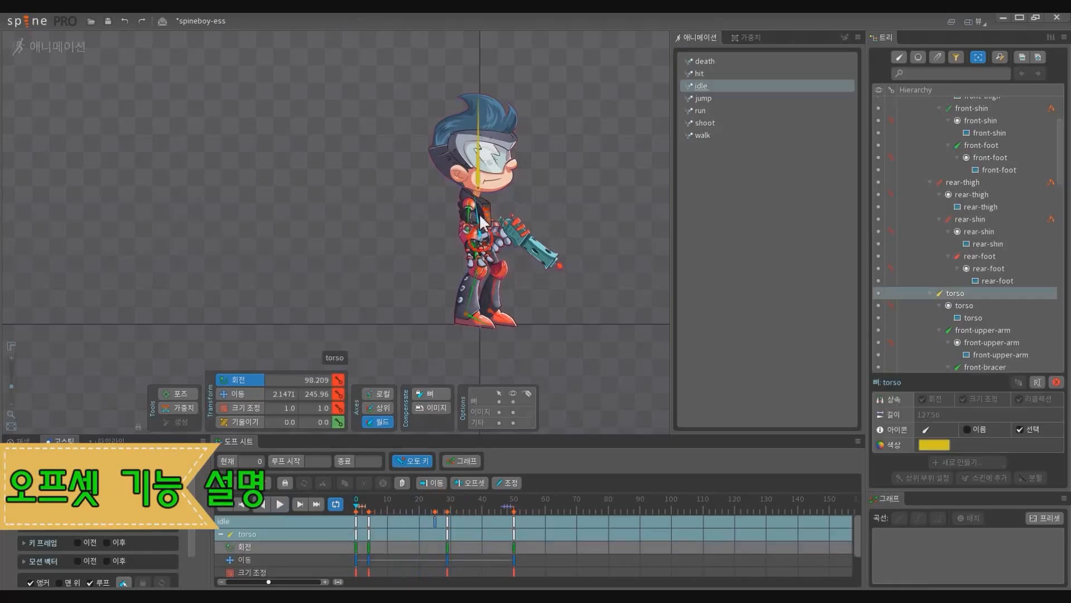
{"action": "scroll", "coordinate": [470, 218], "scroll_direction": "up", "scroll_amount": 2}
{"action": "left_click", "coordinate": [470, 216]}
{"action": "scroll", "coordinate": [472, 229], "scroll_direction": "up", "scroll_amount": 3}
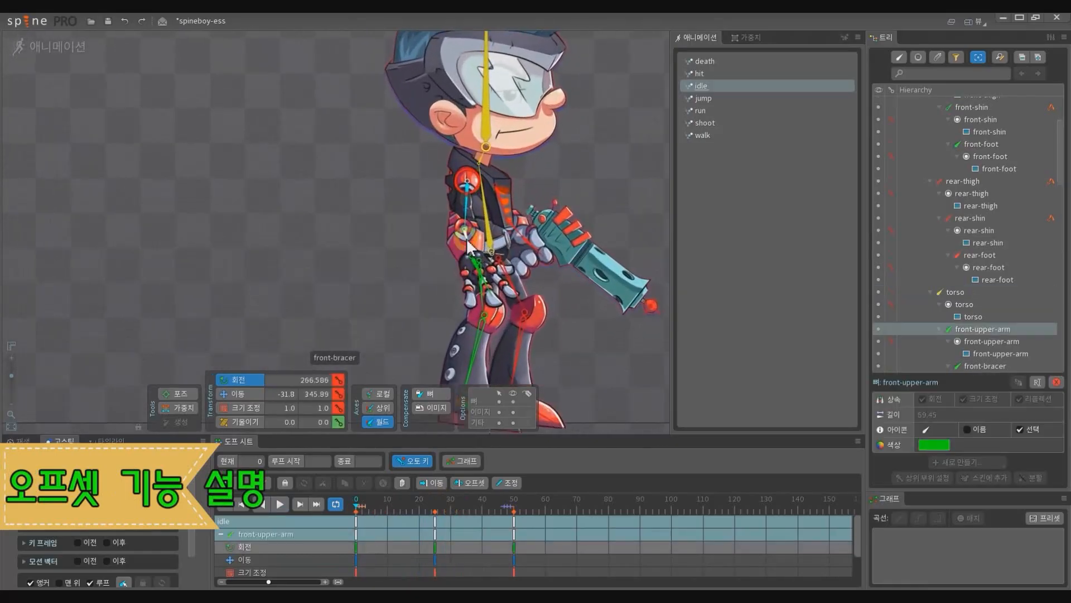
{"action": "left_click", "coordinate": [474, 248], "text": "ctrl"}
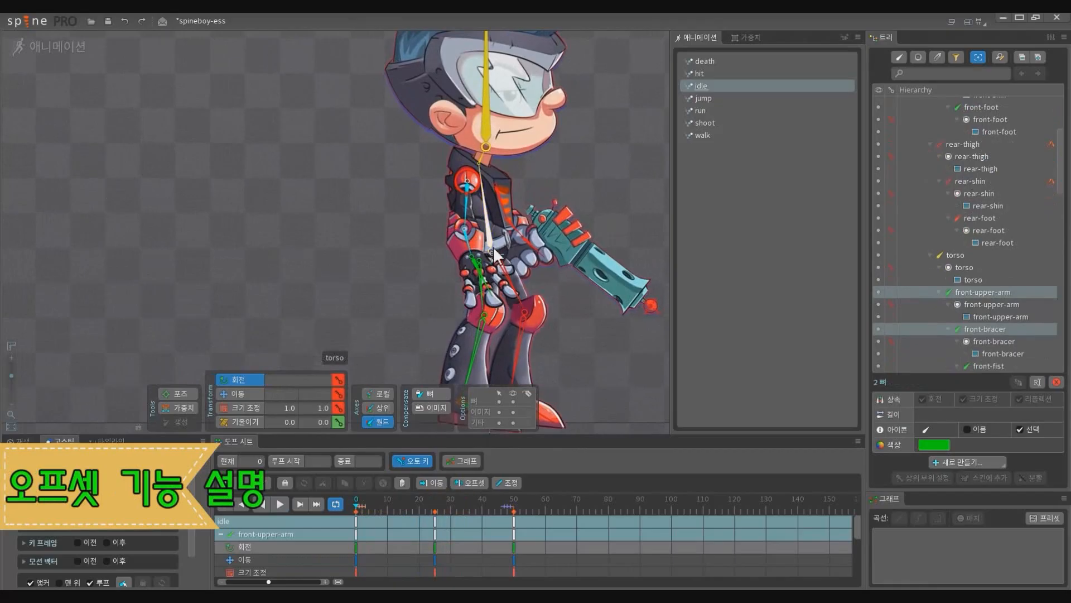
{"action": "scroll", "coordinate": [492, 239], "scroll_direction": "down", "scroll_amount": 4}
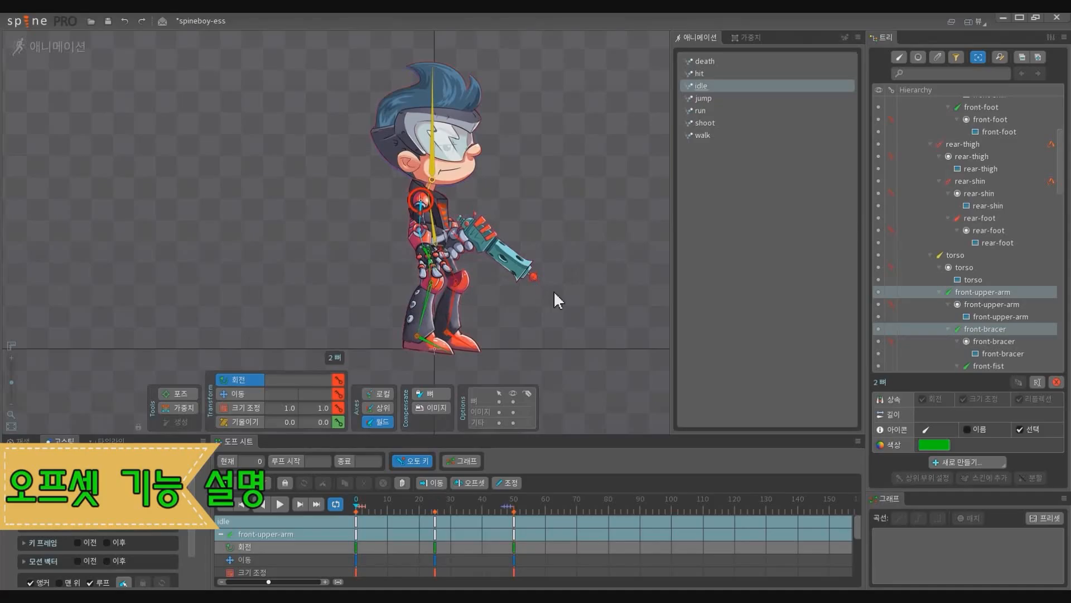
Step: Play the idle animation and move the timeline to the arm keyframe at frame 25
{"action": "key", "text": "space"}
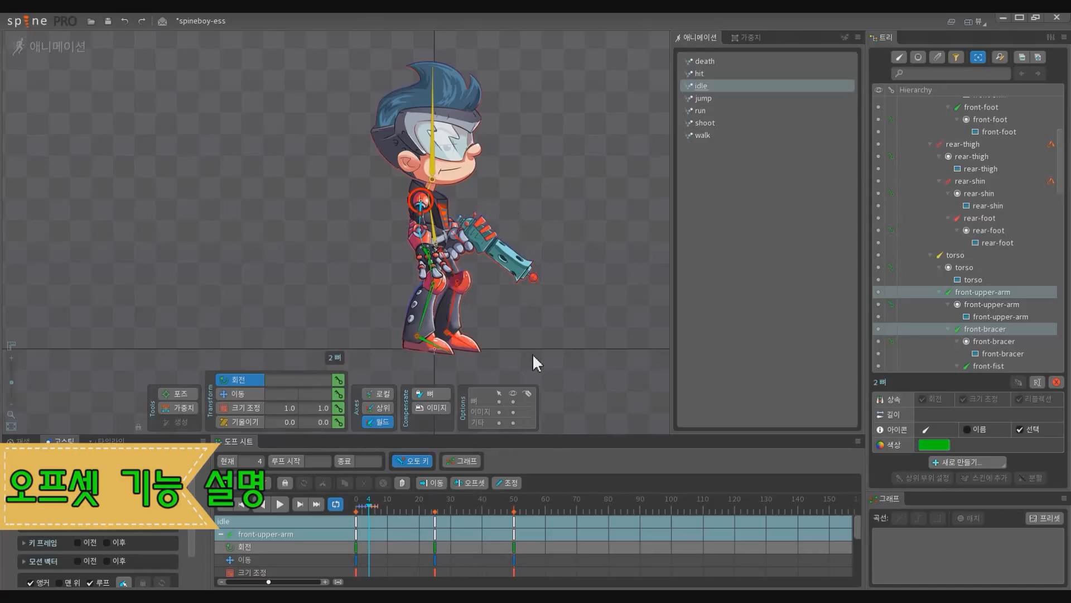
{"action": "left_click_drag", "start_coordinate": [532, 353], "coordinate": [561, 356]}
{"action": "key", "text": "ctrl+Left"}
{"action": "key", "text": "ctrl+Right"}
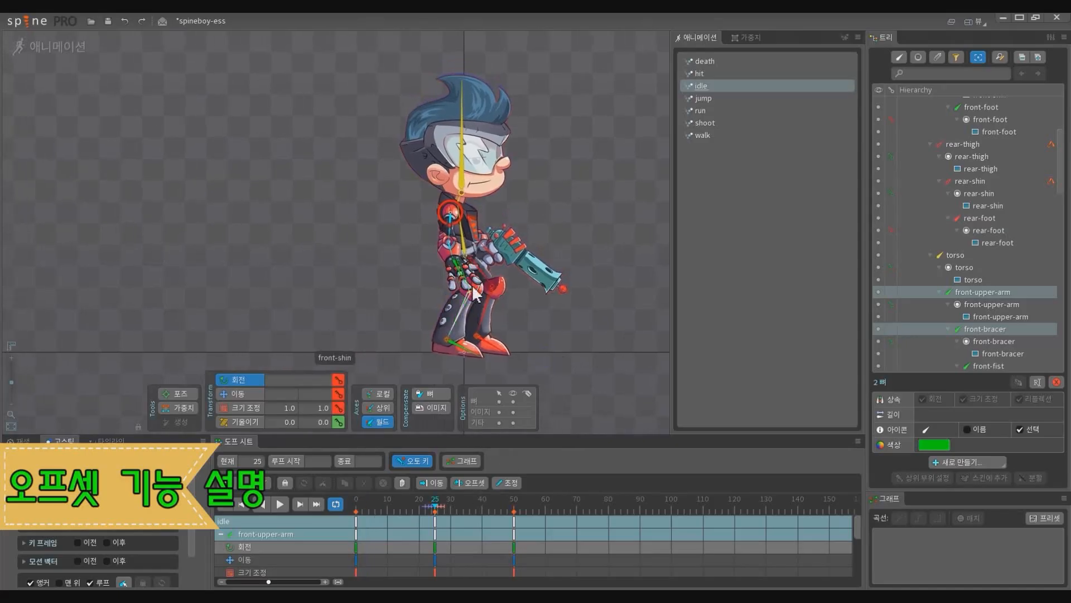
{"action": "key", "text": "space"}
Step: Reselect the front-upper-arm and front-bracer bones, rotate both at frame 25, and play the idle animation
{"action": "left_click", "coordinate": [451, 231]}
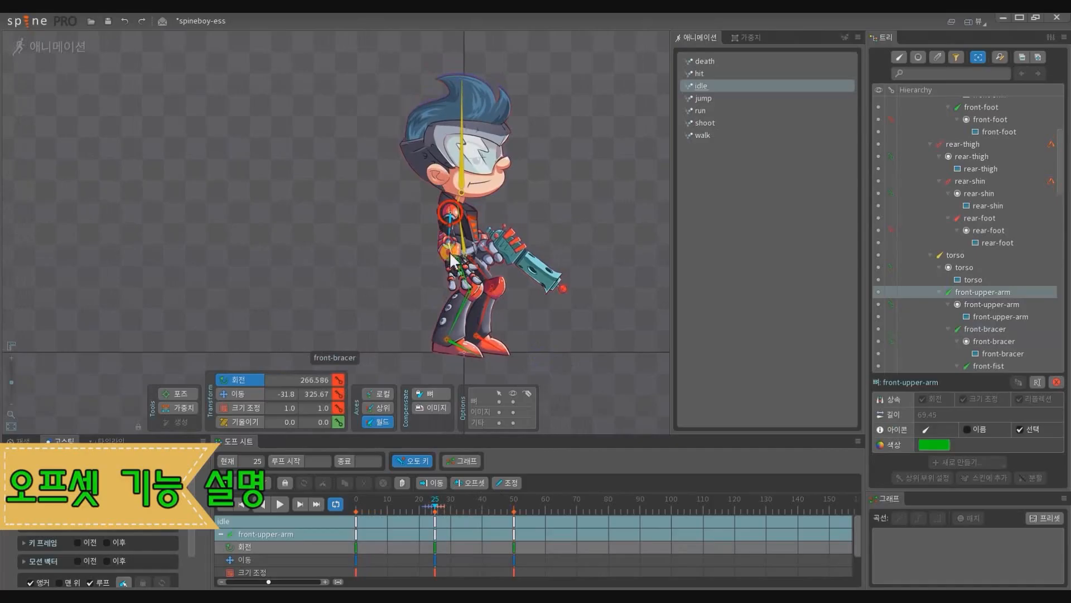
{"action": "left_click", "coordinate": [453, 255], "text": "ctrl"}
{"action": "key", "text": "ctrl+Left"}
{"action": "key", "text": "ctrl+Right"}
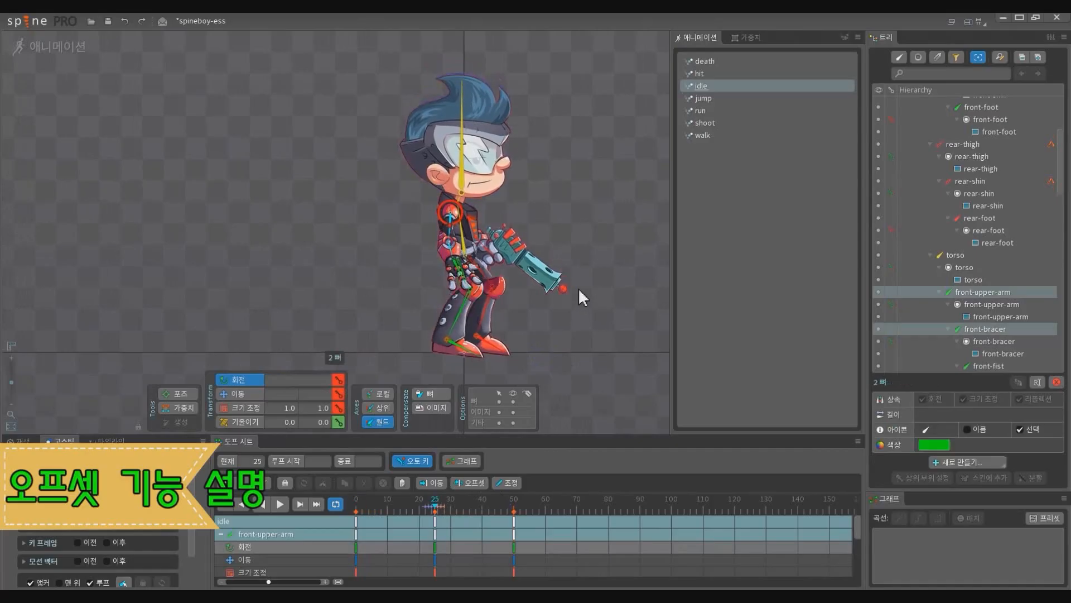
{"action": "left_click_drag", "start_coordinate": [576, 293], "coordinate": [578, 349]}
{"action": "key", "text": "space"}
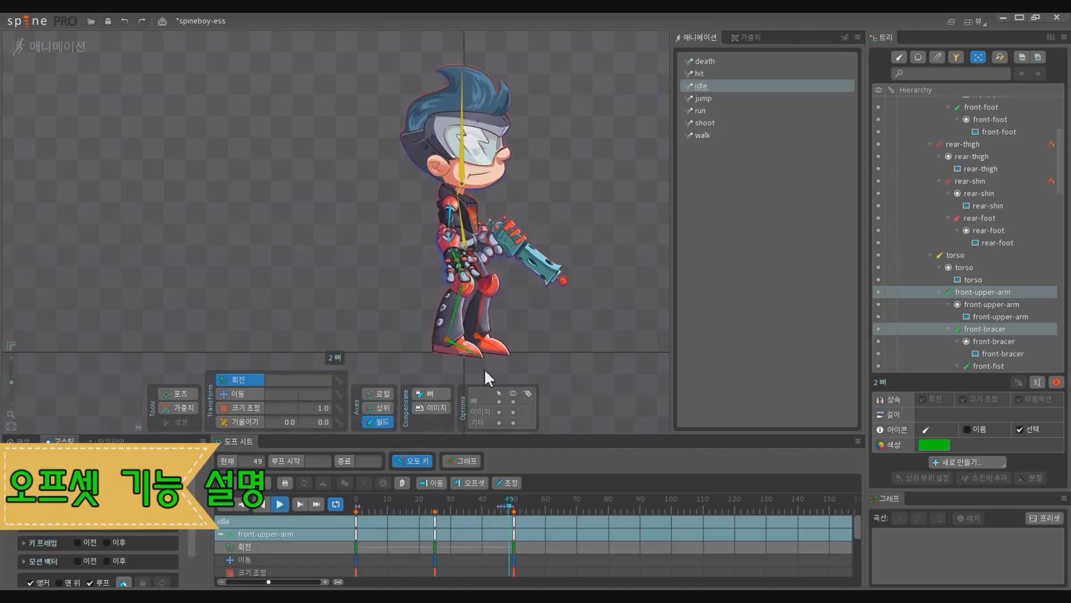
Step: Stop playback, move the timeline to frame 25, select the torso bone and go to its keyframe at frame 29
{"action": "key", "text": "space"}
{"action": "key", "text": "Right"}
{"action": "key", "text": "Right"}
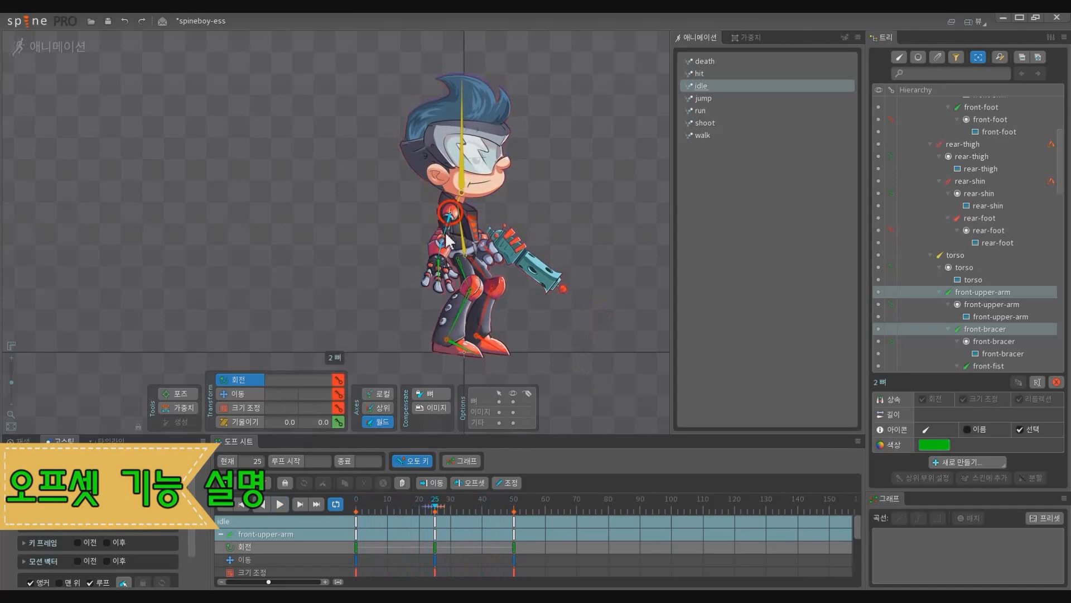
{"action": "left_click_drag", "start_coordinate": [406, 507], "coordinate": [435, 509]}
{"action": "left_click", "coordinate": [464, 252]}
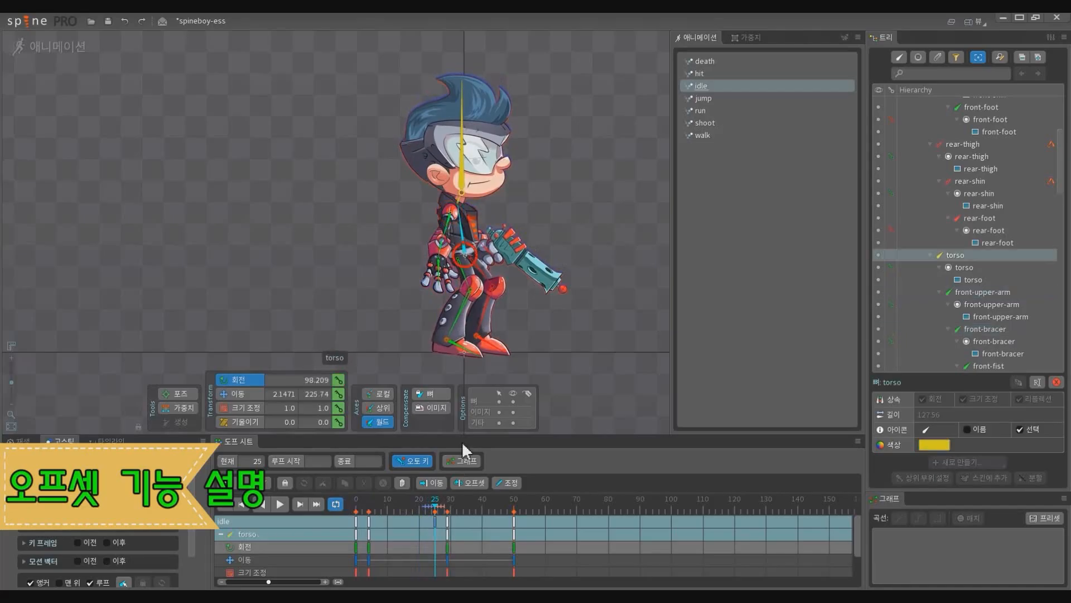
{"action": "left_click", "coordinate": [447, 507]}
Step: Select front-upper-arm and front-bracer together and move their frame 25 keys to frame 29
{"action": "left_click", "coordinate": [445, 247]}
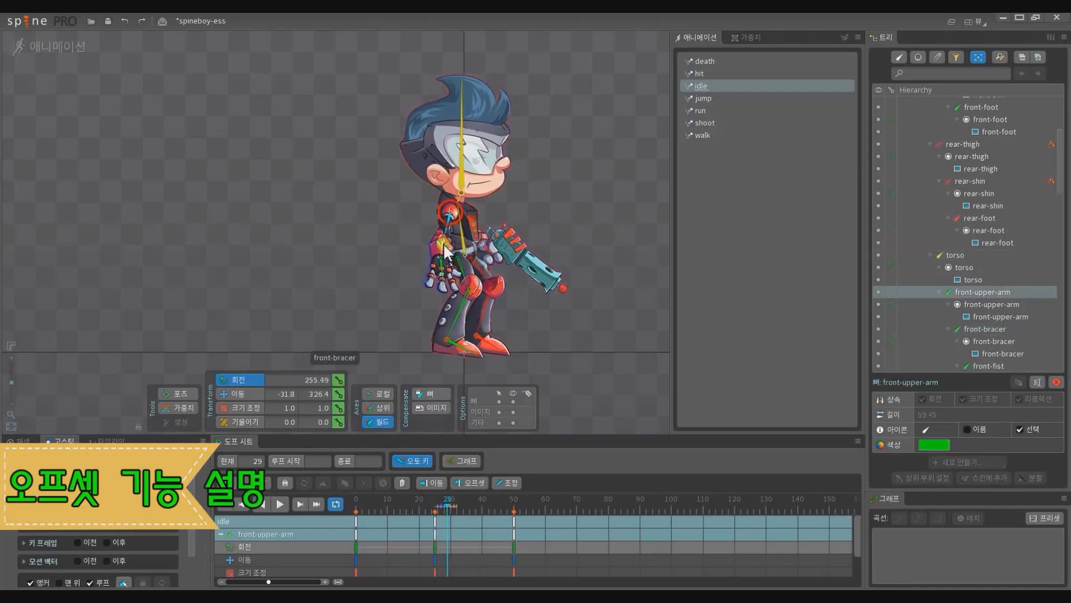
{"action": "left_click", "coordinate": [444, 246], "text": "ctrl"}
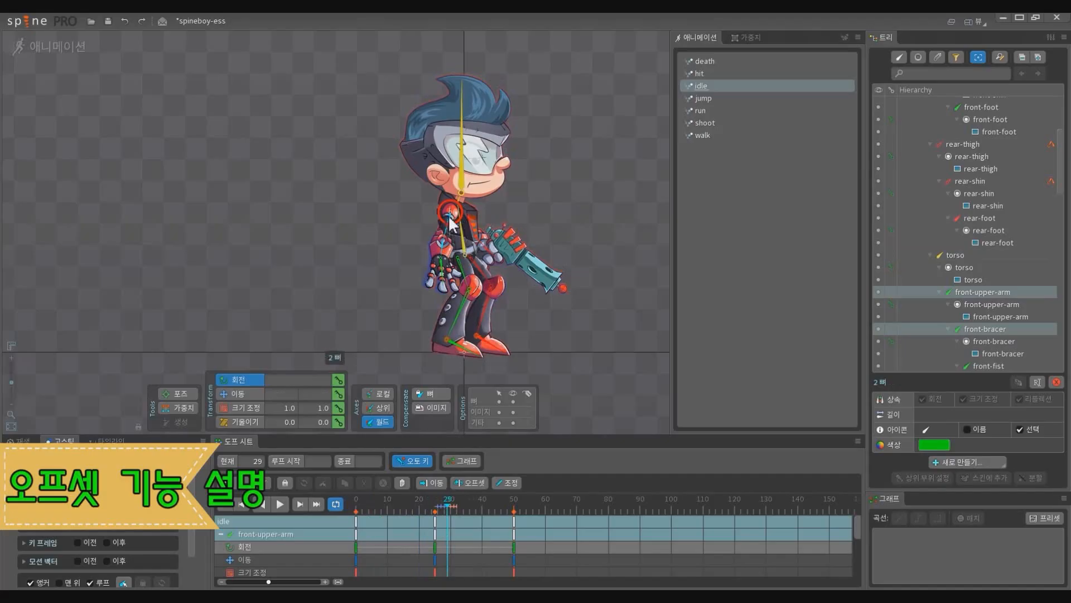
{"action": "mouse_move", "coordinate": [435, 522]}
{"action": "left_mouse_down"}
{"action": "mouse_move", "coordinate": [447, 525]}
{"action": "mouse_move", "coordinate": [430, 503]}
{"action": "mouse_move", "coordinate": [447, 509]}
{"action": "left_mouse_up"}
Step: With Offset enabled, shift all front-bracer keys 4 frames later, play the idle animation, and turn Offset off
{"action": "left_click", "coordinate": [458, 500]}
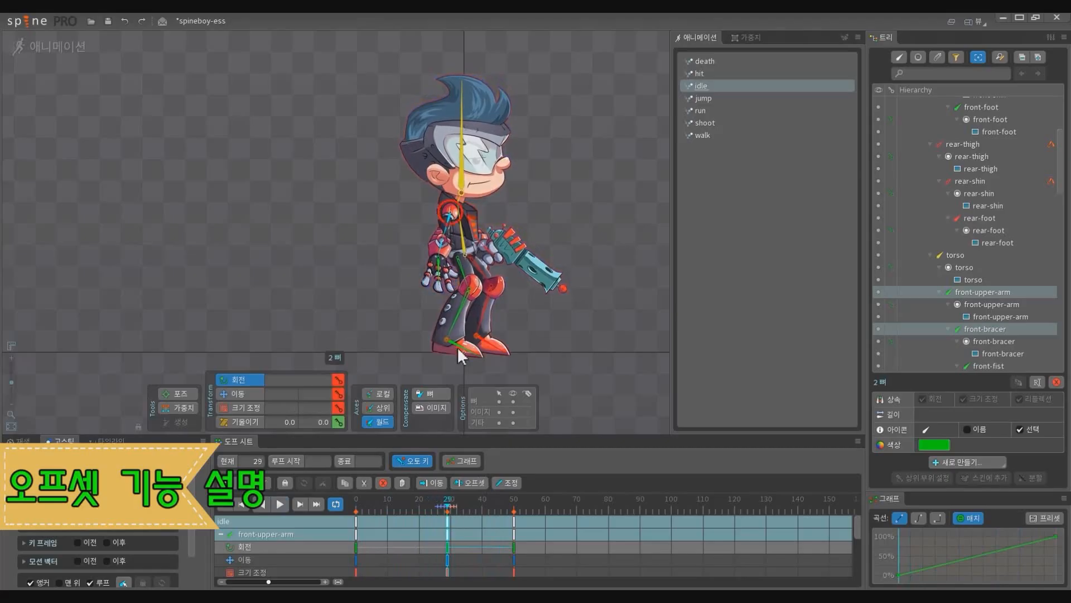
{"action": "left_click", "coordinate": [442, 246]}
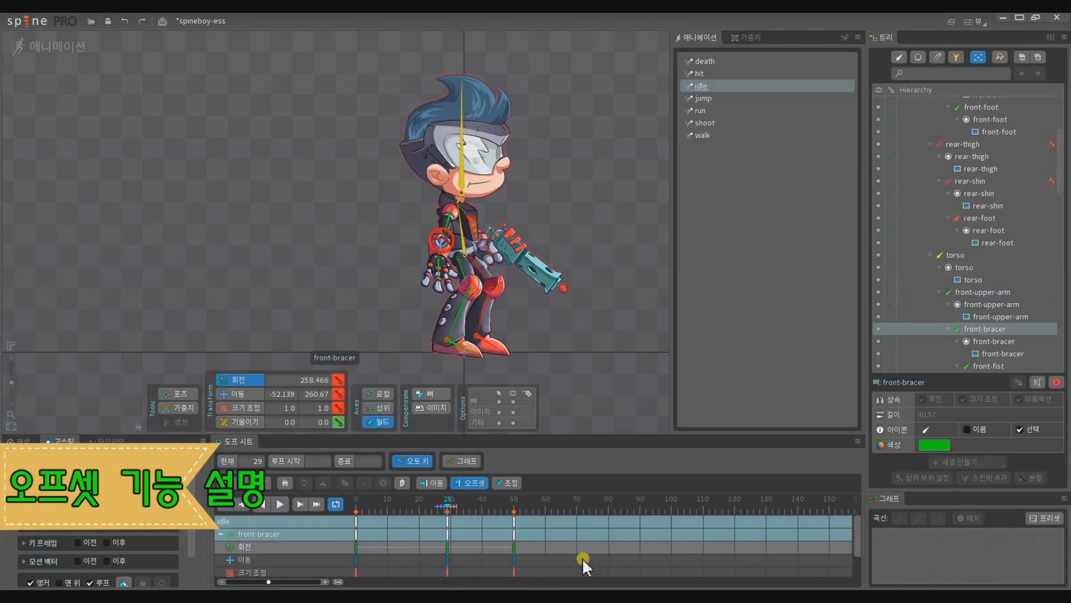
{"action": "left_click_drag", "start_coordinate": [582, 557], "coordinate": [324, 511]}
{"action": "left_click_drag", "start_coordinate": [447, 531], "coordinate": [470, 533]}
{"action": "key", "text": "d"}
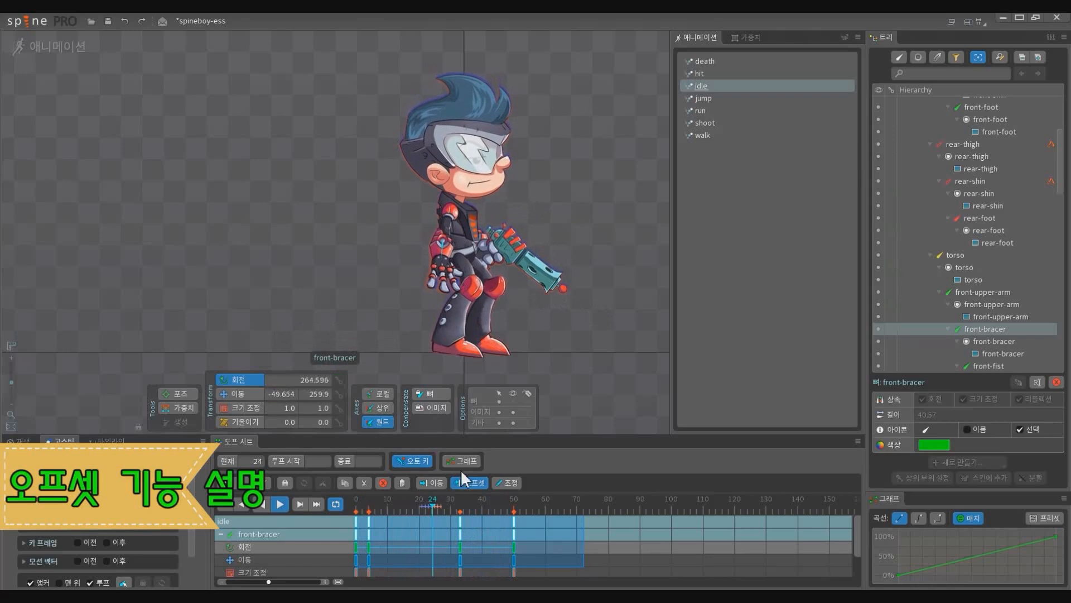
{"action": "left_click", "coordinate": [468, 482]}
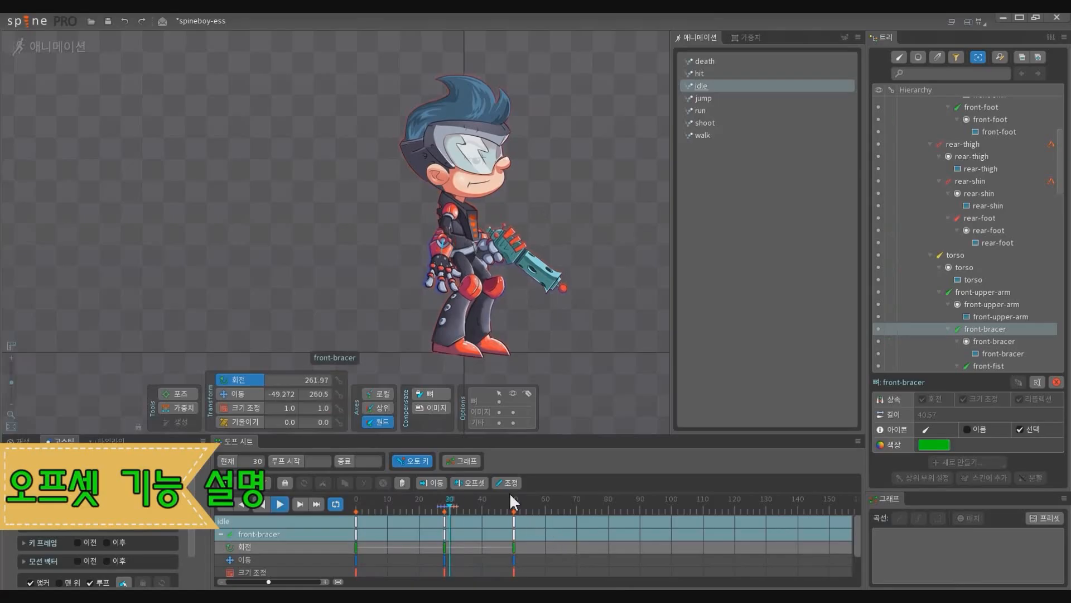
Step: Play the idle animation with front-upper-arm and front-bracer selected, then select only front-bracer to examine its keys
{"action": "left_click", "coordinate": [493, 359]}
{"action": "left_click", "coordinate": [448, 227]}
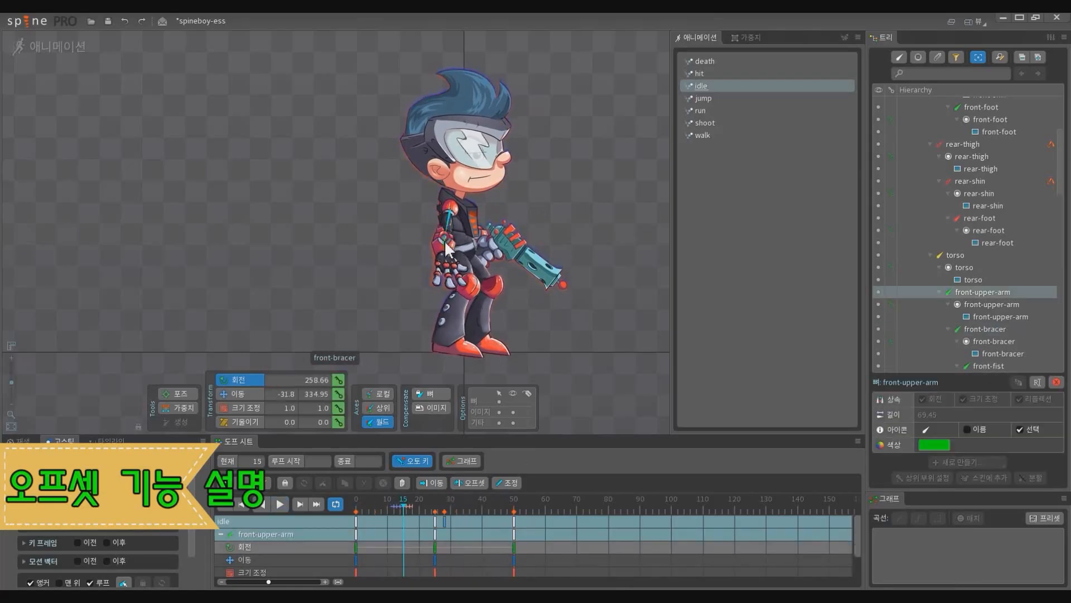
{"action": "left_click", "coordinate": [445, 242], "text": "ctrl"}
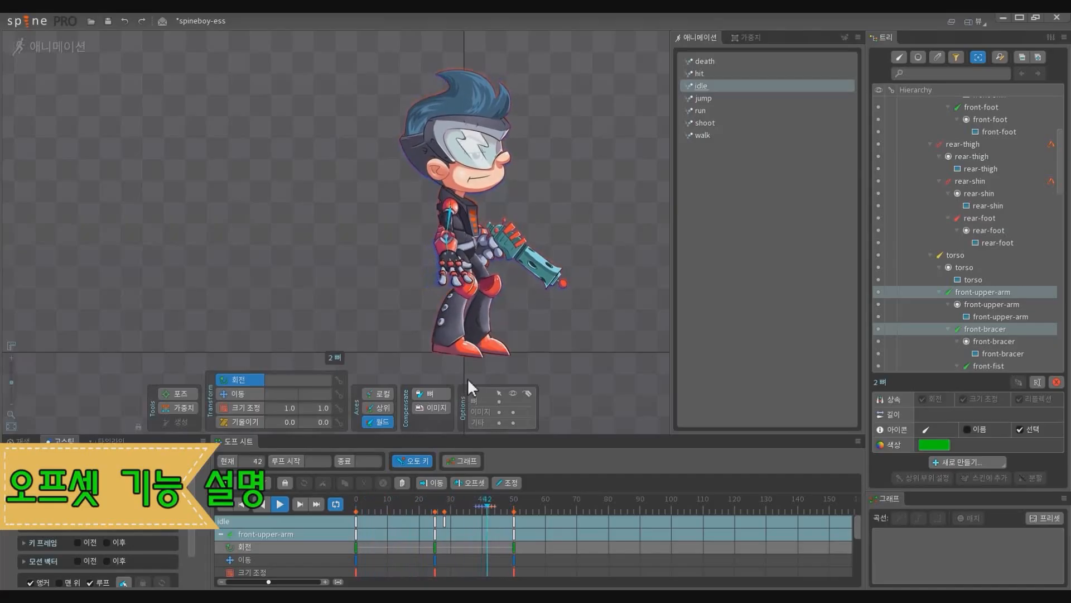
{"action": "left_click", "coordinate": [448, 254]}
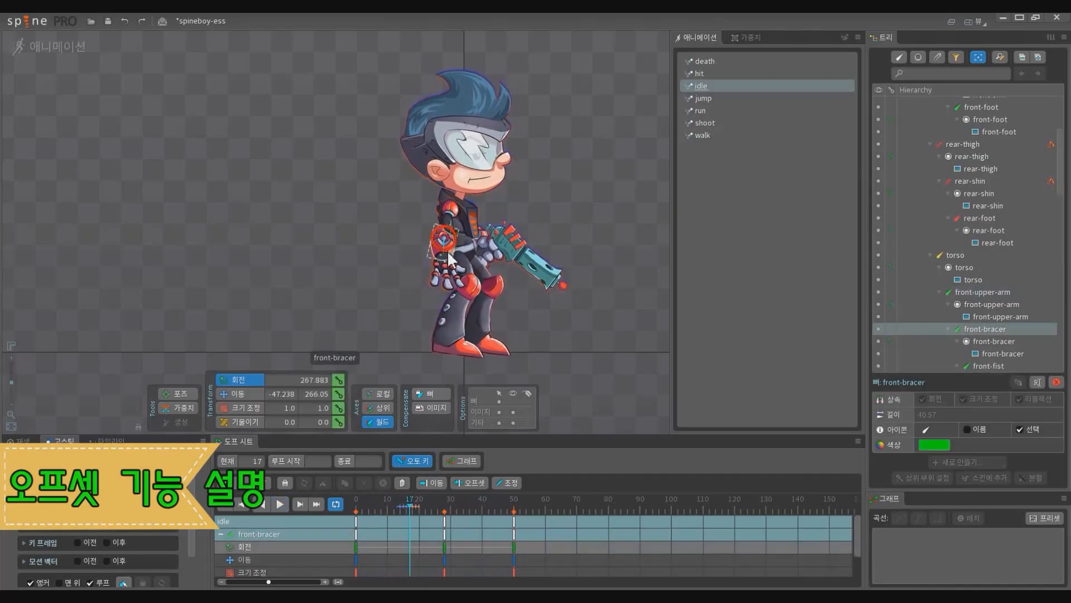
Step: Add front-bracer keys at frames 38 and 43 of the idle animation
{"action": "left_click_drag", "start_coordinate": [489, 535], "coordinate": [320, 500]}
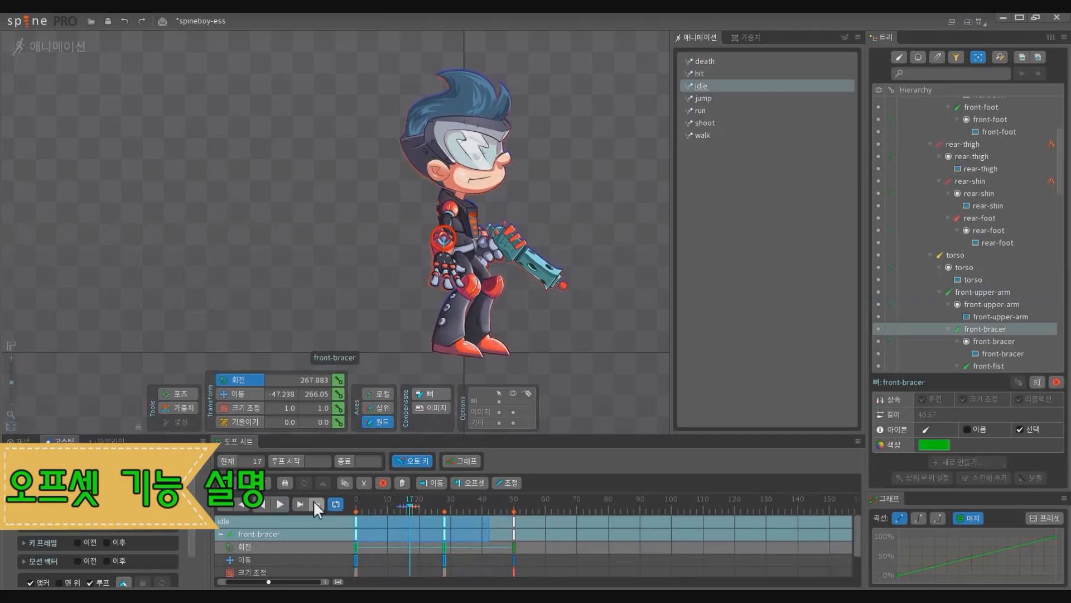
{"action": "left_click", "coordinate": [491, 539]}
{"action": "left_click", "coordinate": [475, 507]}
{"action": "key", "text": "shift+l"}
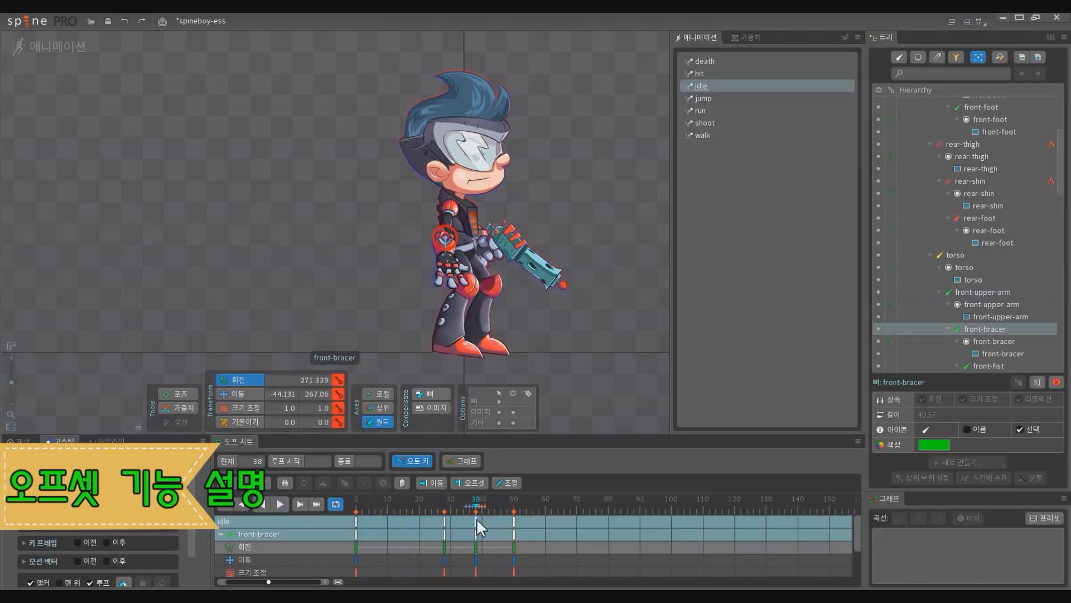
{"action": "left_click", "coordinate": [493, 509]}
{"action": "key", "text": "shift+l"}
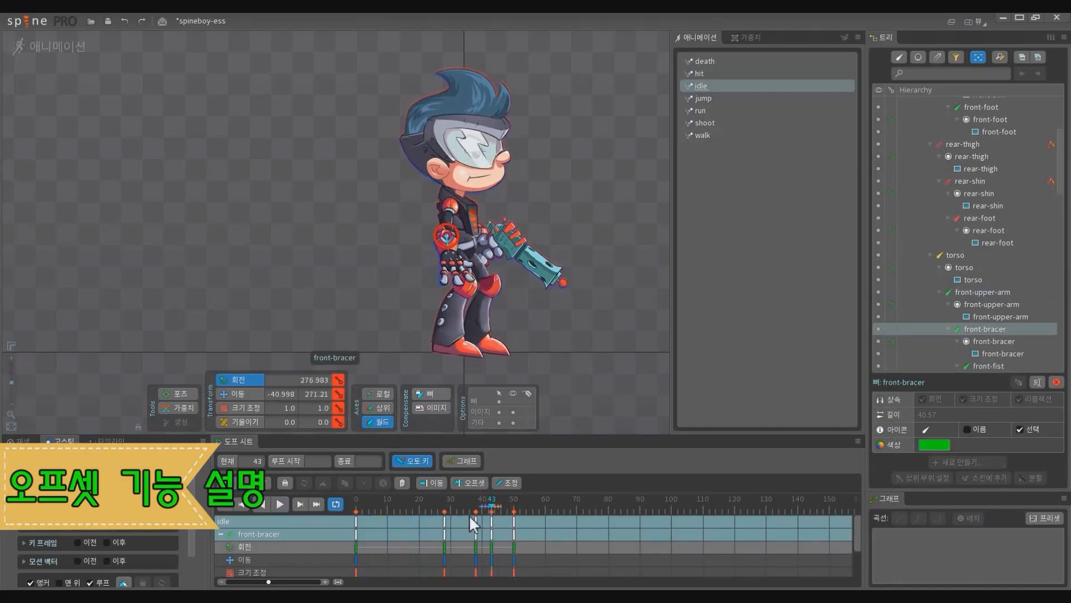
Step: Copy the front-bracer keys at frames 0 and 28 and paste them starting at frame 50
{"action": "left_click_drag", "start_coordinate": [480, 506], "coordinate": [351, 507]}
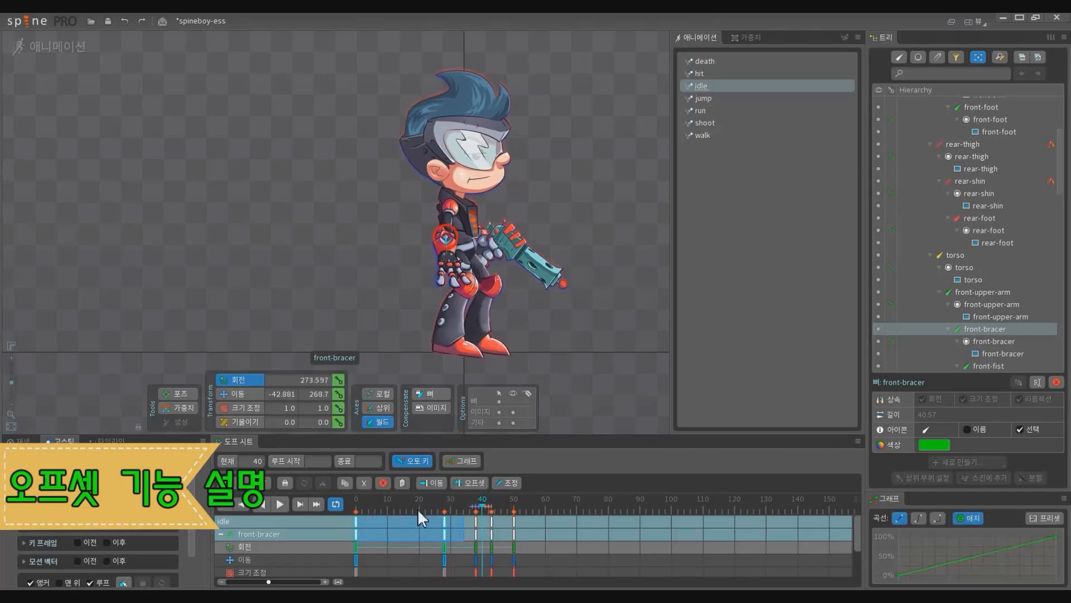
{"action": "left_click", "coordinate": [357, 524]}
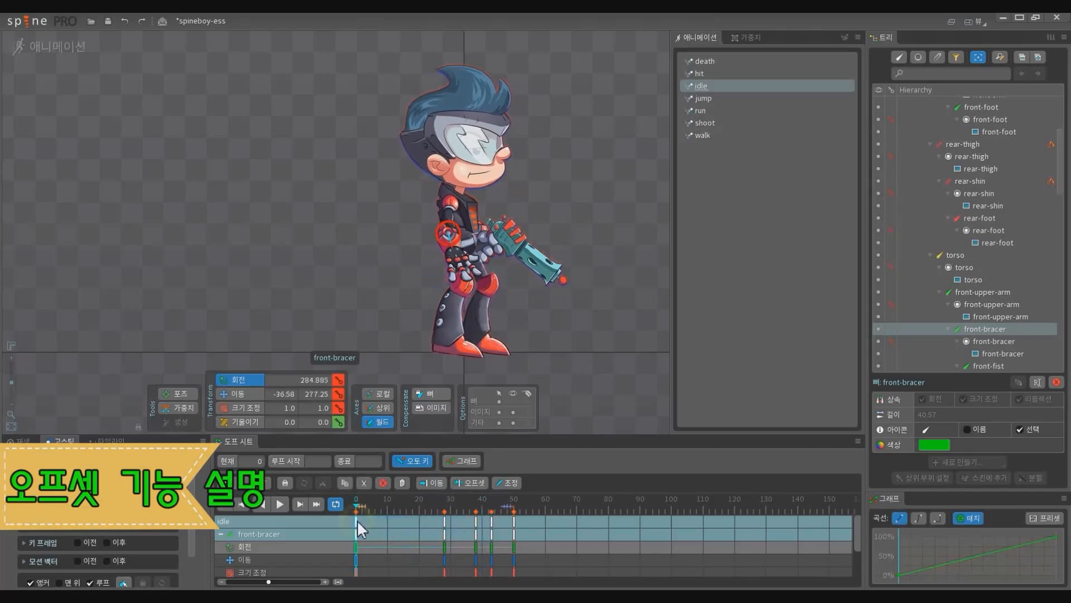
{"action": "left_click", "coordinate": [445, 515]}
{"action": "left_click_drag", "start_coordinate": [462, 551], "coordinate": [347, 510]}
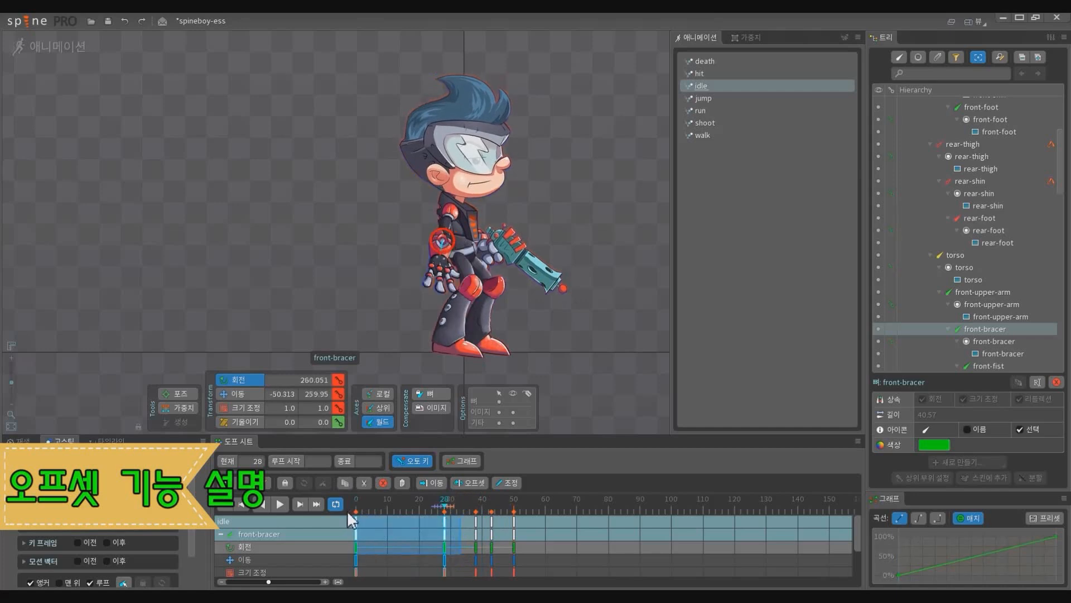
{"action": "key", "text": "ctrl+c"}
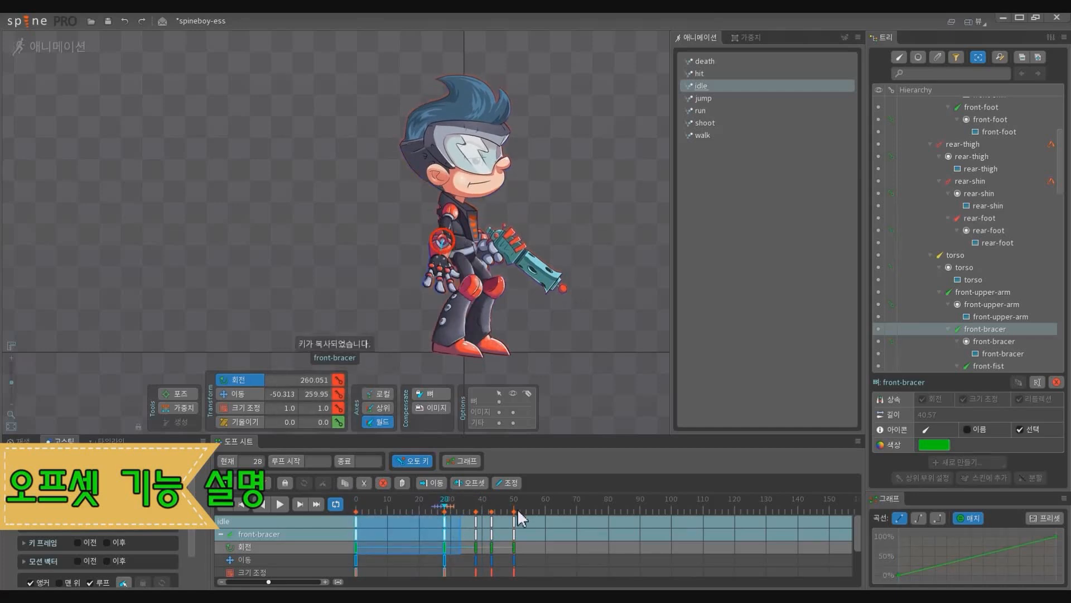
{"action": "left_click", "coordinate": [515, 504]}
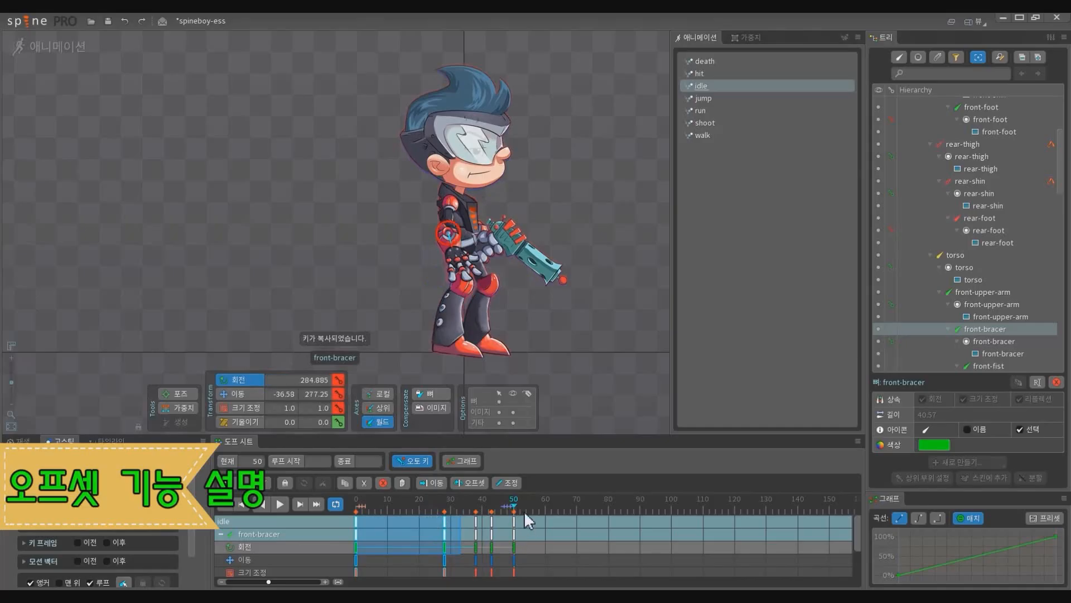
{"action": "key", "text": "ctrl+v"}
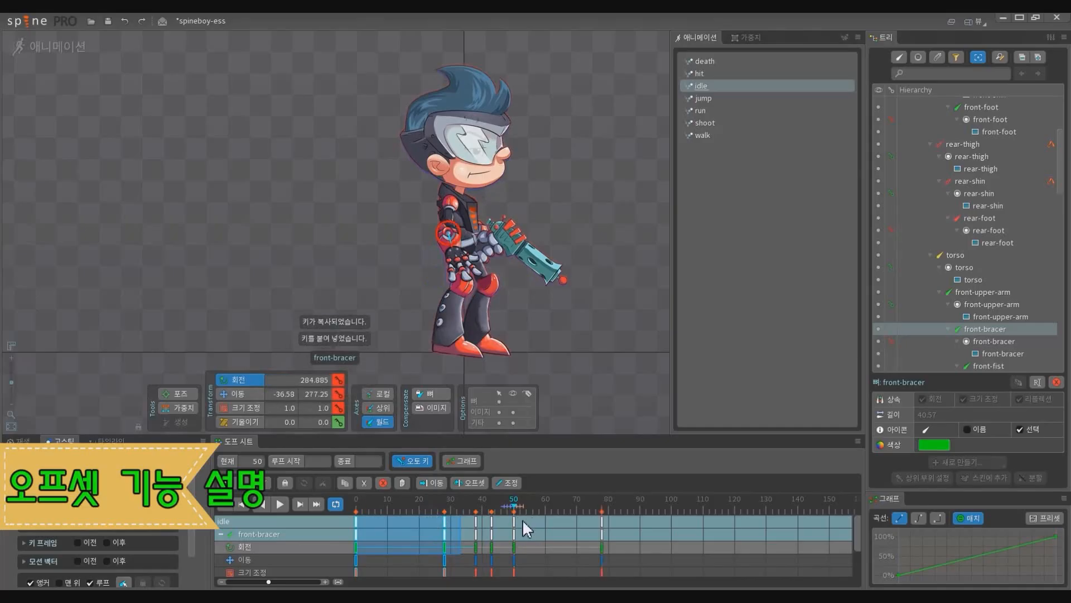
Step: Delete the front-bracer key at frame 50, re-add it, delete it again, and select the key at frame 43
{"action": "left_click", "coordinate": [514, 517]}
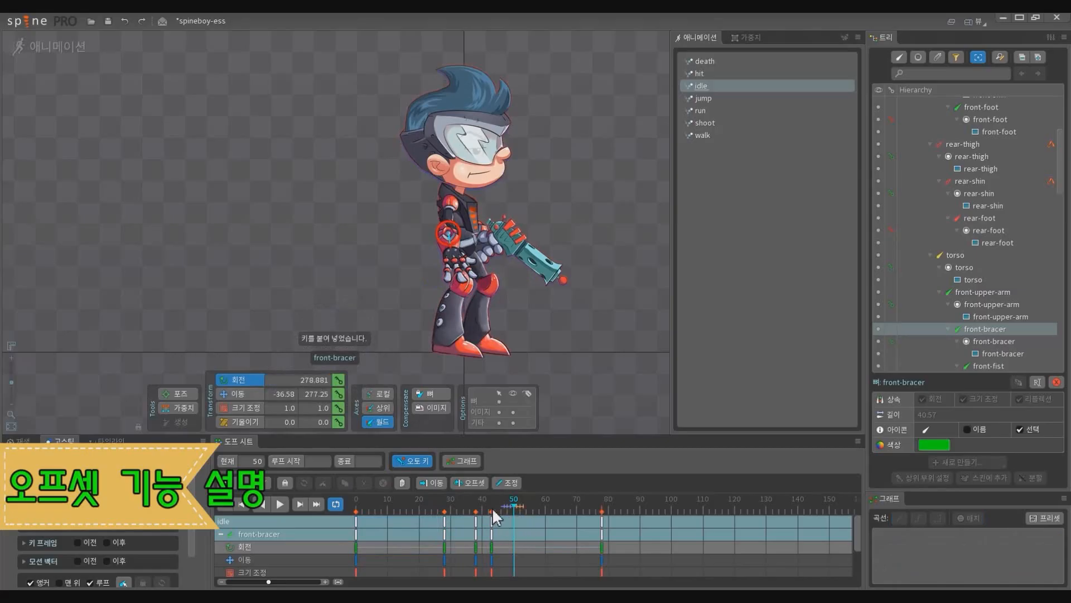
{"action": "key", "text": "ctrl+v"}
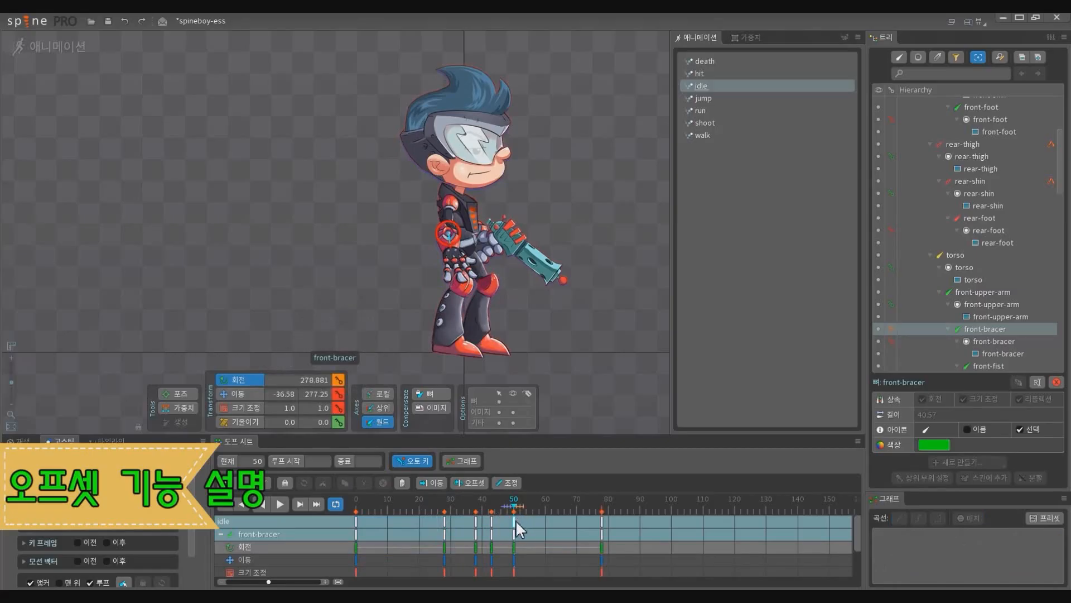
{"action": "left_click", "coordinate": [515, 520]}
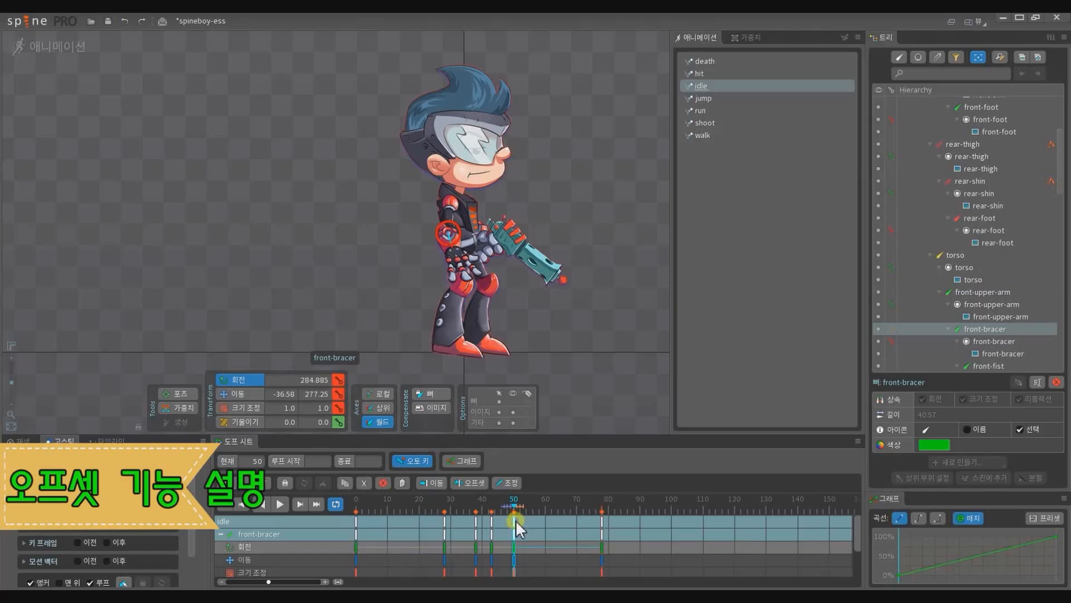
{"action": "key", "text": "Delete"}
{"action": "left_click", "coordinate": [493, 507]}
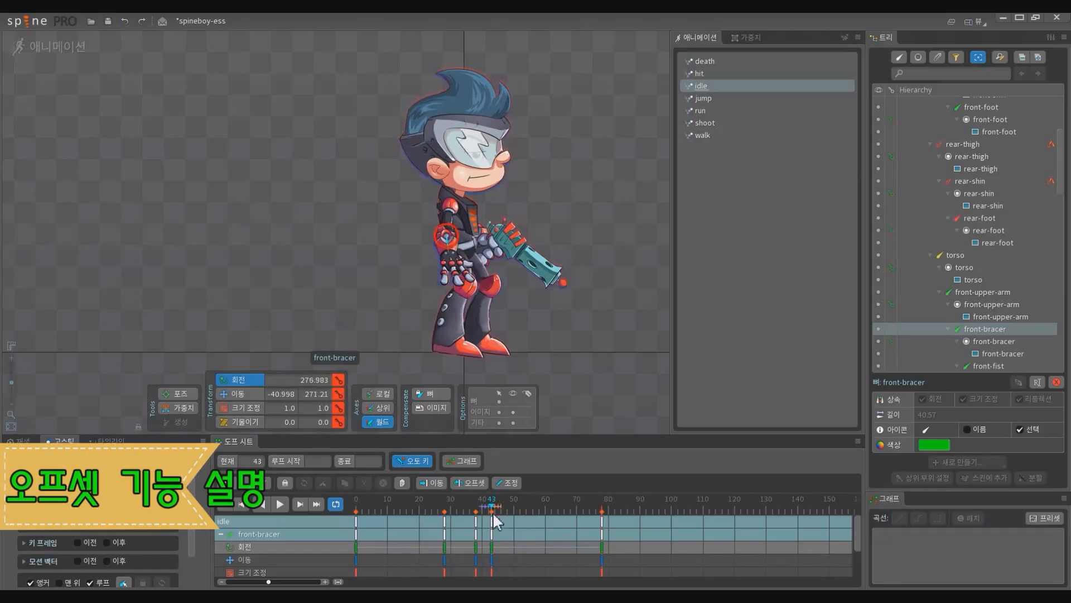
{"action": "left_click", "coordinate": [493, 520]}
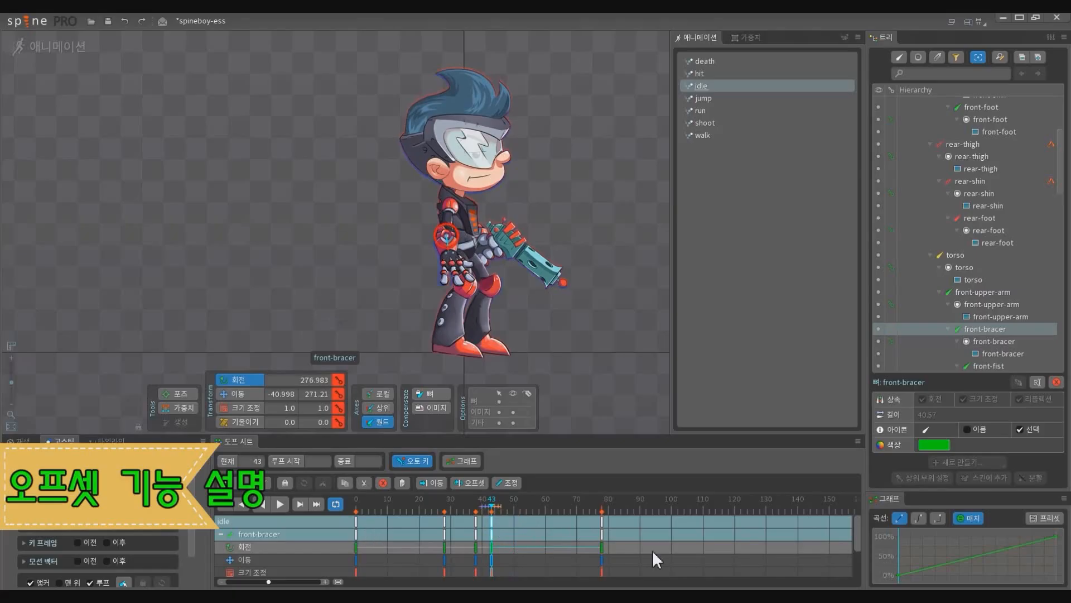
Step: Undo the frame 50 key edits and the pasting of the front-bracer keys
{"action": "key", "text": "ctrl+z"}
{"action": "left_click", "coordinate": [444, 519]}
{"action": "left_click", "coordinate": [496, 521]}
{"action": "key", "text": "ctrl+z"}
Step: Select the front-bracer keys at frames 0 and 28, copy them, and paste them at frame 50
{"action": "left_click_drag", "start_coordinate": [456, 530], "coordinate": [268, 482]}
{"action": "key", "text": "ctrl+c"}
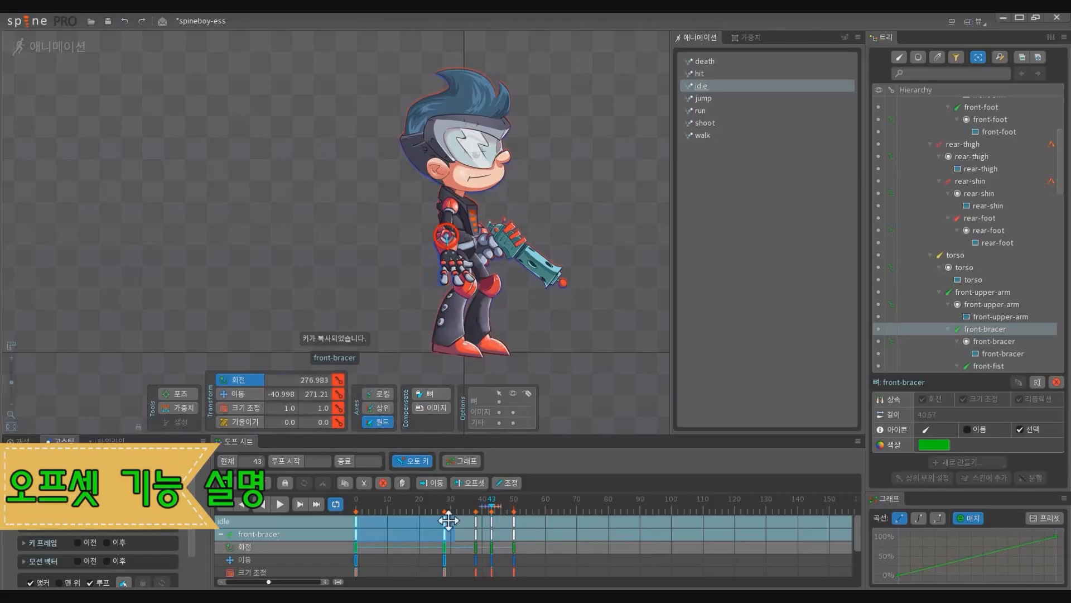
{"action": "left_click", "coordinate": [517, 519]}
{"action": "key", "text": "ctrl+v"}
{"action": "key", "text": "ctrl+v"}
Step: Compare the front-bracer pose at the frame 28 key with the pasted key at frame 78
{"action": "left_click", "coordinate": [444, 520]}
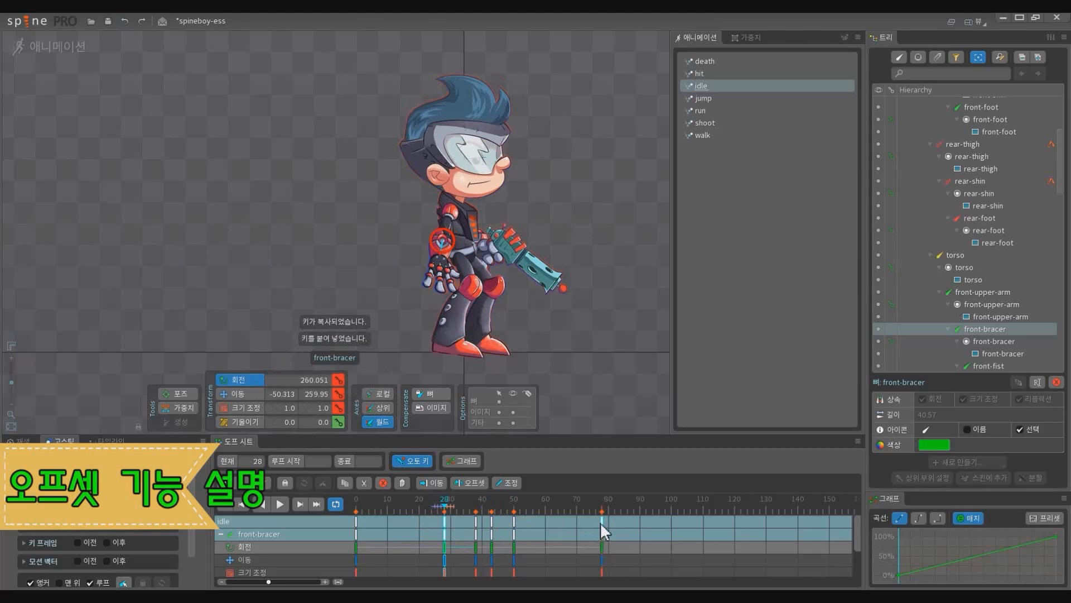
{"action": "left_click", "coordinate": [601, 520]}
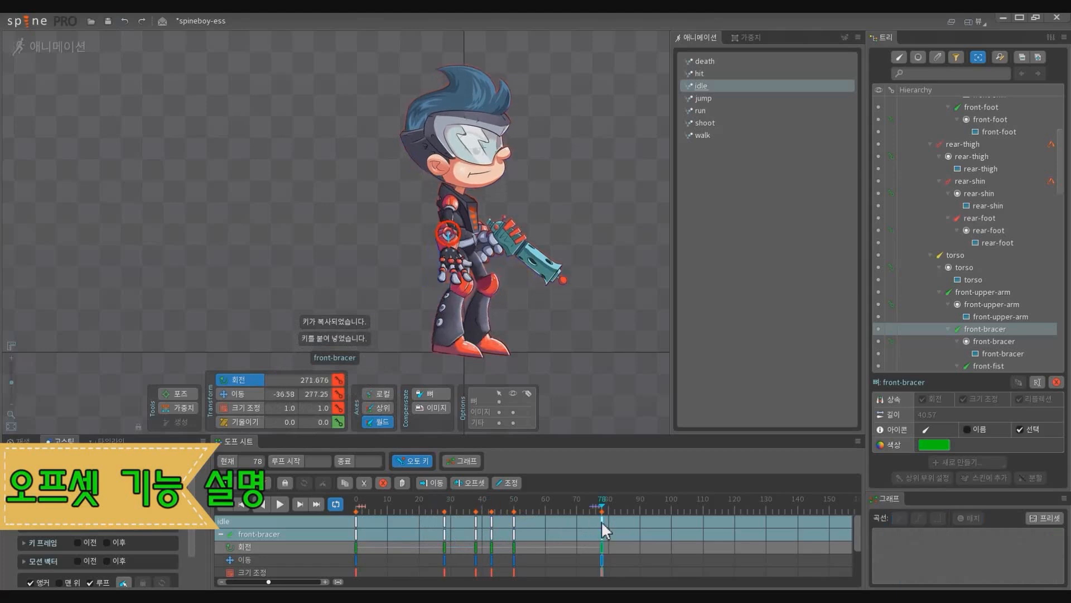
{"action": "left_click", "coordinate": [445, 520]}
{"action": "left_click", "coordinate": [508, 519]}
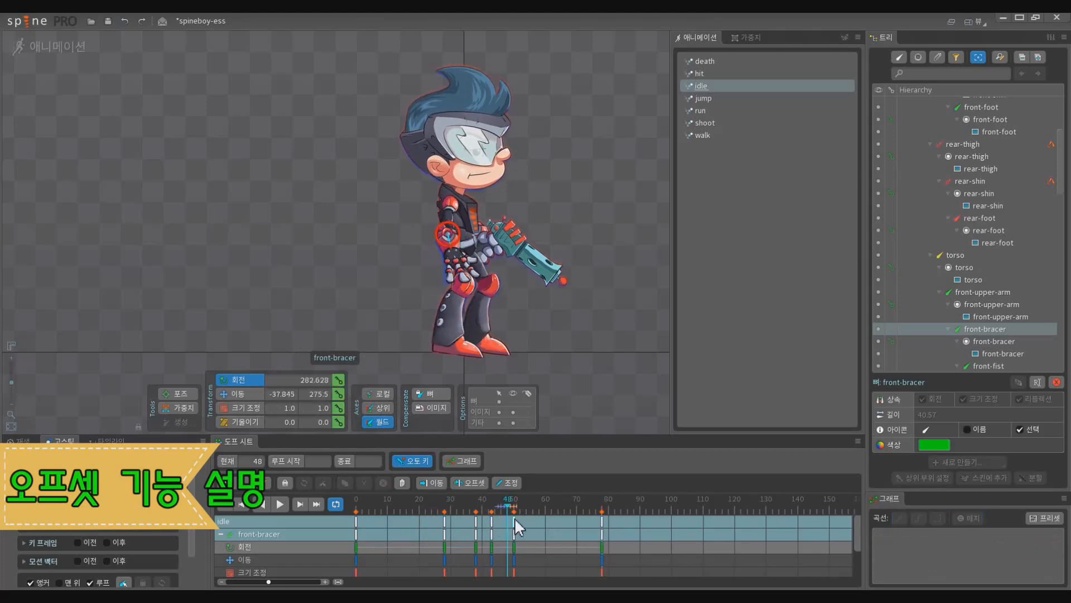
Step: Delete the front-bracer key at frame 50 and check the neighbouring keys at frames 43 and 78
{"action": "left_click", "coordinate": [514, 521]}
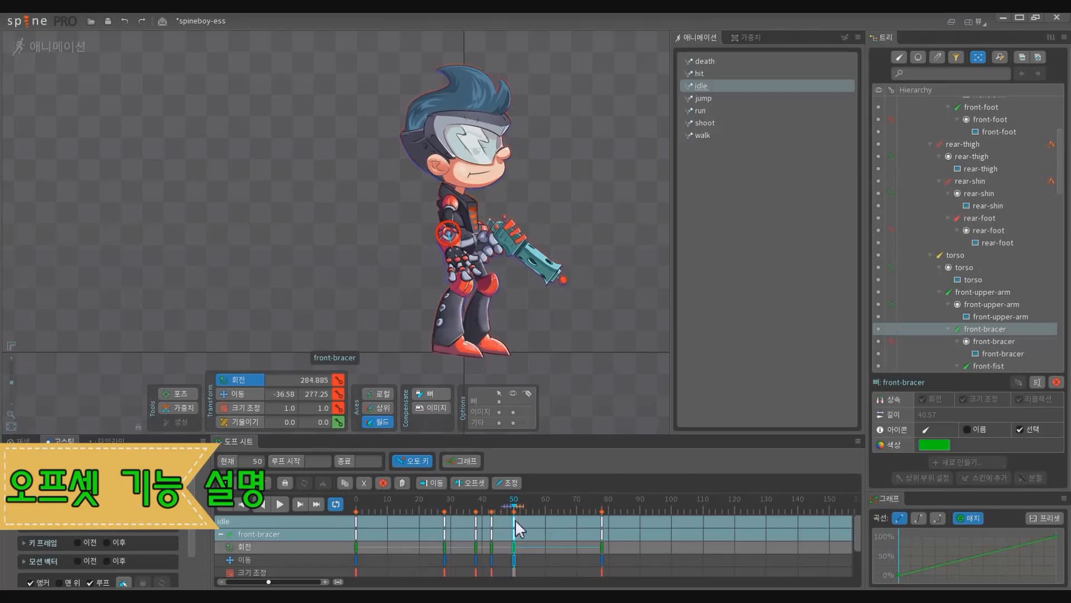
{"action": "double_click", "coordinate": [515, 520]}
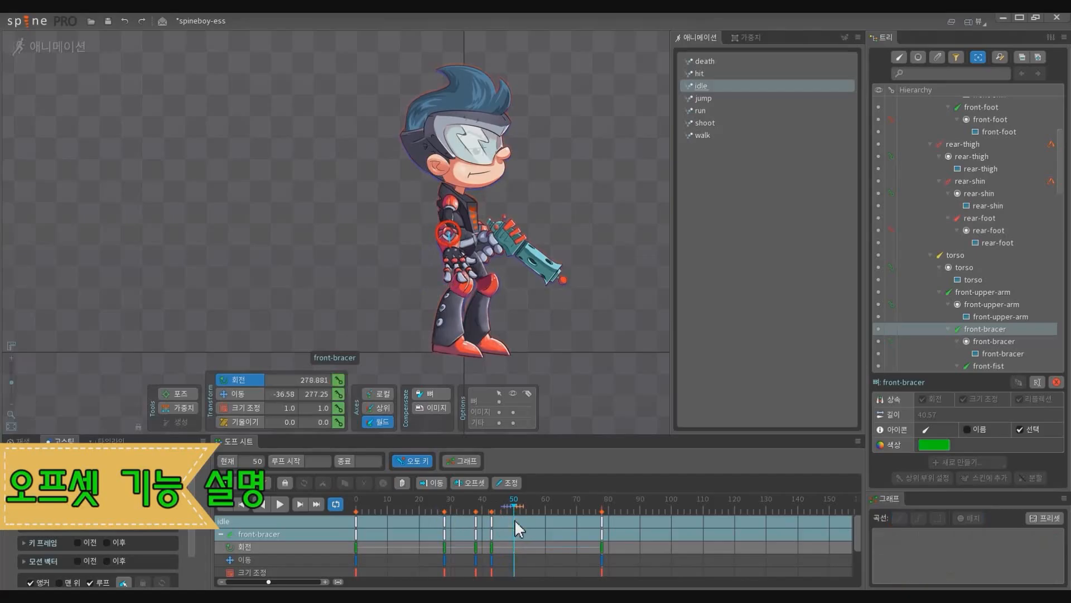
{"action": "left_click", "coordinate": [492, 517]}
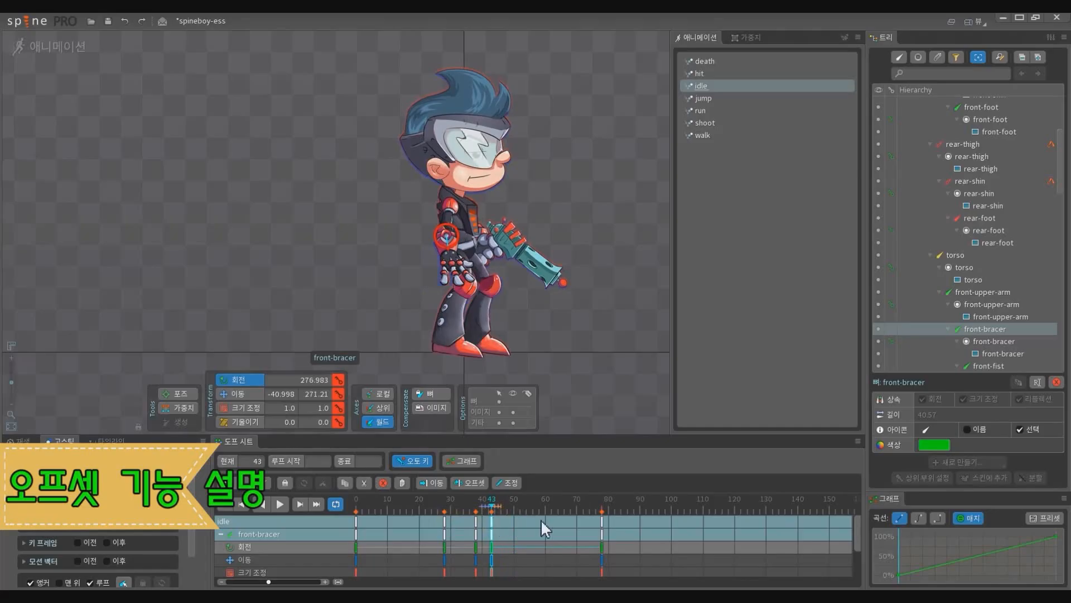
{"action": "left_click", "coordinate": [601, 519]}
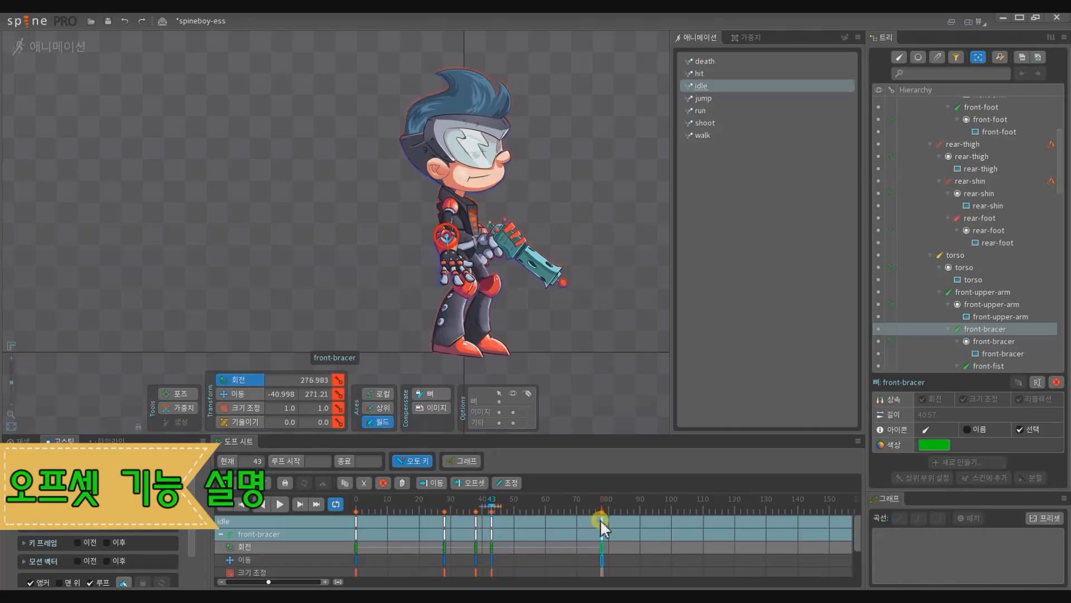
Step: Move the timeline to frame 50, key front-bracer's in-between pose there, and select the new key
{"action": "left_click", "coordinate": [492, 505]}
{"action": "left_click_drag", "start_coordinate": [501, 504], "coordinate": [513, 504]}
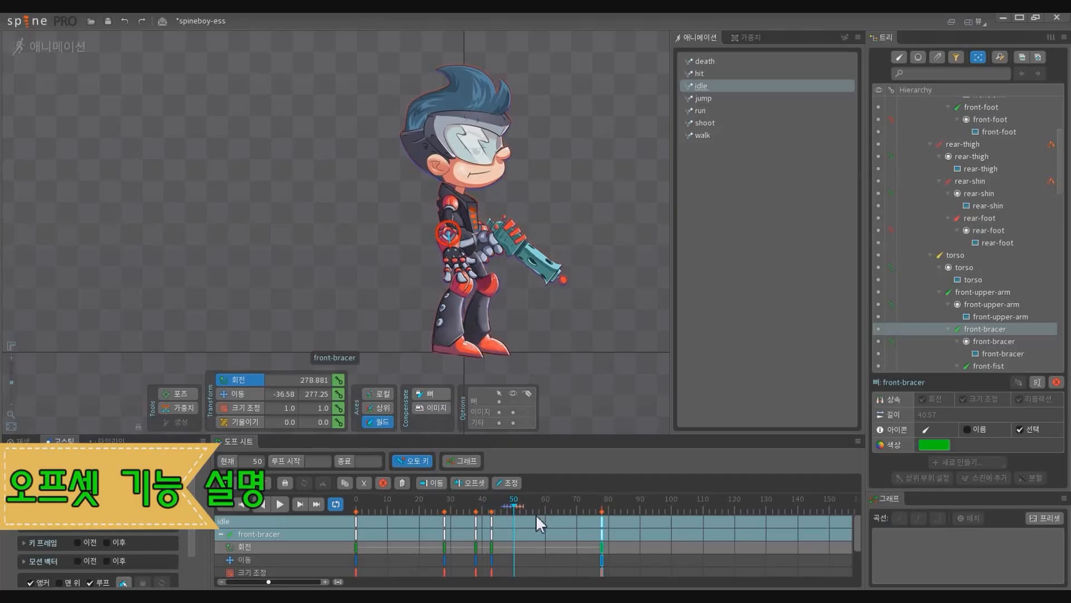
{"action": "key", "text": "k"}
{"action": "left_click", "coordinate": [515, 520]}
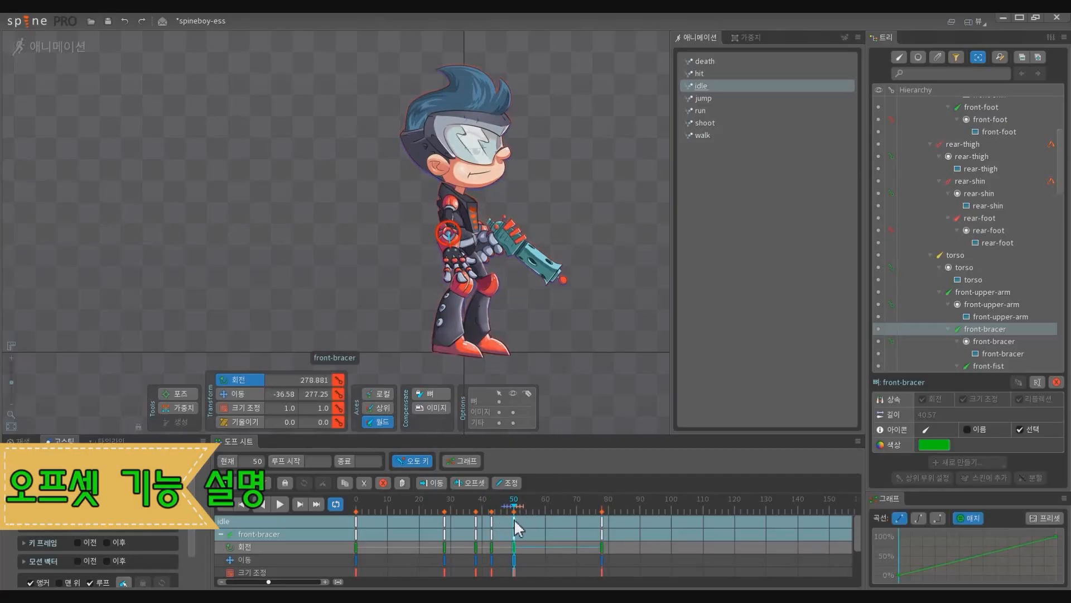
Step: Copy front-bracer's key from frame 50 to frame 0 and delete the leftover key at frame 78
{"action": "key", "text": "ctrl+c"}
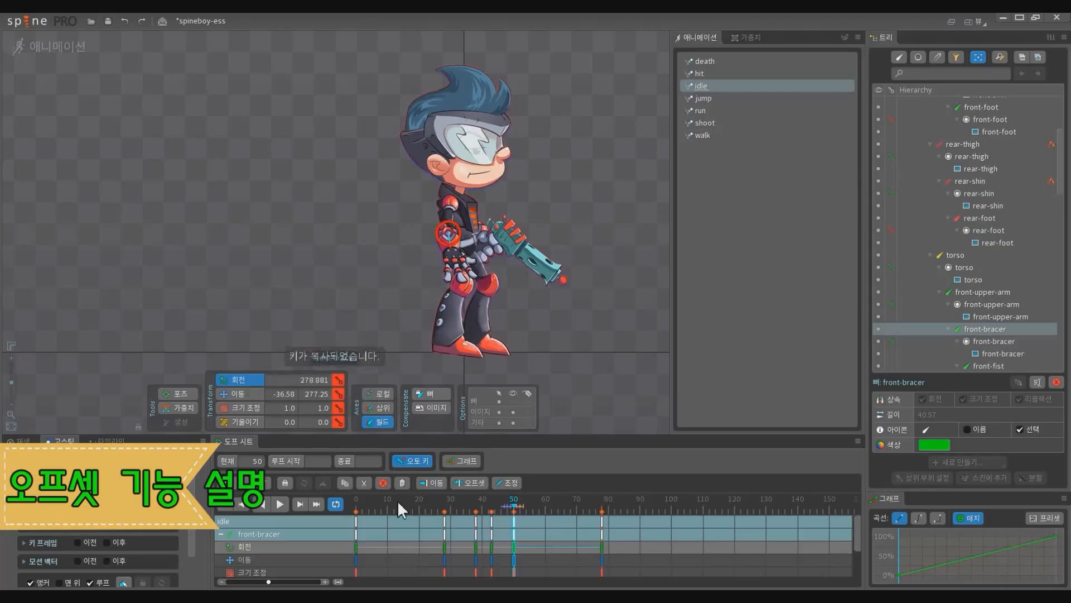
{"action": "left_click", "coordinate": [353, 499]}
{"action": "key", "text": "ctrl+v"}
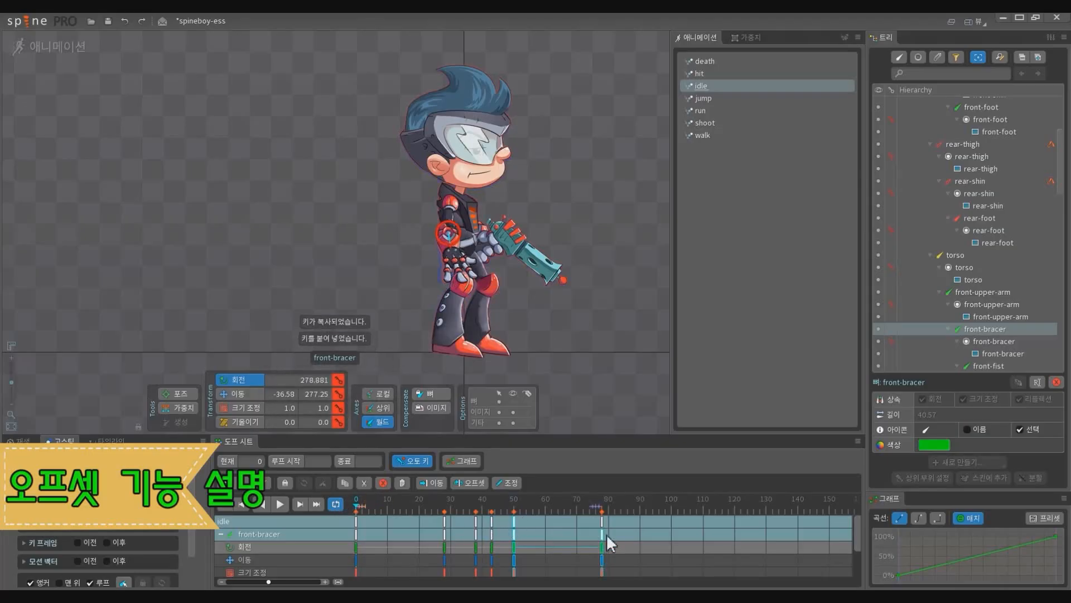
{"action": "left_click", "coordinate": [602, 520]}
{"action": "left_click", "coordinate": [602, 511]}
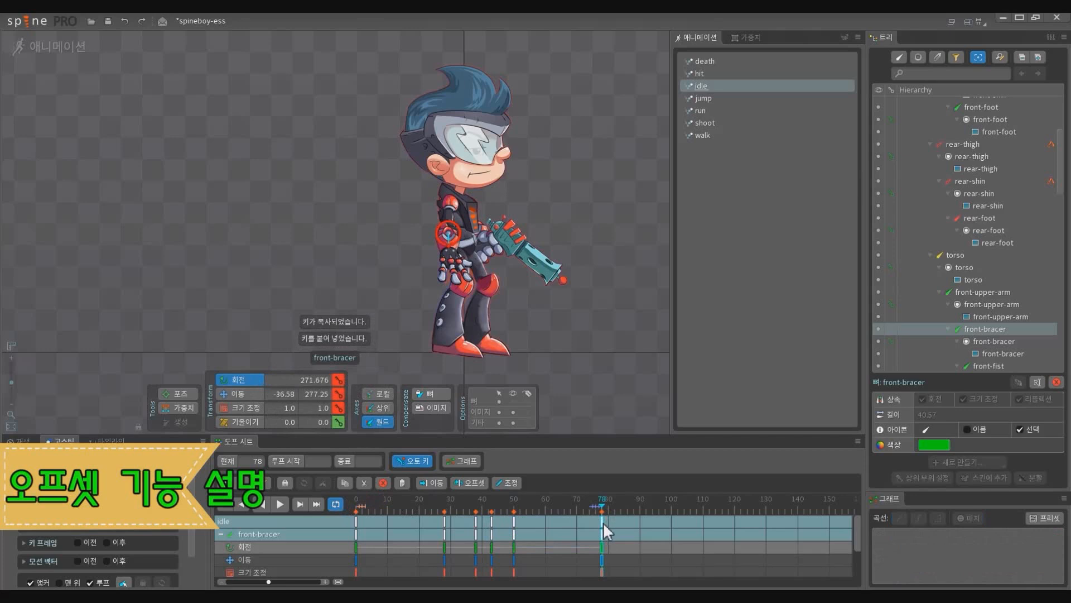
{"action": "key", "text": "Delete"}
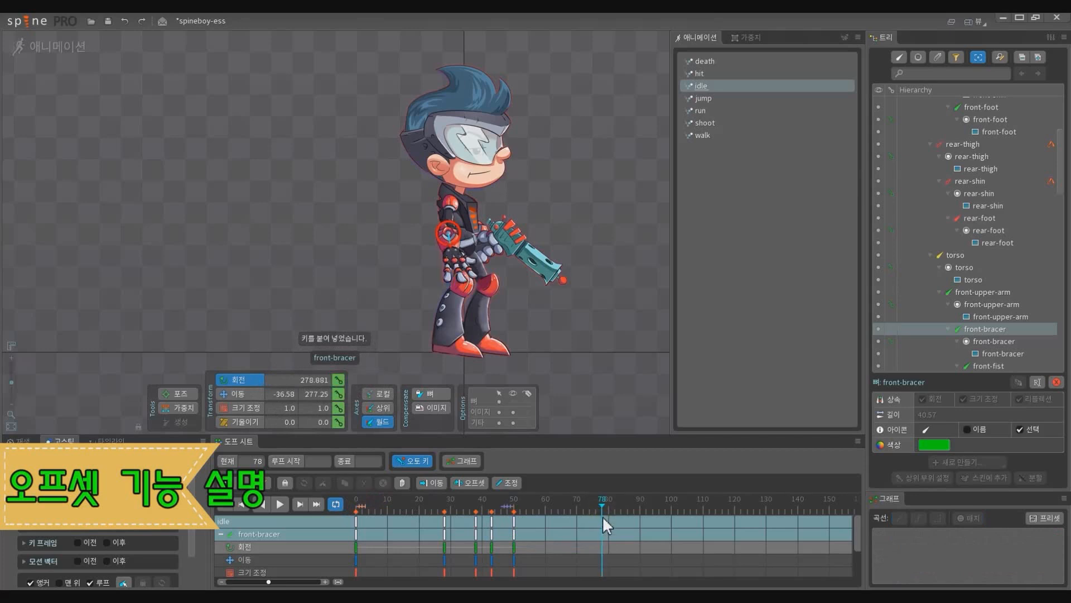
{"action": "key", "text": "d"}
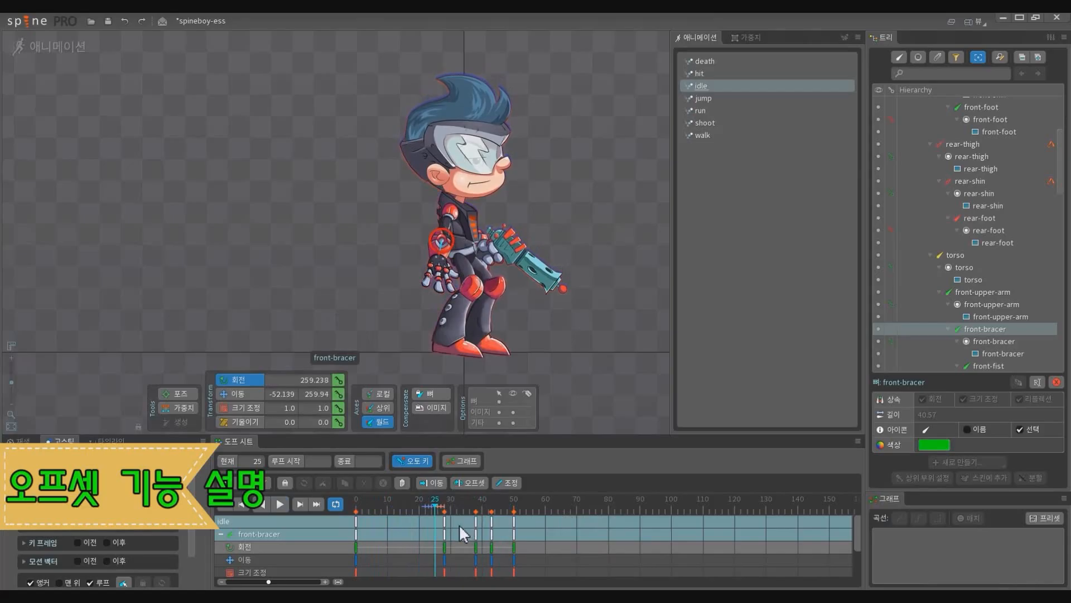
Step: Review front-bracer's keys at frames 0 and 28 against its keys at frames 43 and 50
{"action": "left_click_drag", "start_coordinate": [458, 524], "coordinate": [388, 508]}
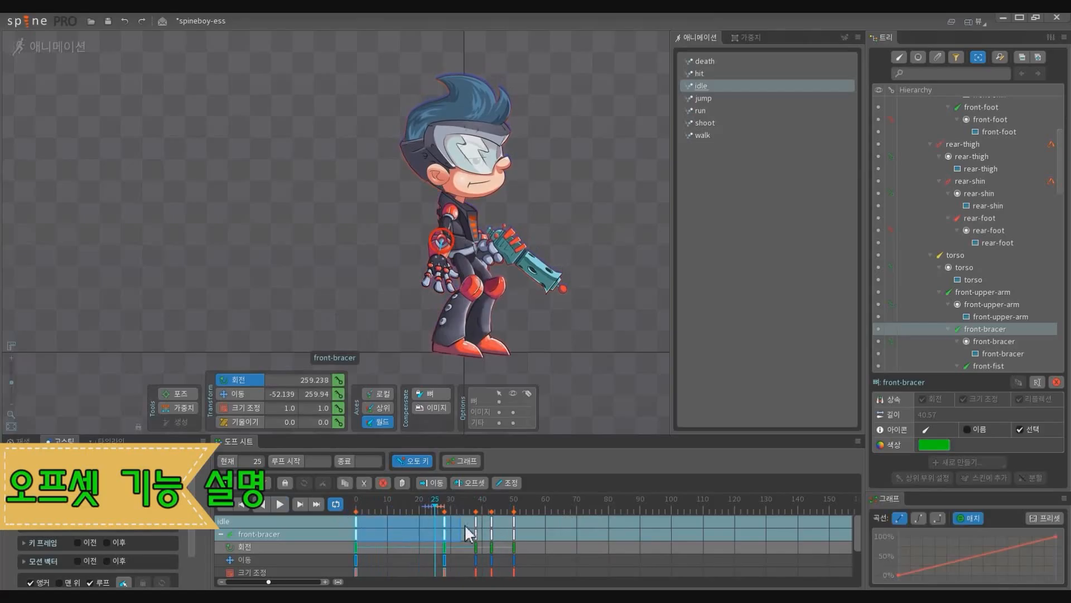
{"action": "left_click_drag", "start_coordinate": [464, 551], "coordinate": [351, 508]}
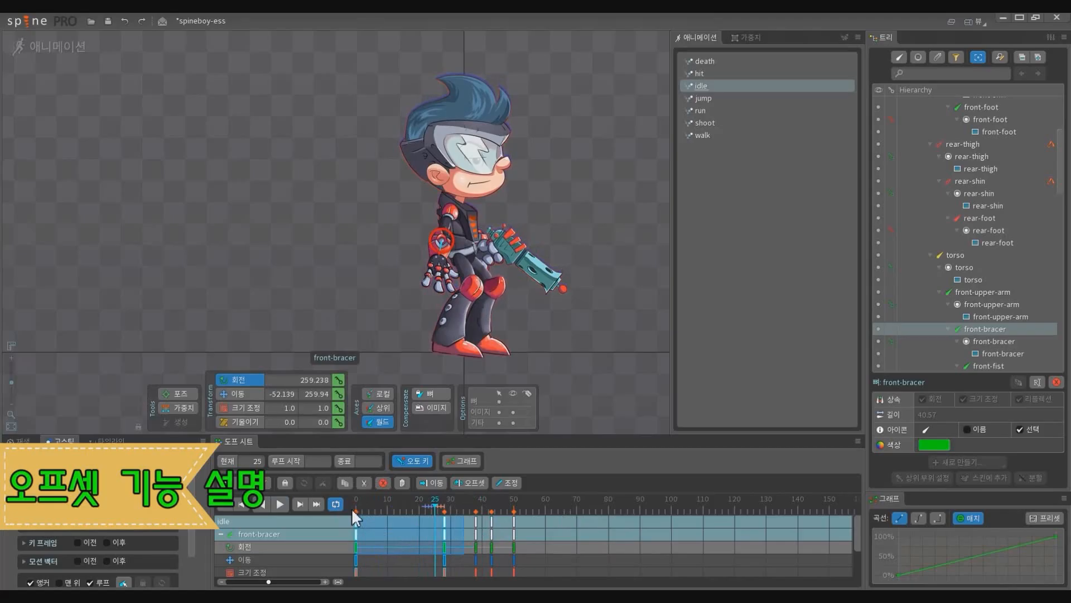
{"action": "left_click", "coordinate": [513, 510]}
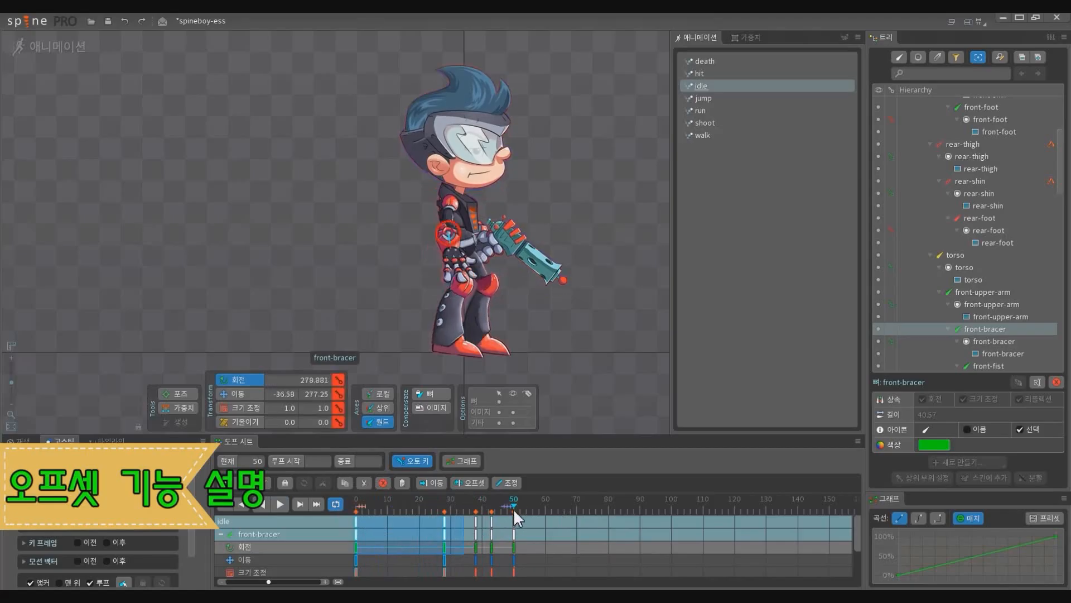
{"action": "left_click_drag", "start_coordinate": [513, 508], "coordinate": [494, 516]}
{"action": "key", "text": "ctrl+v"}
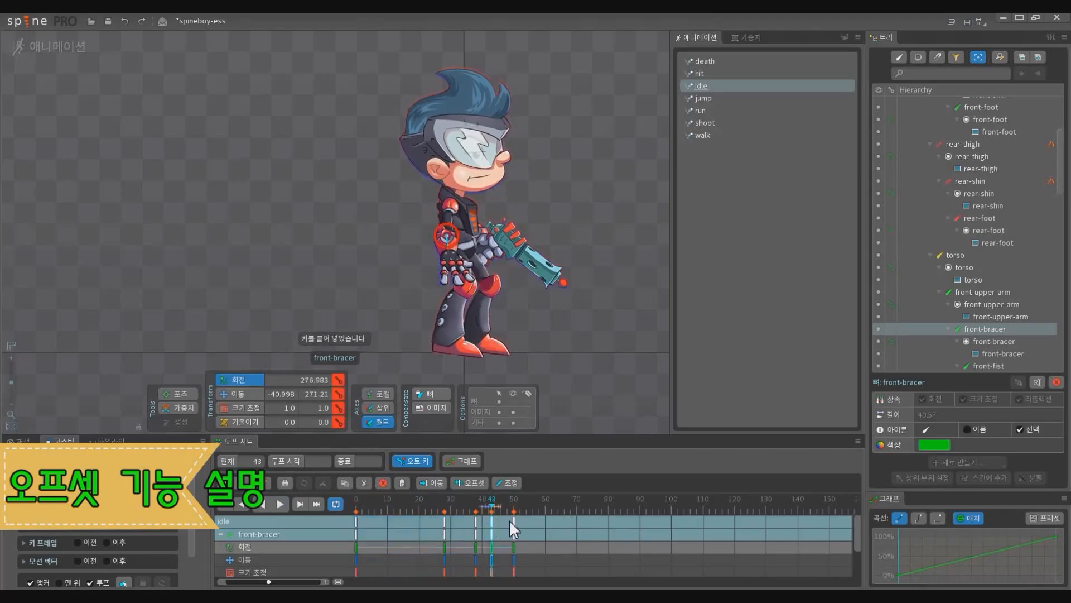
{"action": "left_click", "coordinate": [513, 519]}
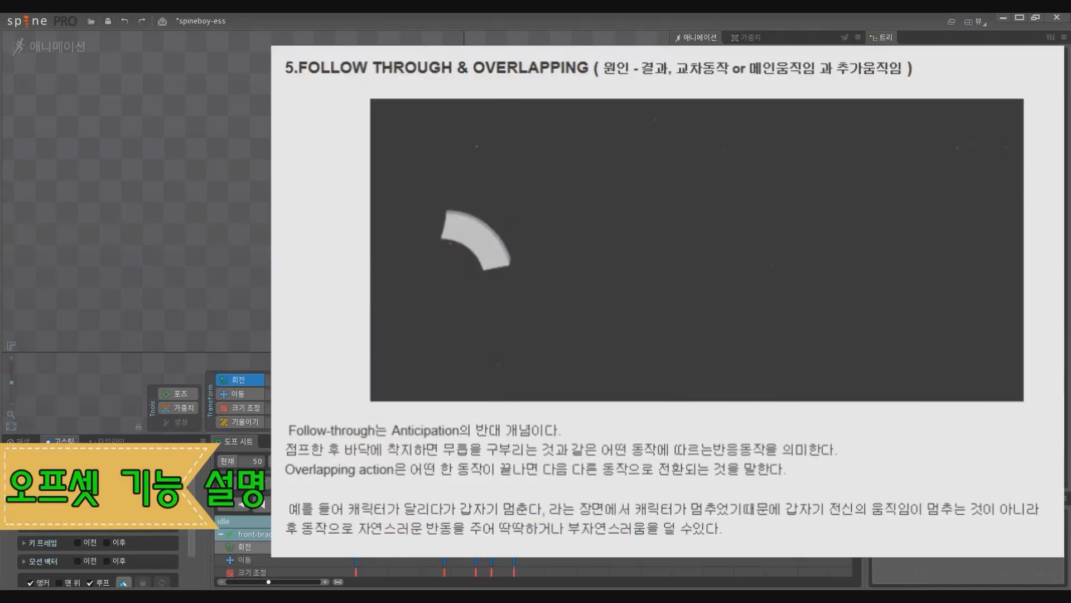
Step: Try copying front-bracer's keys at frames 0 and 28 onto frame 50, and undo the attempt
{"action": "left_click_drag", "start_coordinate": [452, 563], "coordinate": [354, 572]}
{"action": "key", "text": "ctrl+c"}
{"action": "key", "text": "ctrl+v"}
{"action": "left_click", "coordinate": [514, 534]}
{"action": "key", "text": "Home"}
{"action": "key", "text": "ctrl+z"}
{"action": "key", "text": "ctrl+z"}
{"action": "key", "text": "ctrl+z"}
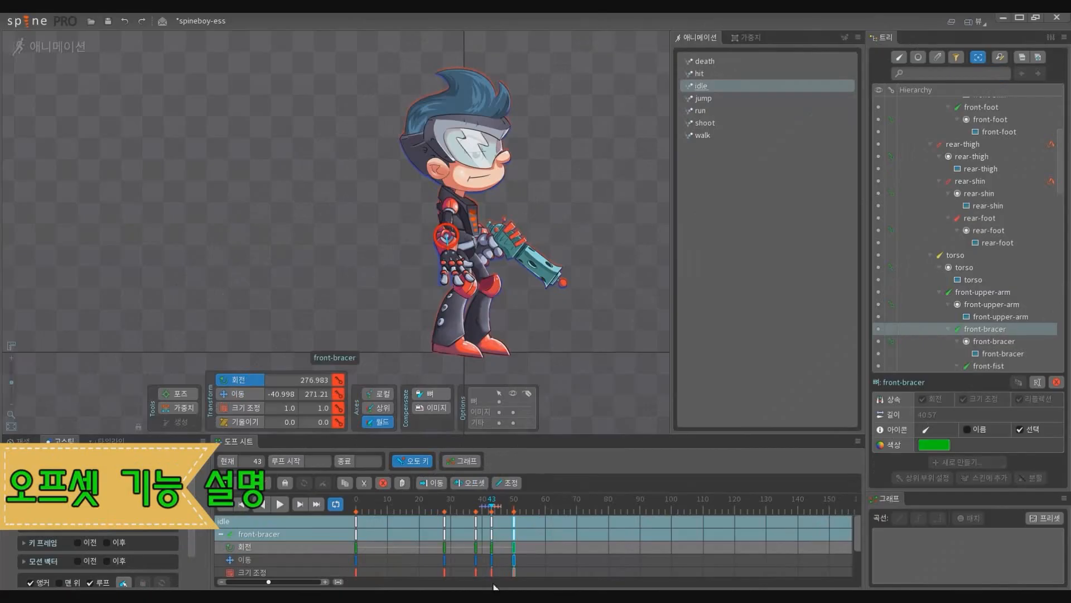
Step: Copy front-bracer's keys at frames 0 and 28 and paste them starting at frame 50
{"action": "left_click_drag", "start_coordinate": [466, 568], "coordinate": [328, 483]}
{"action": "key", "text": "ctrl+c"}
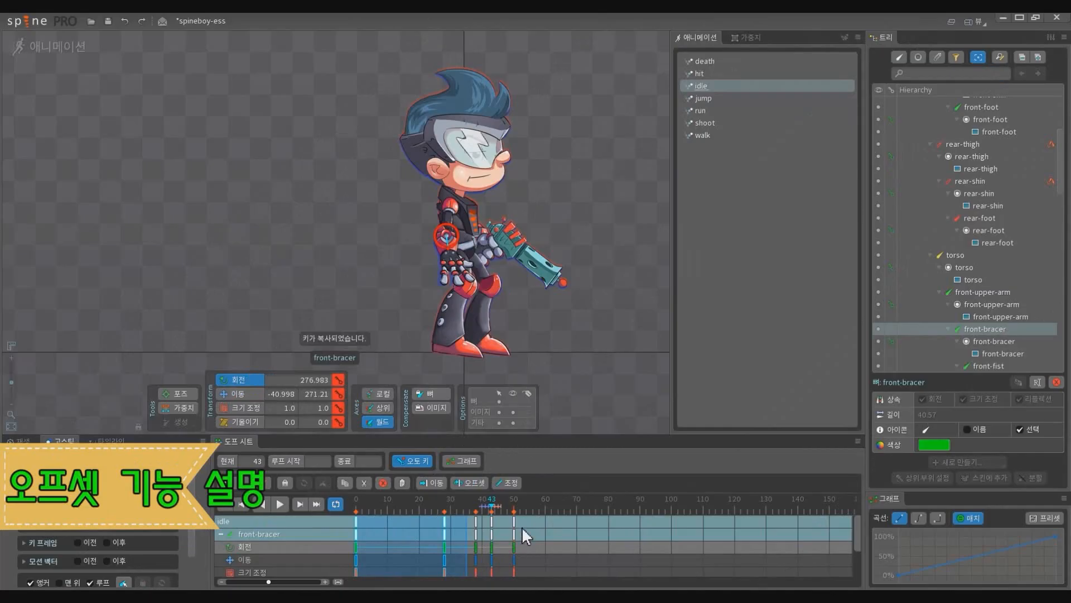
{"action": "left_click", "coordinate": [517, 517]}
{"action": "key", "text": "ctrl+v"}
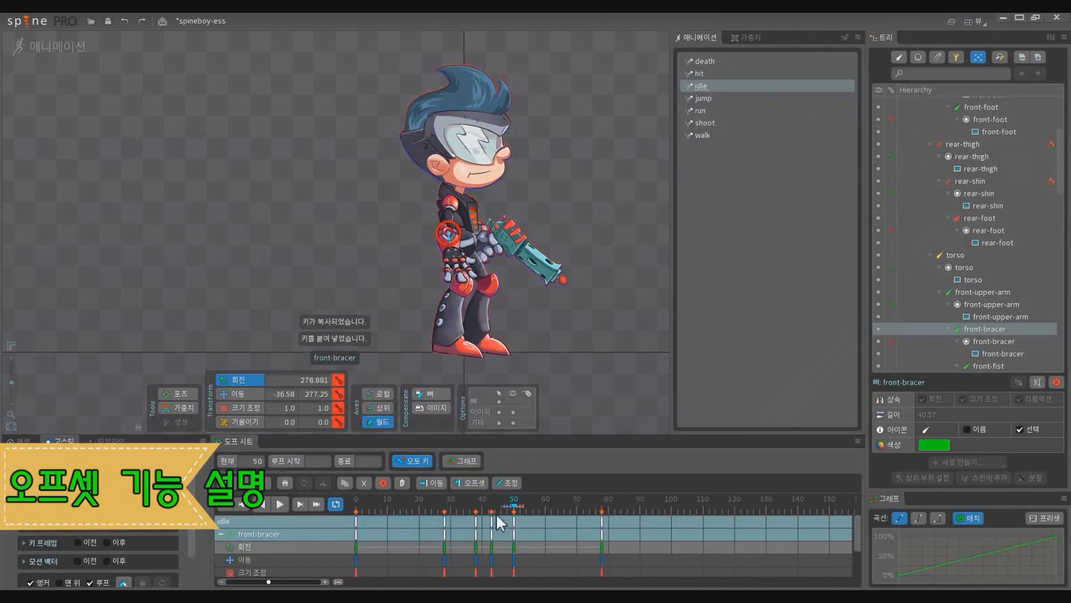
Step: Compare front-bracer's poses at frames 43, 0 and 50, and delete its key at frame 50
{"action": "left_click", "coordinate": [492, 505]}
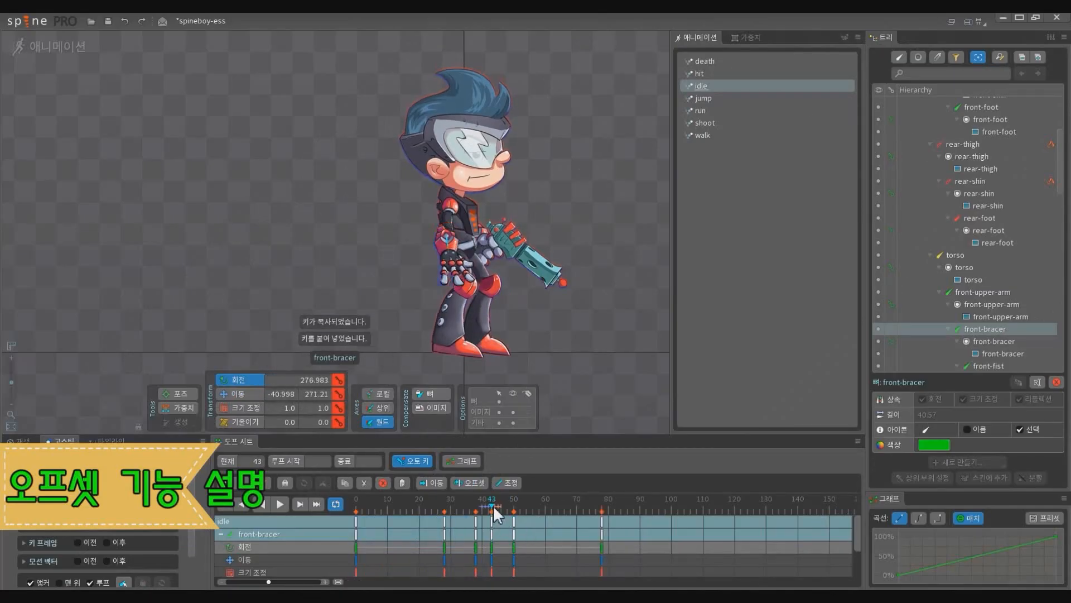
{"action": "left_click", "coordinate": [357, 501]}
{"action": "left_click_drag", "start_coordinate": [458, 541], "coordinate": [362, 497]}
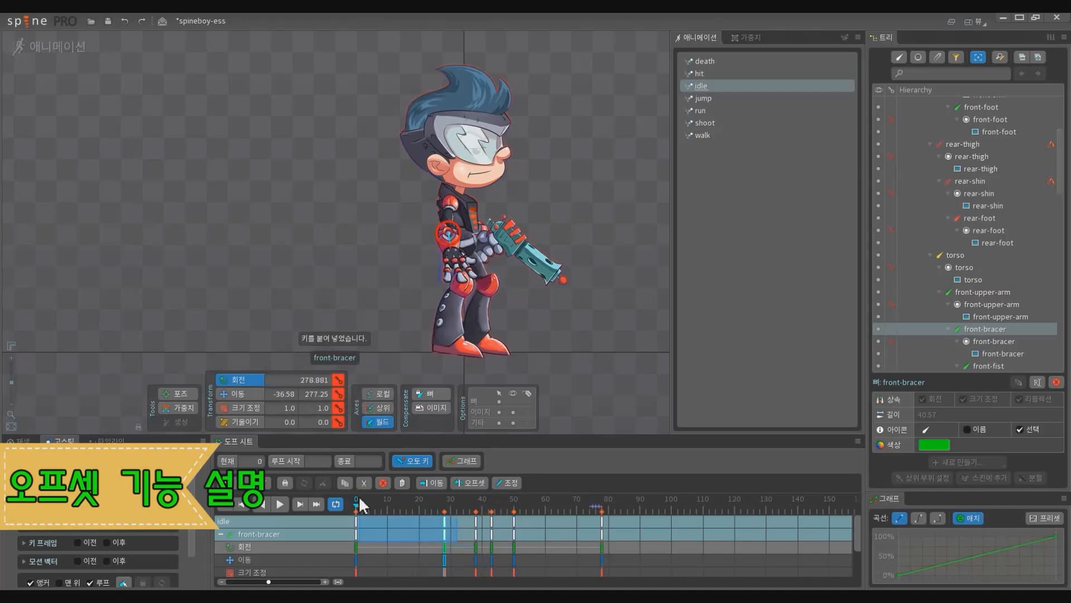
{"action": "left_click", "coordinate": [517, 509]}
{"action": "left_click", "coordinate": [514, 507]}
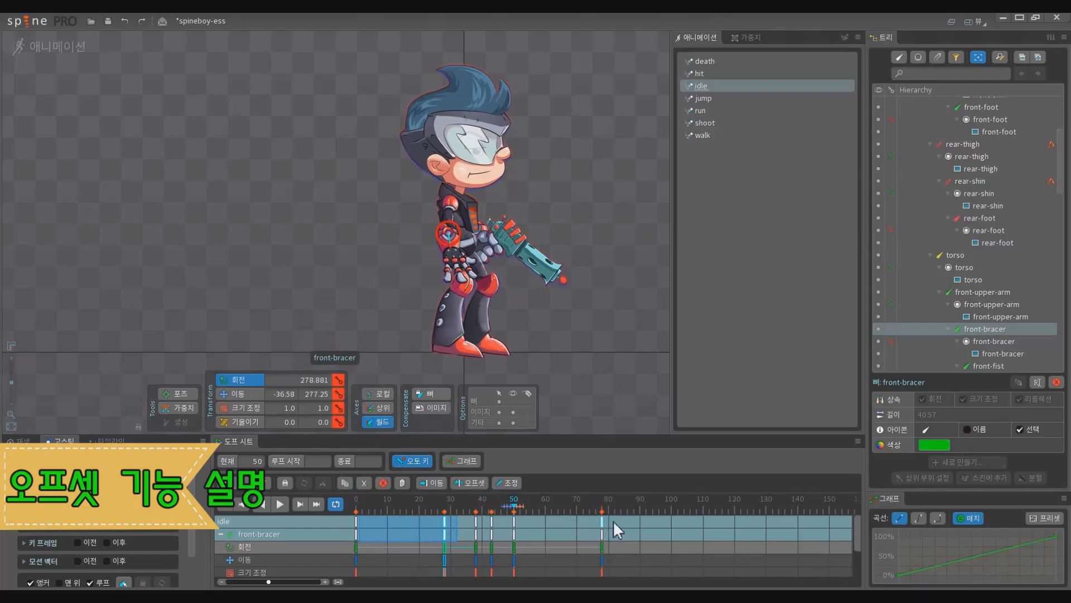
{"action": "left_click", "coordinate": [511, 521]}
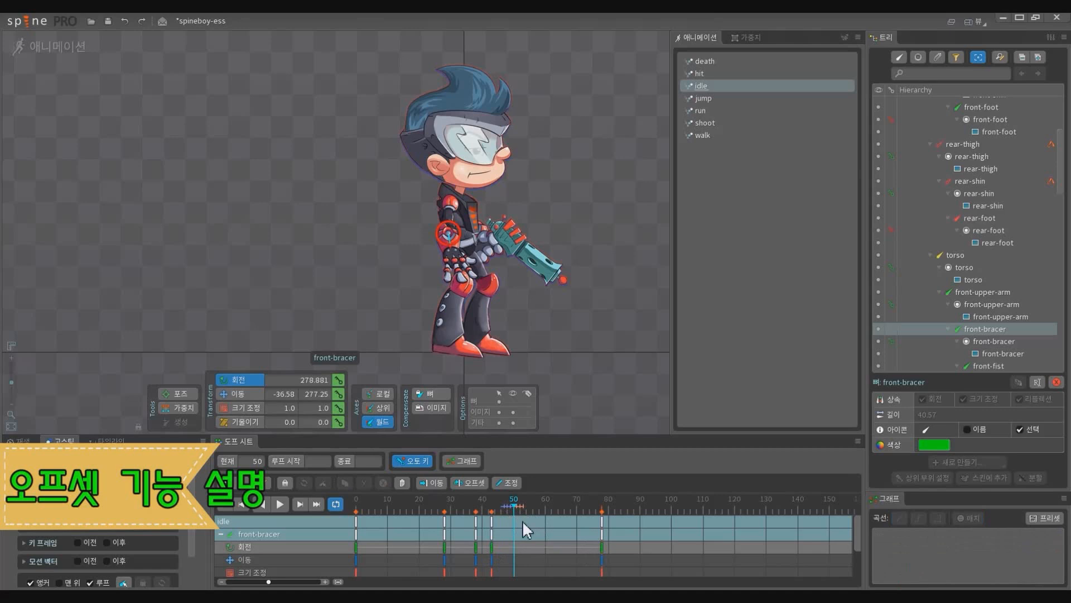
Step: Copy a newly keyed in-between pose of front-bracer from frame 50 to frame 0, and delete the key at frame 78
{"action": "key", "text": "k"}
{"action": "left_click", "coordinate": [516, 521]}
{"action": "key", "text": "ctrl+c"}
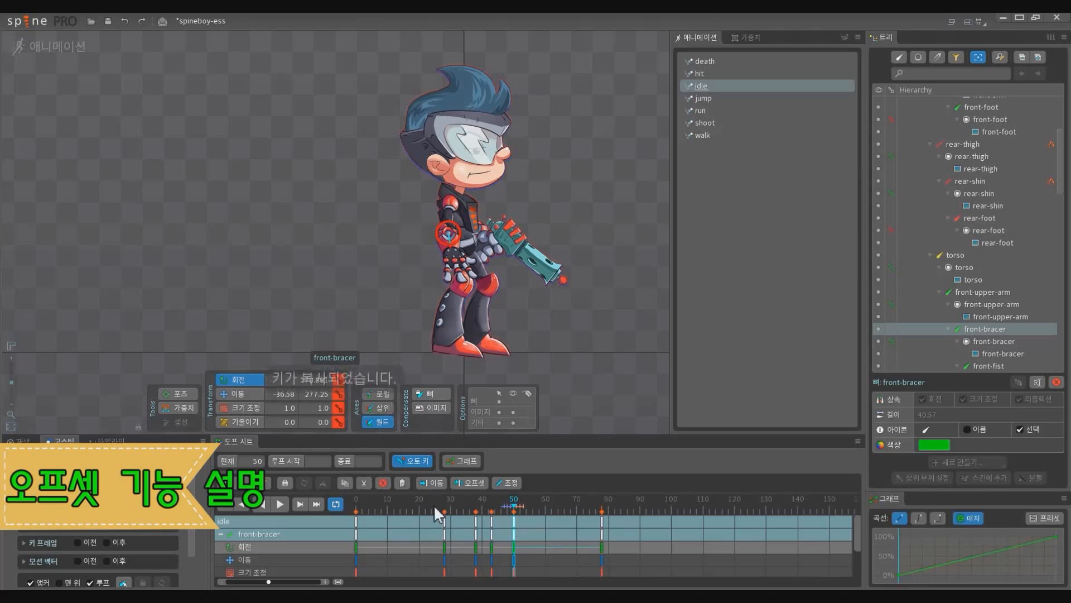
{"action": "left_click_drag", "start_coordinate": [433, 505], "coordinate": [320, 496]}
{"action": "key", "text": "ctrl+v"}
{"action": "left_click", "coordinate": [603, 524]}
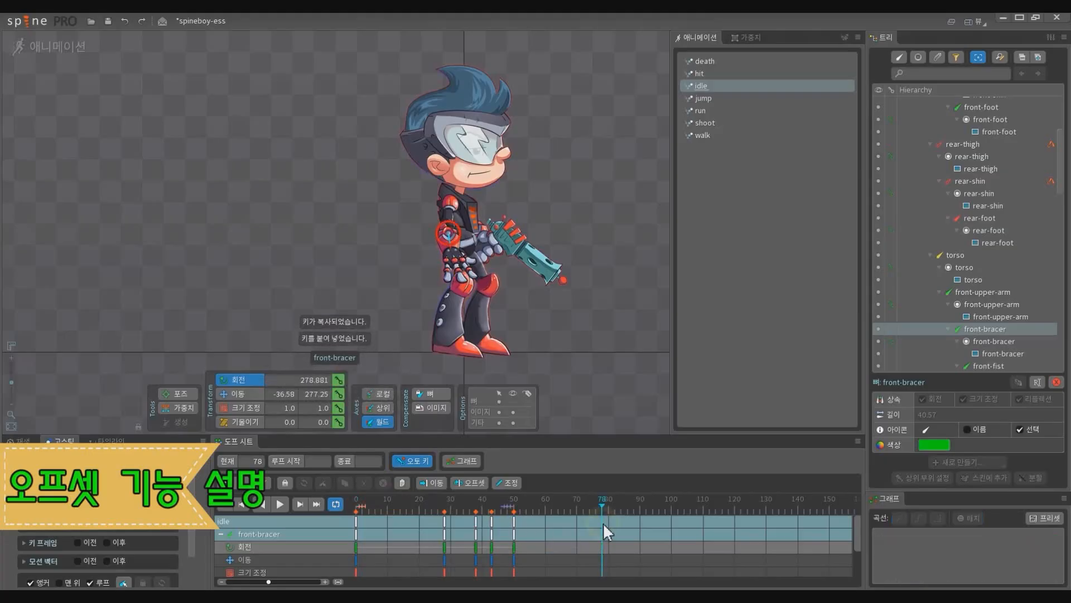
Step: Try deleting and re-pasting front-bracer's key at frame 50 while revisiting frames 43 and 78, and undo the repeated changes
{"action": "left_click", "coordinate": [517, 523]}
{"action": "key", "text": "Delete"}
{"action": "left_click", "coordinate": [491, 522]}
{"action": "key", "text": "ctrl+c"}
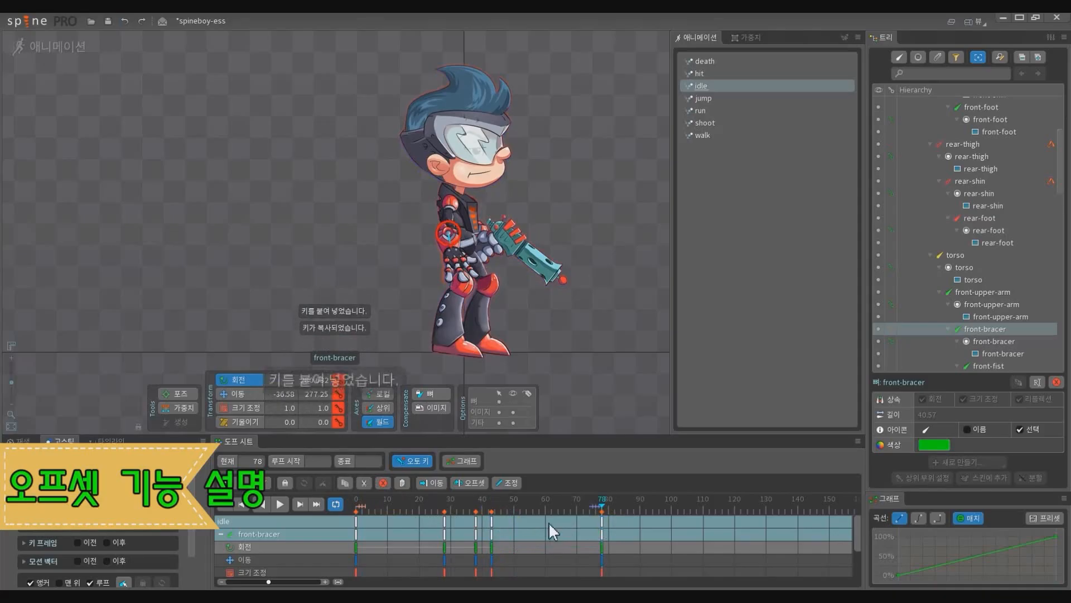
{"action": "left_click", "coordinate": [482, 519]}
{"action": "left_click", "coordinate": [601, 525]}
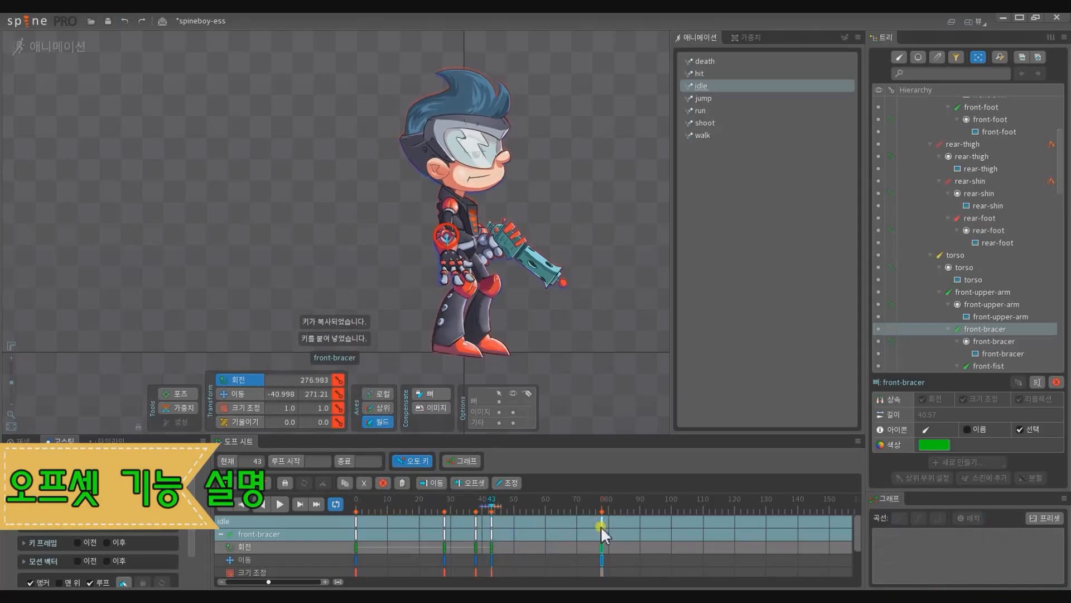
{"action": "left_click", "coordinate": [513, 507]}
{"action": "key", "text": "ctrl+v"}
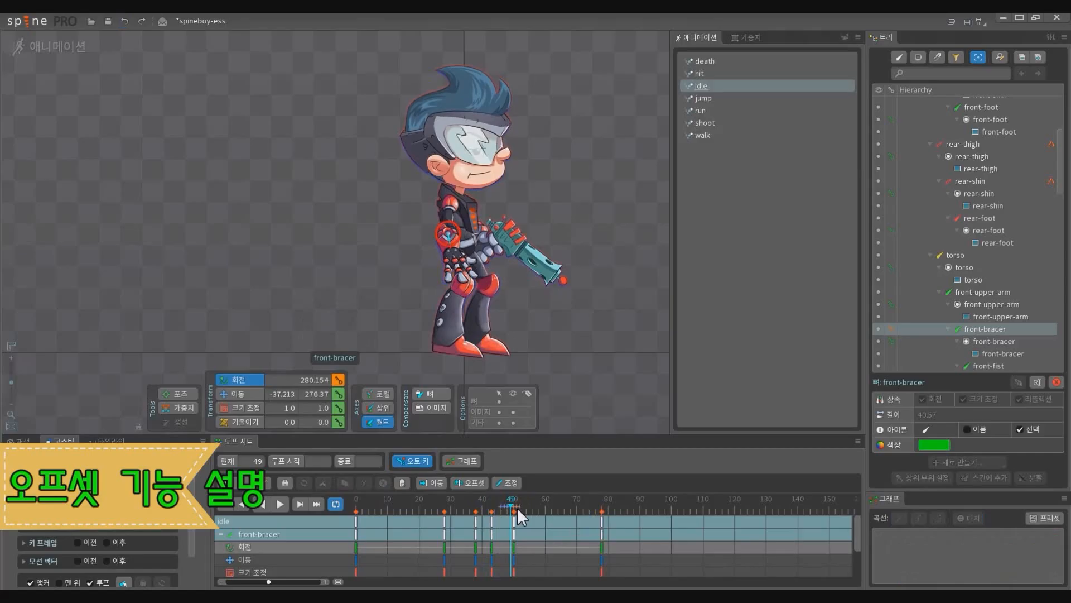
{"action": "key", "text": "ctrl+z"}
{"action": "key", "text": "ctrl+z"}
Step: Play the idle animation and step through front-bracer's keys at frames 28 and 38 to check the offset loop
{"action": "key", "text": "d"}
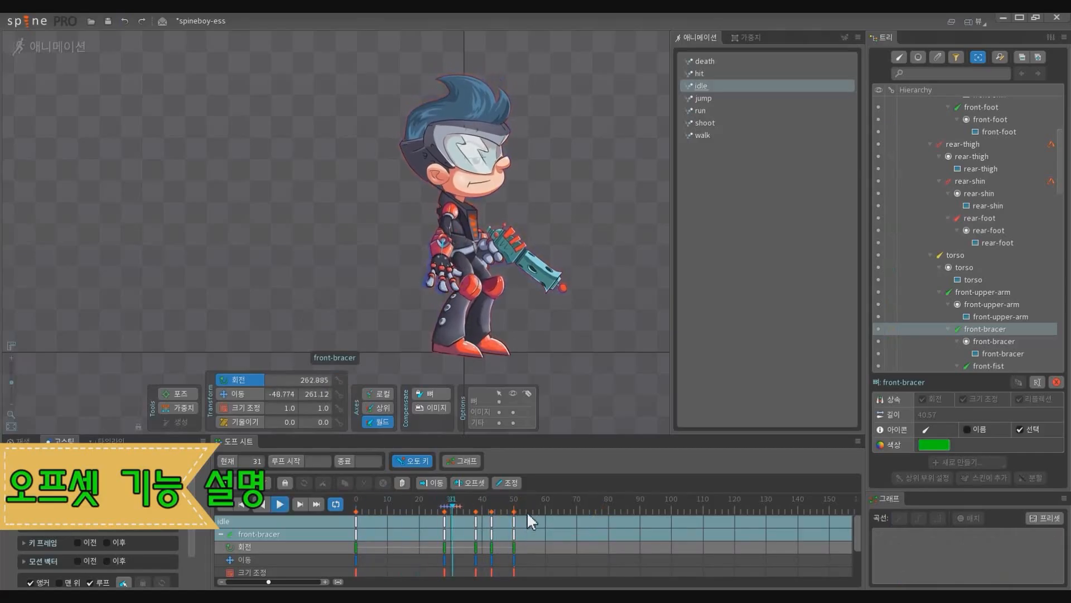
{"action": "key", "text": "w"}
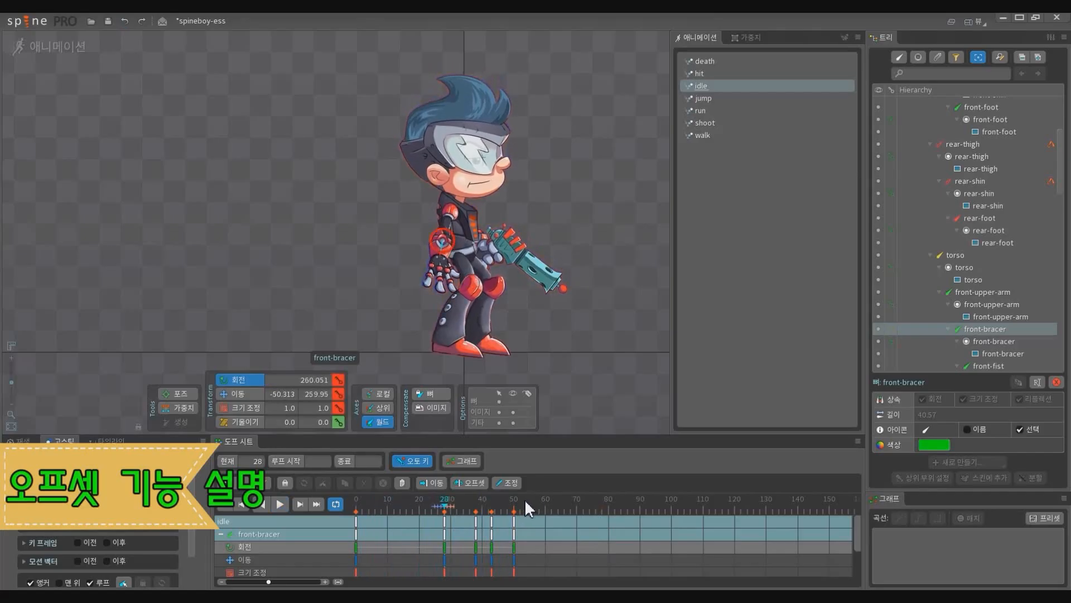
{"action": "key", "text": "w"}
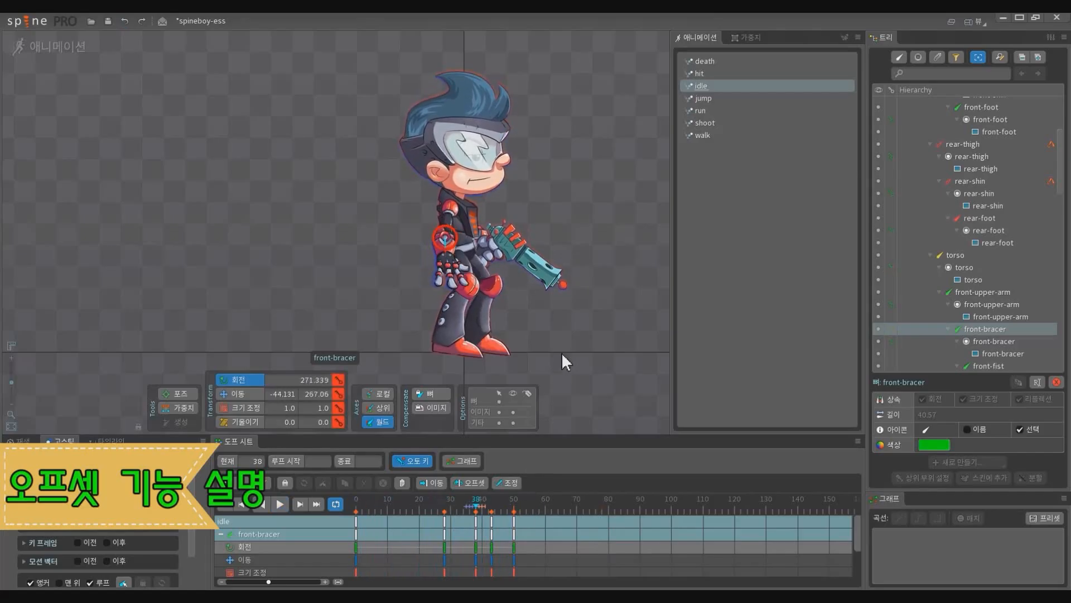
{"action": "key", "text": "w"}
{"action": "key", "text": "d"}
{"action": "key", "text": "space"}
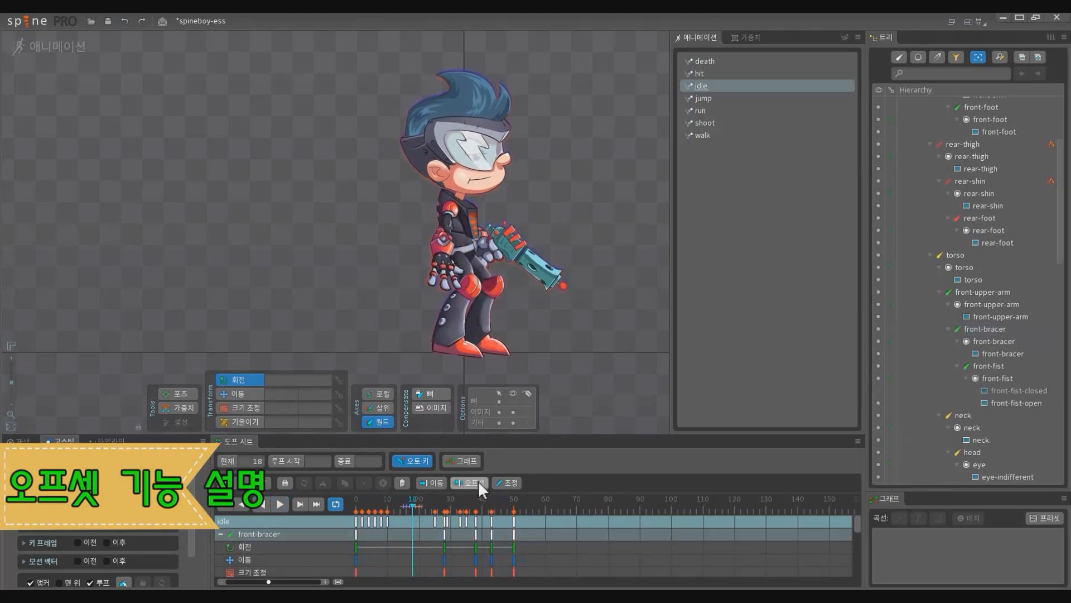
Step: Select the rear-upper-arm and rear-bracer bones and clear their stray key at frame 28
{"action": "left_click", "coordinate": [468, 199]}
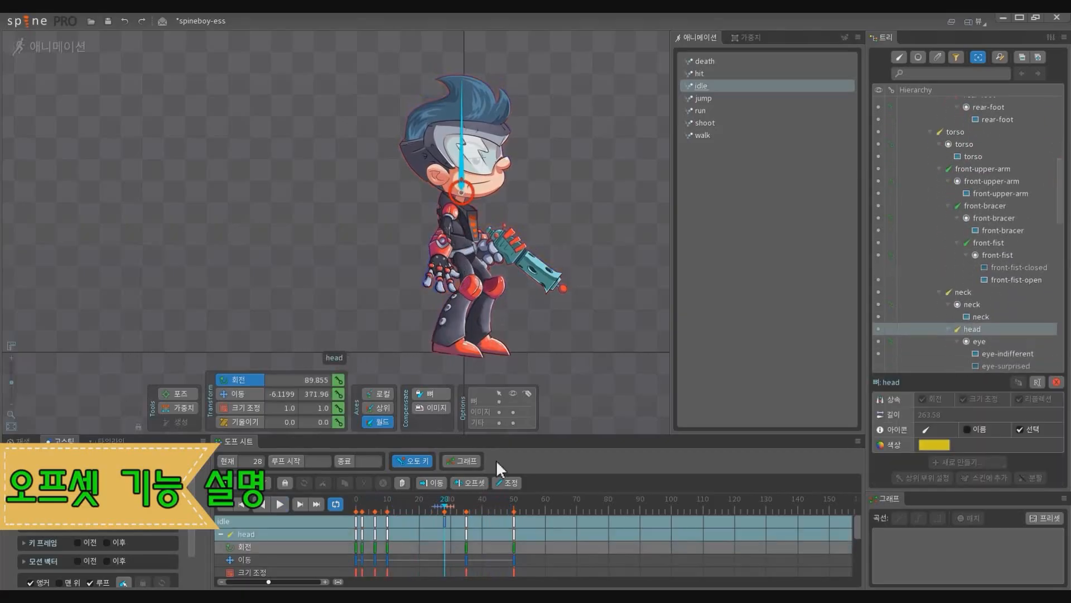
{"action": "left_click", "coordinate": [474, 232]}
{"action": "scroll", "coordinate": [477, 242], "scroll_direction": "up", "scroll_amount": 3}
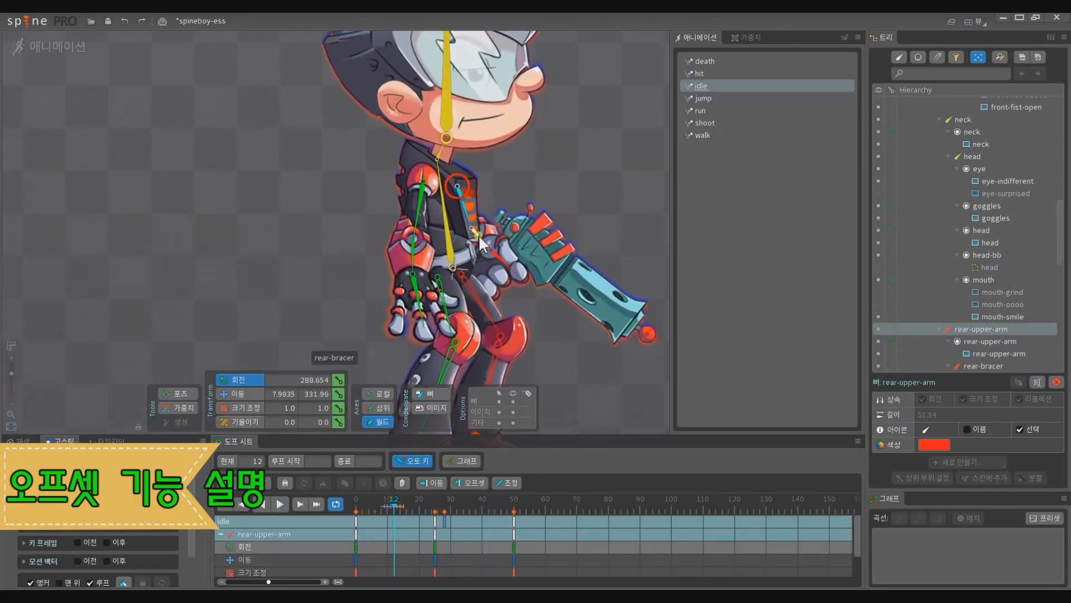
{"action": "left_click", "coordinate": [479, 237], "text": "ctrl"}
{"action": "left_click", "coordinate": [437, 521]}
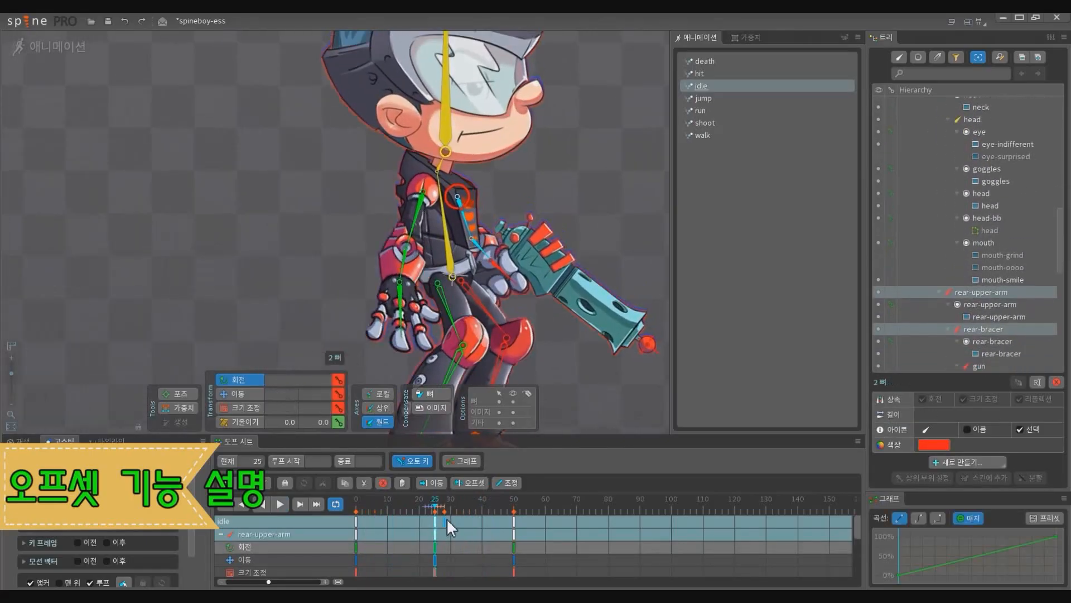
{"action": "left_click", "coordinate": [446, 517]}
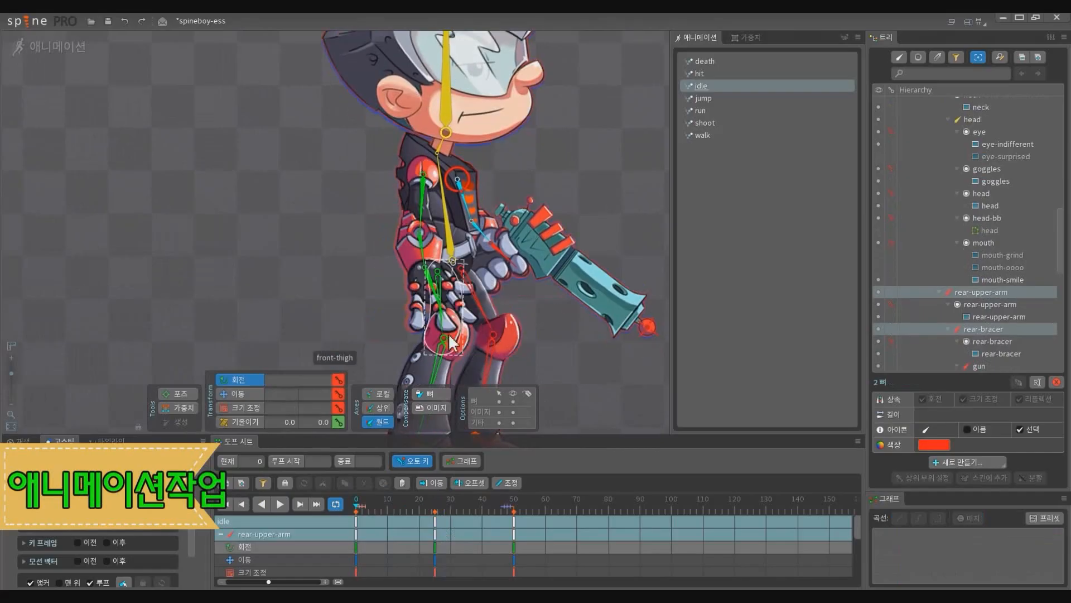
Step: Check the idle motion between frames 25 and 0 with the whole character in view, and clear the bone selection
{"action": "scroll", "coordinate": [448, 329], "scroll_direction": "down", "scroll_amount": 5}
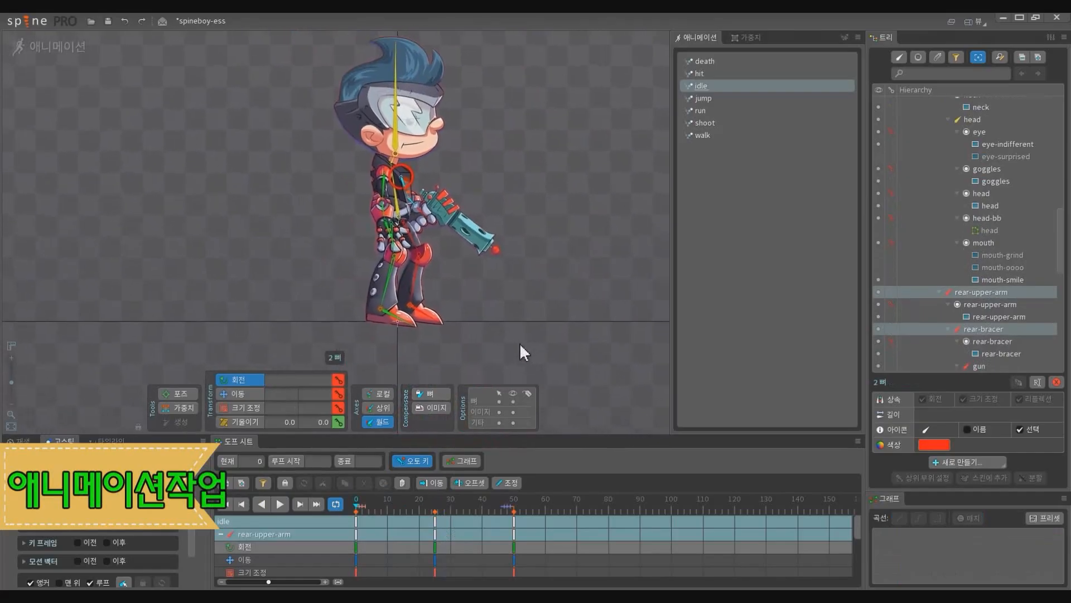
{"action": "key", "text": "space"}
{"action": "key", "text": "d"}
{"action": "key", "text": "ctrl+Left"}
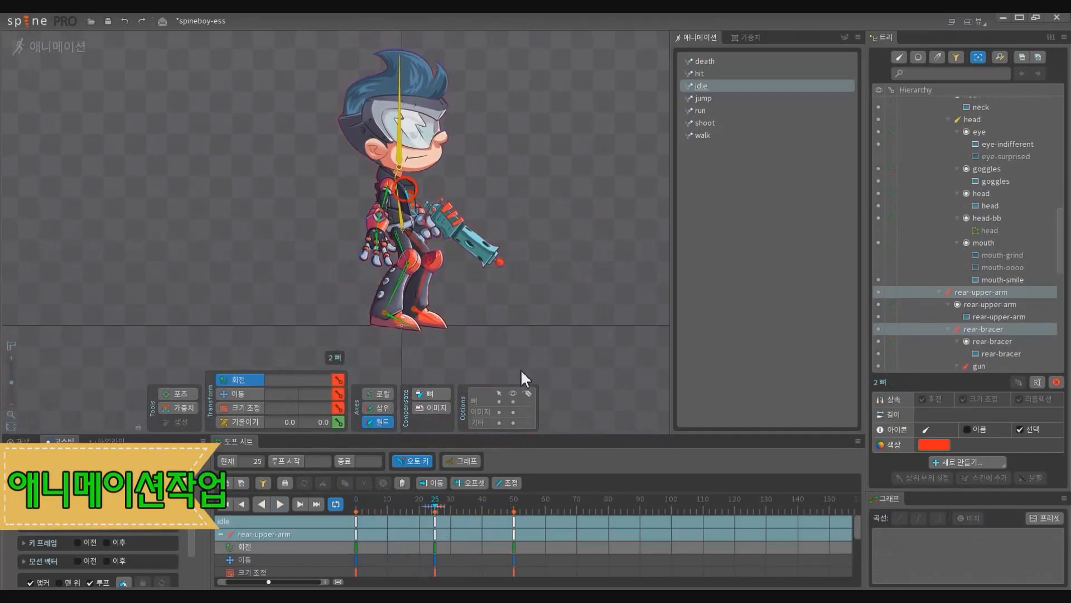
{"action": "key", "text": "ctrl+Left"}
{"action": "scroll", "coordinate": [484, 311], "scroll_direction": "down", "scroll_amount": 1}
{"action": "left_click_drag", "start_coordinate": [484, 310], "coordinate": [526, 330]}
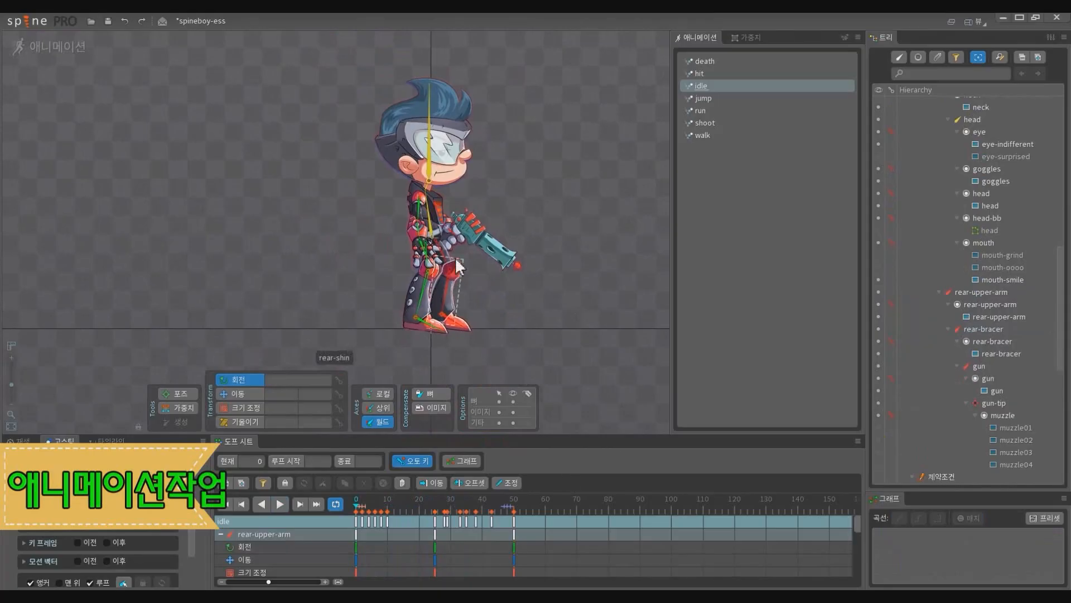
Step: Raise the rear arm and gun at frame 0 by posing the rear-upper-arm and rear-bracer bones with the Pose tool
{"action": "left_click", "coordinate": [439, 213]}
{"action": "left_click", "coordinate": [439, 212], "text": "ctrl"}
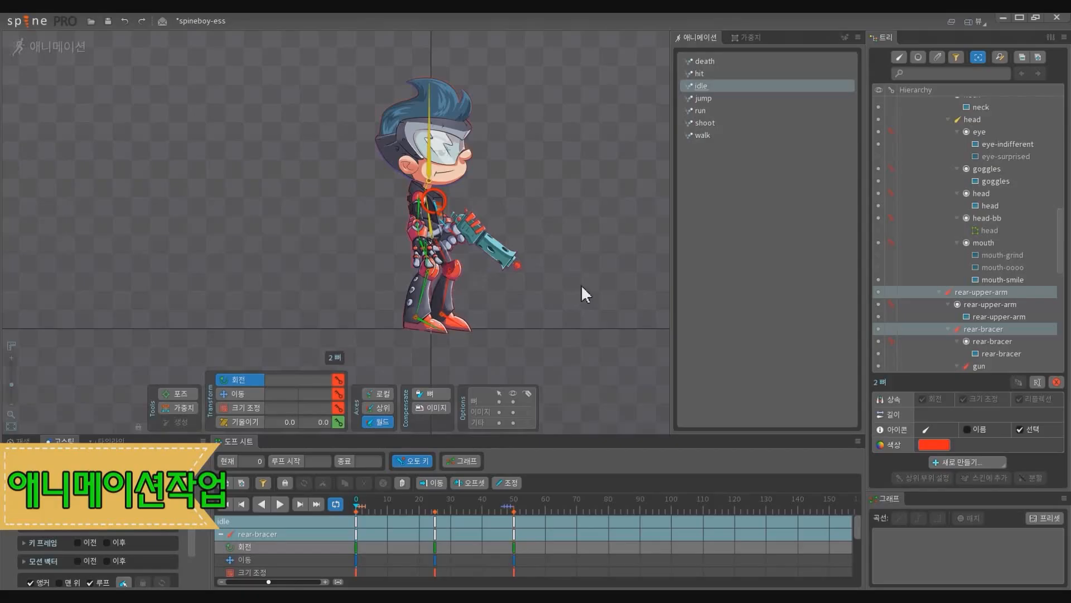
{"action": "scroll", "coordinate": [468, 279], "scroll_direction": "up", "scroll_amount": 3}
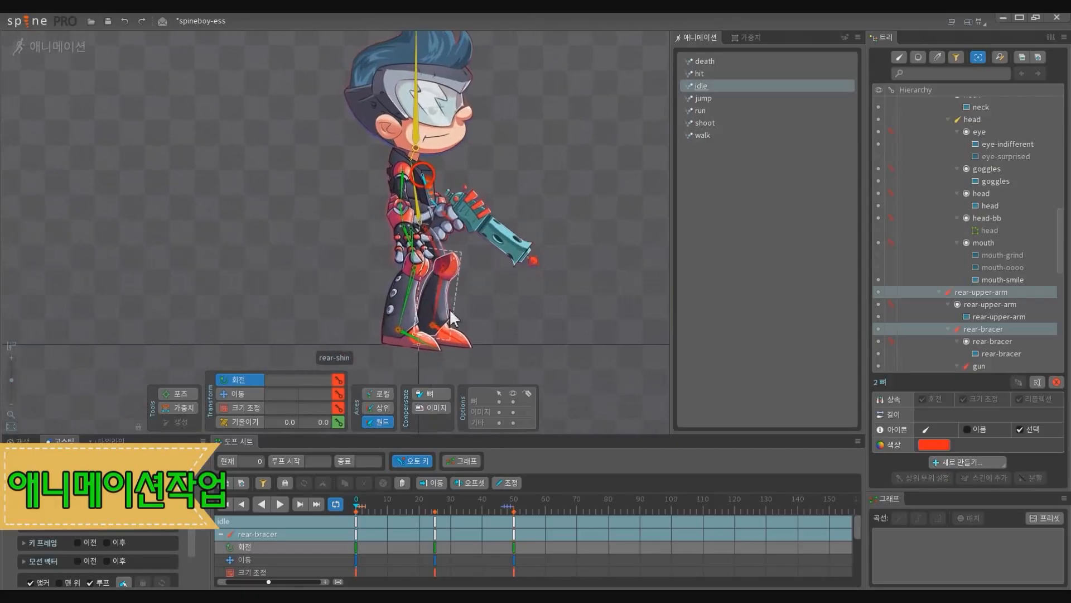
{"action": "key", "text": "b"}
{"action": "left_click_drag", "start_coordinate": [442, 211], "coordinate": [450, 198]}
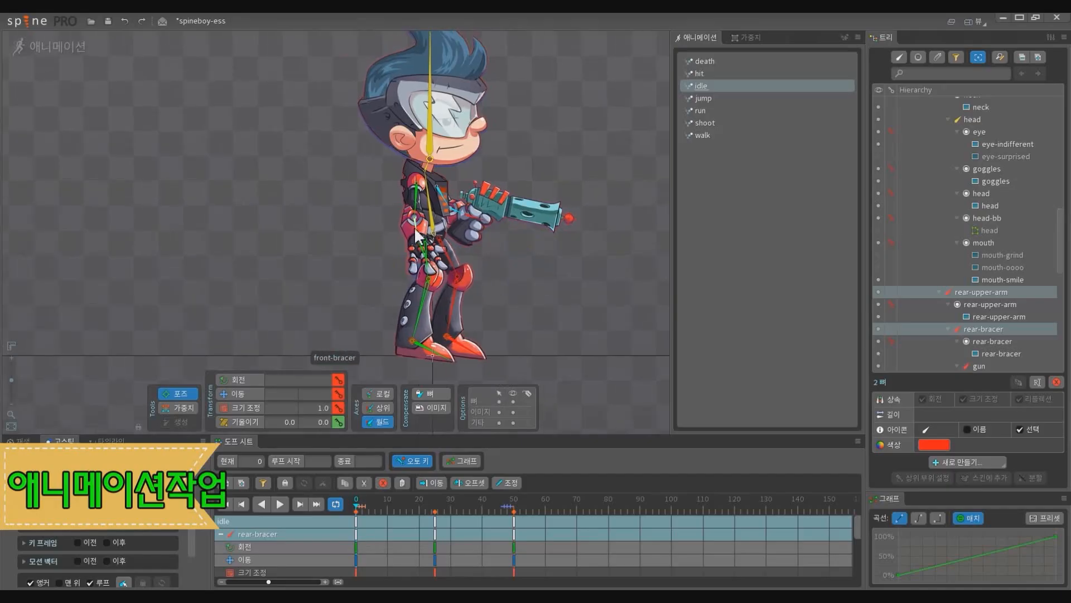
{"action": "left_click", "coordinate": [415, 215]}
{"action": "left_click", "coordinate": [415, 209], "text": "ctrl"}
{"action": "left_click_drag", "start_coordinate": [422, 240], "coordinate": [374, 227]}
{"action": "key", "text": "ctrl+z"}
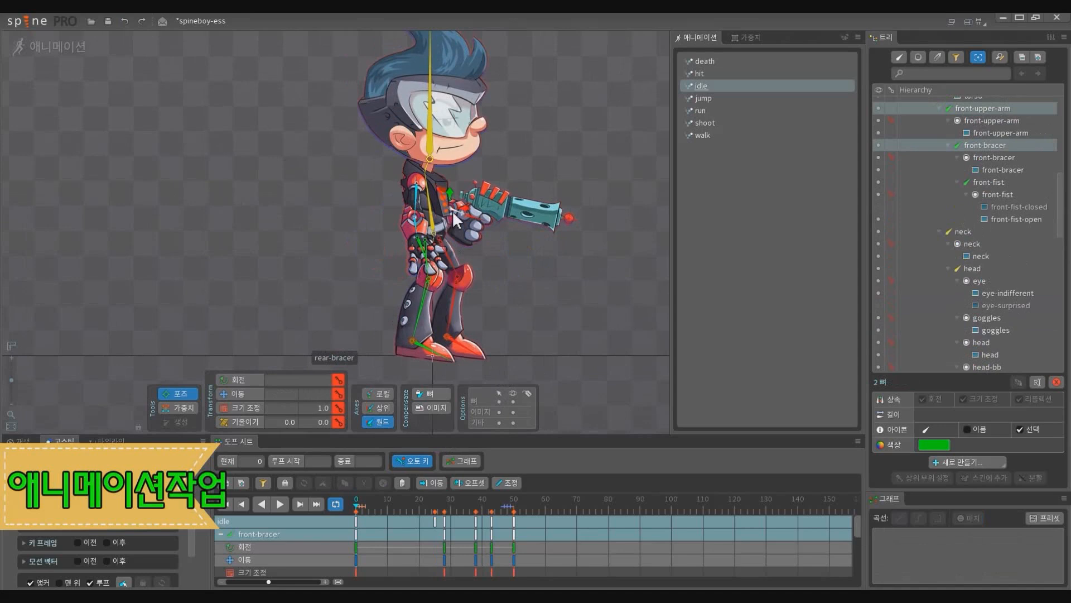
Step: Fine-tune the rear-upper-arm and rear-bracer pose at frame 0, copy its keys to frame 50 and return to frame 0
{"action": "left_click", "coordinate": [453, 210]}
{"action": "left_click", "coordinate": [443, 210], "text": "ctrl"}
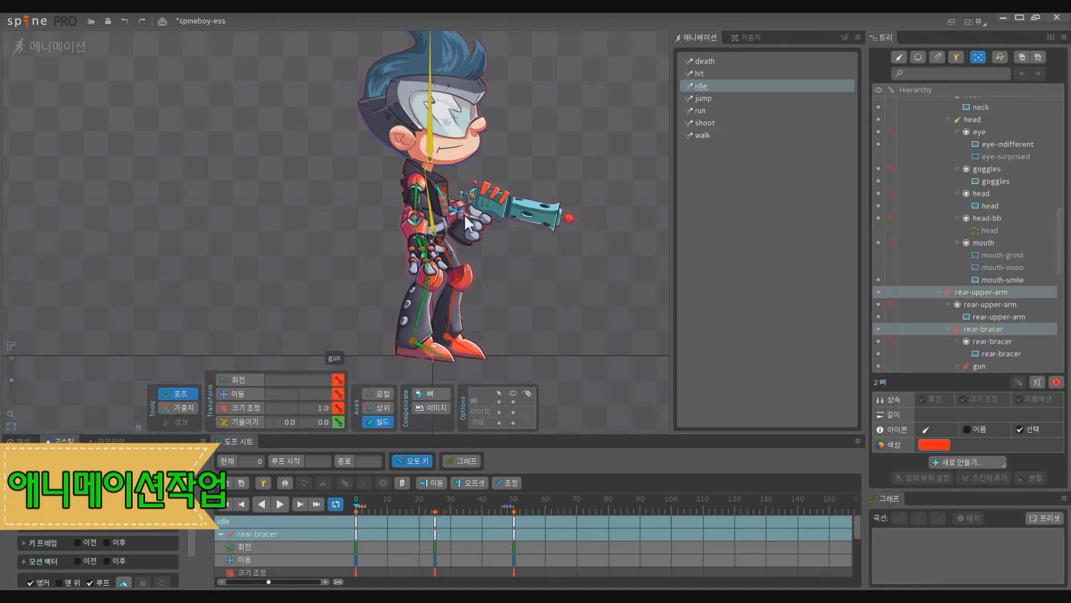
{"action": "left_click_drag", "start_coordinate": [461, 214], "coordinate": [464, 211]}
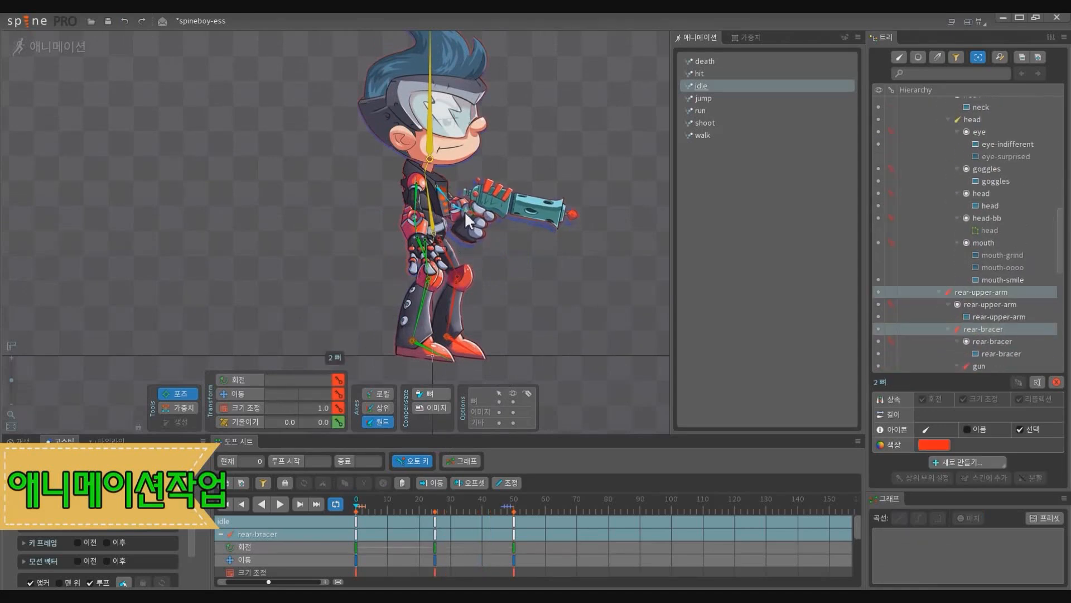
{"action": "left_click", "coordinate": [355, 515]}
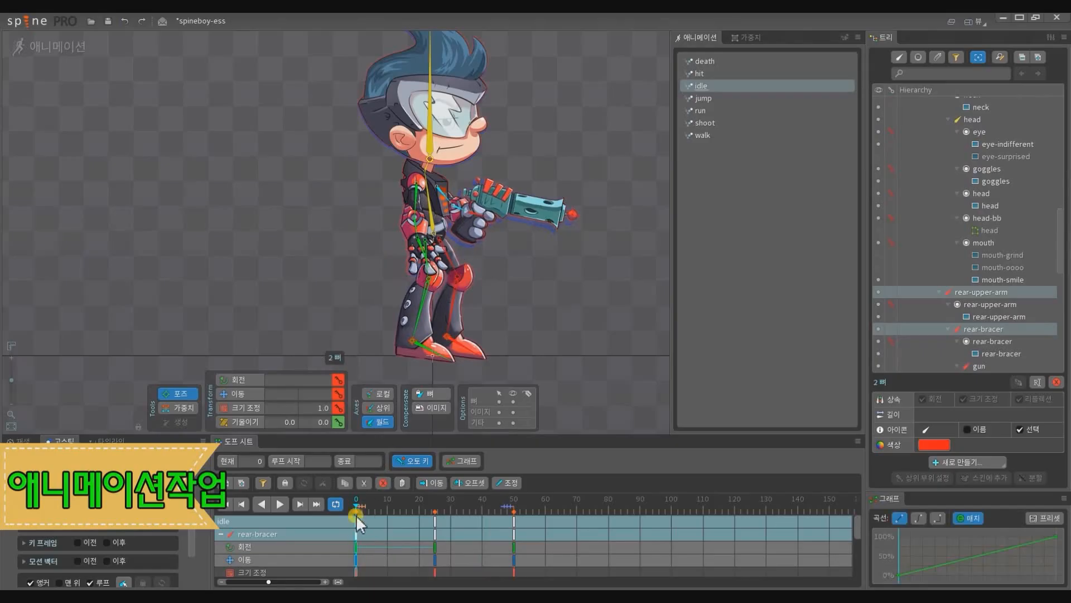
{"action": "key", "text": "ctrl+c"}
{"action": "left_click", "coordinate": [515, 520]}
{"action": "key", "text": "ctrl+v"}
{"action": "left_click", "coordinate": [356, 500]}
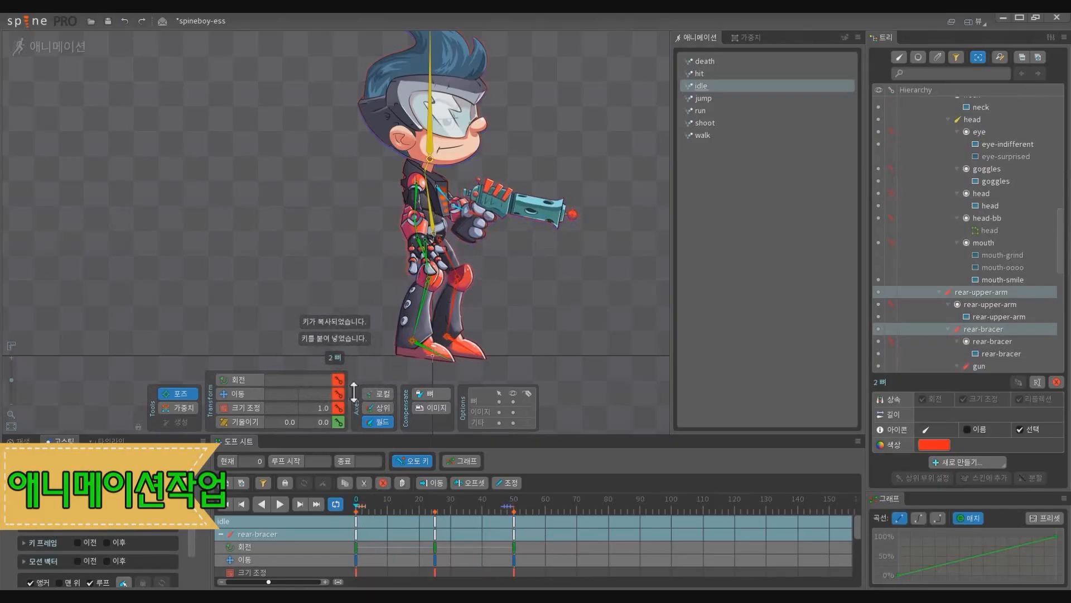
Step: Pose front-upper-arm and front-bracer behind the body at frame 0 and fine-tune their rotation
{"action": "left_click", "coordinate": [417, 201]}
{"action": "left_click", "coordinate": [419, 234], "text": "ctrl"}
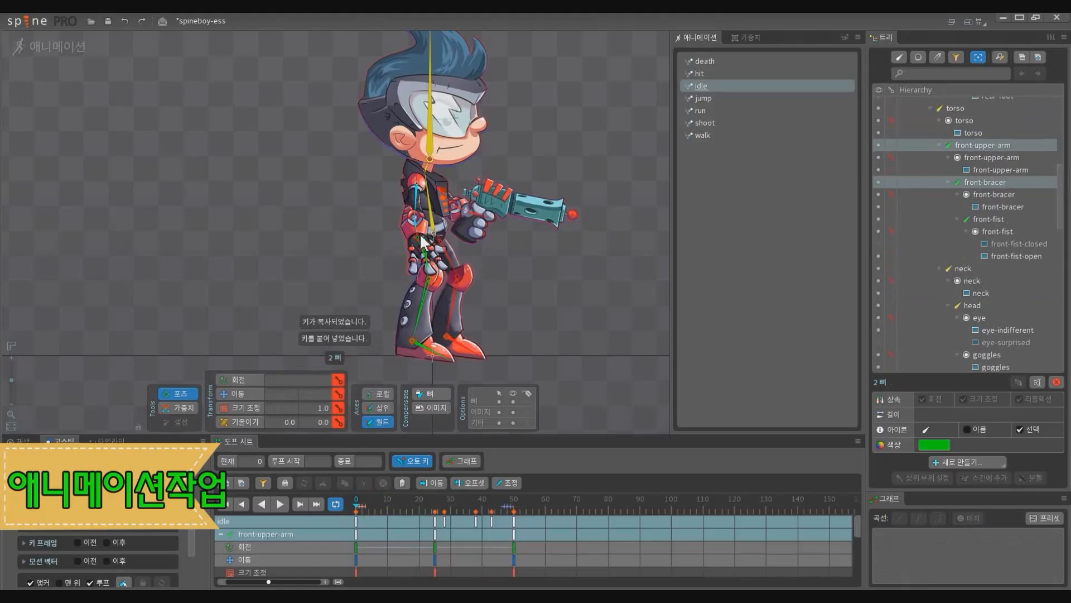
{"action": "left_click_drag", "start_coordinate": [419, 235], "coordinate": [417, 262]}
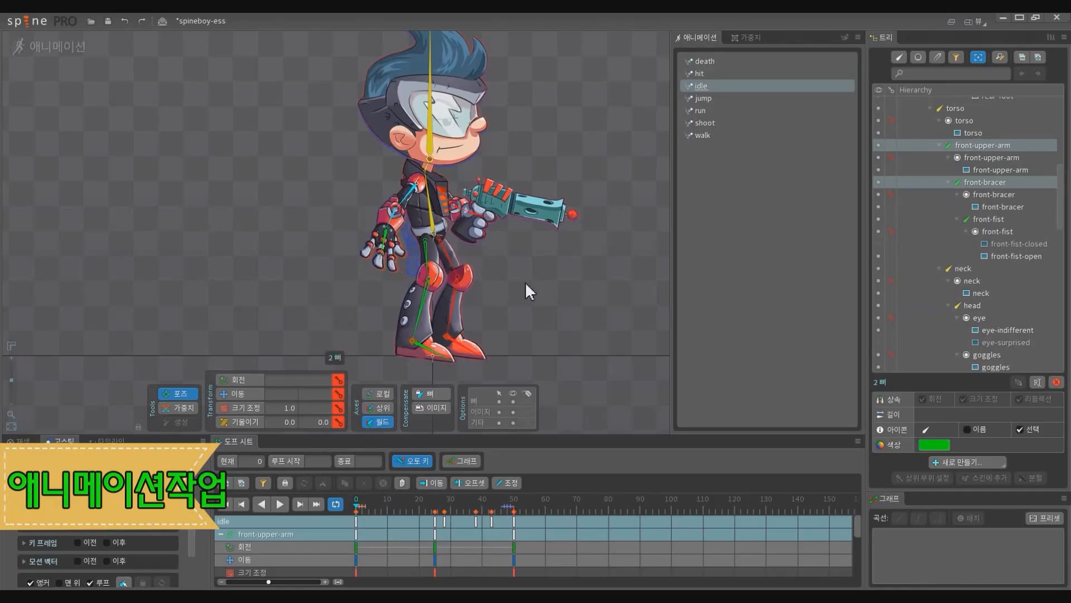
{"action": "key", "text": "c"}
{"action": "left_click_drag", "start_coordinate": [534, 283], "coordinate": [556, 283]}
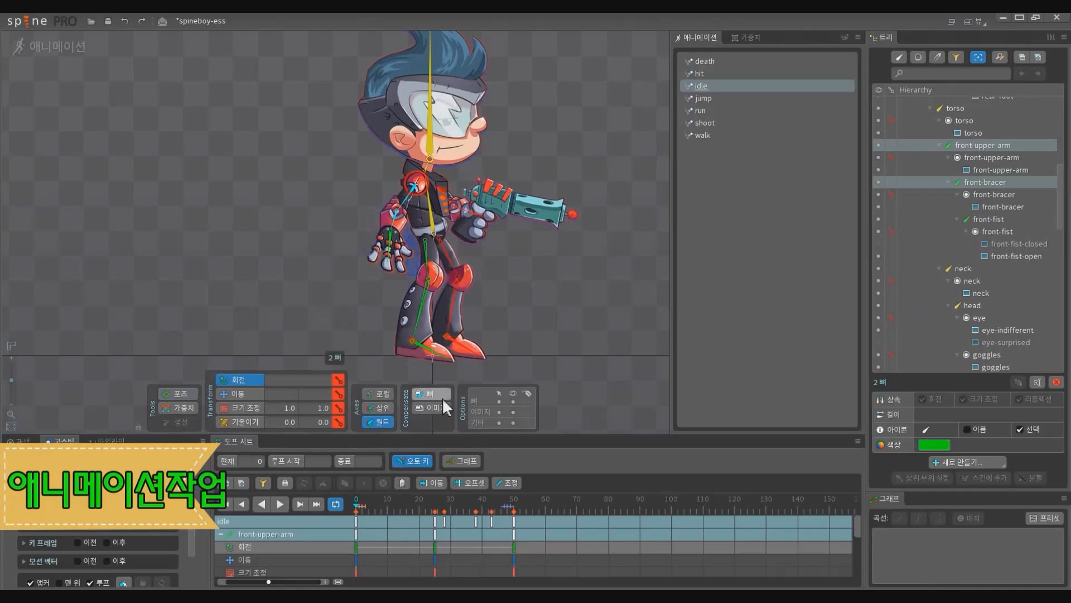
Step: Copy the front arm's keys from frame 0 to frame 50 and delete its keys in between
{"action": "left_click", "coordinate": [359, 519]}
{"action": "key", "text": "ctrl+c"}
{"action": "left_click", "coordinate": [513, 519]}
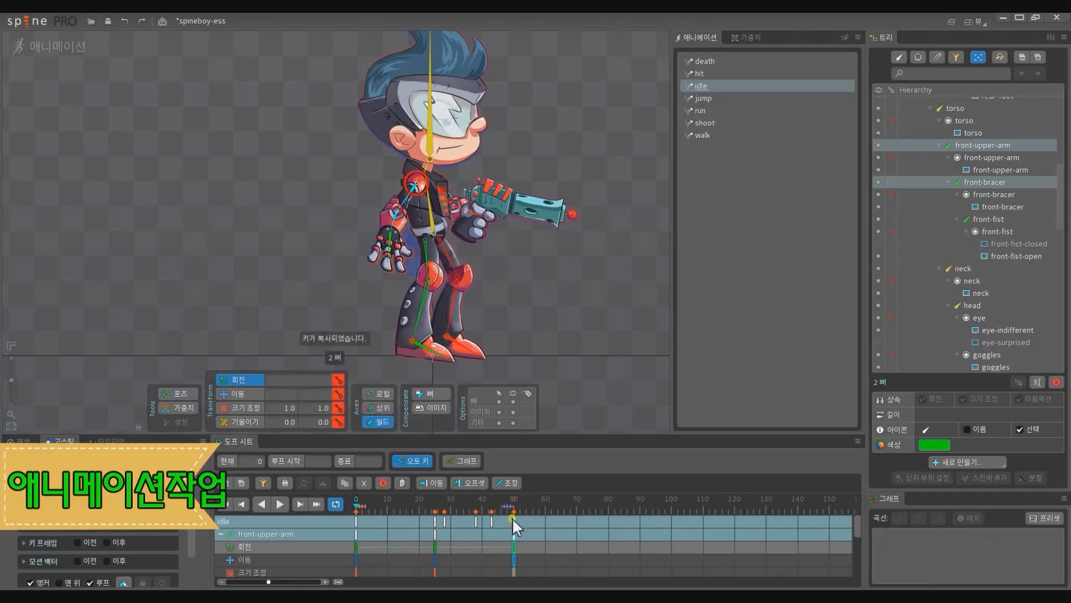
{"action": "key", "text": "ctrl+v"}
{"action": "left_click_drag", "start_coordinate": [500, 541], "coordinate": [458, 519]}
{"action": "key", "text": "Delete"}
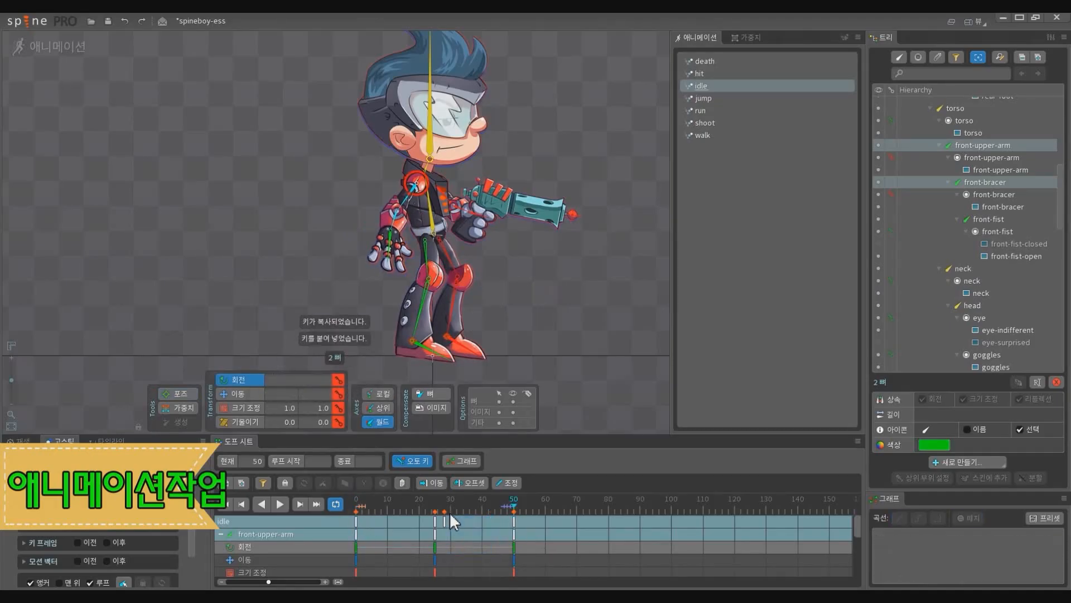
Step: Play the idle animation with the whole character in view and compare the first and last frames of the loop
{"action": "key", "text": "space"}
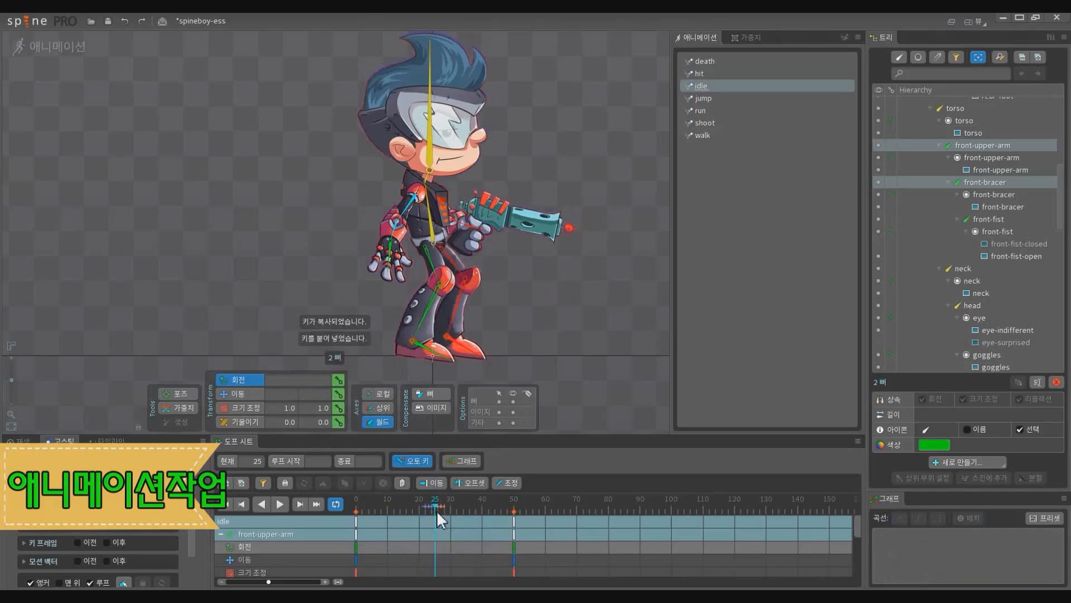
{"action": "scroll", "coordinate": [474, 290], "scroll_direction": "down", "scroll_amount": 2}
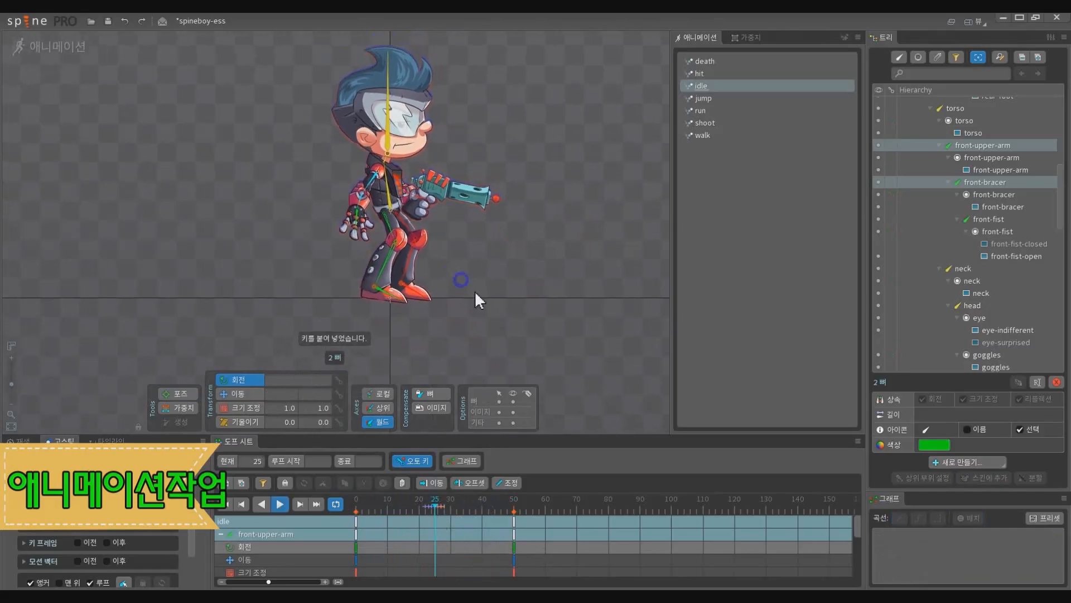
{"action": "left_click_drag", "start_coordinate": [474, 290], "coordinate": [491, 354]}
{"action": "key", "text": "space"}
{"action": "key", "text": "Home"}
{"action": "key", "text": "End"}
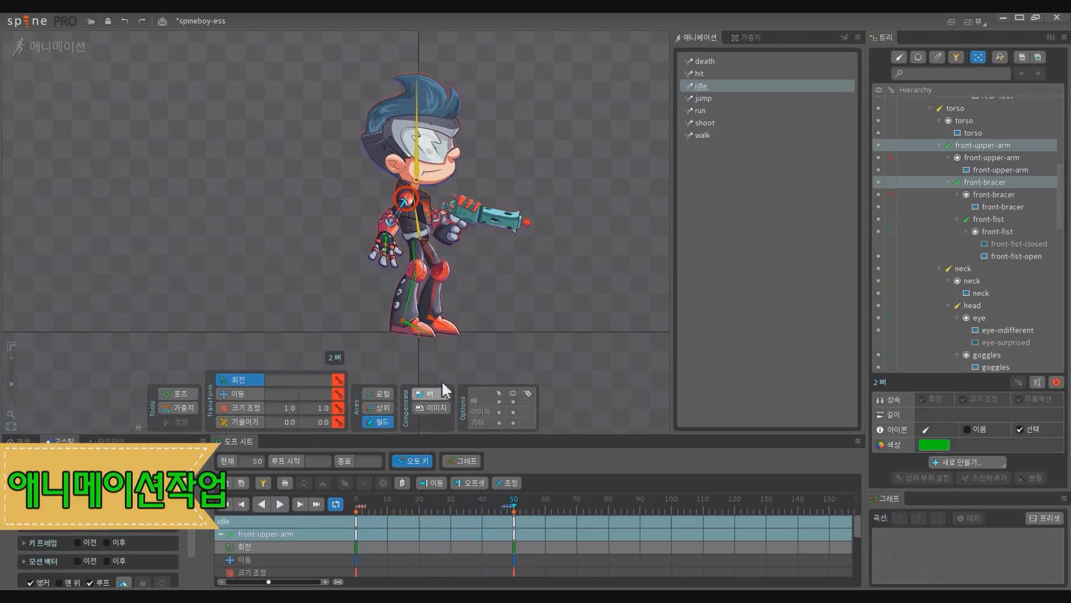
{"action": "key", "text": "Home"}
{"action": "key", "text": "End"}
{"action": "key", "text": "Home"}
{"action": "key", "text": "space"}
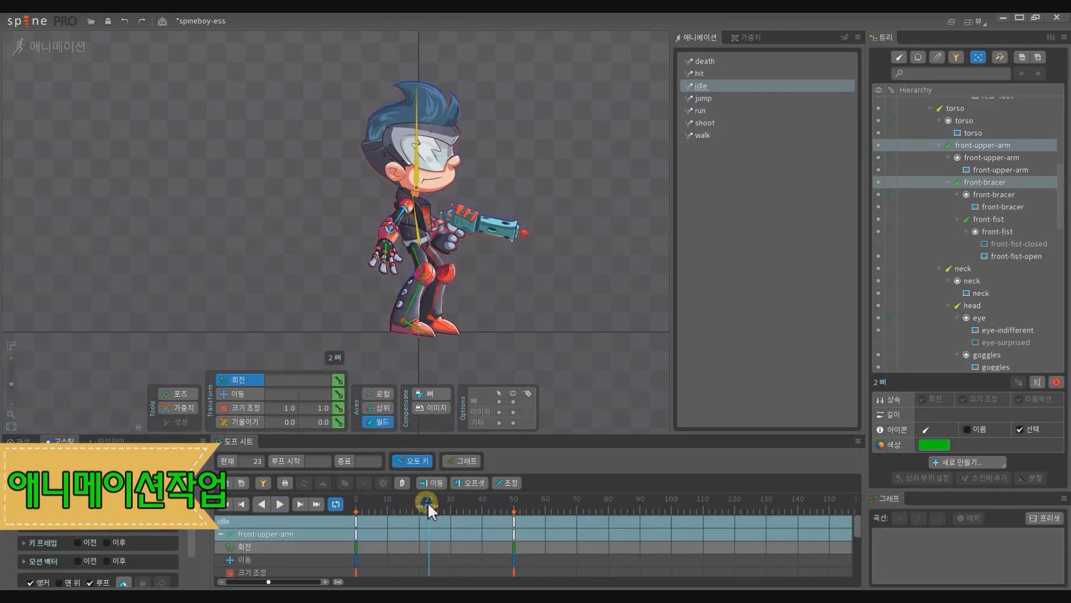
Step: Inspect the torso's key at frame 29 and select the front-upper-arm and rear-upper-arm bones for comparison
{"action": "left_click_drag", "start_coordinate": [428, 501], "coordinate": [434, 504]}
{"action": "scroll", "coordinate": [376, 270], "scroll_direction": "up", "scroll_amount": 4}
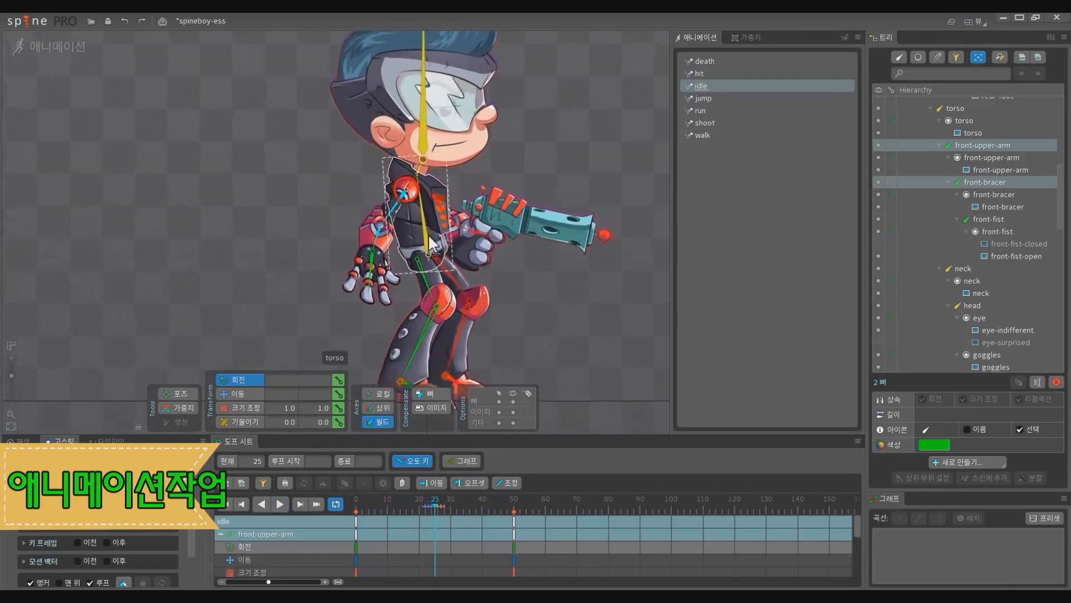
{"action": "left_click", "coordinate": [425, 237]}
{"action": "key", "text": "ctrl+Right"}
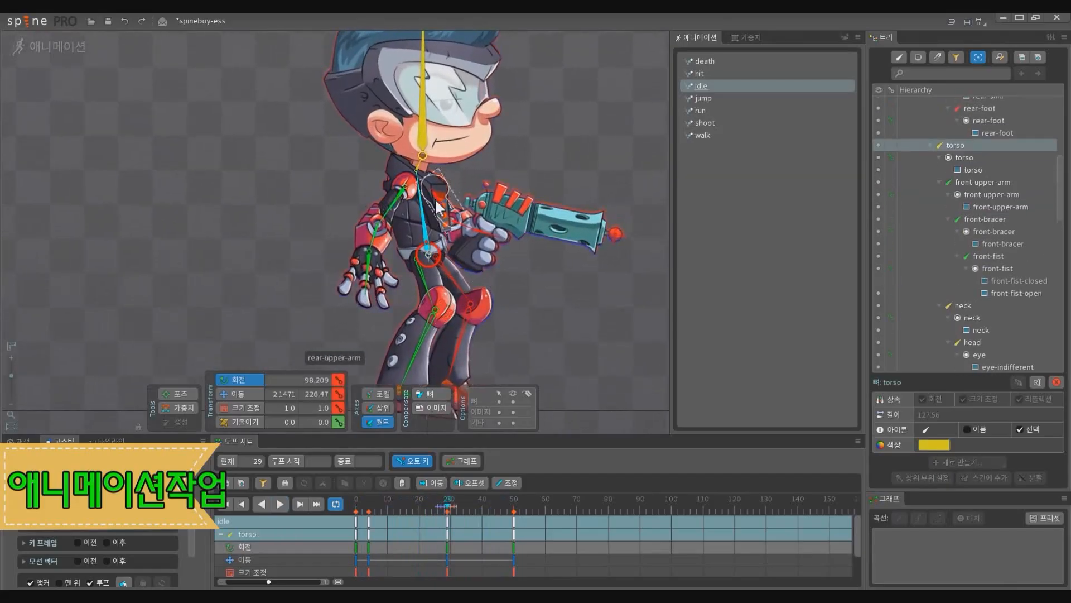
{"action": "left_click", "coordinate": [401, 196]}
{"action": "left_click", "coordinate": [438, 201], "text": "ctrl"}
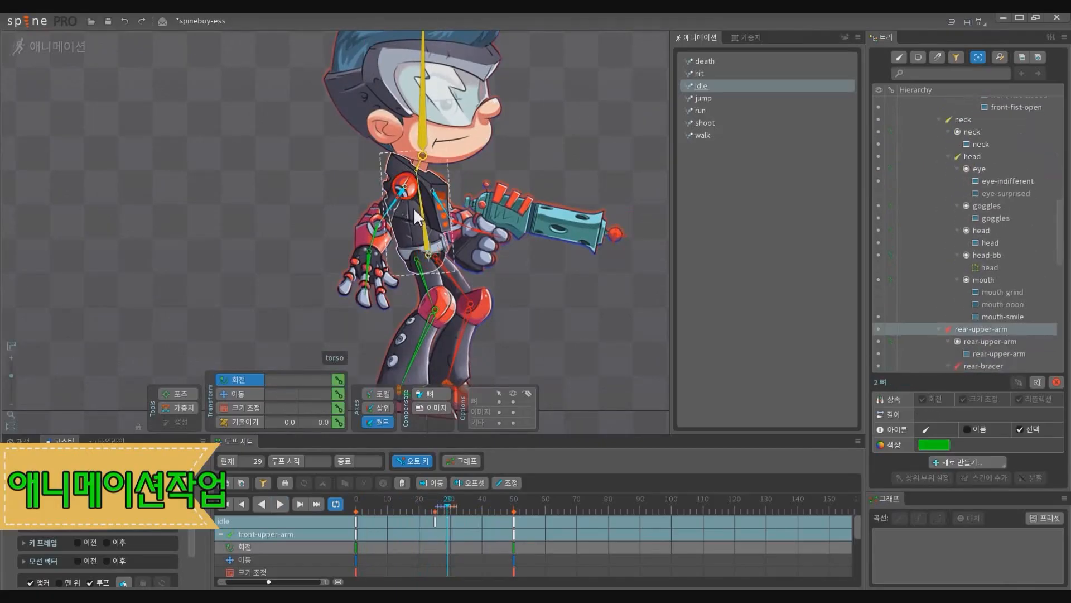
Step: Try to paste all of the torso's keys onto front-upper-arm from frame 0, and check the motion with rear-upper-arm selected
{"action": "left_click", "coordinate": [421, 212]}
{"action": "left_click_drag", "start_coordinate": [564, 534], "coordinate": [313, 474]}
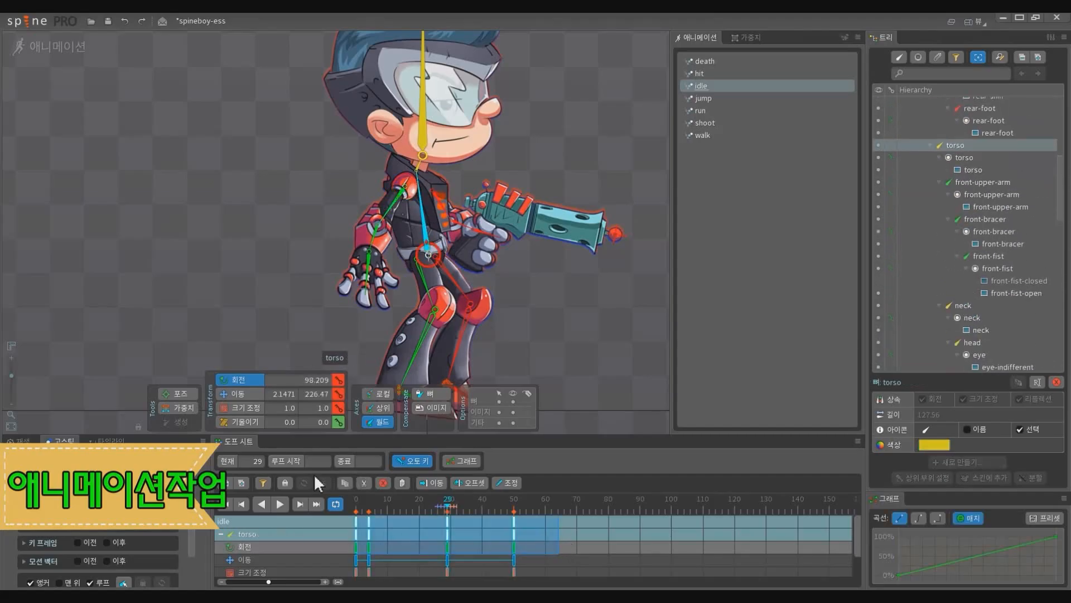
{"action": "key", "text": "ctrl+c"}
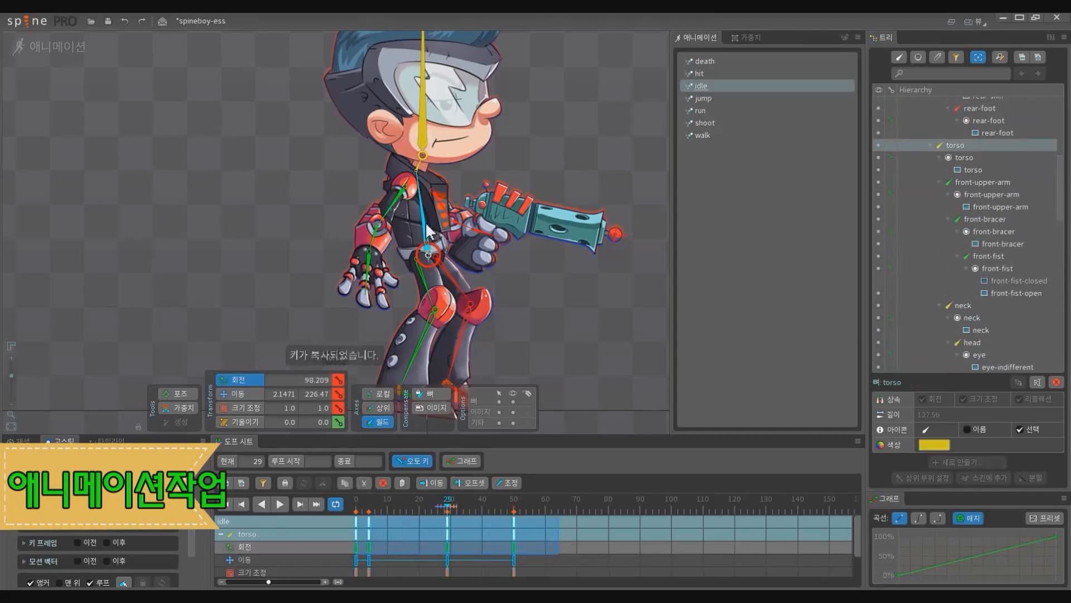
{"action": "left_click", "coordinate": [399, 200]}
{"action": "left_click", "coordinate": [357, 502]}
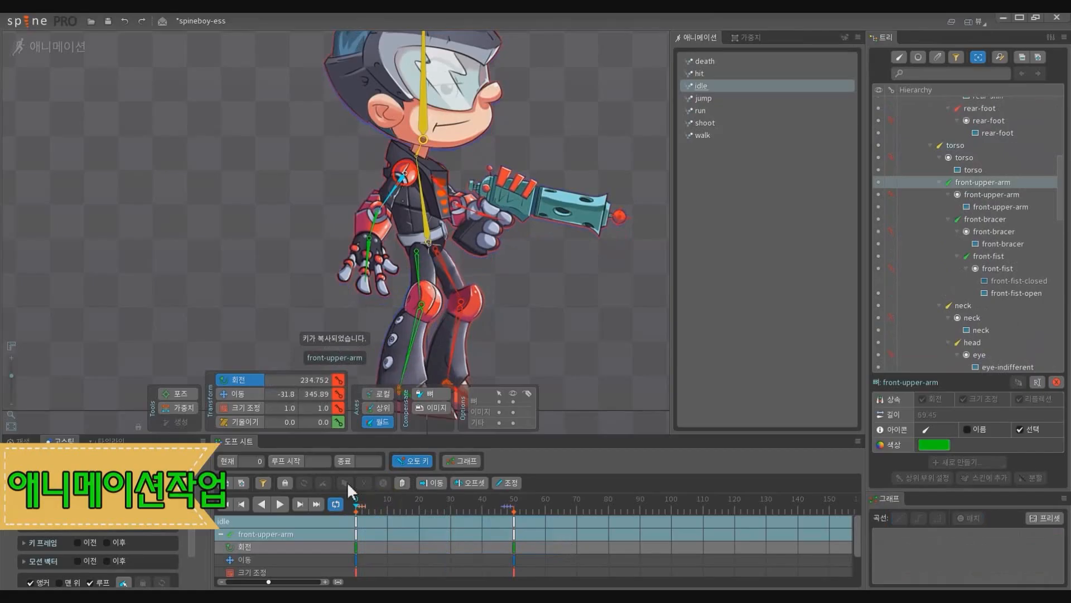
{"action": "key", "text": "ctrl+v"}
{"action": "left_click", "coordinate": [473, 278]}
{"action": "key", "text": "d"}
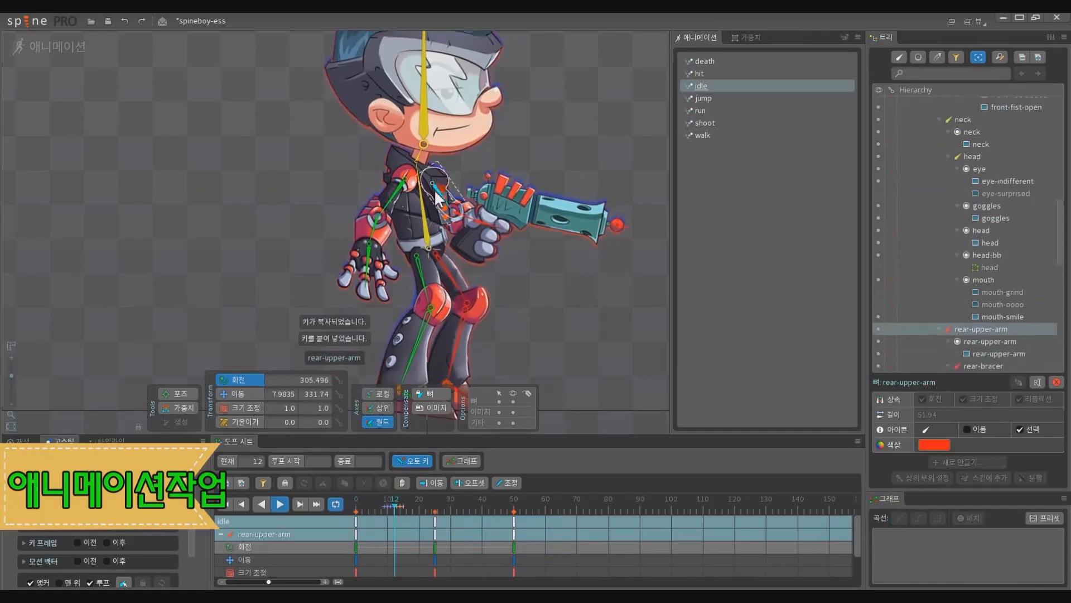
{"action": "key", "text": "d"}
Step: Delete rear-upper-arm's key at frame 25 and try pasting all of the torso's keys onto it from frame 0
{"action": "left_click", "coordinate": [424, 195]}
{"action": "left_click_drag", "start_coordinate": [552, 560], "coordinate": [356, 517]}
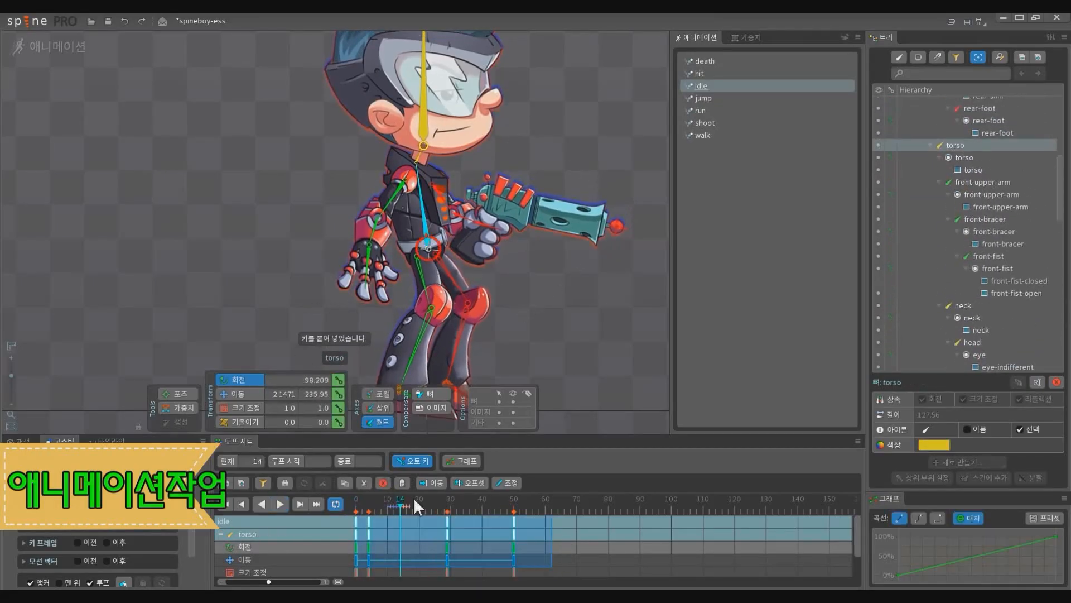
{"action": "key", "text": "ctrl+c"}
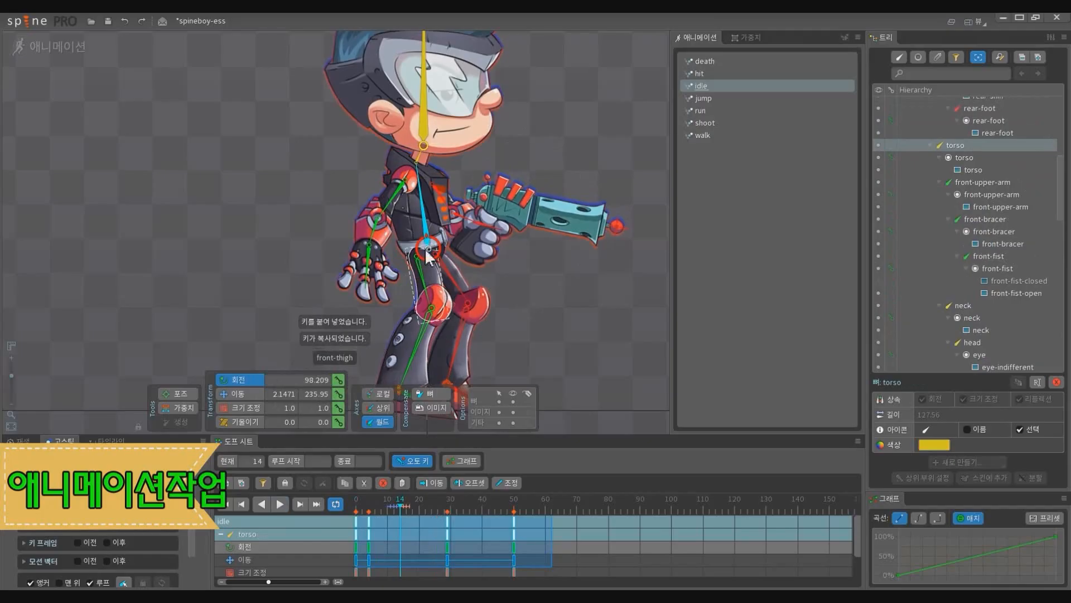
{"action": "left_click", "coordinate": [446, 208]}
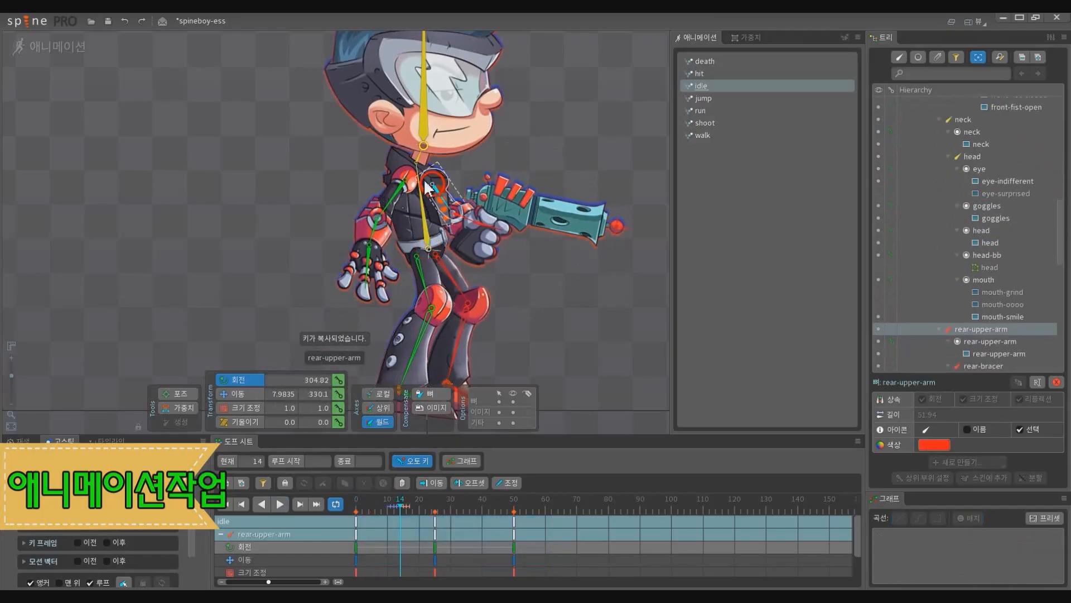
{"action": "left_click", "coordinate": [436, 524]}
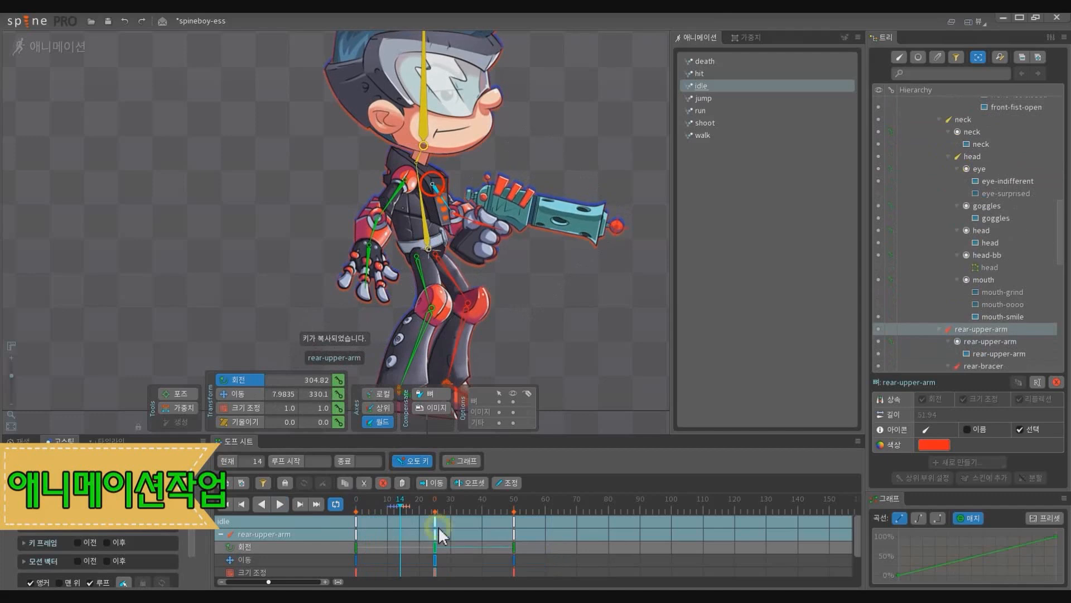
{"action": "key", "text": "Delete"}
{"action": "left_click_drag", "start_coordinate": [400, 505], "coordinate": [355, 501]}
{"action": "key", "text": "ctrl+v"}
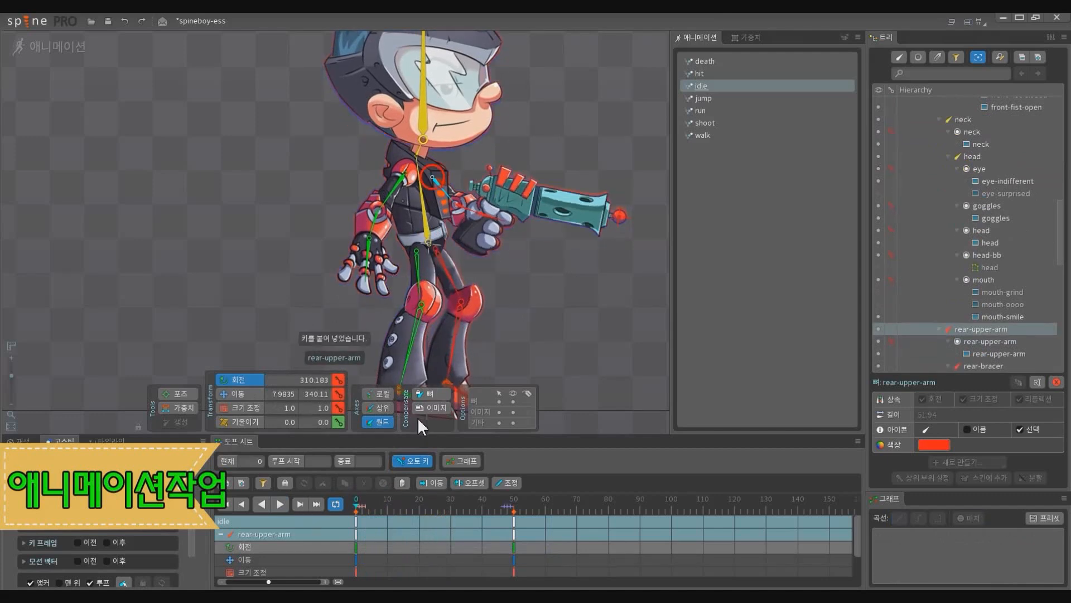
Step: Try again to copy the torso's full key set onto rear-upper-arm at frame 0, and clear the selection
{"action": "left_click", "coordinate": [422, 207]}
{"action": "left_click_drag", "start_coordinate": [559, 566], "coordinate": [320, 519]}
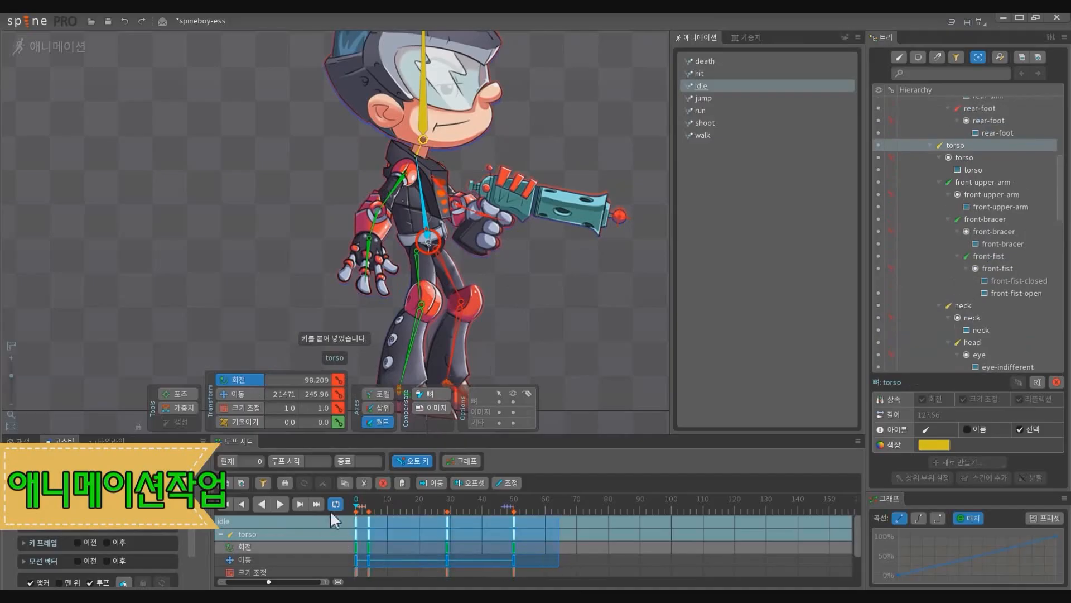
{"action": "key", "text": "ctrl+c"}
{"action": "left_click", "coordinate": [444, 193]}
{"action": "left_click", "coordinate": [445, 196]}
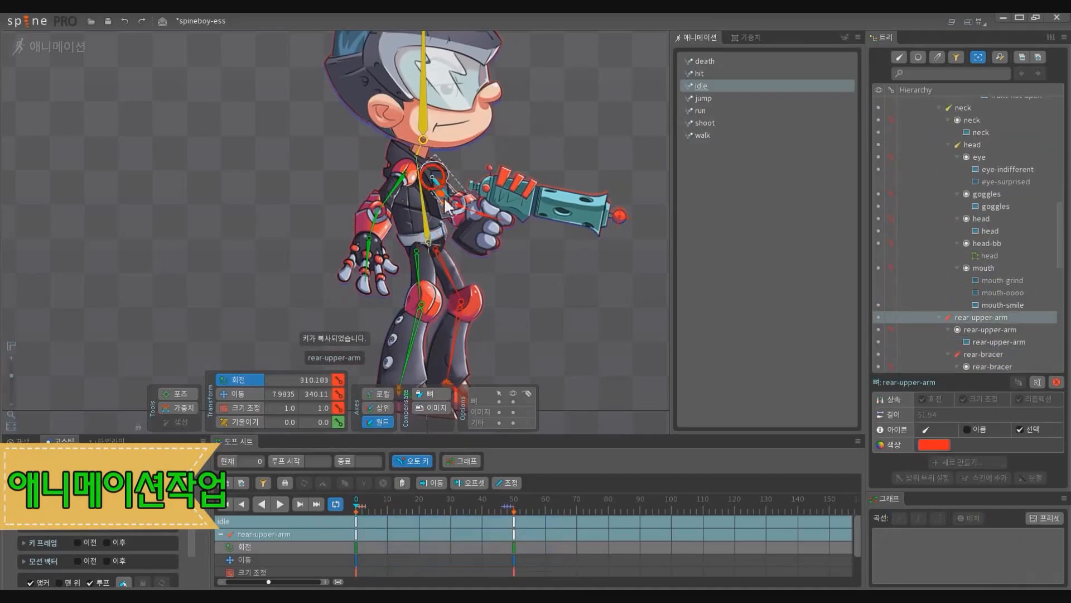
{"action": "key", "text": "ctrl+v"}
{"action": "key", "text": "space"}
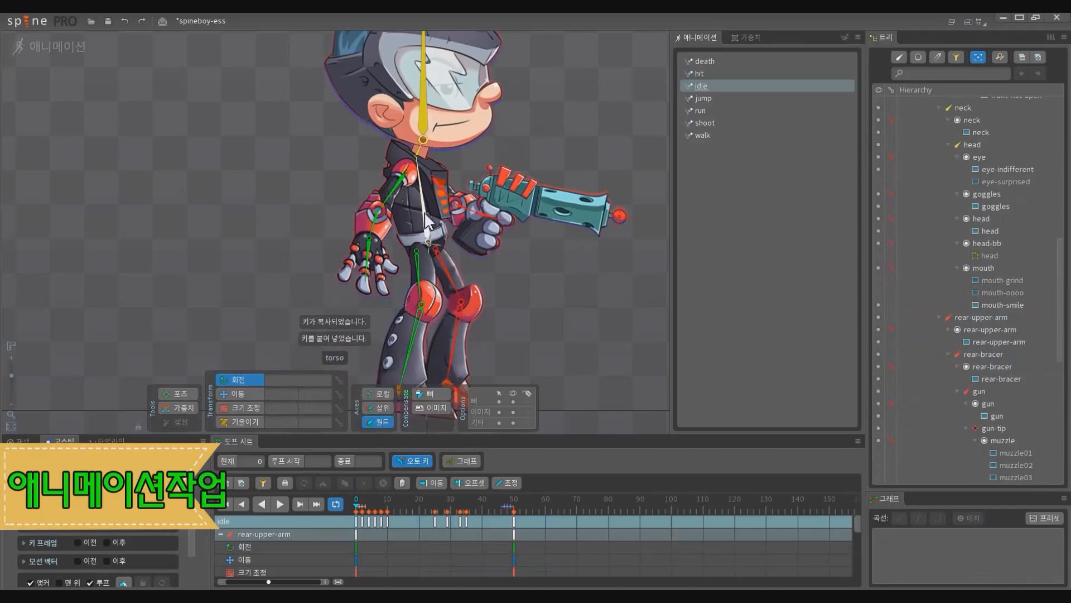
Step: Copy only the torso's translate keys and paste them onto rear-upper-arm starting at frame 0
{"action": "left_click", "coordinate": [427, 233]}
{"action": "left_click", "coordinate": [368, 521]}
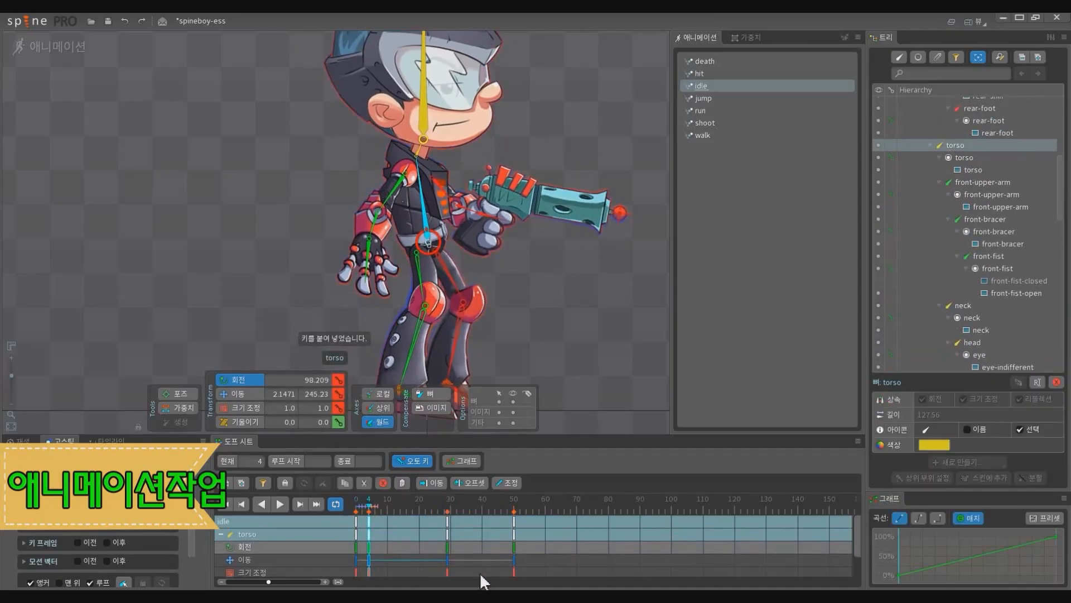
{"action": "left_click_drag", "start_coordinate": [549, 575], "coordinate": [305, 560]}
{"action": "key", "text": "ctrl+c"}
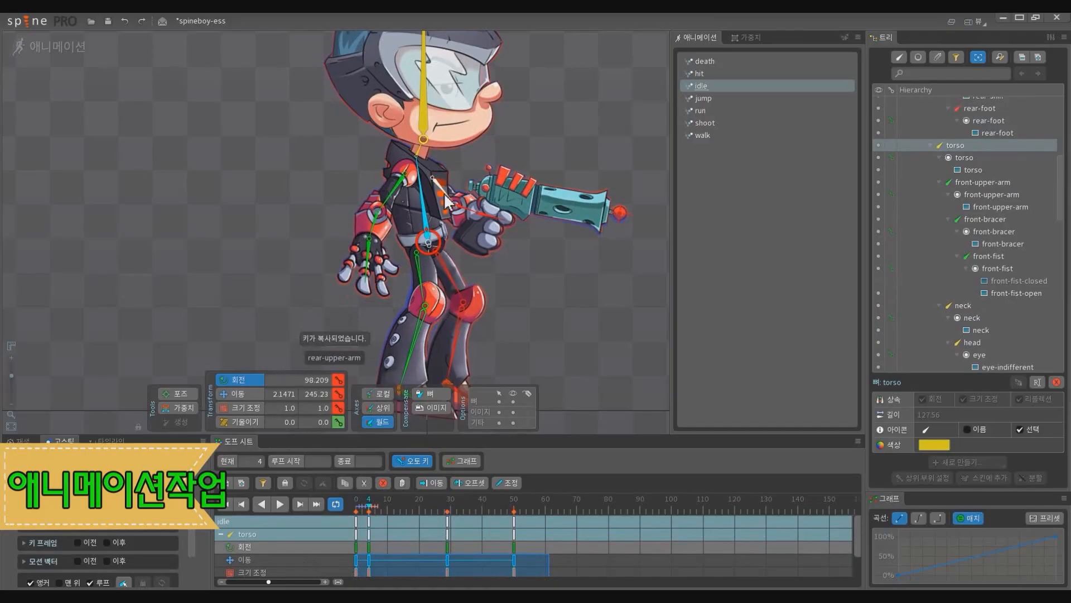
{"action": "left_click", "coordinate": [443, 193]}
{"action": "left_click_drag", "start_coordinate": [371, 504], "coordinate": [352, 502]}
{"action": "key", "text": "ctrl+v"}
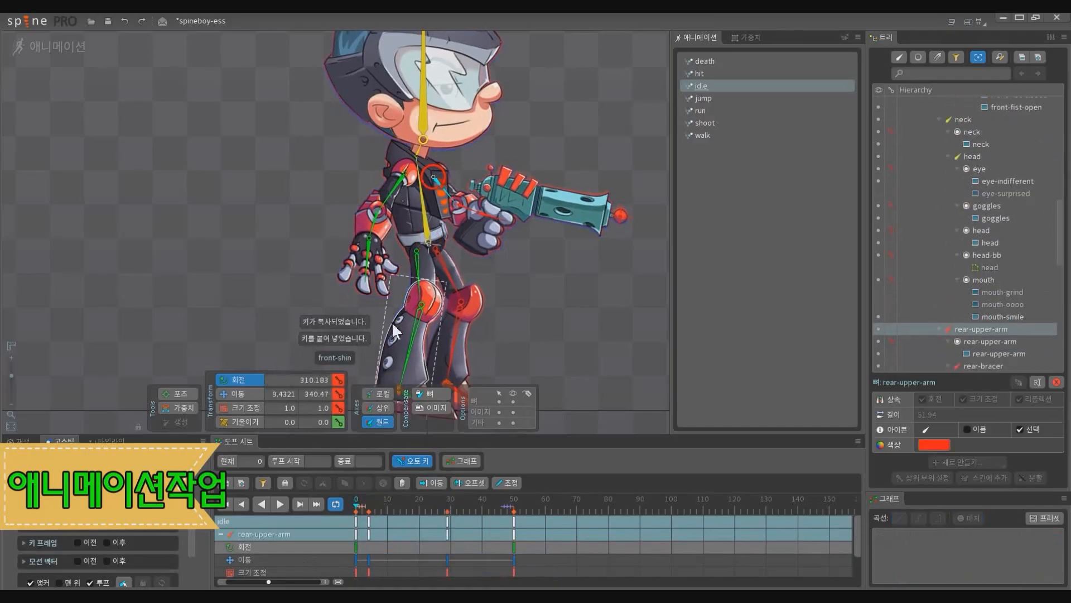
Step: Step back and forth through front-upper-arm's keys at frames 0, 4 and 29 to compare the arm's motion with the torso's
{"action": "left_click", "coordinate": [393, 195]}
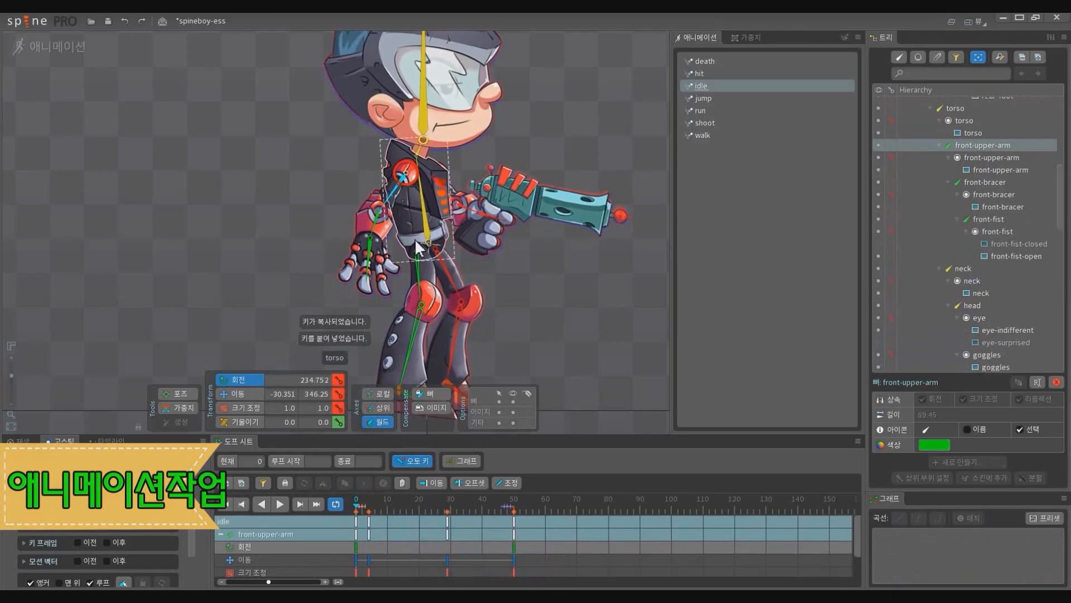
{"action": "key", "text": "l"}
{"action": "key", "text": "shift+Left"}
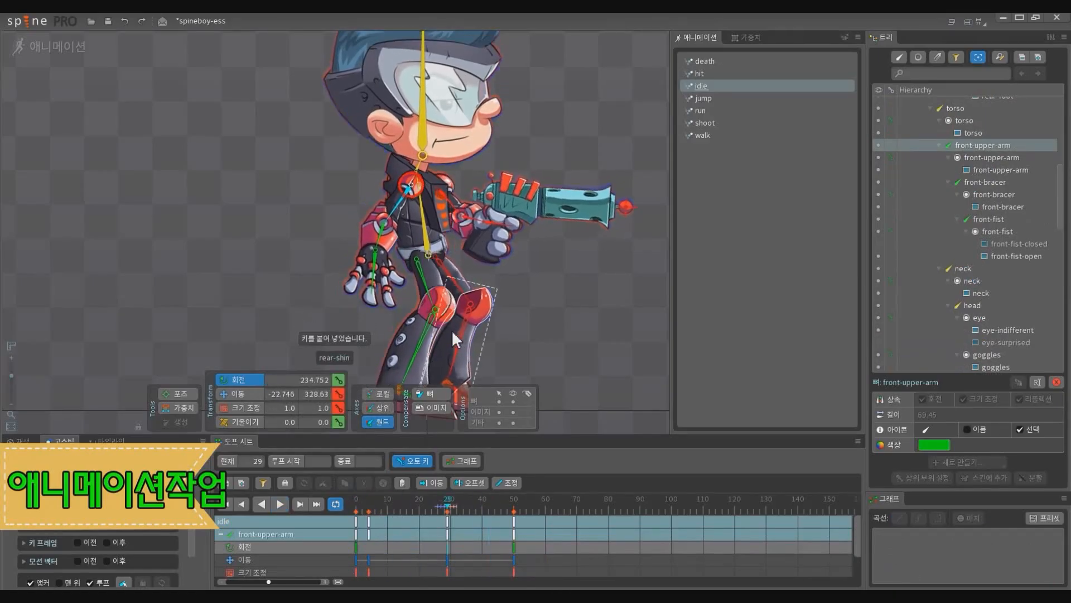
{"action": "key", "text": "shift+Left"}
{"action": "key", "text": "shift+Left"}
{"action": "key", "text": "shift+Right"}
{"action": "key", "text": "shift+Right"}
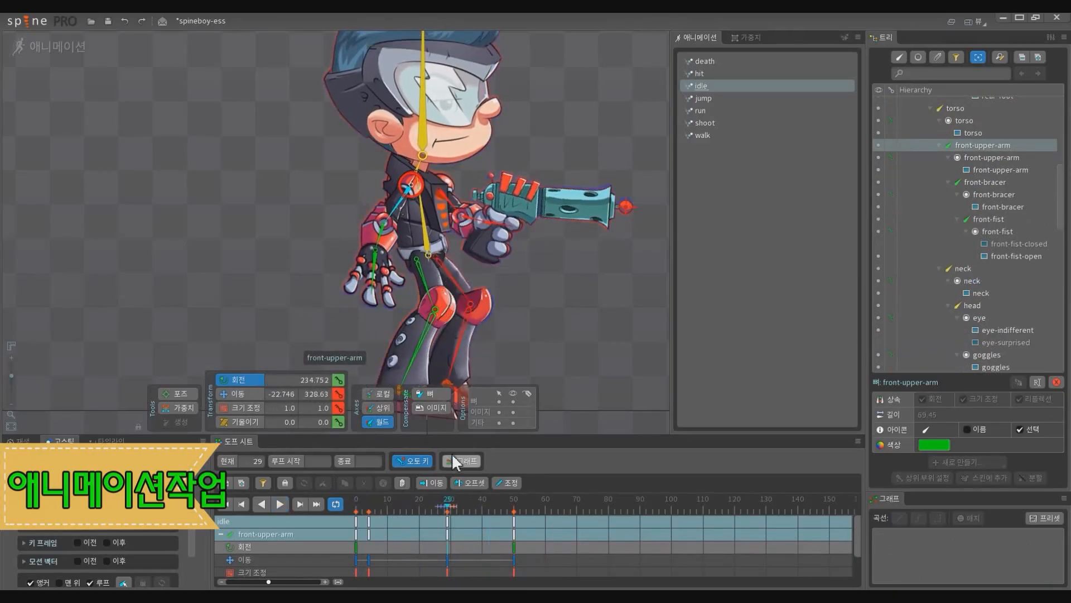
{"action": "key", "text": "shift+Left"}
{"action": "key", "text": "shift+Left"}
{"action": "key", "text": "shift+Right"}
{"action": "key", "text": "shift+Right"}
{"action": "key", "text": "shift+Left"}
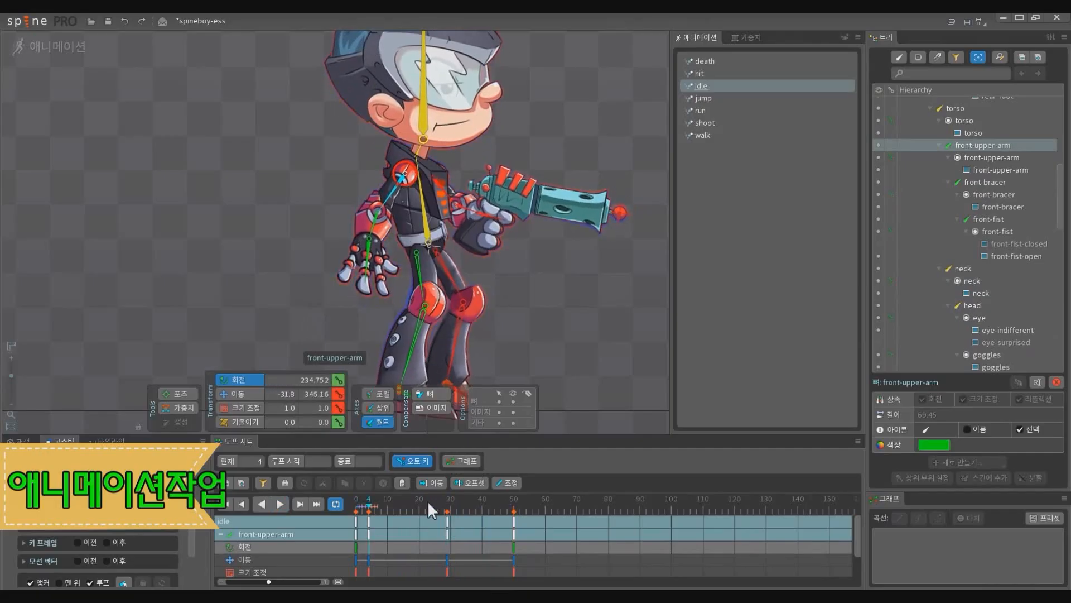
{"action": "key", "text": "shift+Right"}
{"action": "key", "text": "shift+Left"}
{"action": "key", "text": "shift+Left"}
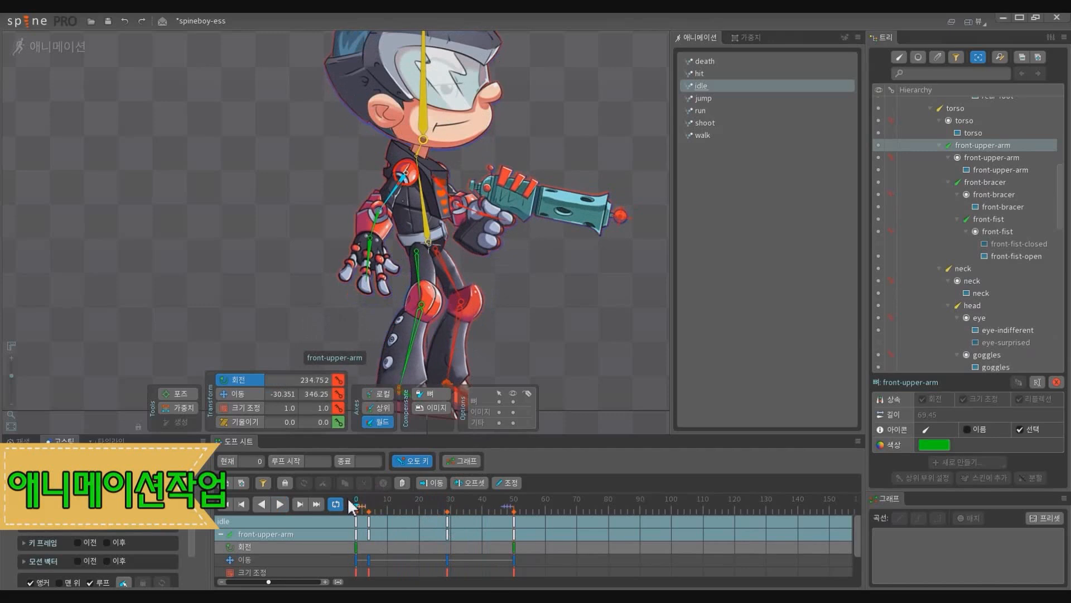
{"action": "key", "text": "shift+Right"}
{"action": "key", "text": "shift+Right"}
{"action": "key", "text": "shift+Left"}
{"action": "key", "text": "shift+Left"}
{"action": "key", "text": "shift+Right"}
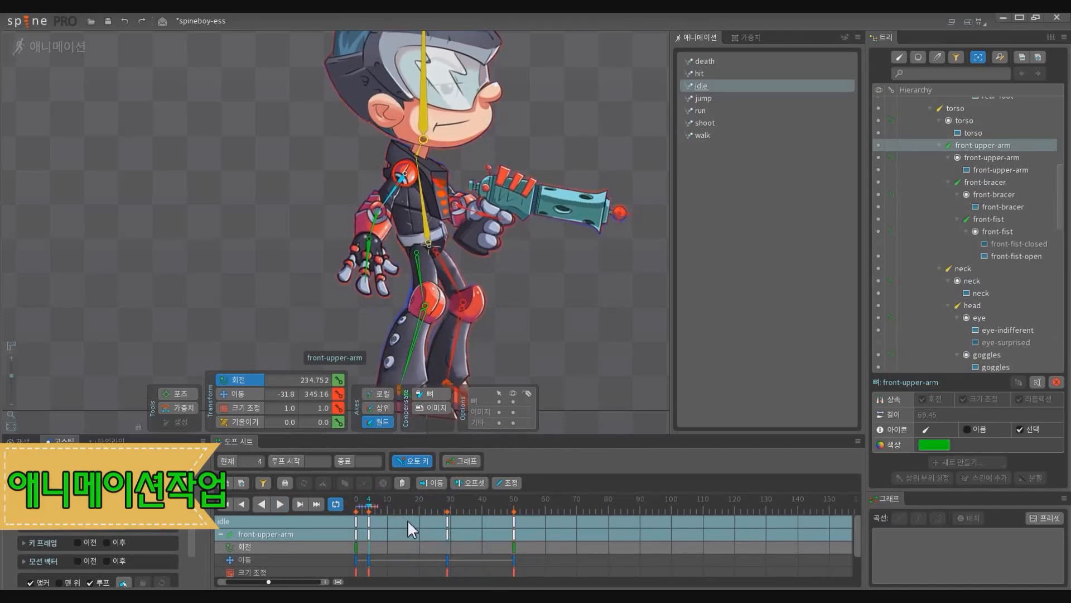
{"action": "key", "text": "shift+Right"}
{"action": "key", "text": "shift+Left"}
{"action": "key", "text": "shift+Left"}
{"action": "key", "text": "shift+Right"}
{"action": "key", "text": "shift+Right"}
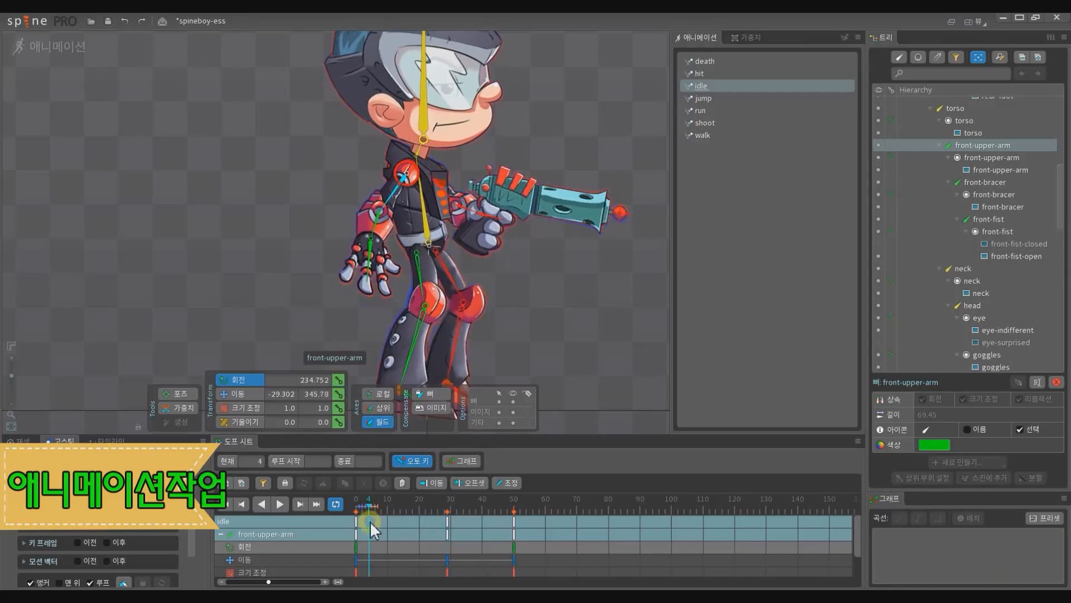
Step: Move the frame 4 keys of front-upper-arm and rear-upper-arm to frame 29
{"action": "left_click_drag", "start_coordinate": [370, 521], "coordinate": [447, 517]}
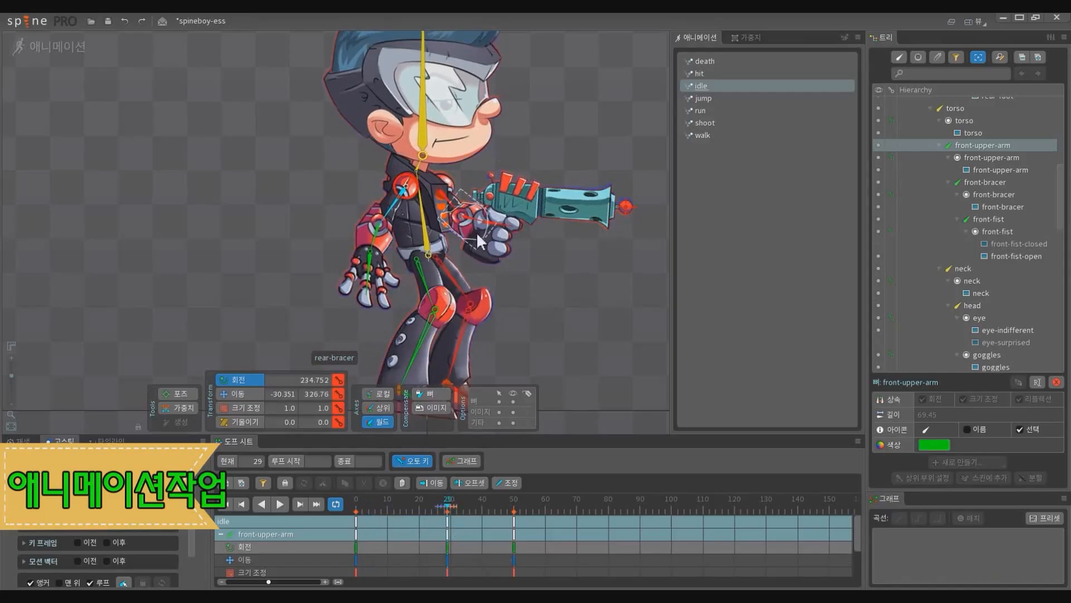
{"action": "left_click", "coordinate": [452, 195], "text": "ctrl"}
{"action": "left_click_drag", "start_coordinate": [369, 521], "coordinate": [449, 519]}
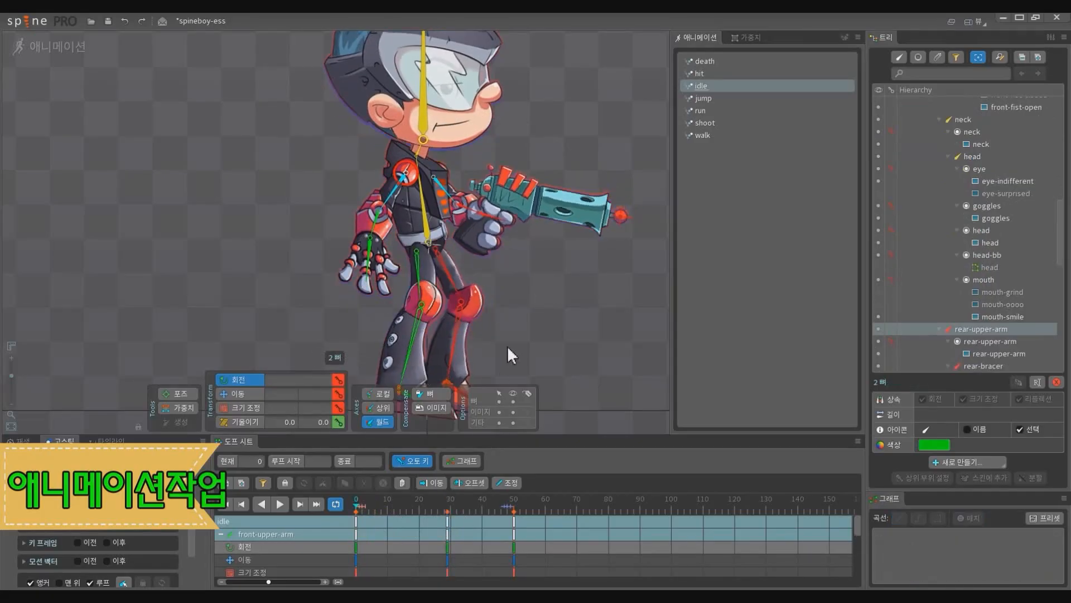
Step: Rotate rear-upper-arm to about 314° and front-upper-arm to about 230° at frame 29, and play the loop to check
{"action": "key", "text": "space"}
{"action": "left_click", "coordinate": [447, 207]}
{"action": "left_click_drag", "start_coordinate": [514, 301], "coordinate": [484, 299]}
{"action": "left_click", "coordinate": [400, 207]}
{"action": "scroll", "coordinate": [536, 335], "scroll_direction": "down", "scroll_amount": 3}
{"action": "key", "text": "space"}
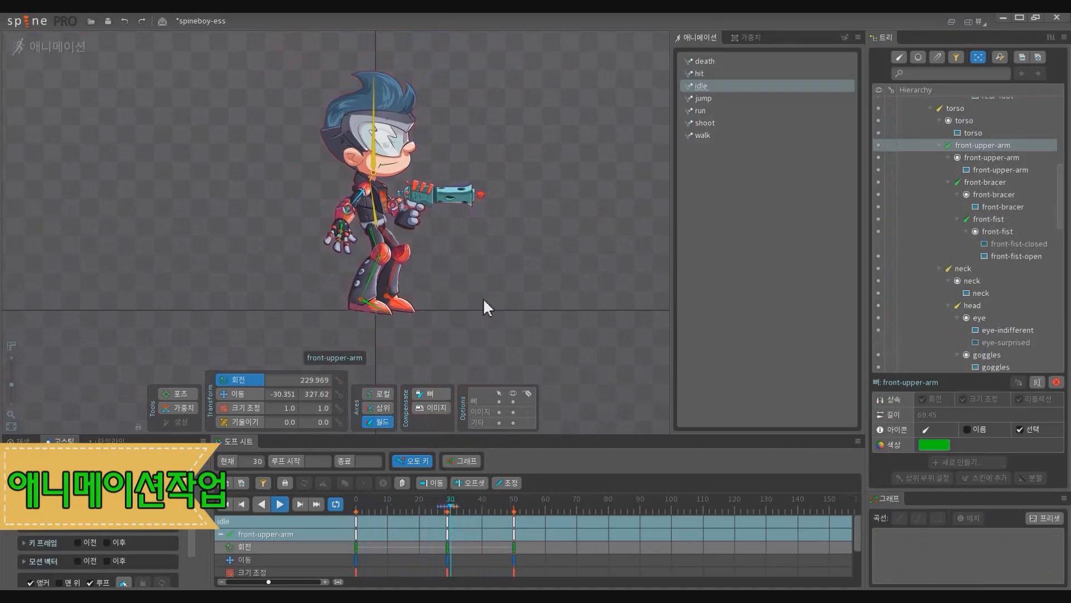
{"action": "key", "text": "space"}
{"action": "scroll", "coordinate": [391, 212], "scroll_direction": "up", "scroll_amount": 2}
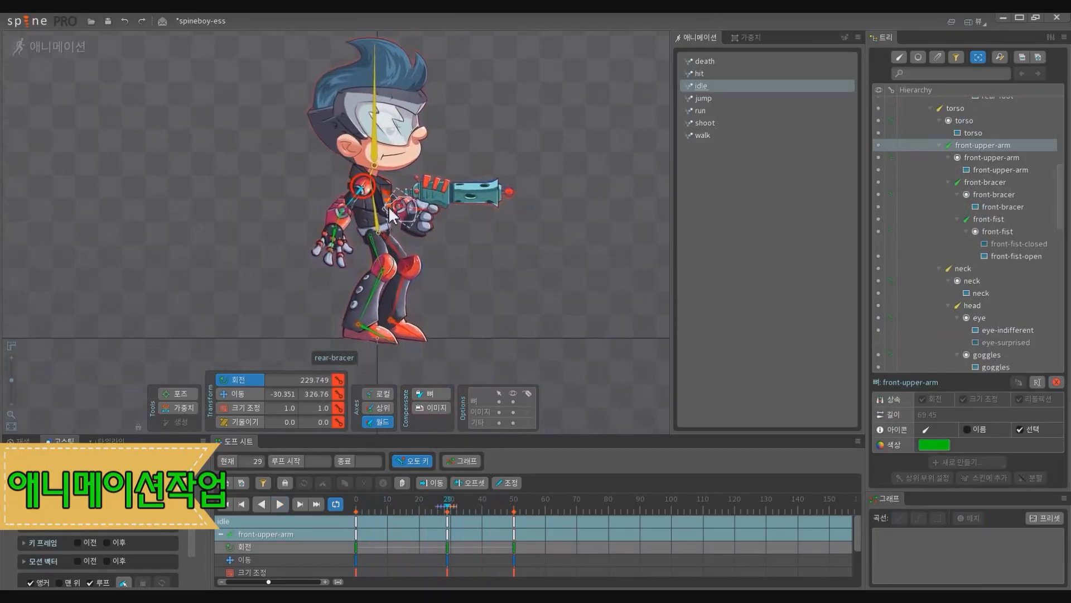
Step: Move rear-bracer's frame 25 key to frame 29, matching rear-upper-arm's middle key
{"action": "left_click", "coordinate": [407, 204]}
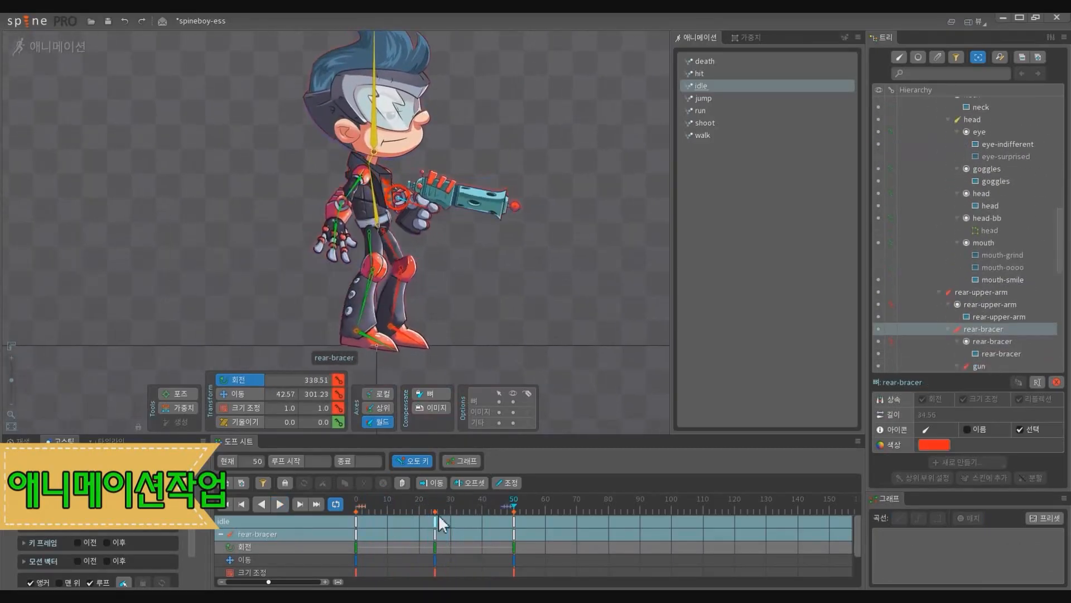
{"action": "left_click", "coordinate": [446, 508]}
{"action": "left_click", "coordinate": [387, 191]}
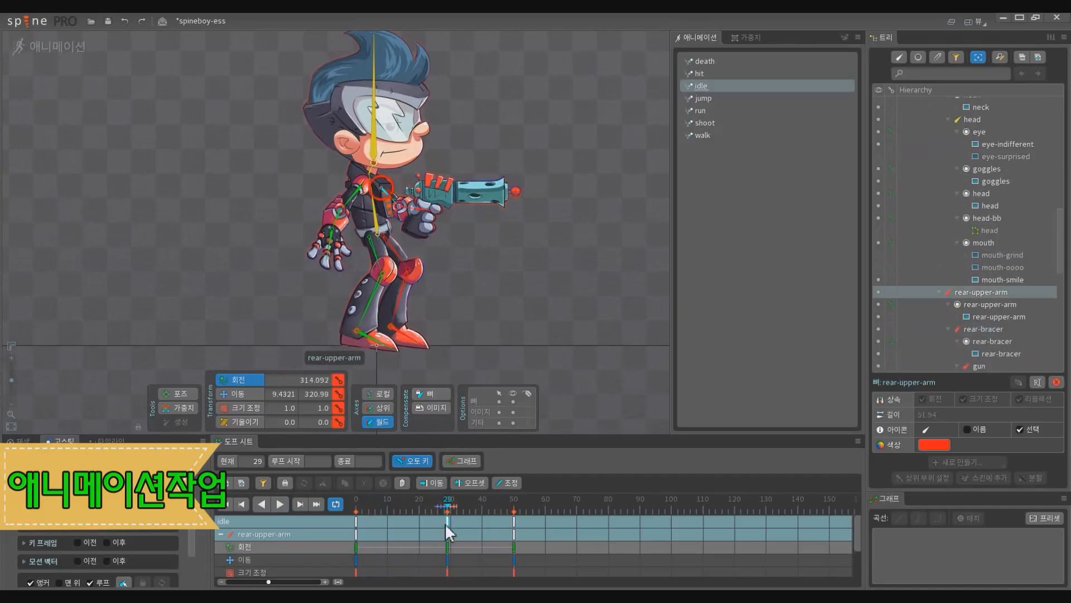
{"action": "left_click", "coordinate": [409, 215]}
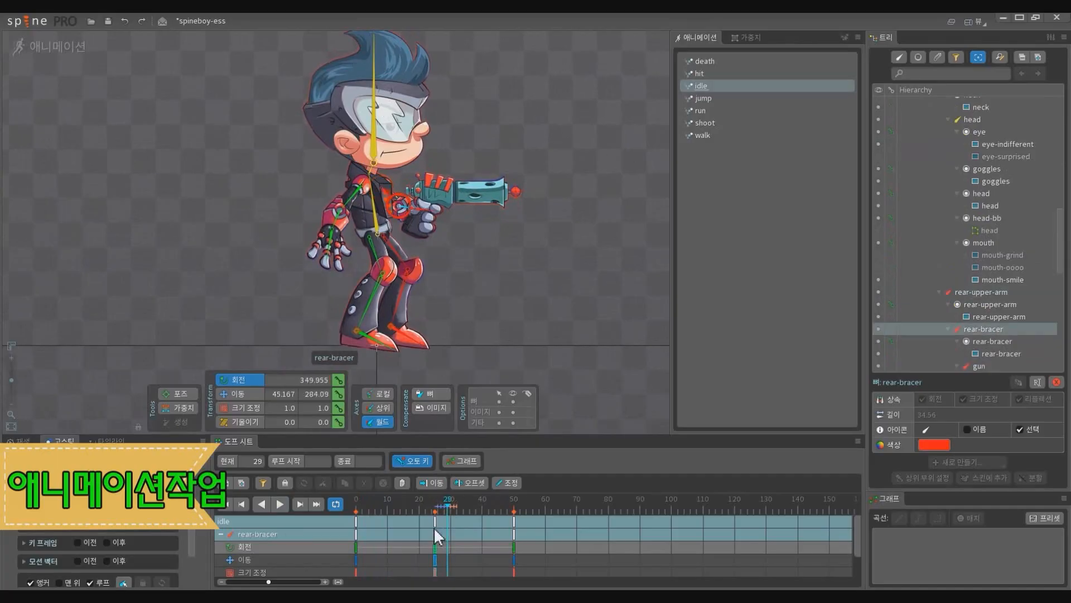
{"action": "left_click", "coordinate": [447, 525]}
{"action": "left_click", "coordinate": [447, 508]}
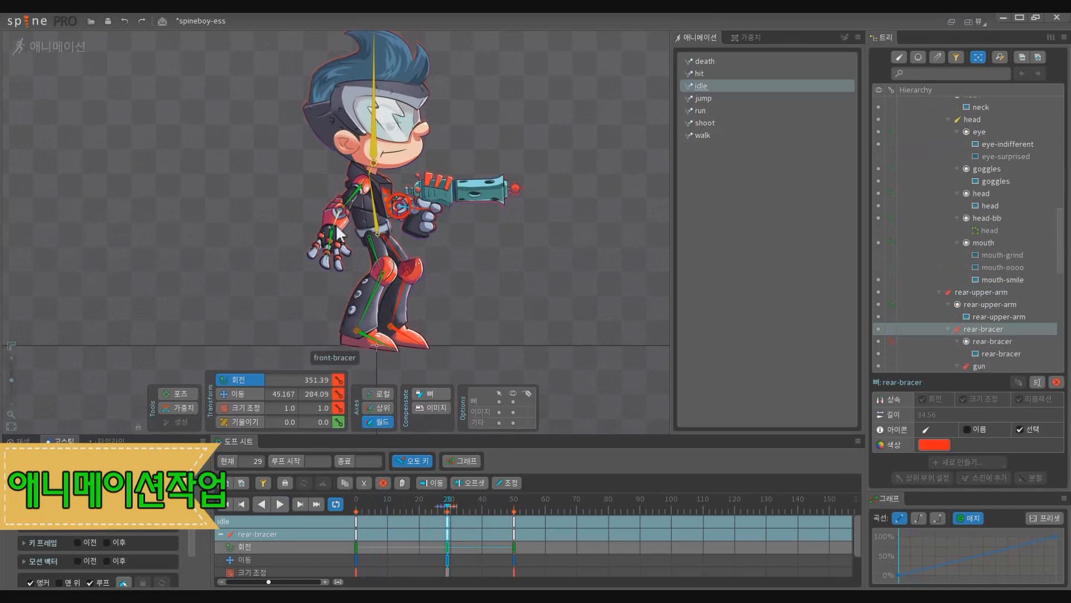
Step: Rotate front-bracer to about 240° at frame 29
{"action": "left_click", "coordinate": [336, 225]}
{"action": "left_click", "coordinate": [353, 198]}
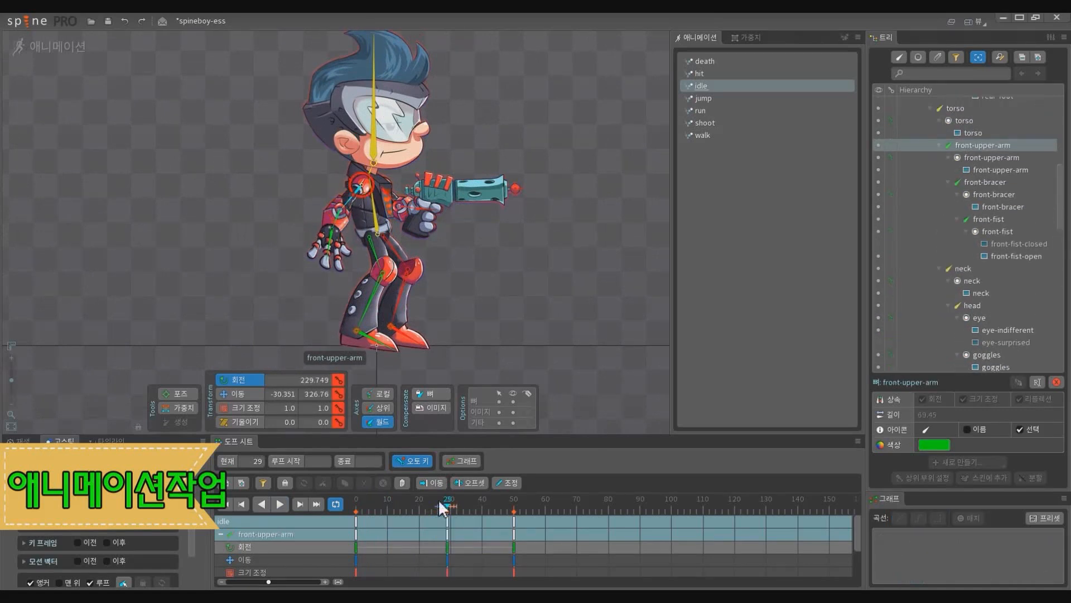
{"action": "left_click", "coordinate": [338, 228]}
{"action": "left_click_drag", "start_coordinate": [483, 295], "coordinate": [474, 308]}
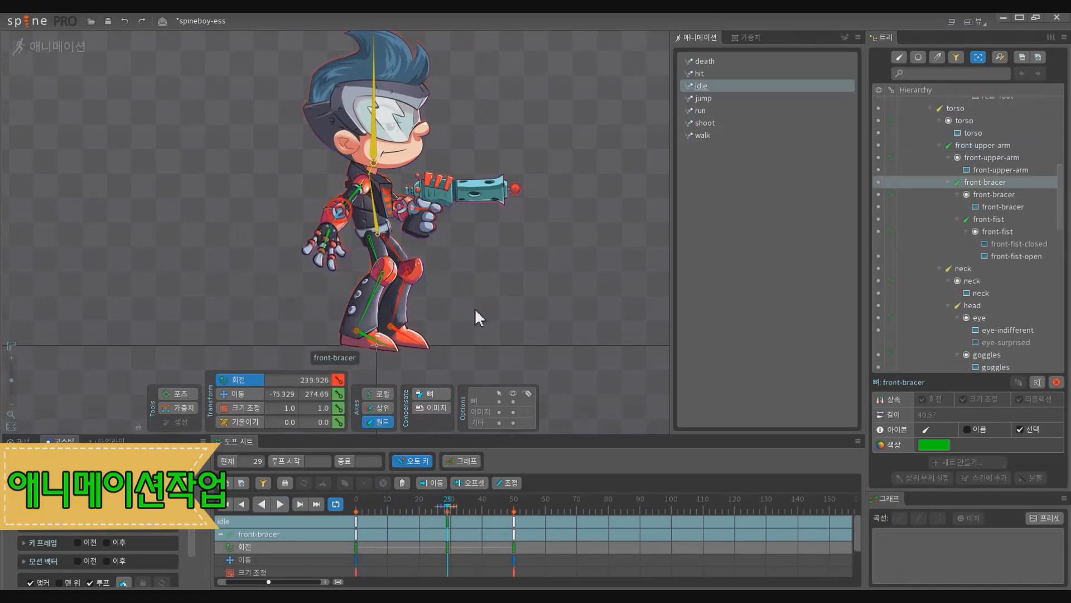
Step: Check the torso's frame 29 key, and play the idle loop with both upper arms and both bracers selected
{"action": "scroll", "coordinate": [474, 308], "scroll_direction": "up", "scroll_amount": 1}
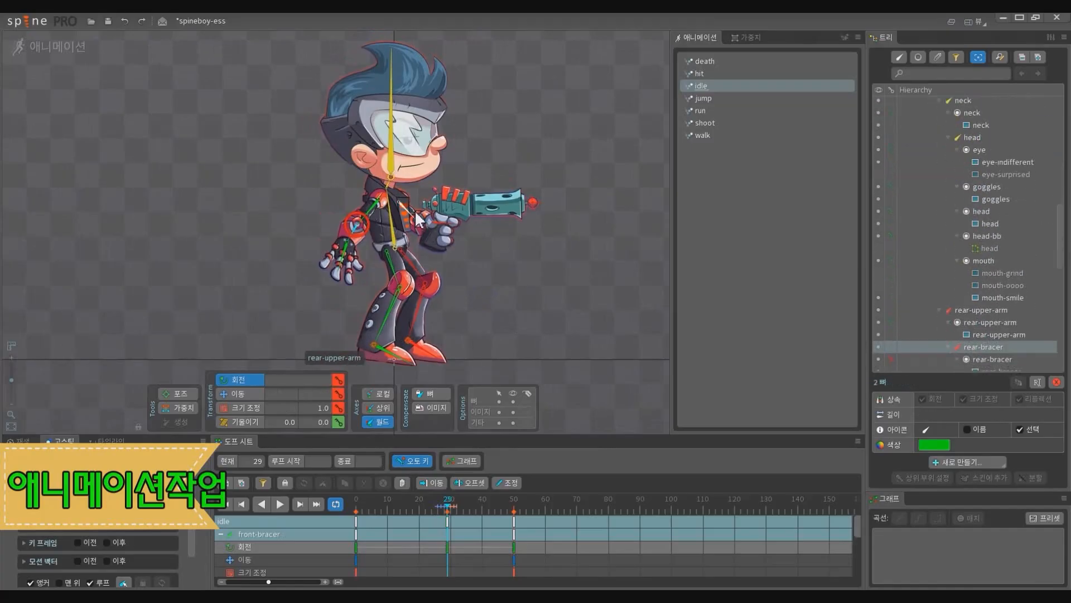
{"action": "left_click", "coordinate": [395, 237]}
{"action": "left_click", "coordinate": [448, 528]}
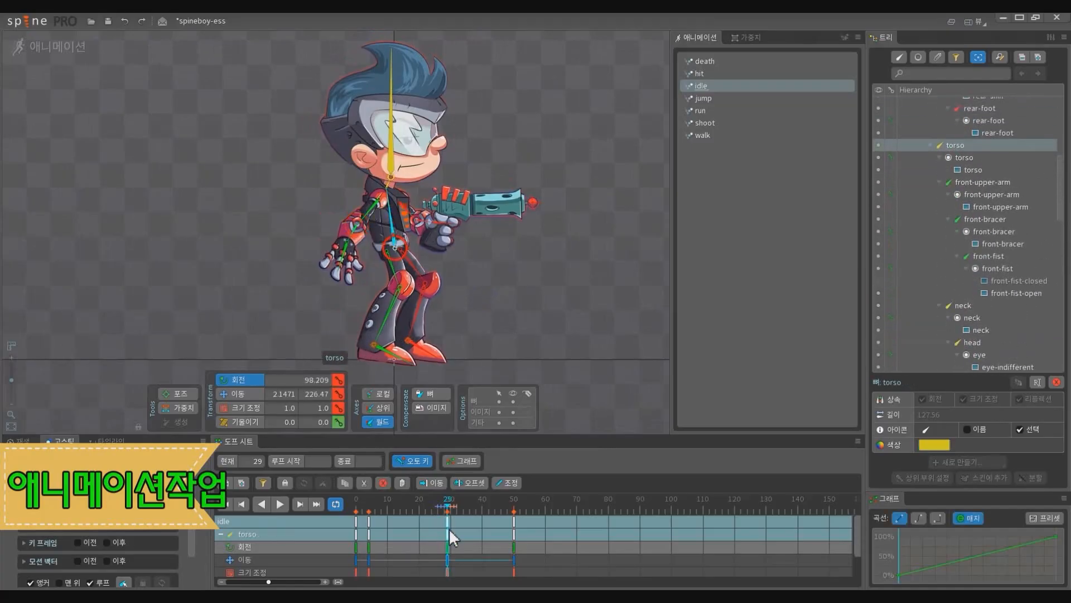
{"action": "left_click", "coordinate": [408, 211]}
{"action": "left_click", "coordinate": [421, 220], "text": "ctrl"}
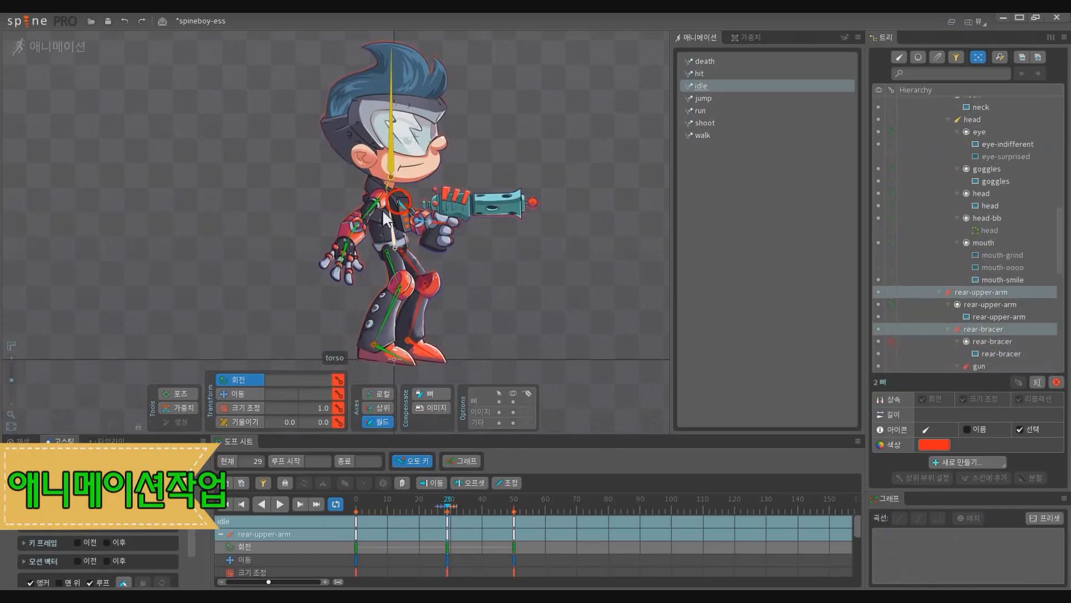
{"action": "left_click", "coordinate": [369, 210], "text": "ctrl"}
{"action": "left_click", "coordinate": [352, 248], "text": "ctrl"}
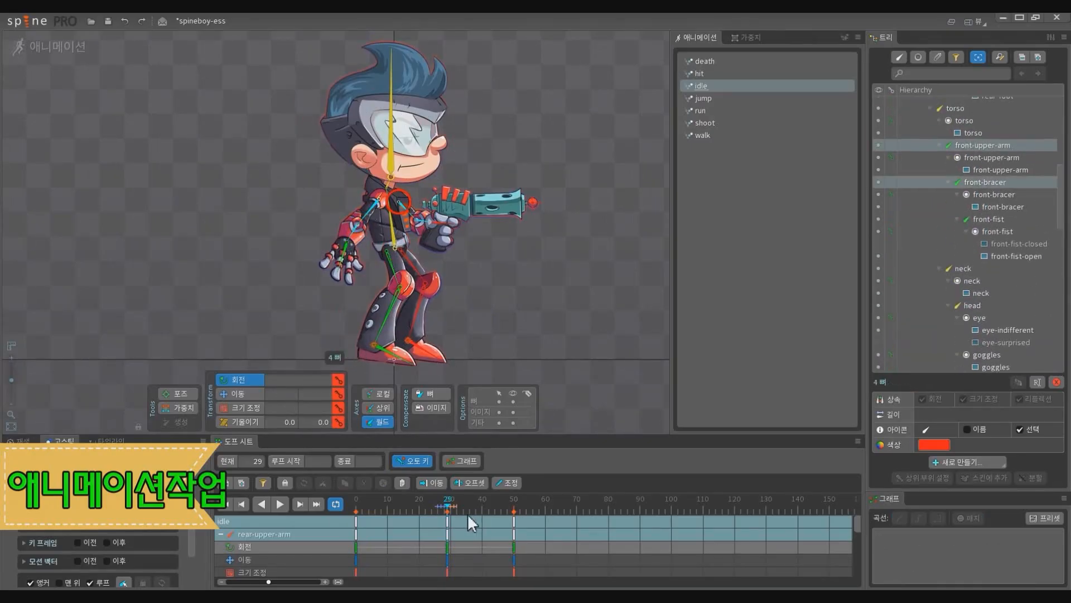
{"action": "key", "text": "d"}
{"action": "scroll", "coordinate": [476, 316], "scroll_direction": "down", "scroll_amount": 1}
{"action": "left_click_drag", "start_coordinate": [476, 316], "coordinate": [498, 311]}
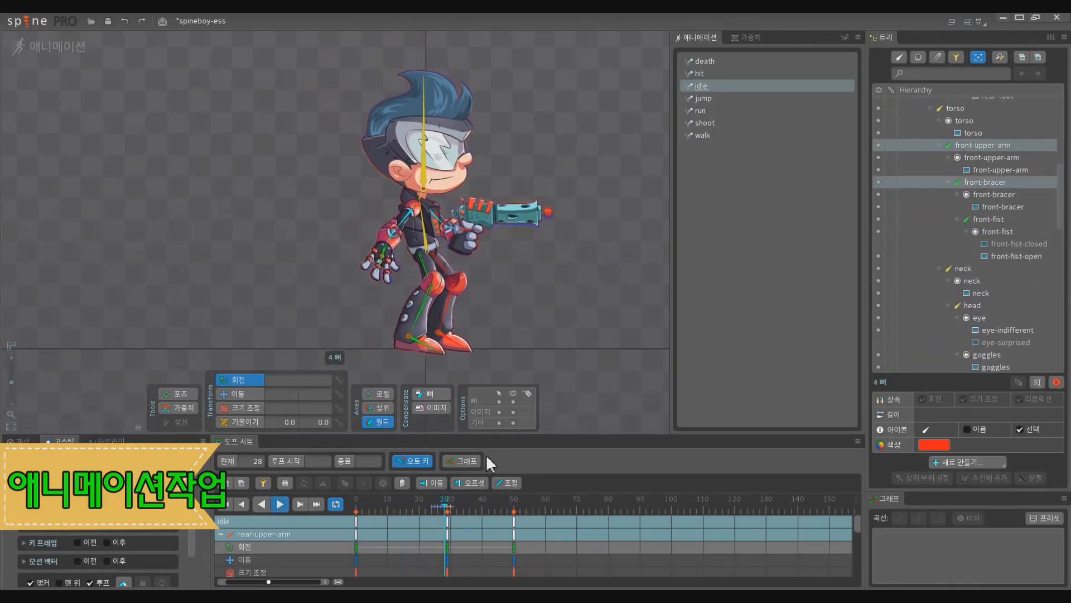
{"action": "scroll", "coordinate": [427, 229], "scroll_direction": "up", "scroll_amount": 2}
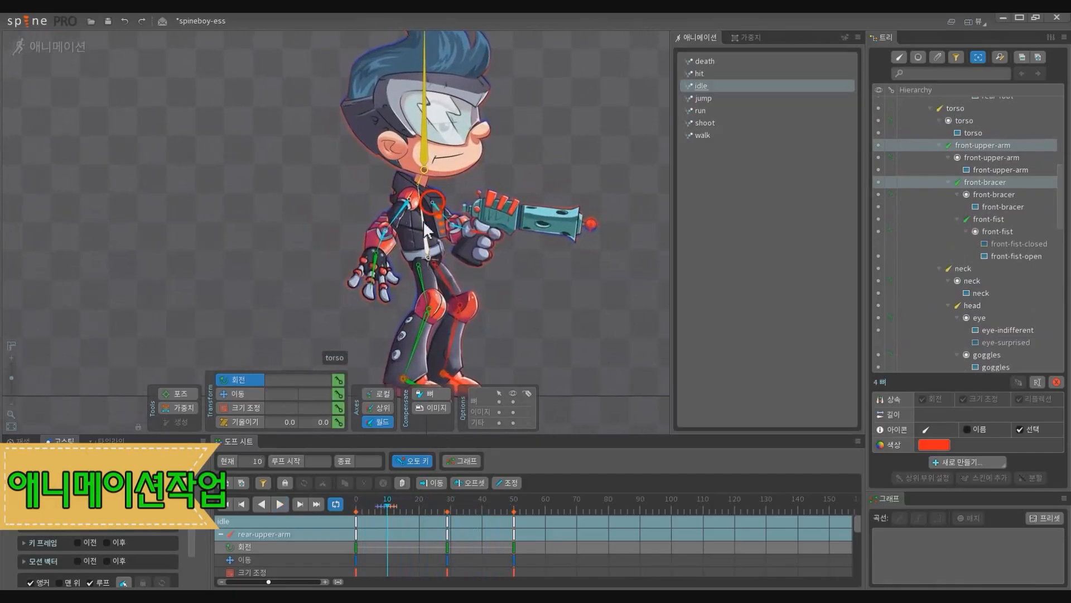
Step: Select both upper arms and delay their frame 29 keys to frame 34, behind the torso's key
{"action": "left_click", "coordinate": [425, 229]}
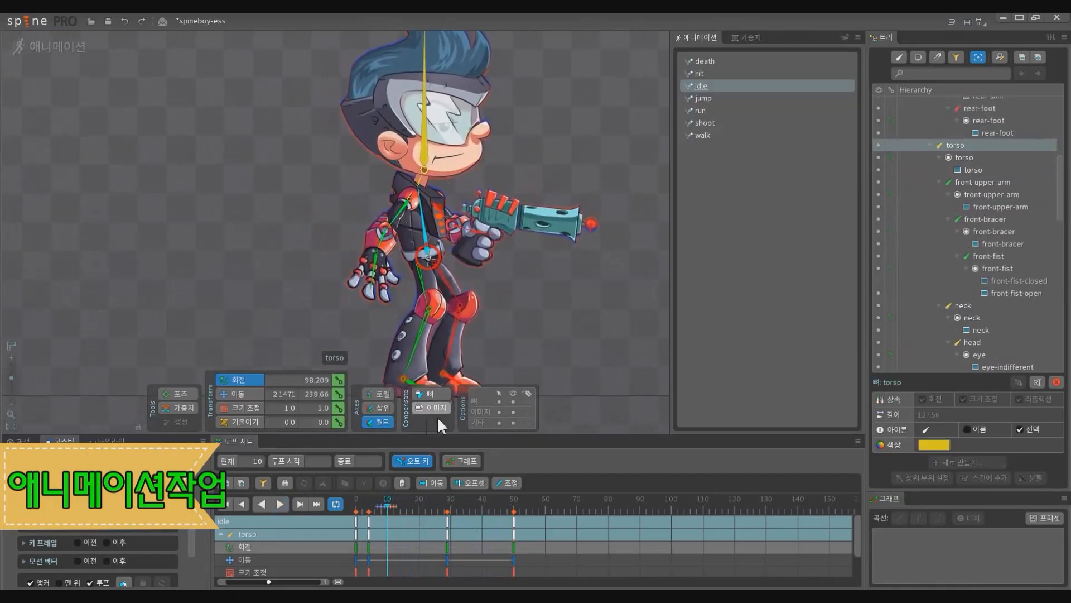
{"action": "left_click", "coordinate": [449, 521]}
{"action": "left_click", "coordinate": [446, 223]}
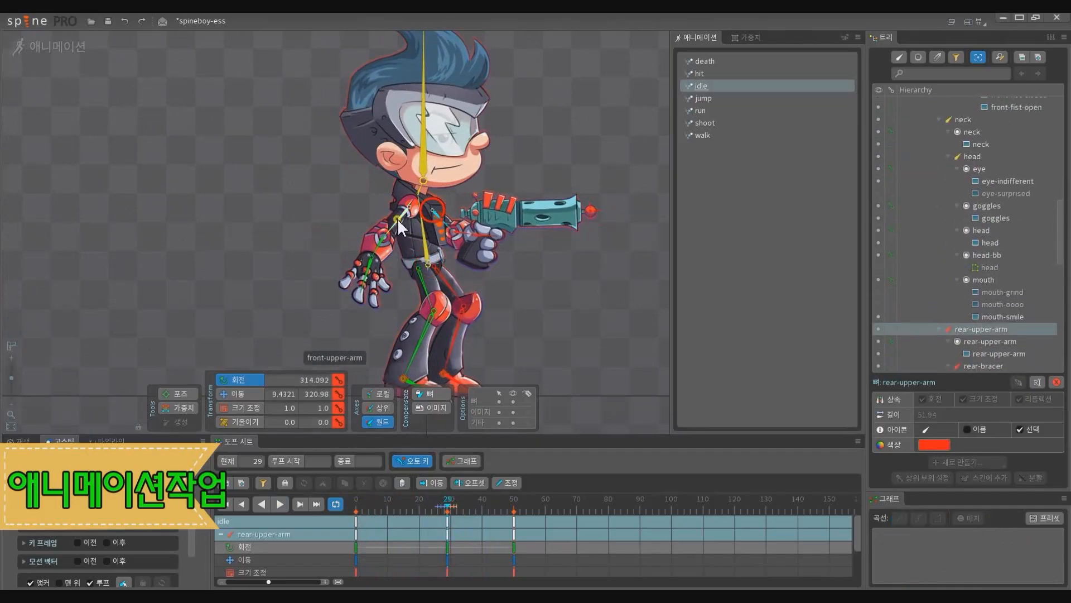
{"action": "left_click", "coordinate": [400, 228], "text": "ctrl"}
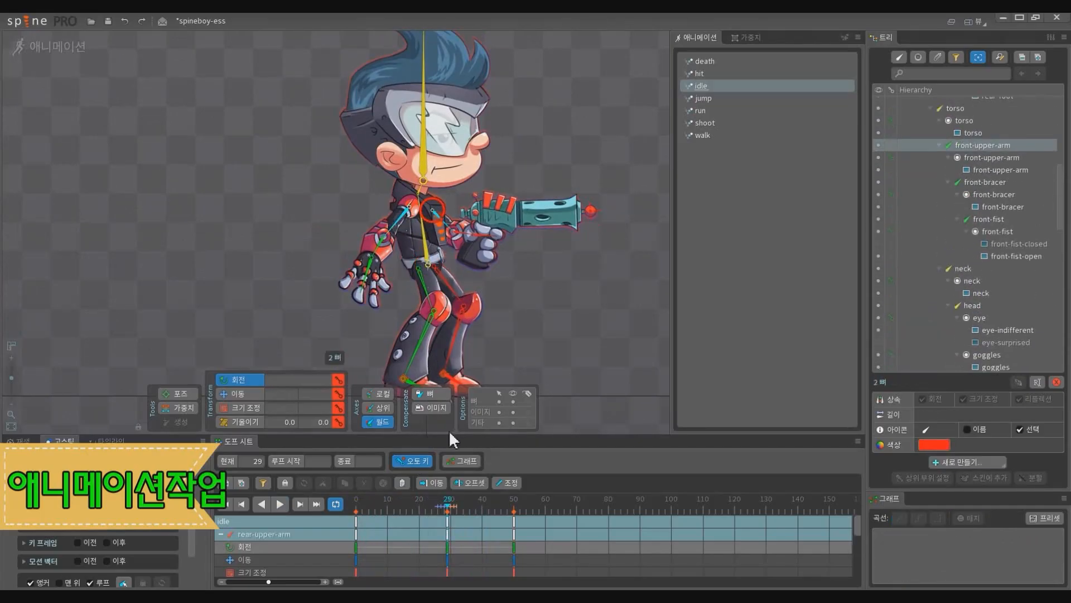
{"action": "mouse_move", "coordinate": [451, 516]}
{"action": "left_mouse_down"}
{"action": "mouse_move", "coordinate": [429, 519]}
{"action": "mouse_move", "coordinate": [464, 522]}
{"action": "left_mouse_up"}
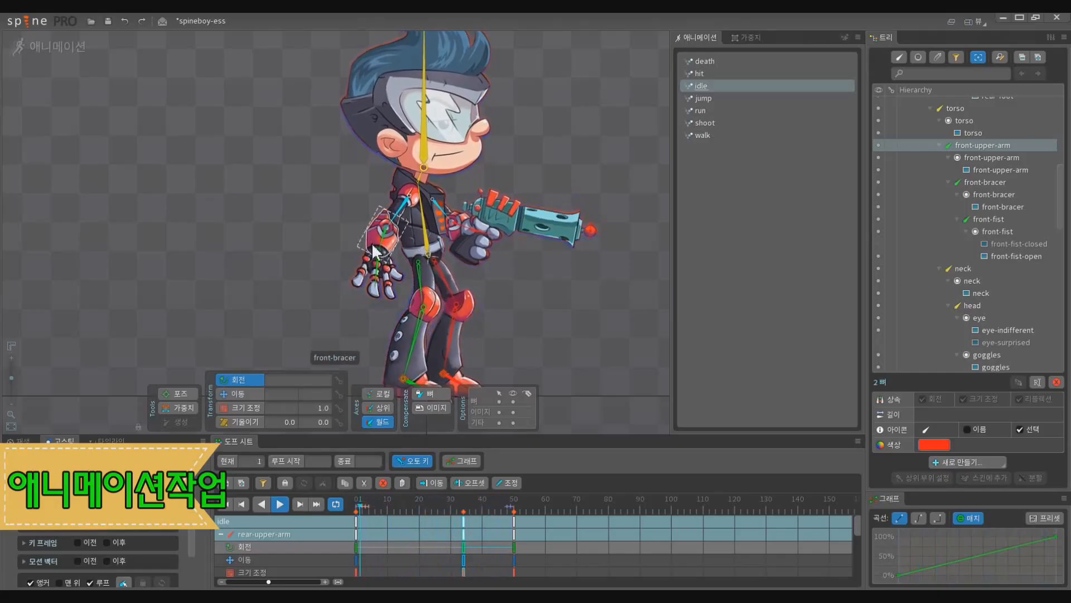
Step: Delete the middle keys at frame 29 from front-bracer and rear-bracer
{"action": "left_click", "coordinate": [406, 239]}
{"action": "left_click", "coordinate": [453, 227], "text": "ctrl"}
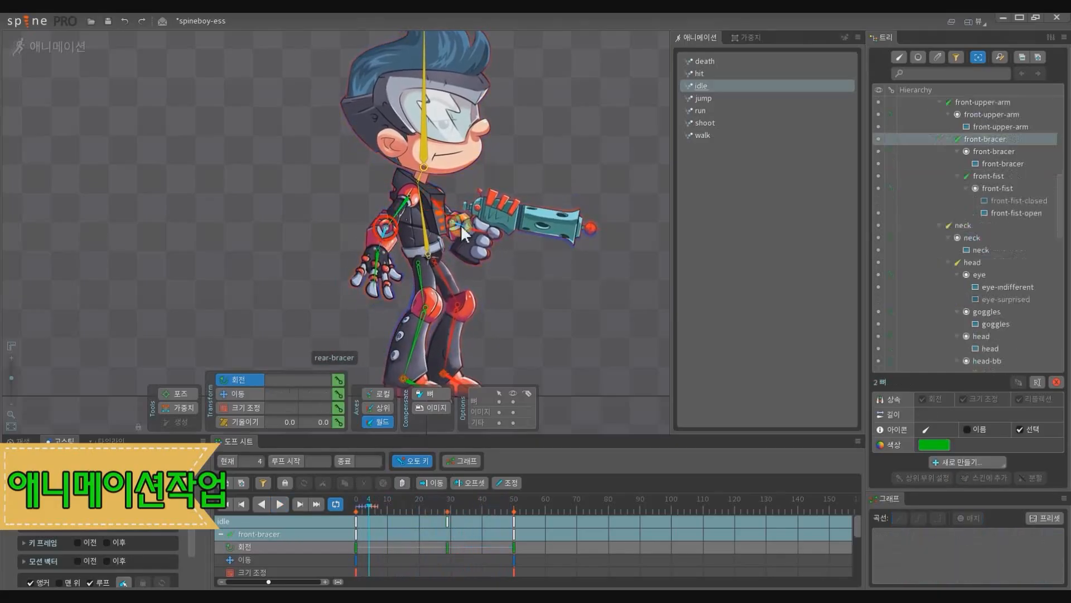
{"action": "left_click_drag", "start_coordinate": [484, 571], "coordinate": [423, 503]}
{"action": "key", "text": "Delete"}
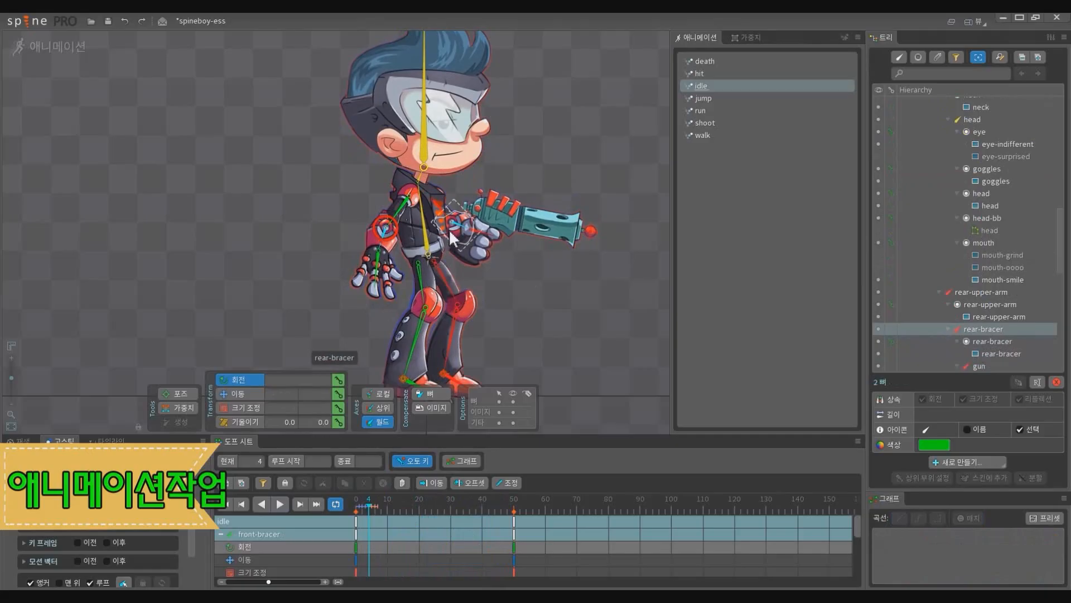
Step: Move both upper arms' frame 34 keys to frame 25 and play the loop to judge the timing
{"action": "left_click", "coordinate": [441, 210]}
{"action": "left_click", "coordinate": [400, 208], "text": "ctrl"}
{"action": "key", "text": "d"}
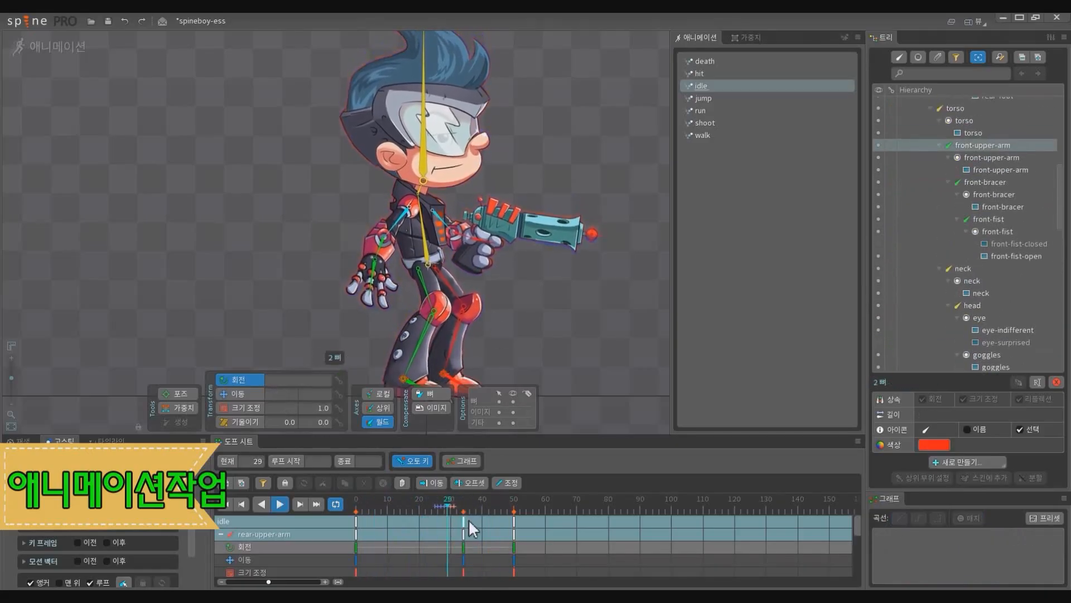
{"action": "left_click_drag", "start_coordinate": [464, 520], "coordinate": [436, 520]}
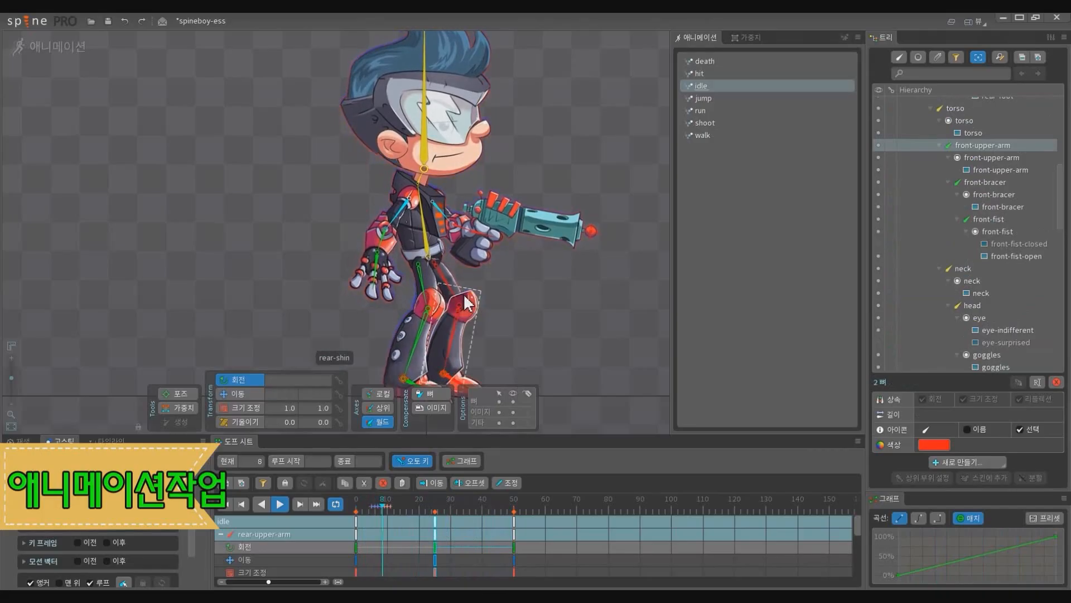
{"action": "key", "text": "d"}
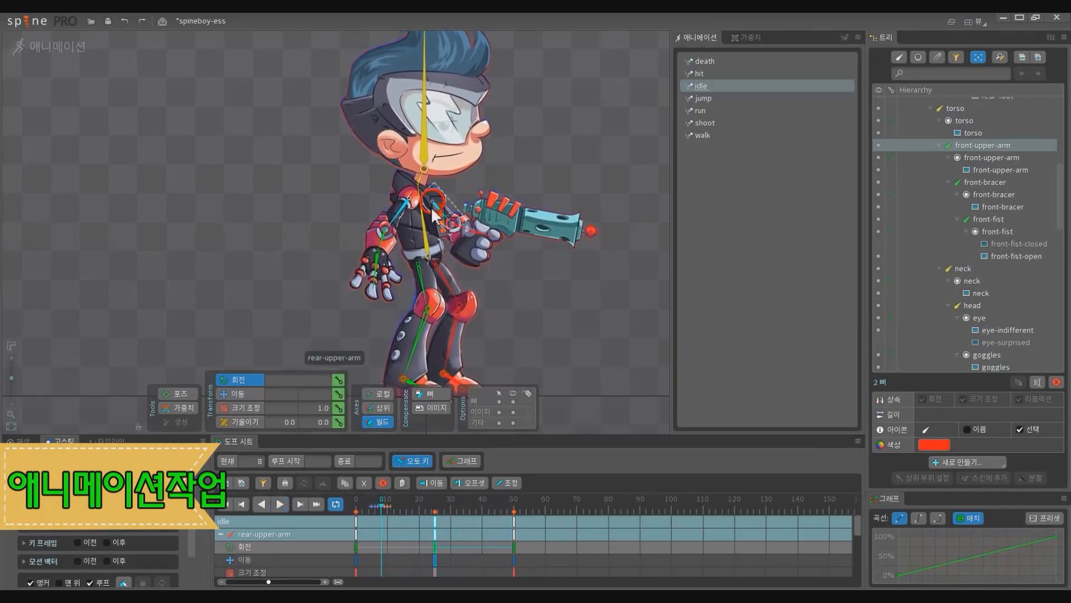
Step: Save the two upper arms as selection 2 and the torso as selection 1
{"action": "key", "text": "ctrl+1"}
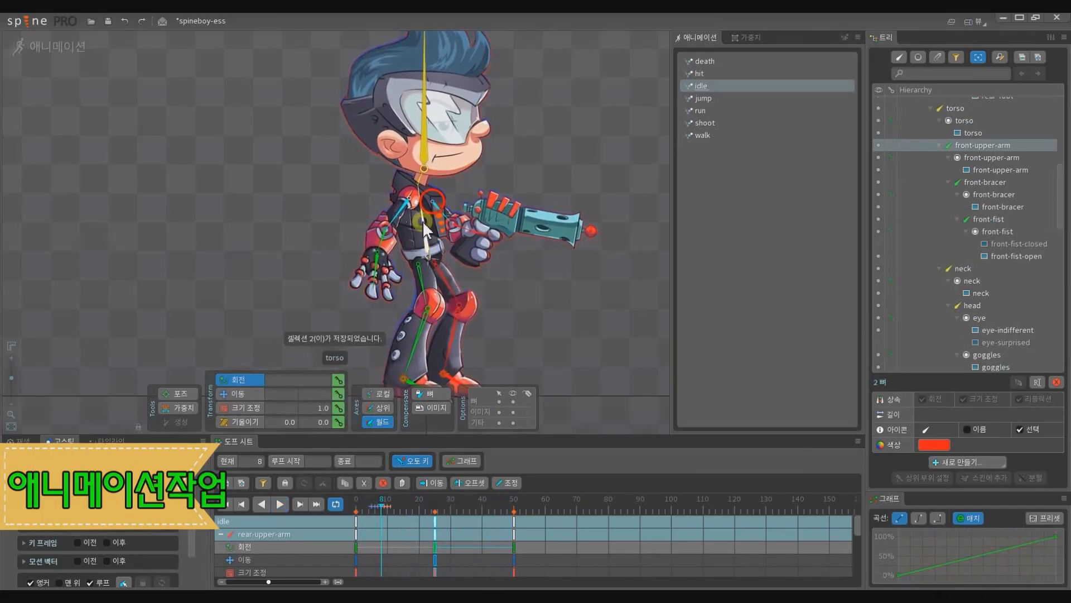
{"action": "left_click", "coordinate": [427, 229]}
{"action": "key", "text": "ctrl+2"}
Step: Go to the torso's frame 29 key, recall the upper-arm selection, and move its frame 25 keys to about frame 29
{"action": "left_click", "coordinate": [447, 528]}
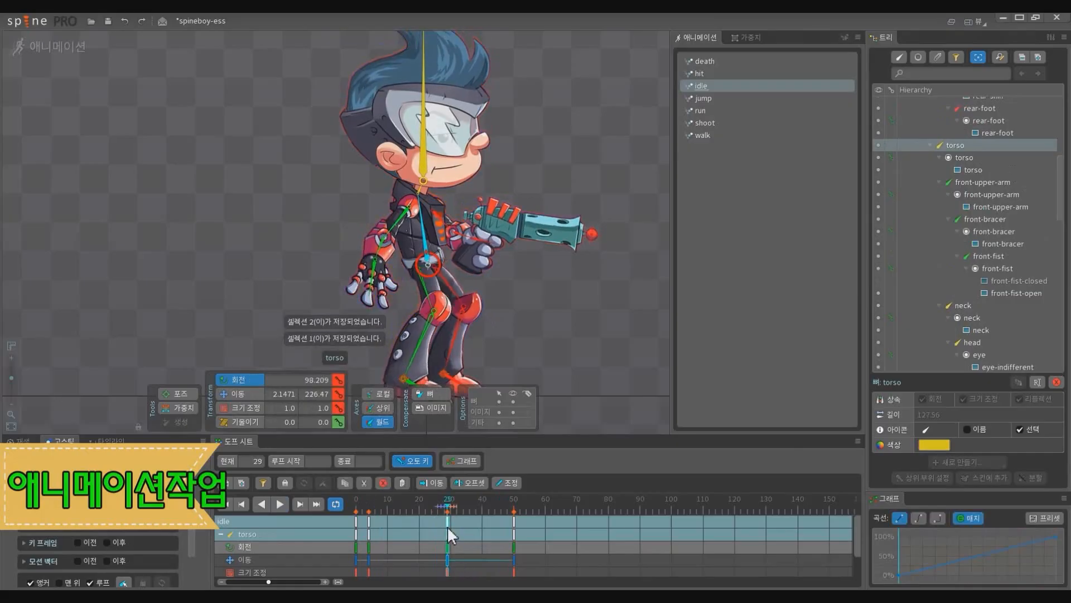
{"action": "key", "text": "1"}
{"action": "left_click_drag", "start_coordinate": [436, 521], "coordinate": [450, 523]}
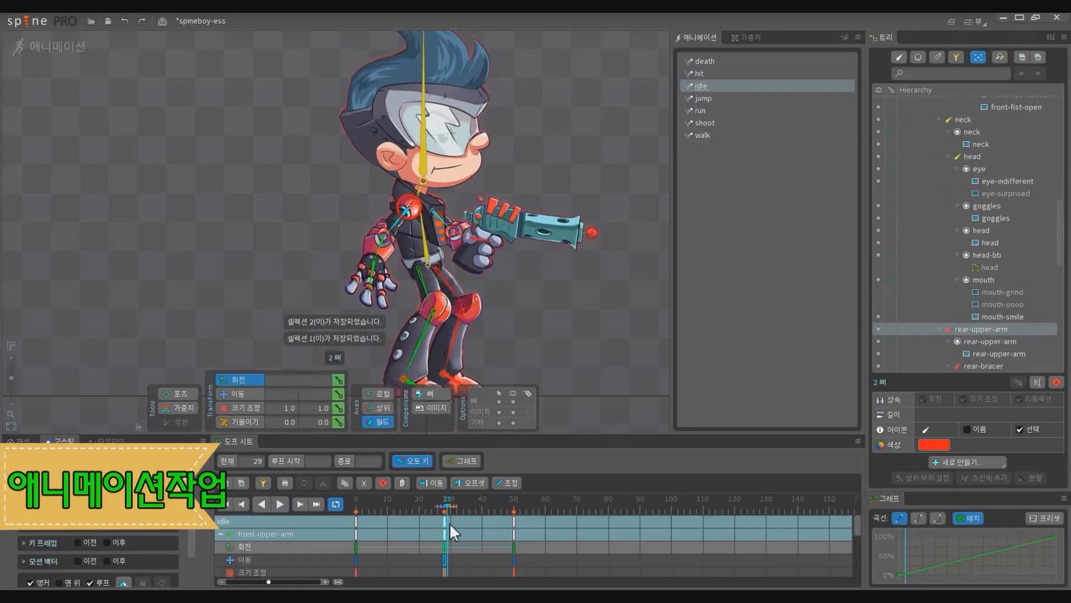
Step: Copy all of rear-upper-arm's keys and paste them onto rear-bracer starting at frame 0
{"action": "key", "text": "d"}
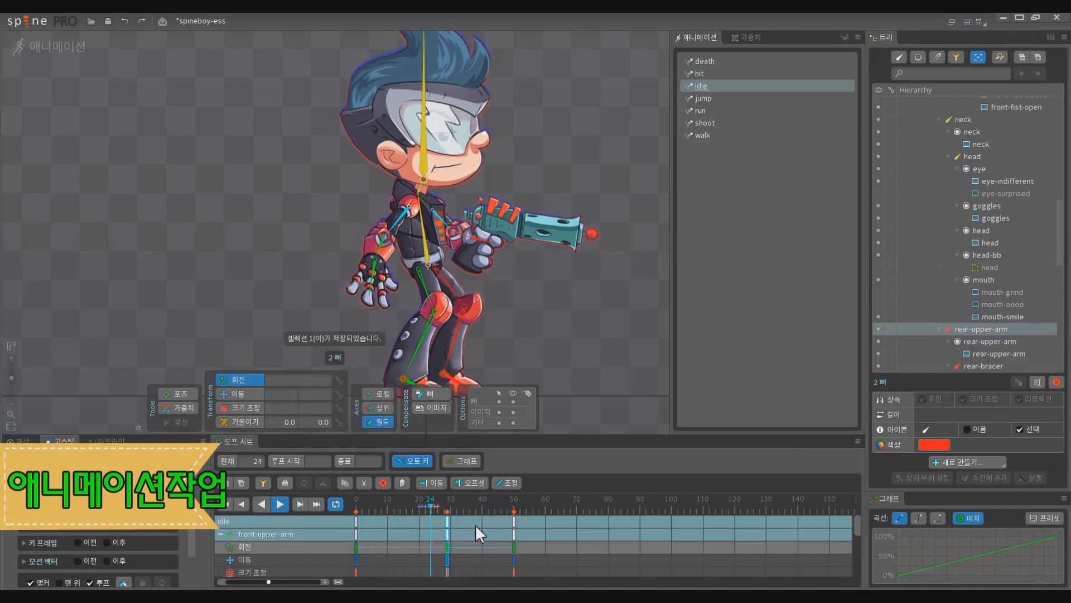
{"action": "left_click", "coordinate": [447, 507]}
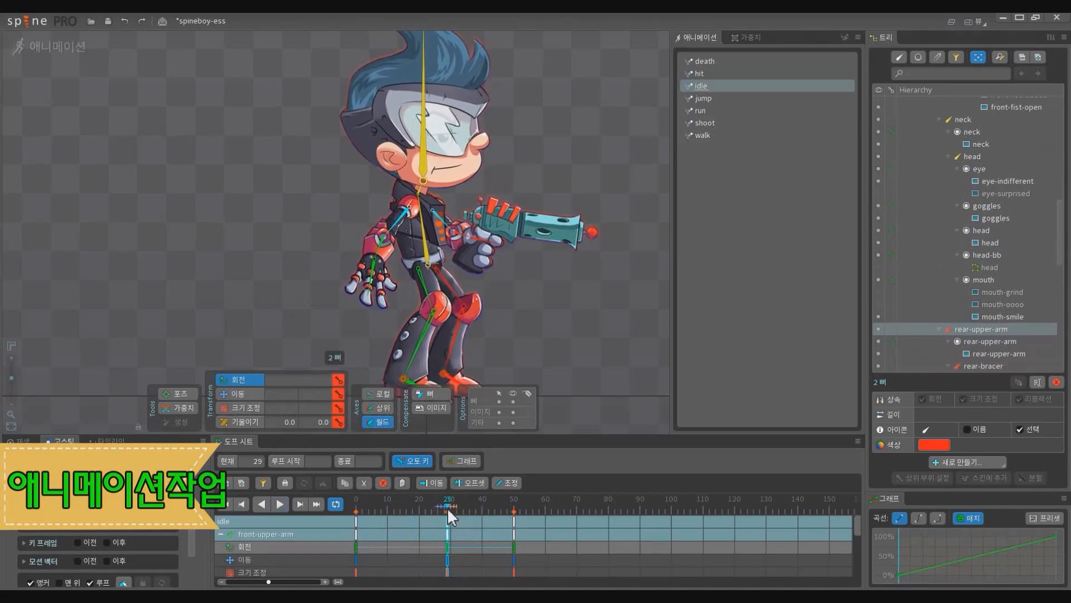
{"action": "left_click", "coordinate": [470, 258]}
{"action": "key", "text": "ctrl+c"}
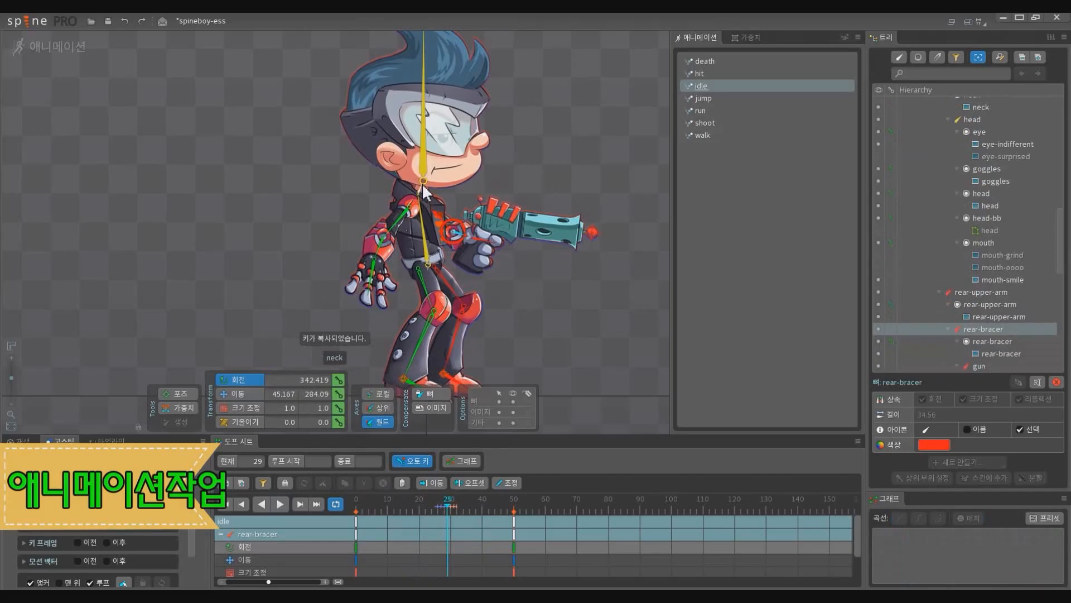
{"action": "left_click", "coordinate": [440, 224]}
{"action": "left_click_drag", "start_coordinate": [575, 565], "coordinate": [303, 490]}
{"action": "key", "text": "ctrl+c"}
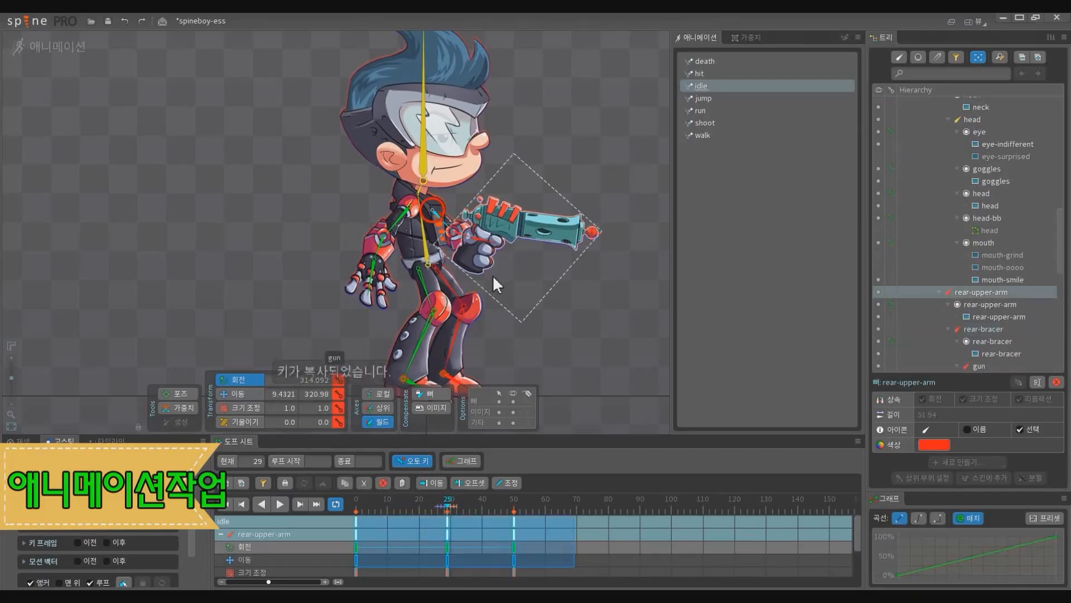
{"action": "left_click", "coordinate": [463, 237]}
{"action": "left_click", "coordinate": [357, 505]}
{"action": "key", "text": "ctrl+v"}
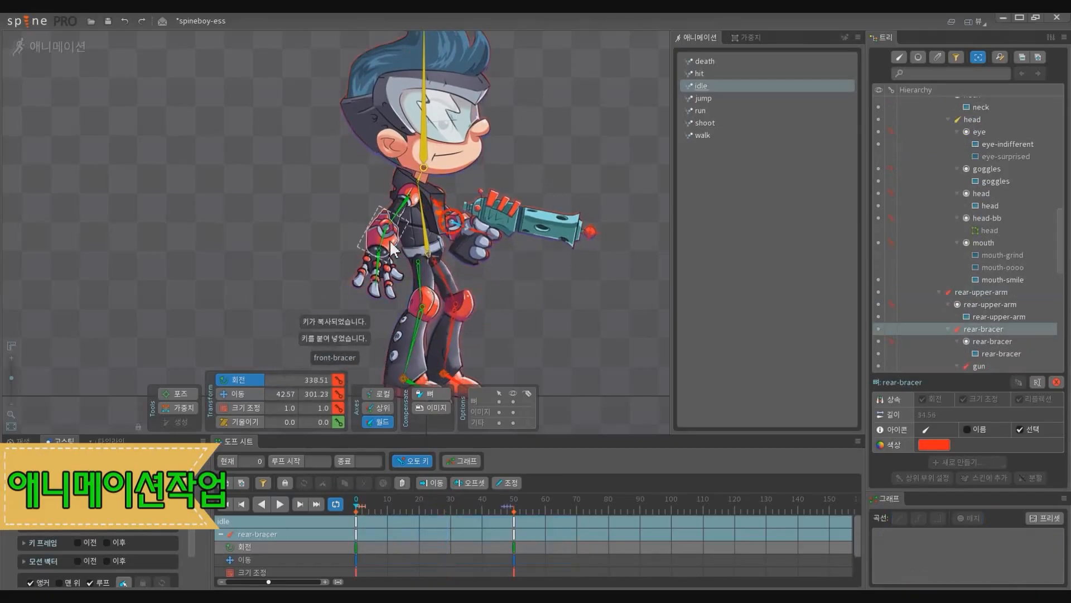
Step: Copy front-upper-arm's rotation keys and paste them onto front-bracer at frame 0
{"action": "left_click", "coordinate": [383, 244]}
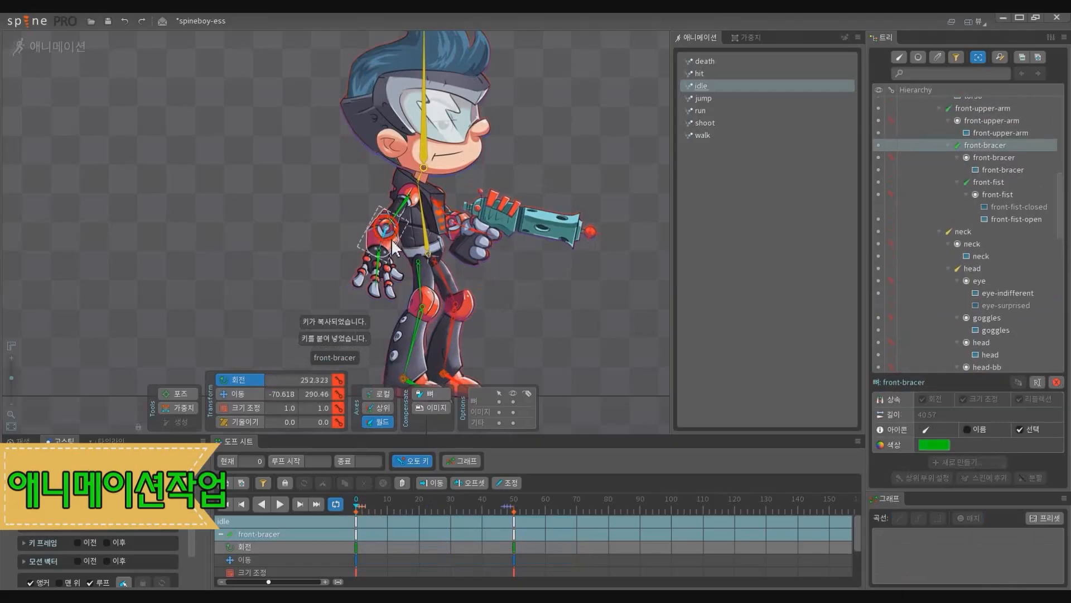
{"action": "left_click", "coordinate": [399, 209]}
{"action": "left_click_drag", "start_coordinate": [552, 545], "coordinate": [332, 544]}
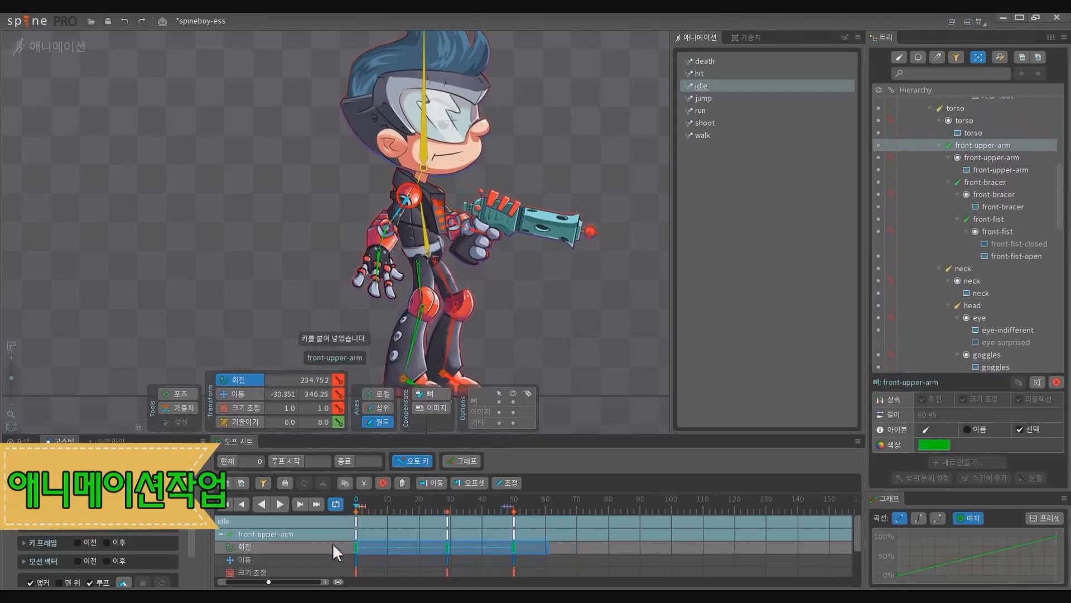
{"action": "key", "text": "ctrl+c"}
{"action": "left_click", "coordinate": [384, 233]}
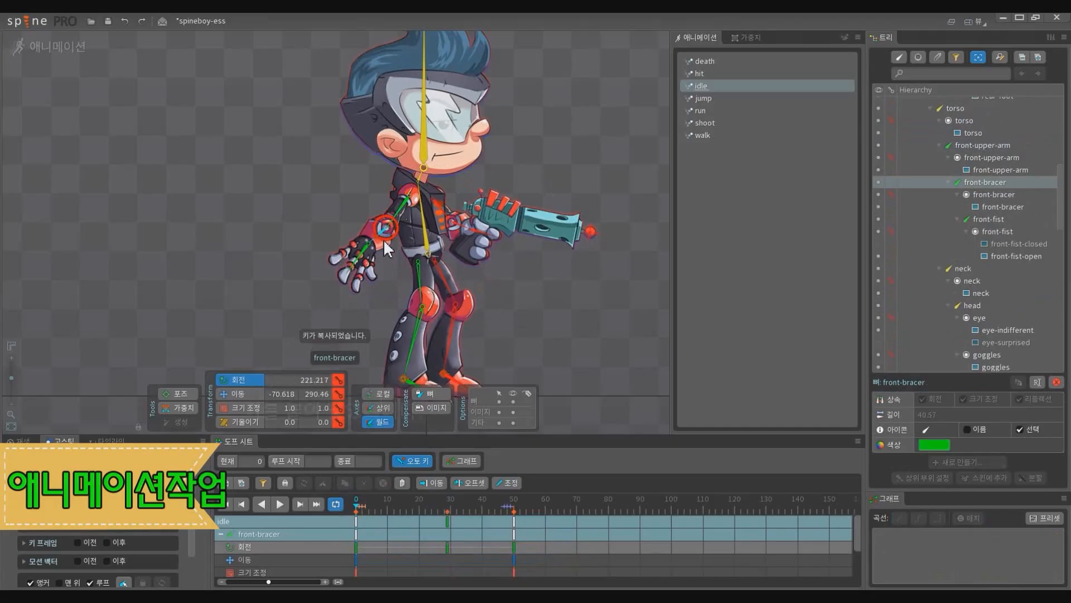
{"action": "key", "text": "ctrl+v"}
Step: Raise the gun by rotating rear-bracer to about 342° at frame 29 and about 328° at frame 0
{"action": "left_click", "coordinate": [453, 222]}
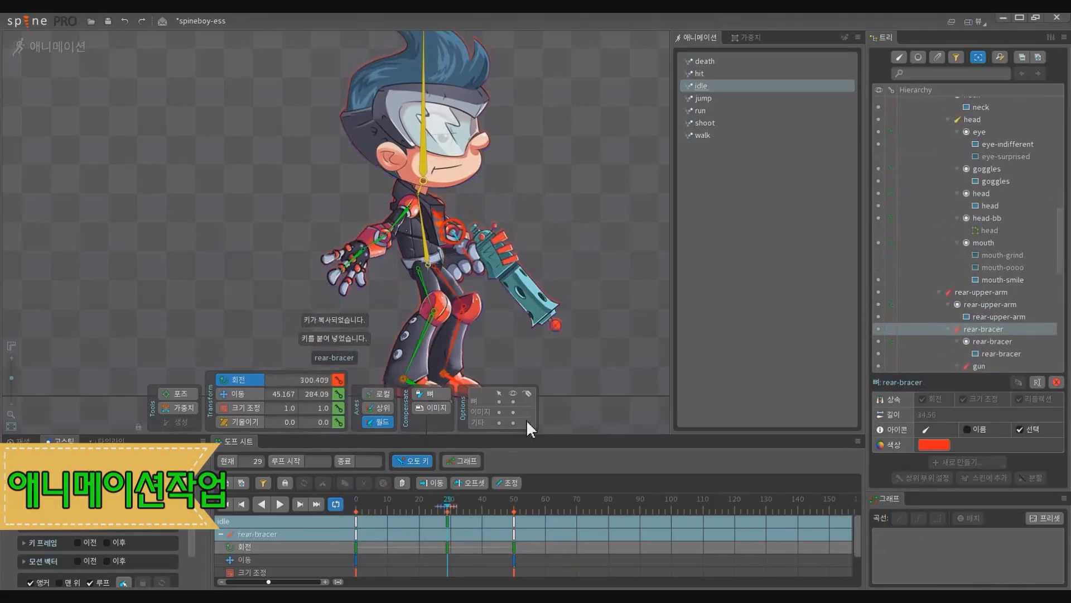
{"action": "left_click_drag", "start_coordinate": [555, 327], "coordinate": [597, 241]}
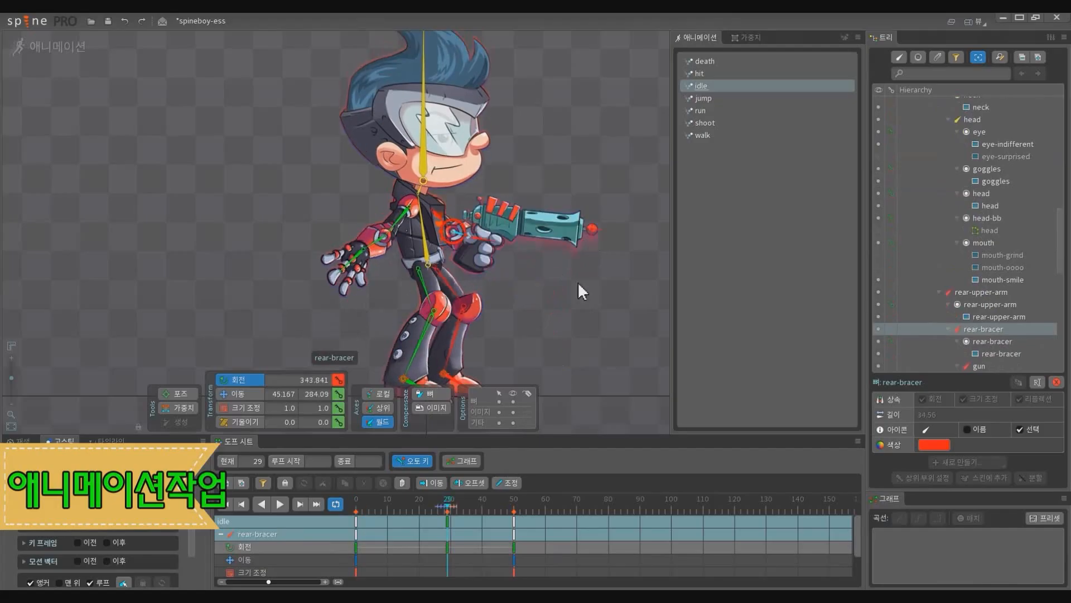
{"action": "left_click_drag", "start_coordinate": [582, 317], "coordinate": [612, 224]}
{"action": "key", "text": "ctrl+Left"}
{"action": "key", "text": "ctrl+Right"}
{"action": "key", "text": "ctrl+Left"}
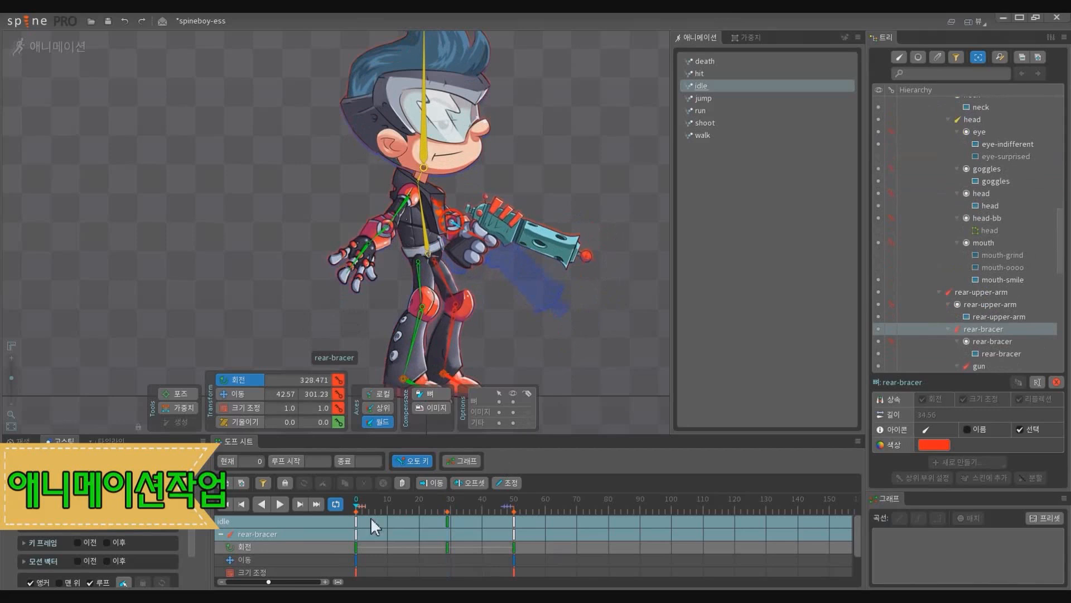
Step: Copy rear-bracer's frame 0 key to frame 50 so the loop closes on the same pose
{"action": "left_click", "coordinate": [357, 515]}
{"action": "key", "text": "ctrl+c"}
{"action": "left_click", "coordinate": [511, 514]}
{"action": "key", "text": "ctrl+v"}
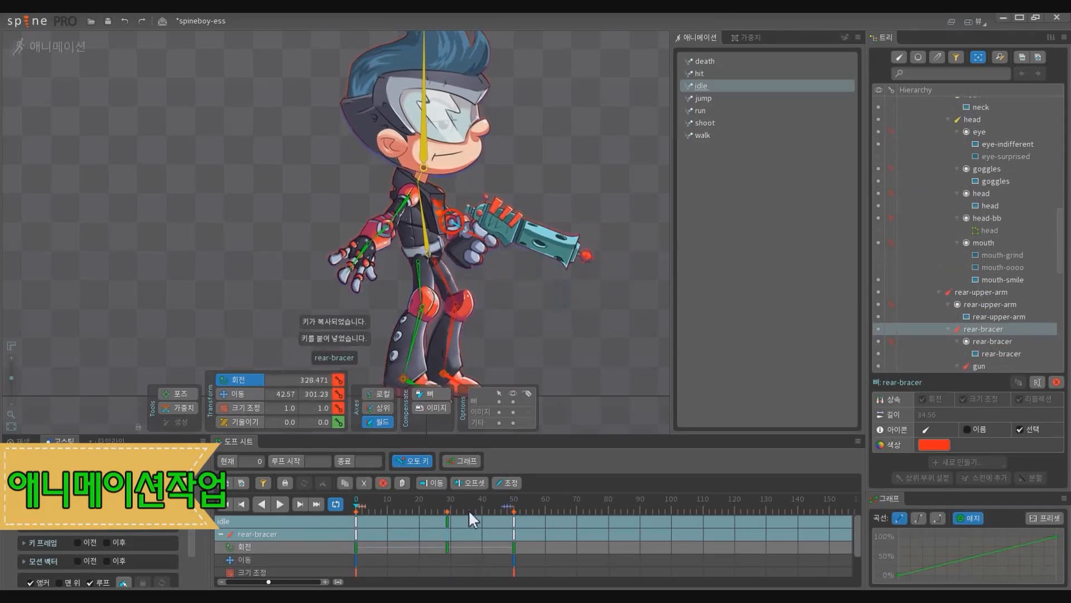
Step: Shift rear-bracer's middle key from frame 29 to frame 33
{"action": "left_click", "coordinate": [447, 511]}
{"action": "left_click_drag", "start_coordinate": [528, 344], "coordinate": [545, 318]}
{"action": "left_click", "coordinate": [450, 515]}
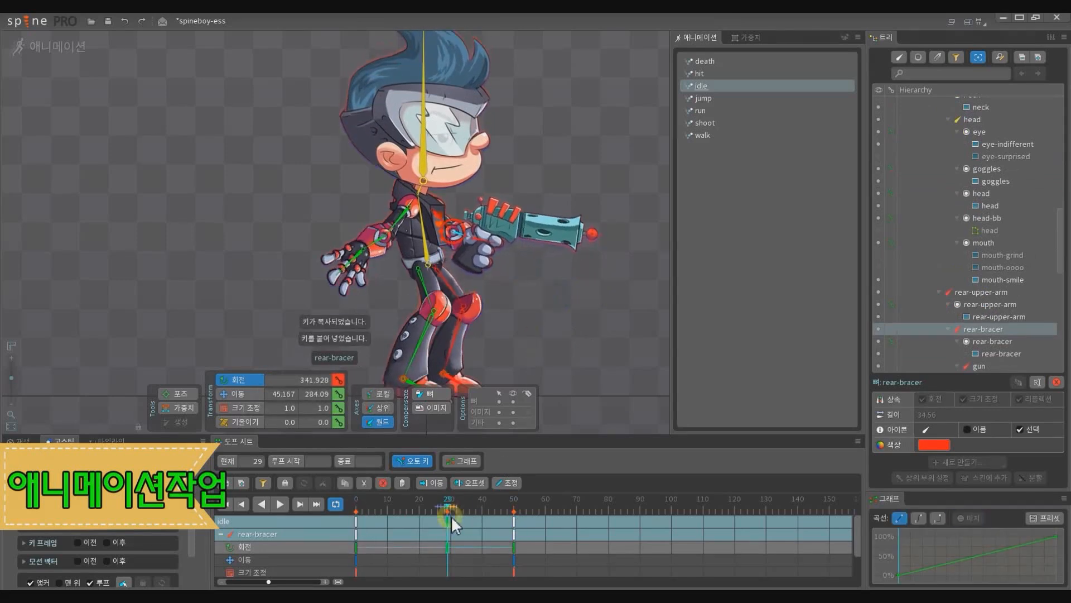
{"action": "left_click_drag", "start_coordinate": [451, 515], "coordinate": [463, 520]}
{"action": "left_click", "coordinate": [458, 518]}
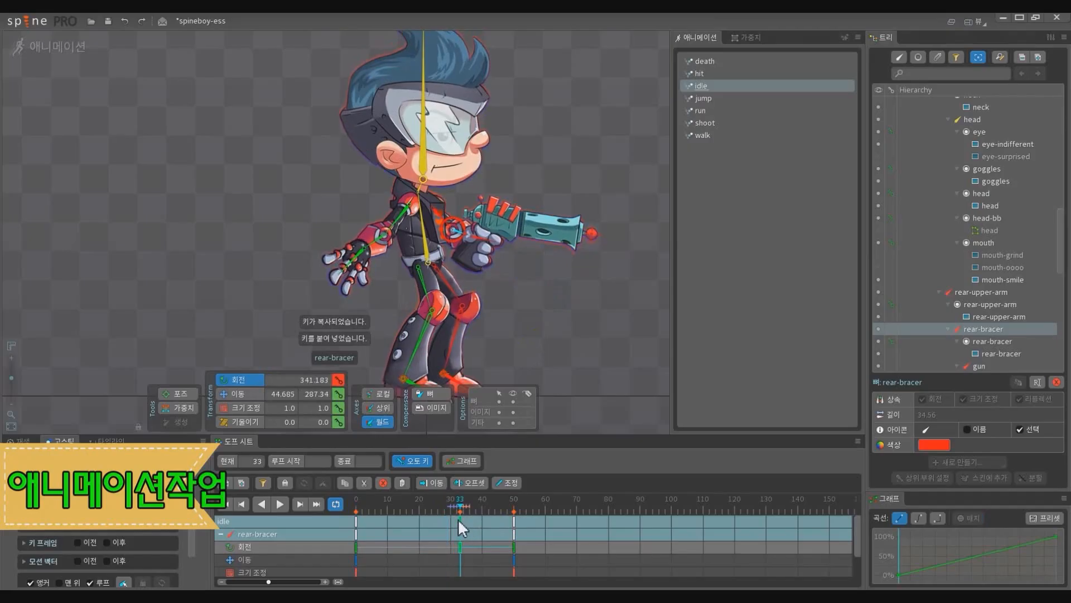
Step: Rotate front-bracer to about 247° at frame 0 and copy that key to frame 50
{"action": "key", "text": "Home"}
{"action": "left_click", "coordinate": [382, 244]}
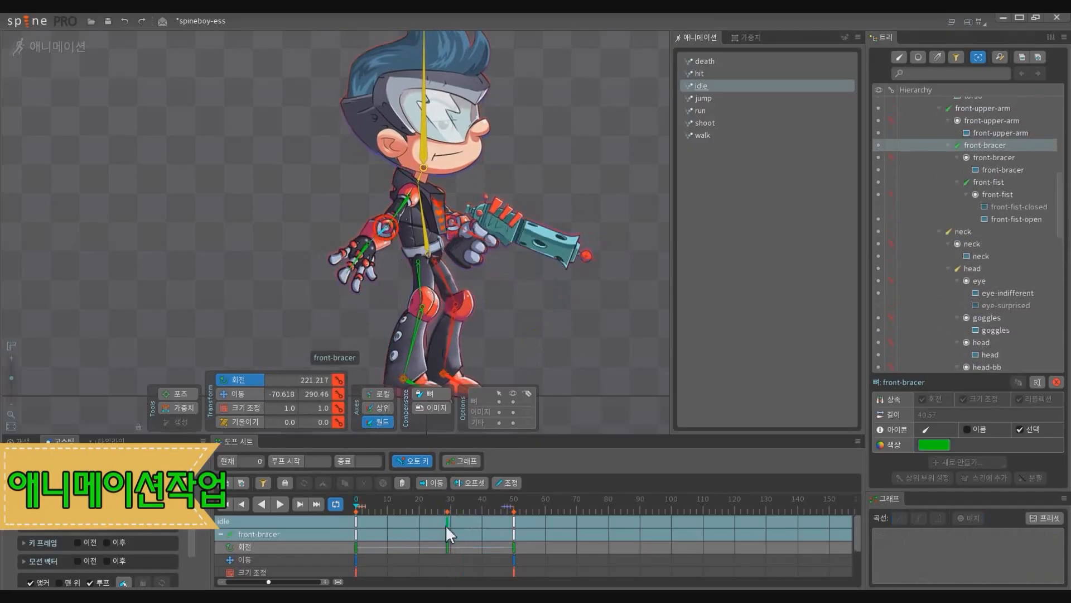
{"action": "left_click_drag", "start_coordinate": [557, 376], "coordinate": [538, 313]}
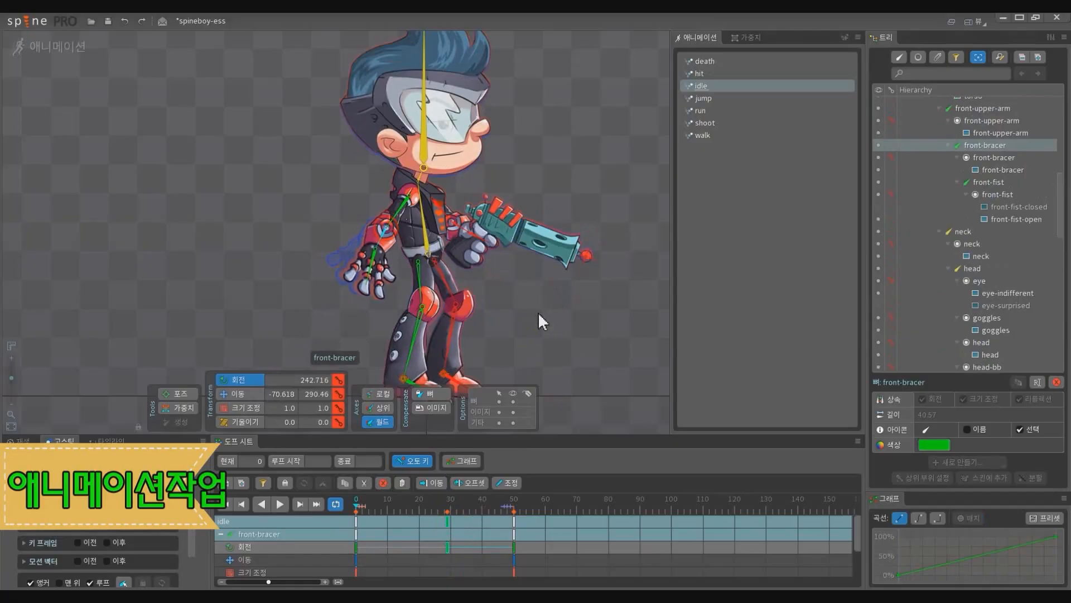
{"action": "left_click_drag", "start_coordinate": [569, 352], "coordinate": [567, 347]}
{"action": "key", "text": "ctrl+c"}
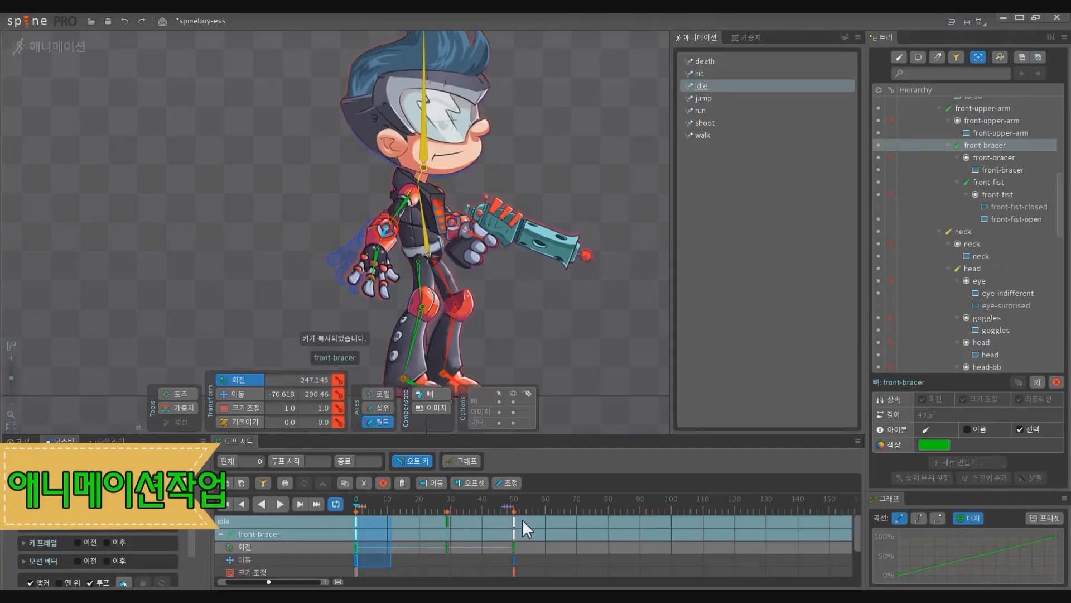
{"action": "left_click", "coordinate": [514, 519]}
{"action": "key", "text": "ctrl+v"}
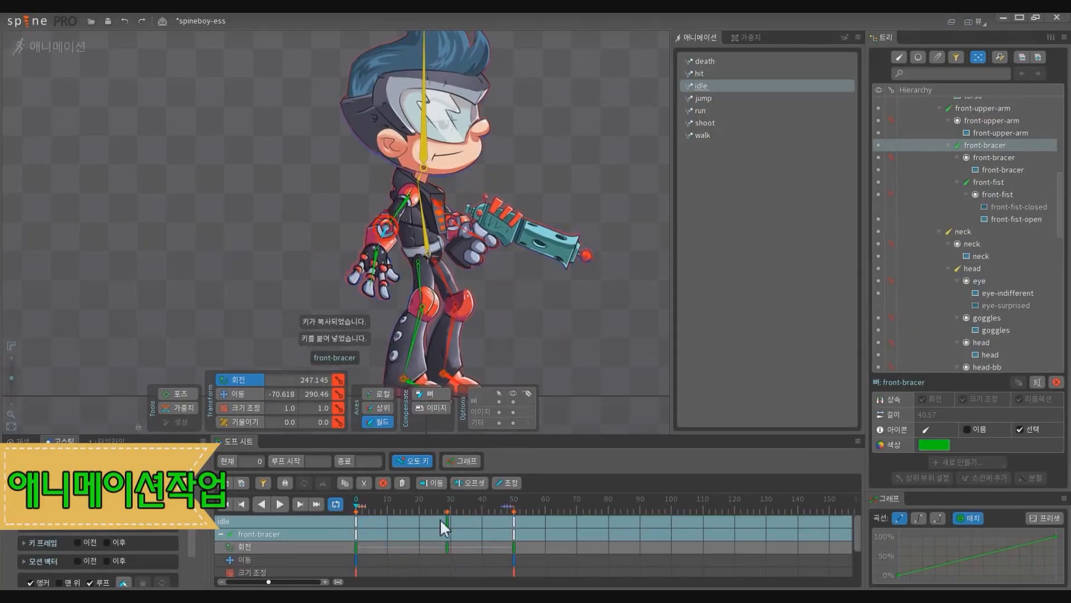
Step: Rotate front-bracer to about 234° at frame 29 and move that middle key to frame 33
{"action": "left_click", "coordinate": [447, 505]}
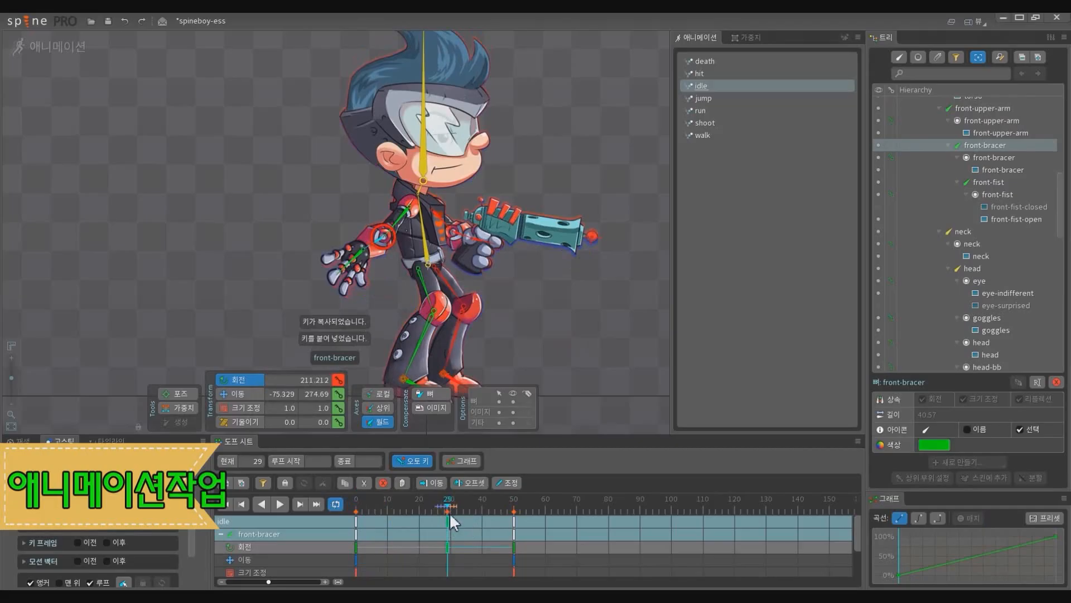
{"action": "key", "text": "shift+Left"}
{"action": "key", "text": "shift+Right"}
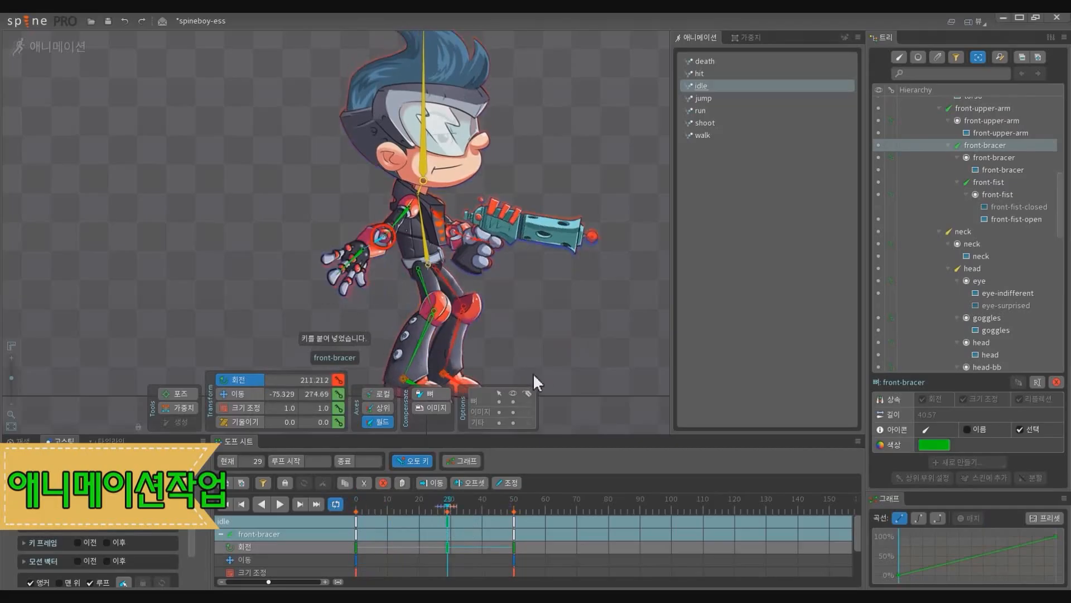
{"action": "left_click_drag", "start_coordinate": [533, 373], "coordinate": [541, 263]}
{"action": "key", "text": "shift+Left"}
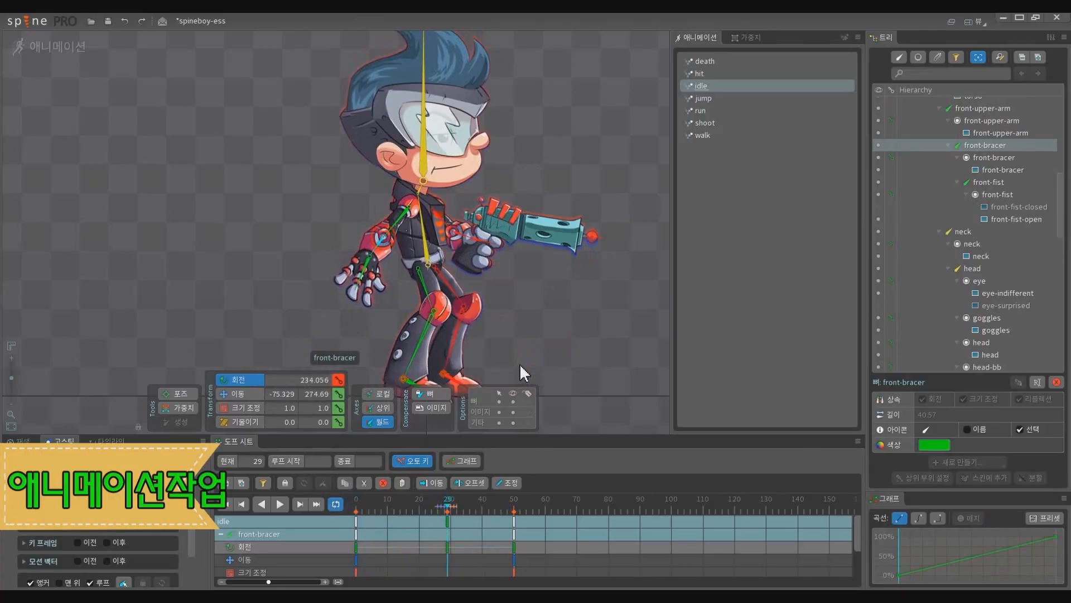
{"action": "left_click_drag", "start_coordinate": [449, 514], "coordinate": [454, 517]}
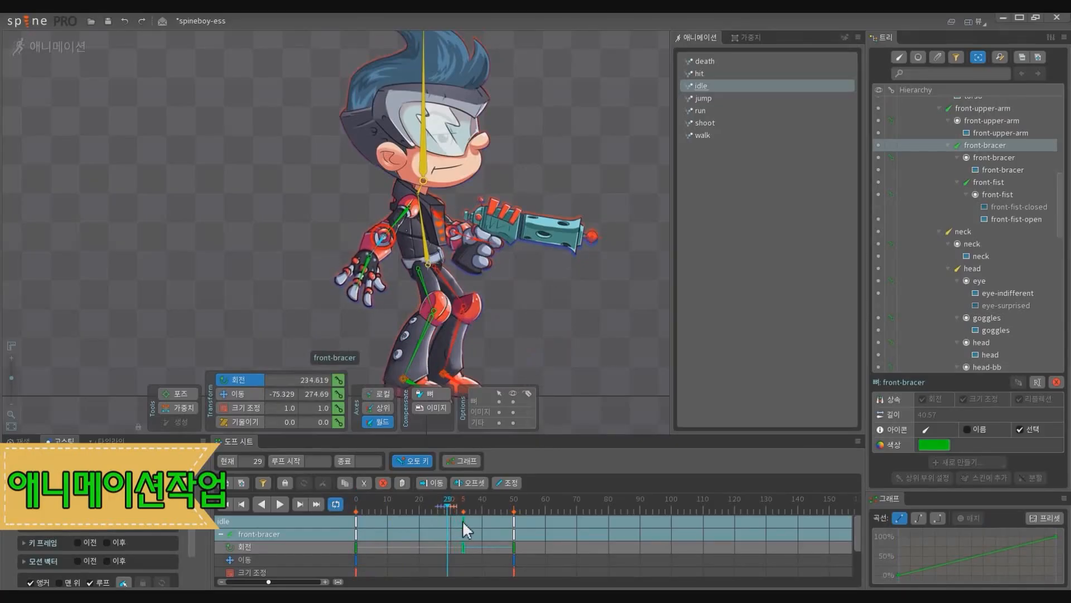
Step: Play and scrub through the idle loop to examine how the arms and bracers follow the torso
{"action": "key", "text": "d"}
{"action": "scroll", "coordinate": [434, 332], "scroll_direction": "down", "scroll_amount": 3}
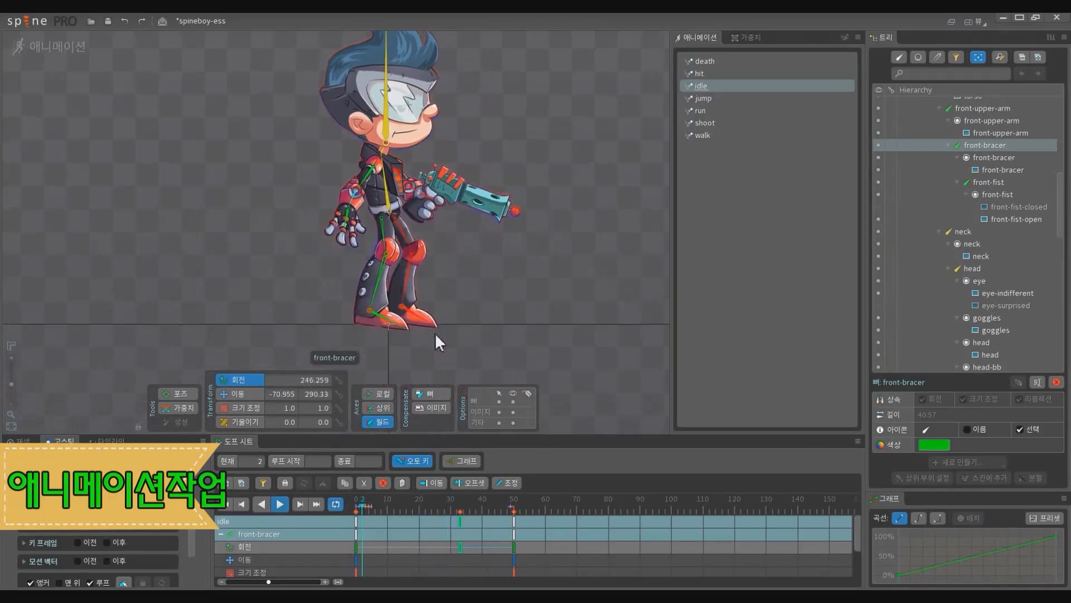
{"action": "left_click_drag", "start_coordinate": [473, 300], "coordinate": [498, 327]}
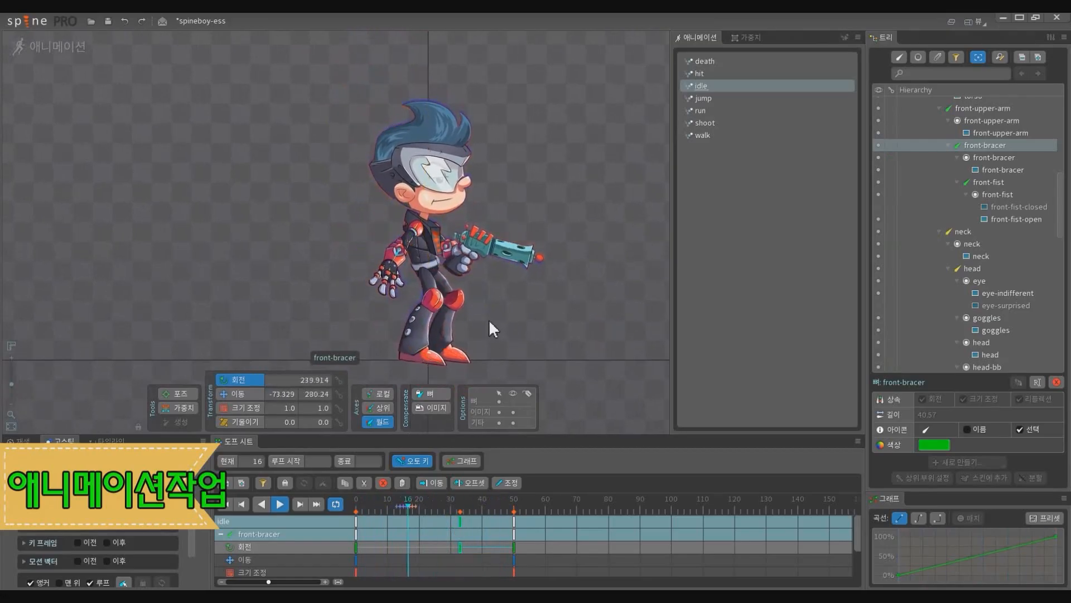
{"action": "left_click", "coordinate": [480, 298]}
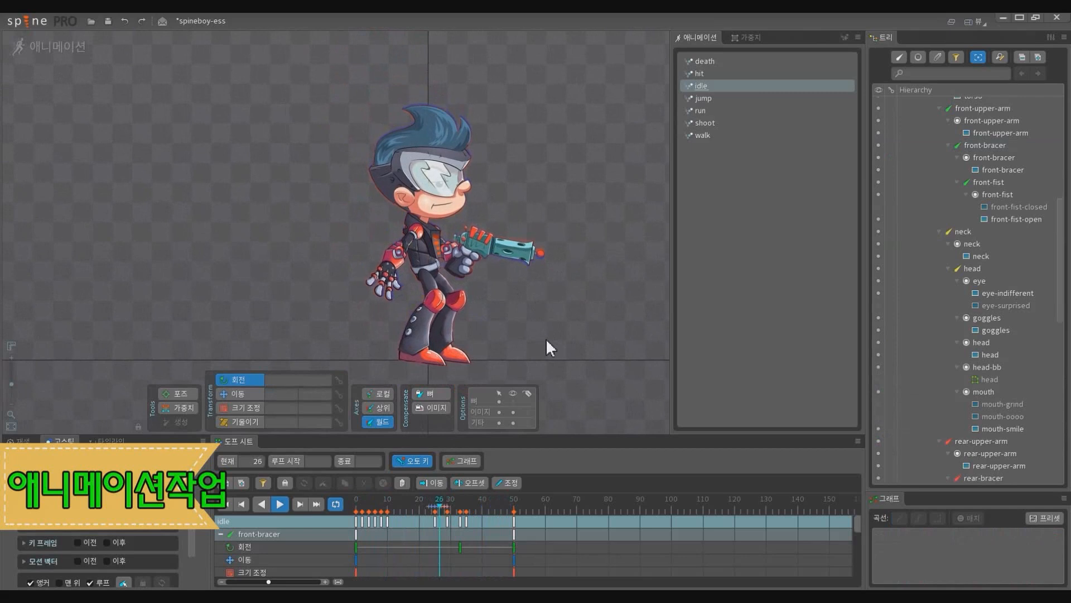
{"action": "scroll", "coordinate": [513, 301], "scroll_direction": "up", "scroll_amount": 3}
{"action": "left_click", "coordinate": [467, 286]}
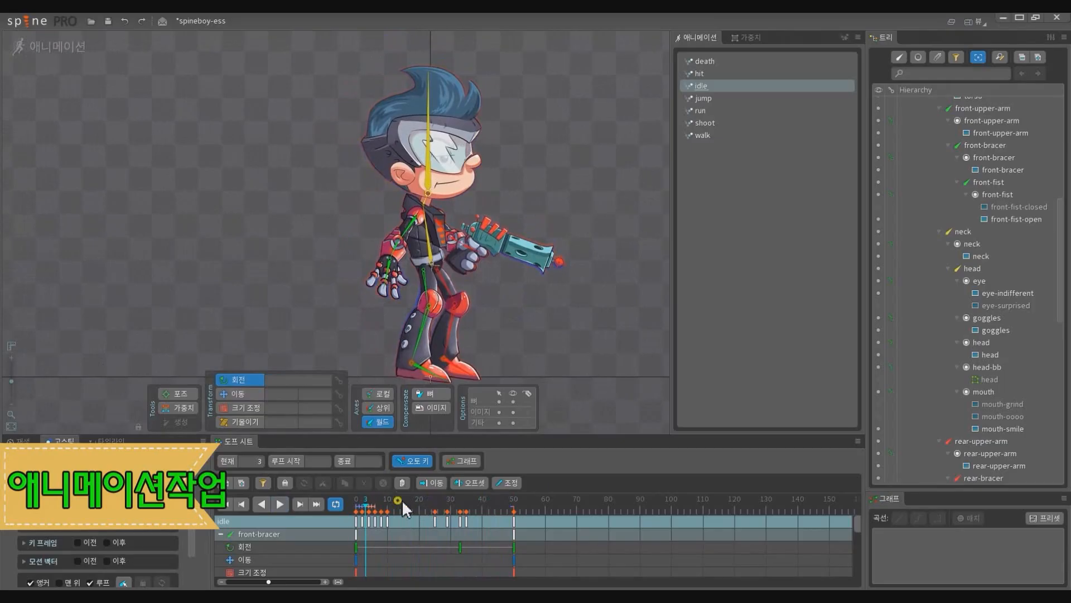
{"action": "left_click_drag", "start_coordinate": [402, 500], "coordinate": [460, 515]}
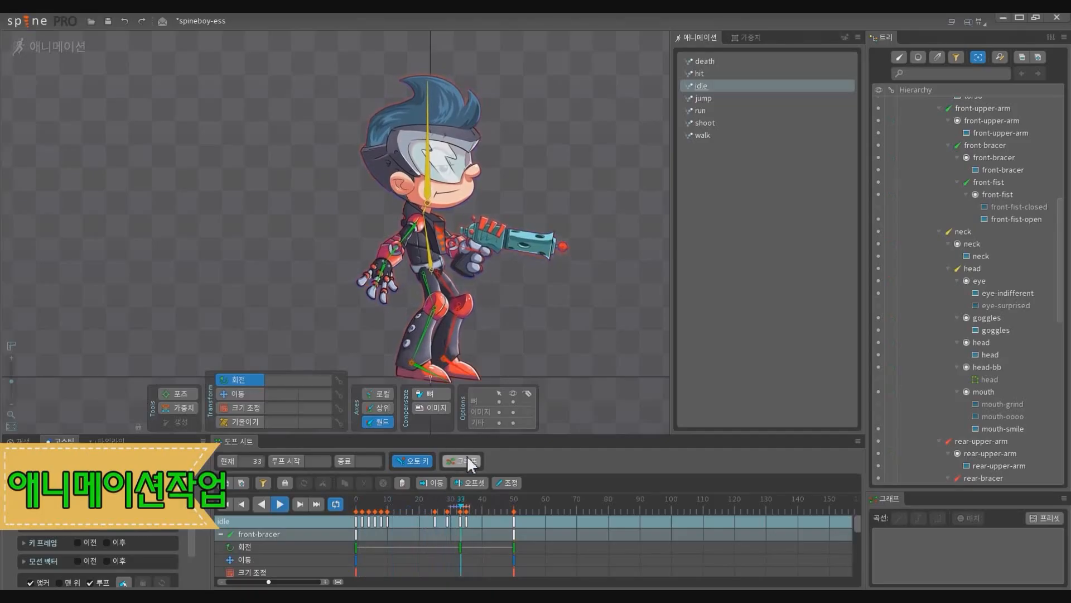
{"action": "left_click", "coordinate": [357, 501]}
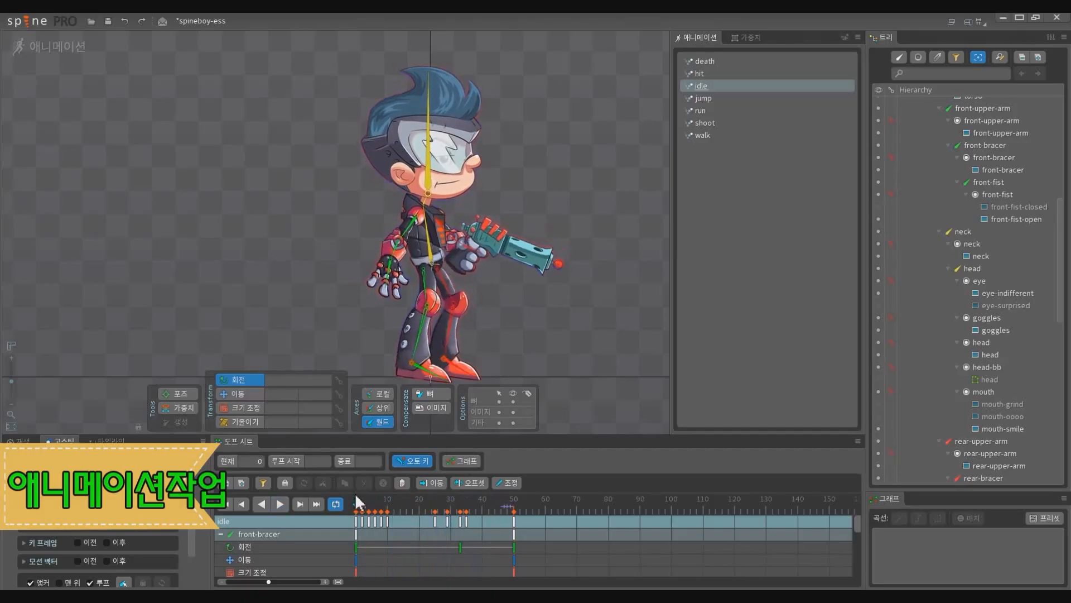
{"action": "mouse_move", "coordinate": [356, 496]}
{"action": "left_mouse_down"}
{"action": "mouse_move", "coordinate": [453, 515]}
{"action": "mouse_move", "coordinate": [338, 494]}
{"action": "left_mouse_up"}
{"action": "key", "text": "d"}
{"action": "key", "text": "d"}
Step: Delete the middle keys between frames 0 and 50 from both upper arms and both bracers
{"action": "left_click", "coordinate": [435, 273]}
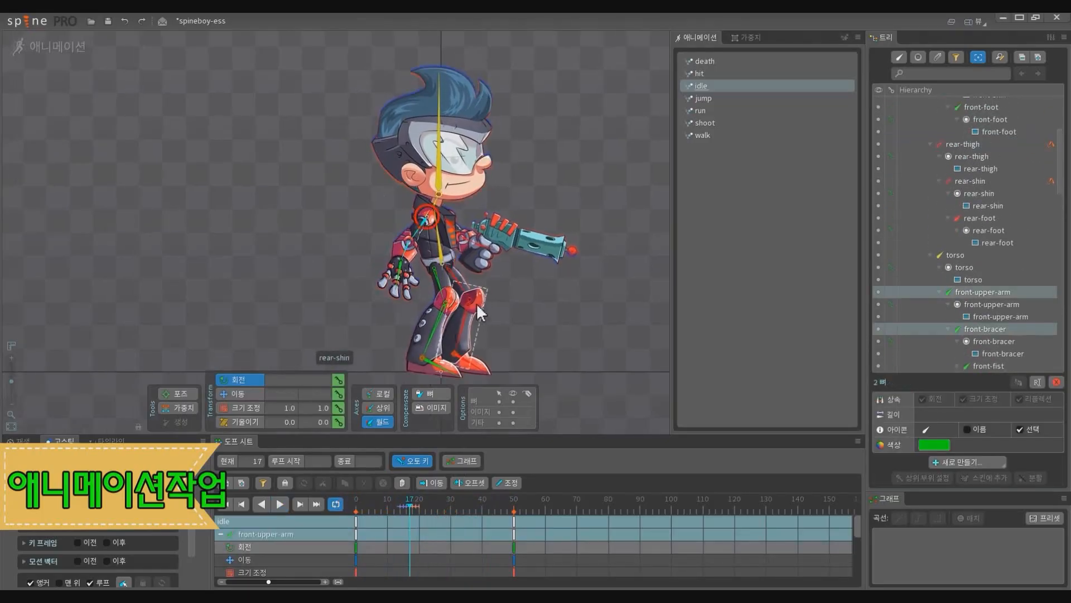
{"action": "key", "text": "d"}
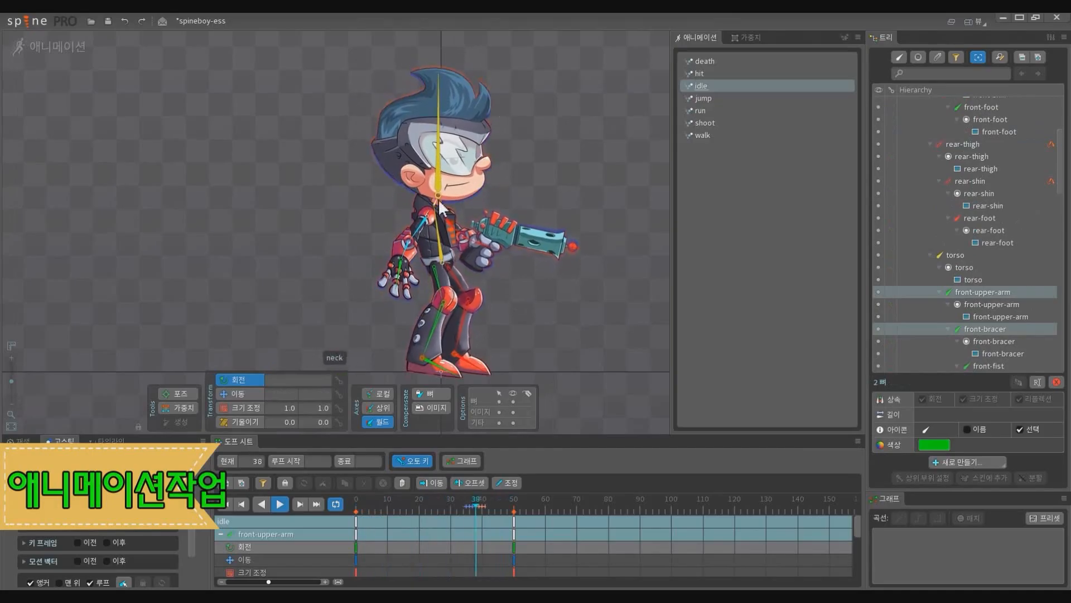
{"action": "left_click", "coordinate": [471, 246]}
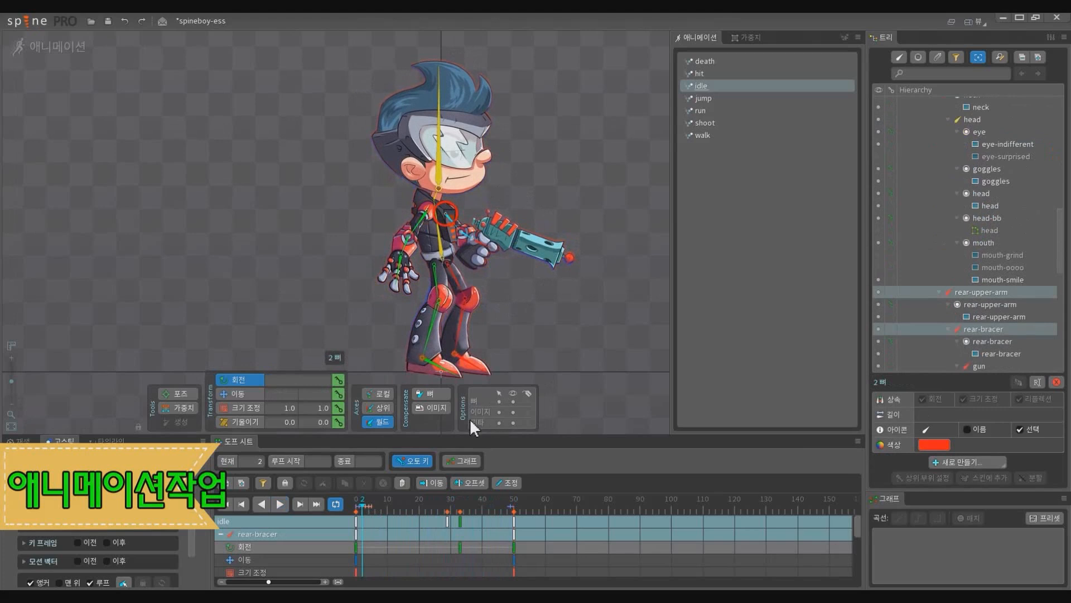
{"action": "left_click", "coordinate": [357, 499]}
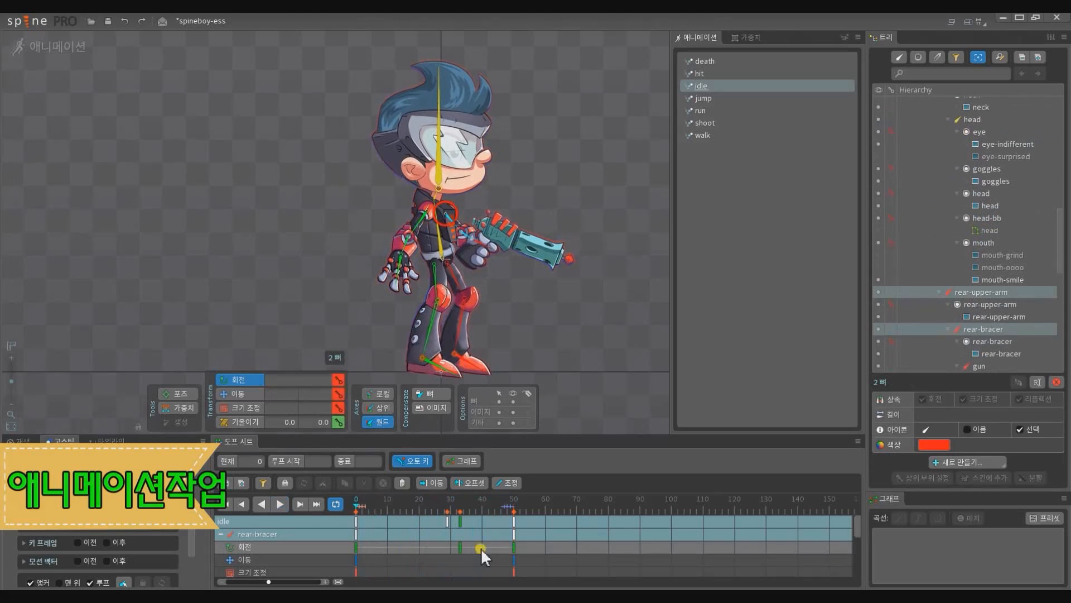
{"action": "left_click_drag", "start_coordinate": [480, 548], "coordinate": [429, 519]}
{"action": "key", "text": "Delete"}
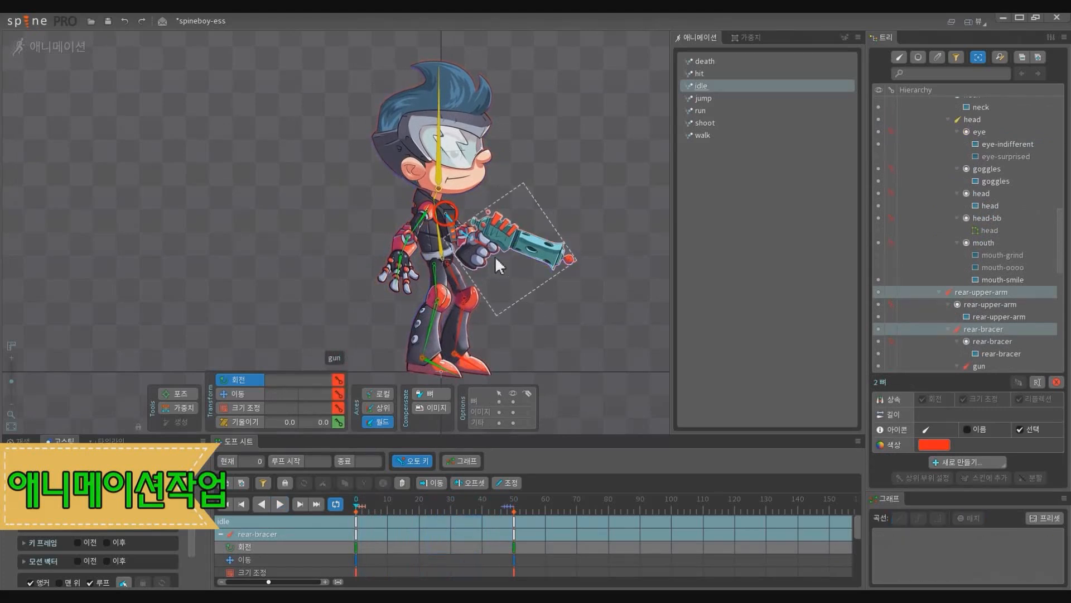
Step: Pose rear-upper-arm, rear-bracer and gun at frame 0 so the gun points nearly level, and copy that key to frame 50
{"action": "key", "text": "b"}
{"action": "left_click", "coordinate": [478, 238]}
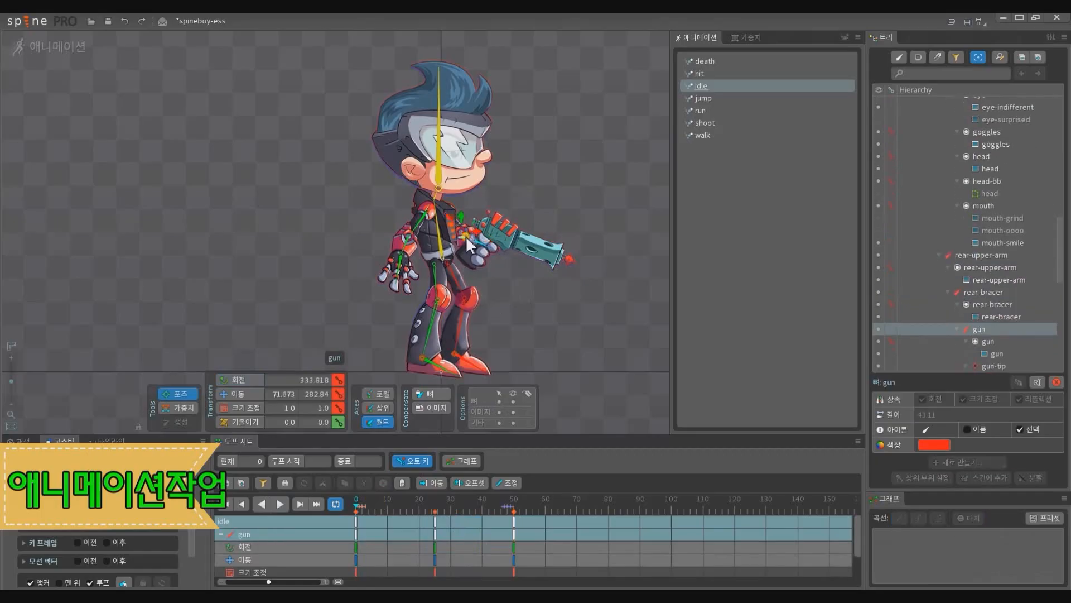
{"action": "left_click", "coordinate": [456, 228], "text": "ctrl"}
{"action": "left_click", "coordinate": [466, 238], "text": "ctrl"}
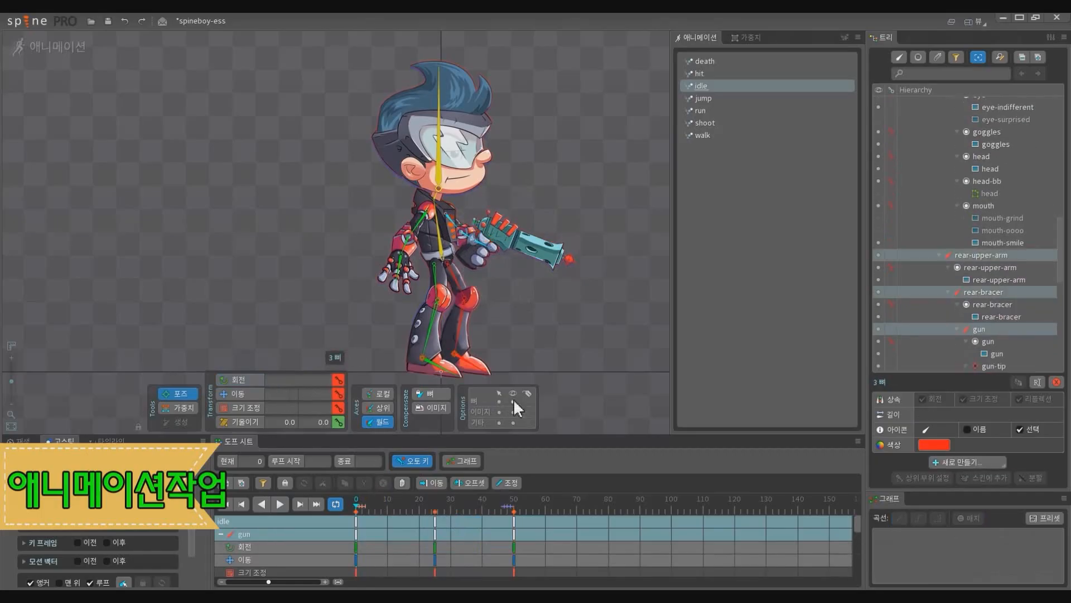
{"action": "left_click_drag", "start_coordinate": [499, 243], "coordinate": [503, 231]}
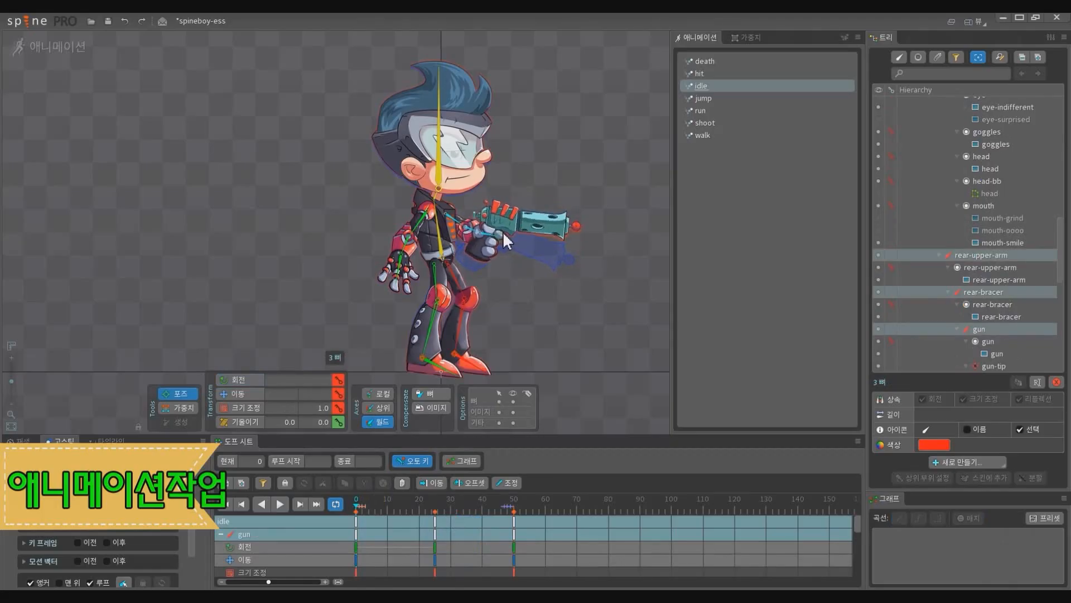
{"action": "left_click", "coordinate": [358, 522]}
{"action": "key", "text": "ctrl+c"}
{"action": "left_click", "coordinate": [511, 522]}
{"action": "key", "text": "ctrl+v"}
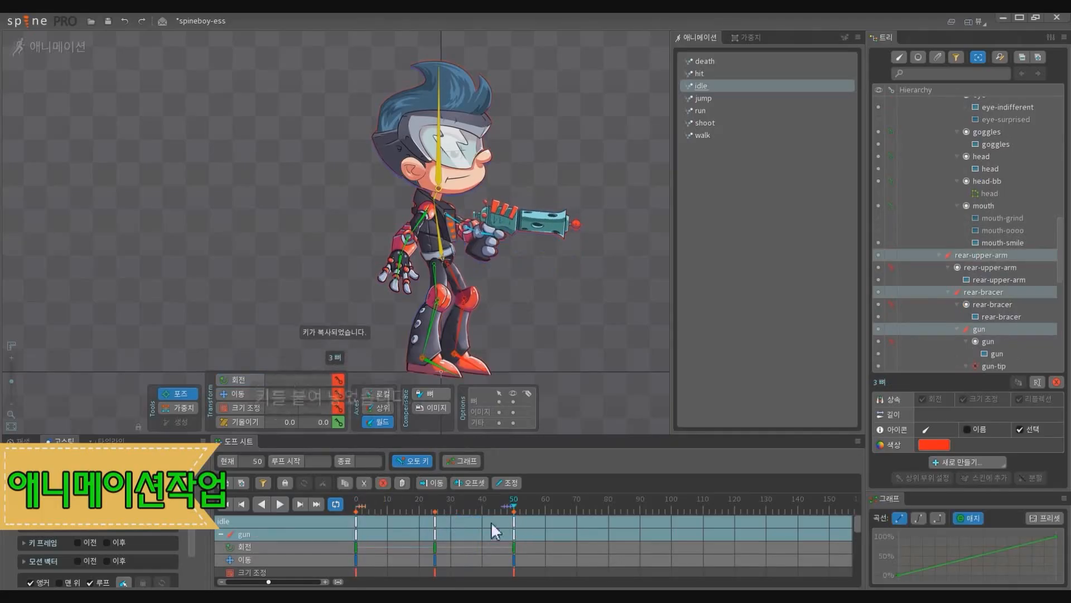
Step: Rotate rear-upper-arm, rear-bracer and gun slightly together at frame 25 and play the loop
{"action": "left_click", "coordinate": [435, 517]}
{"action": "key", "text": "c"}
{"action": "left_click_drag", "start_coordinate": [540, 340], "coordinate": [553, 326]}
{"action": "key", "text": "d"}
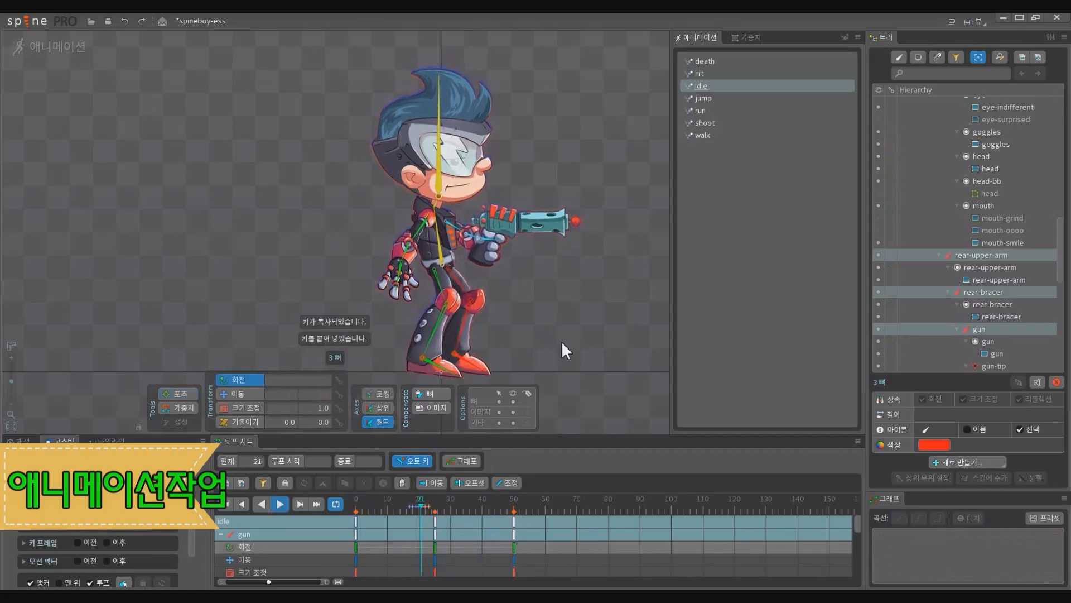
{"action": "key", "text": "d"}
{"action": "key", "text": "d"}
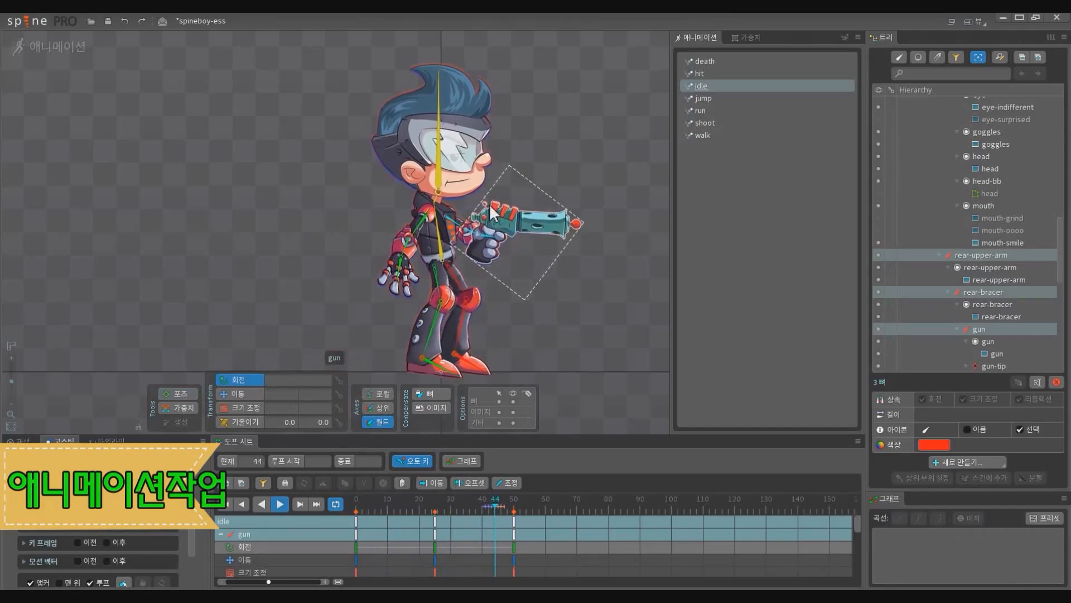
{"action": "key", "text": "d"}
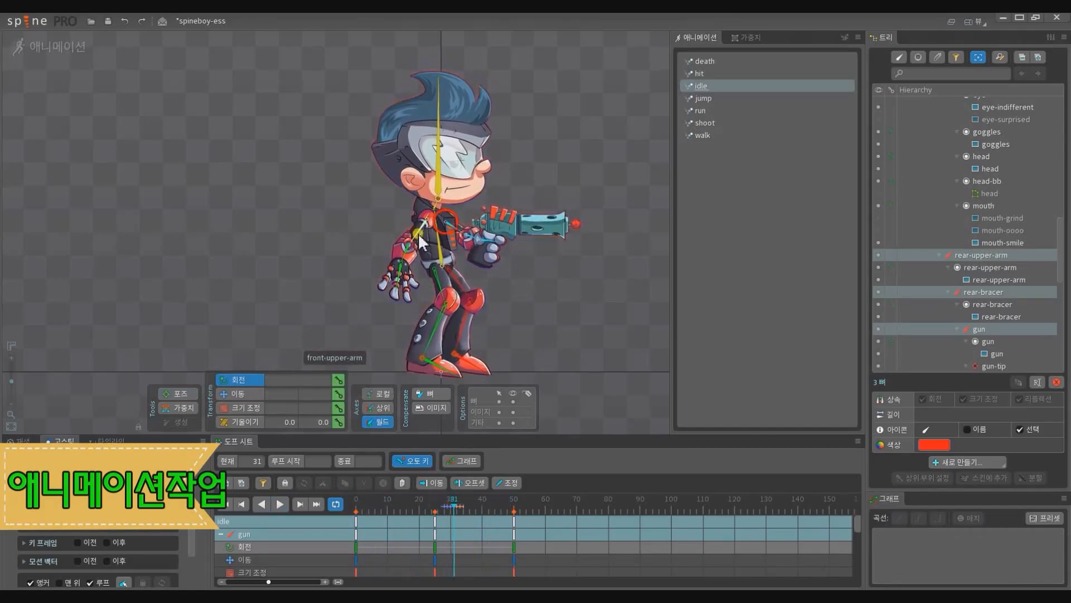
Step: Pose front-upper-arm and front-bracer at frame 0 with the forearm swung forward over the hip, and copy that key to frame 50
{"action": "left_click", "coordinate": [418, 234]}
{"action": "key", "text": "space"}
{"action": "left_click", "coordinate": [409, 245]}
{"action": "left_click", "coordinate": [417, 232], "text": "ctrl"}
{"action": "key", "text": "Home"}
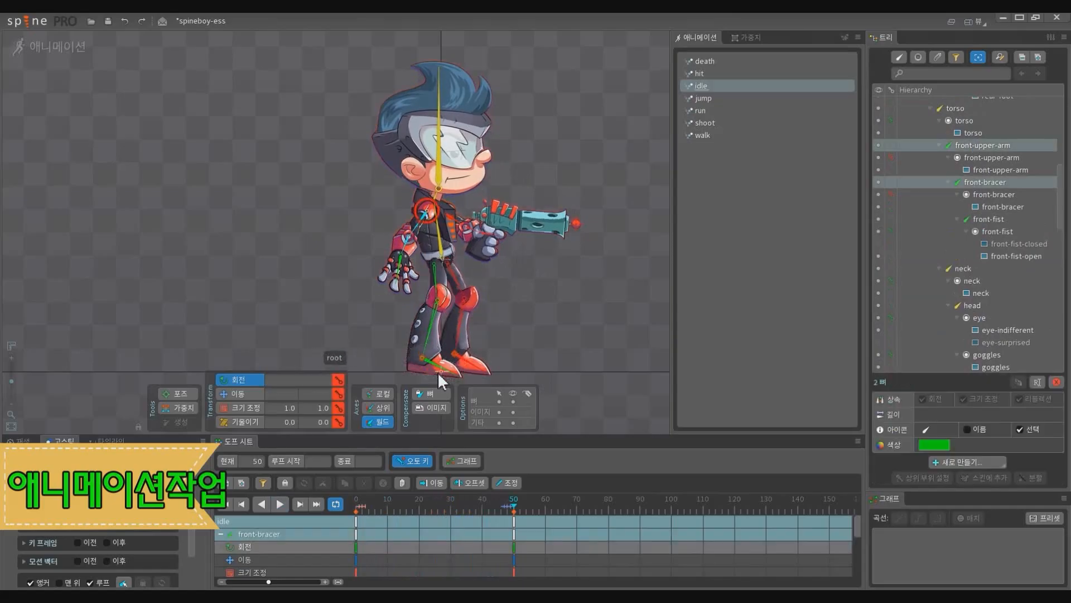
{"action": "left_click_drag", "start_coordinate": [399, 506], "coordinate": [312, 502]}
{"action": "key", "text": "b"}
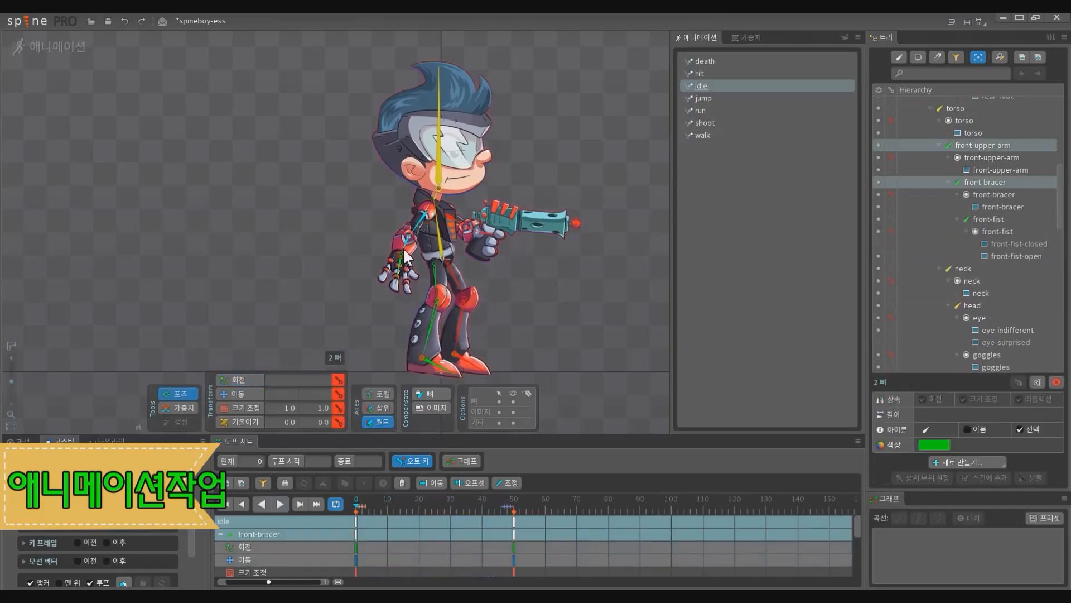
{"action": "left_click_drag", "start_coordinate": [403, 256], "coordinate": [419, 248]}
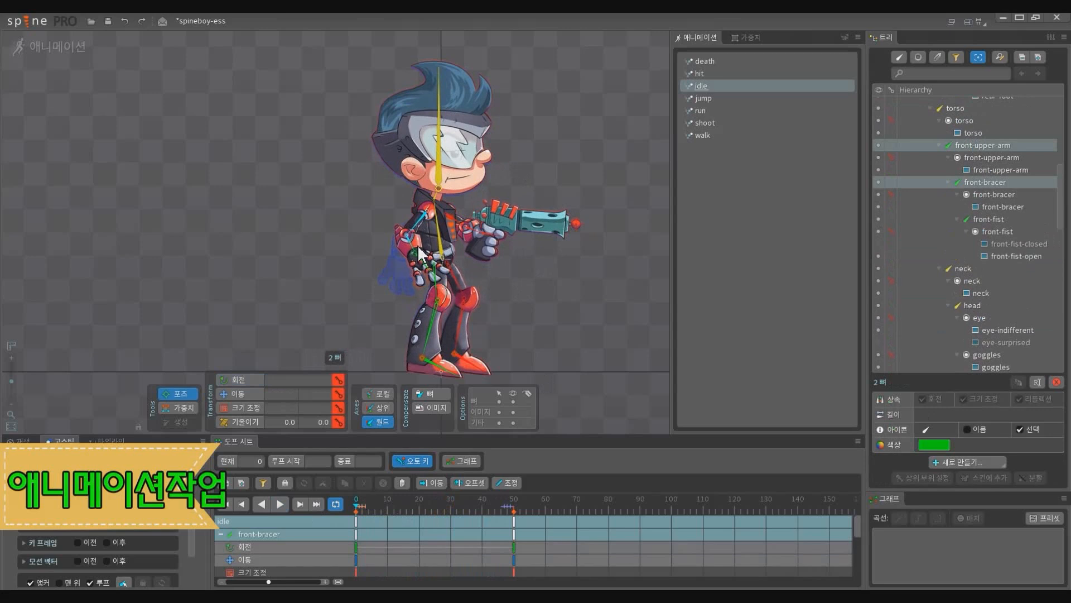
{"action": "left_click", "coordinate": [359, 517]}
{"action": "key", "text": "ctrl+c"}
{"action": "left_click", "coordinate": [514, 524]}
{"action": "key", "text": "ctrl+v"}
{"action": "key", "text": "space"}
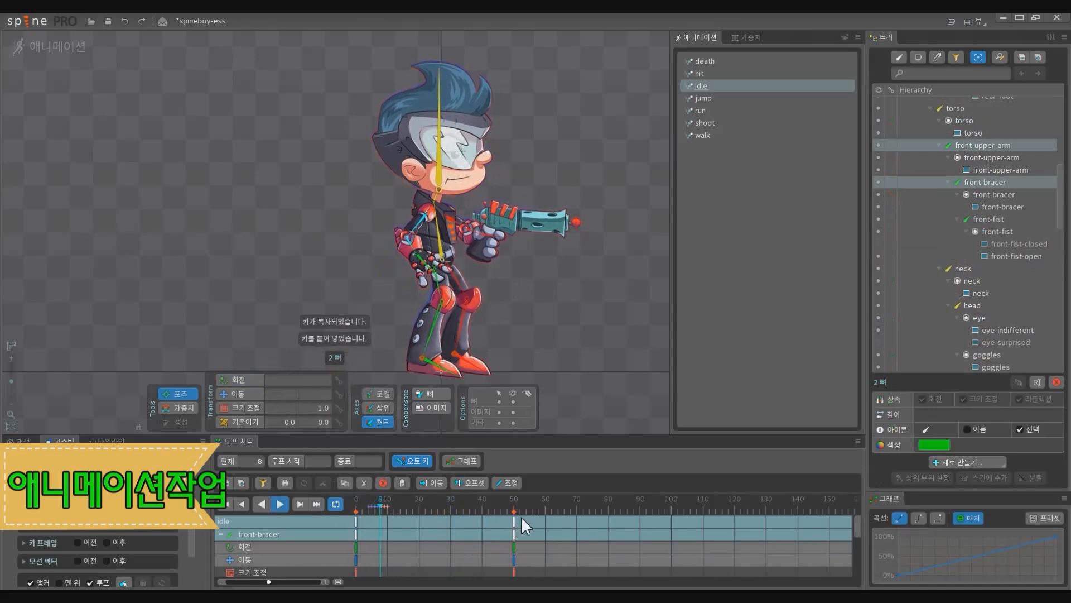
Step: Key front-upper-arm and front-bracer at frame 25 with a slight rotation and play the loop
{"action": "left_click_drag", "start_coordinate": [426, 505], "coordinate": [435, 507]}
{"action": "key", "text": "ctrl+v"}
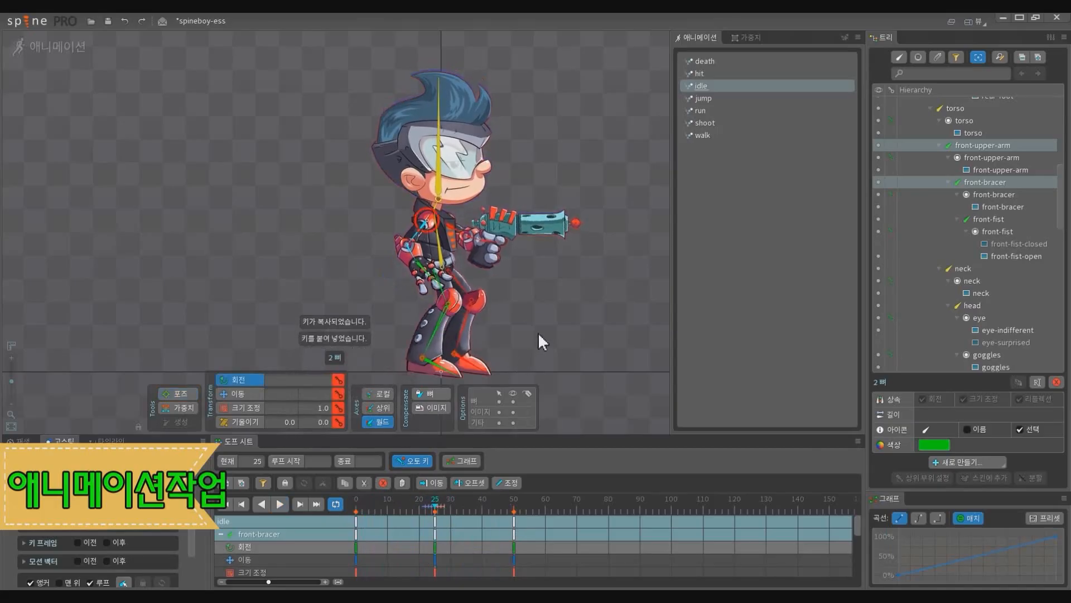
{"action": "left_click_drag", "start_coordinate": [538, 332], "coordinate": [535, 341]}
{"action": "key", "text": "space"}
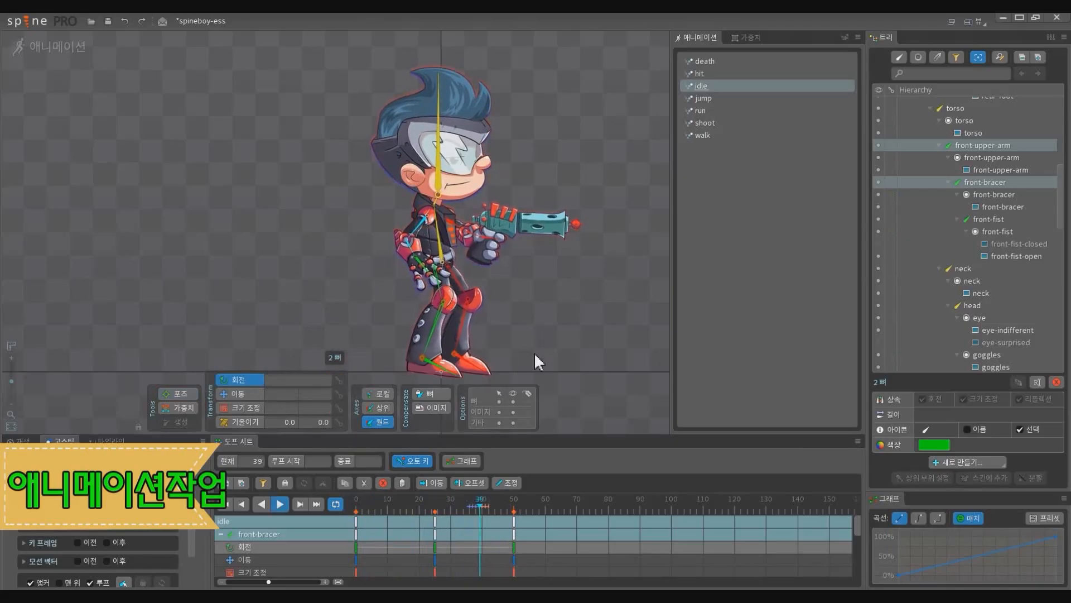
Step: Move the middle keys of both upper arms and both bracers to frame 29 and play the loop
{"action": "left_click_drag", "start_coordinate": [433, 497], "coordinate": [450, 521]}
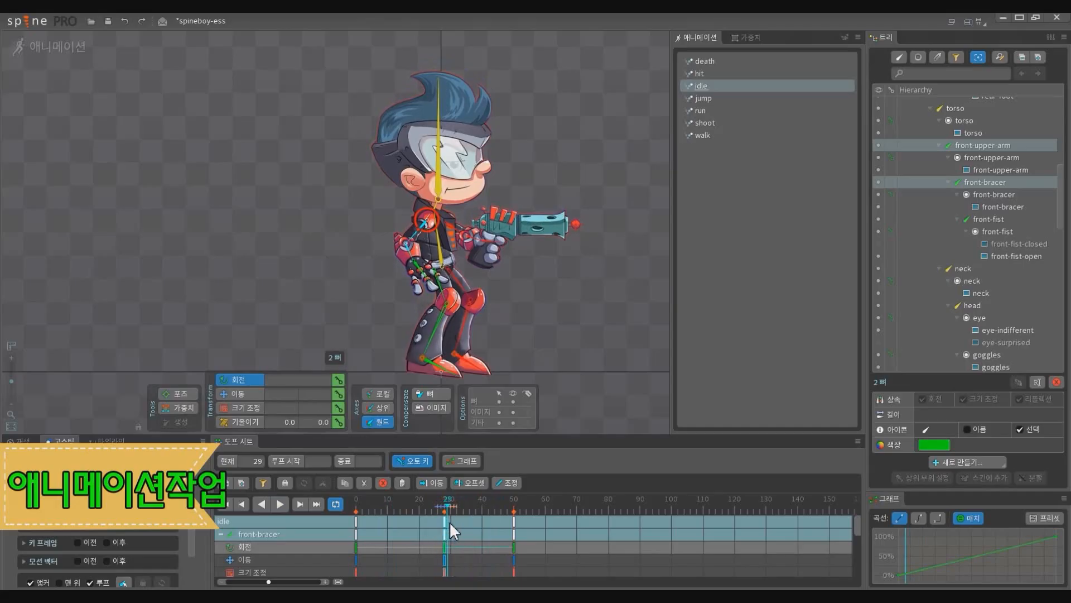
{"action": "left_click", "coordinate": [469, 249]}
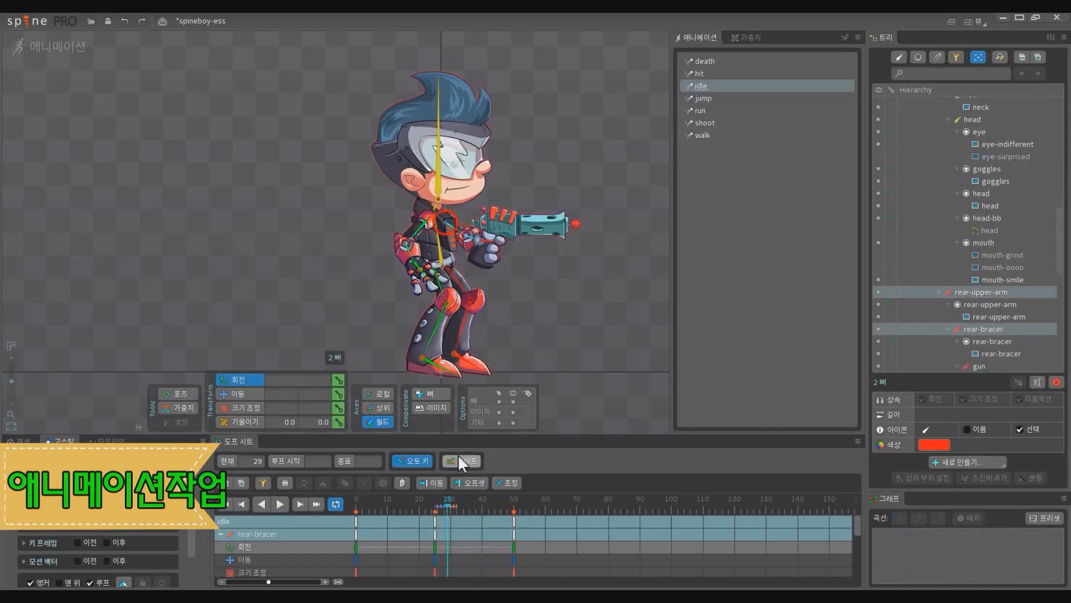
{"action": "left_click_drag", "start_coordinate": [436, 527], "coordinate": [450, 525]}
{"action": "key", "text": "space"}
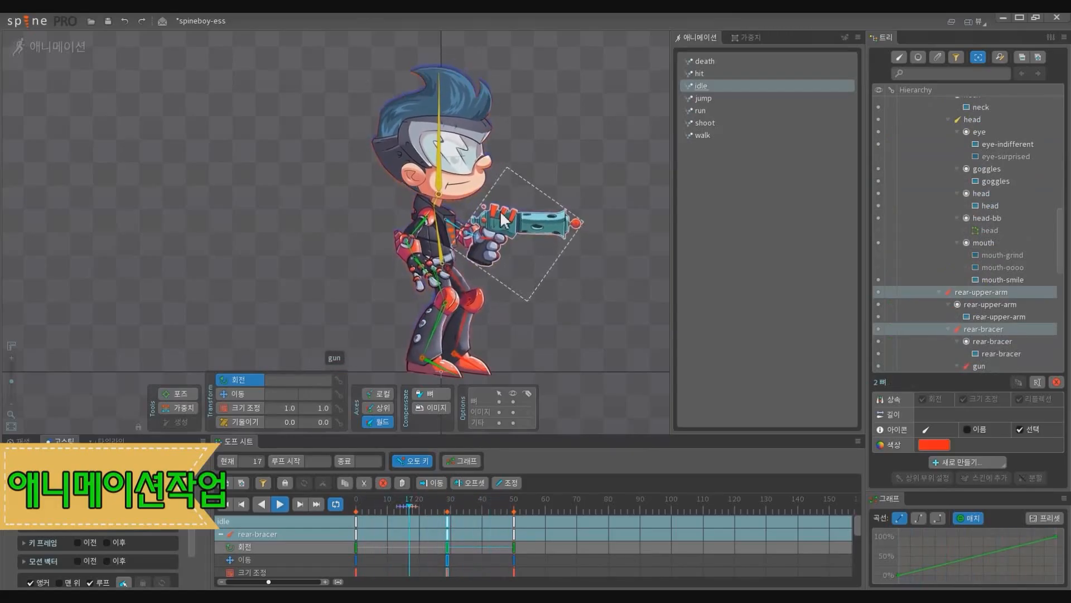
{"action": "key", "text": "space"}
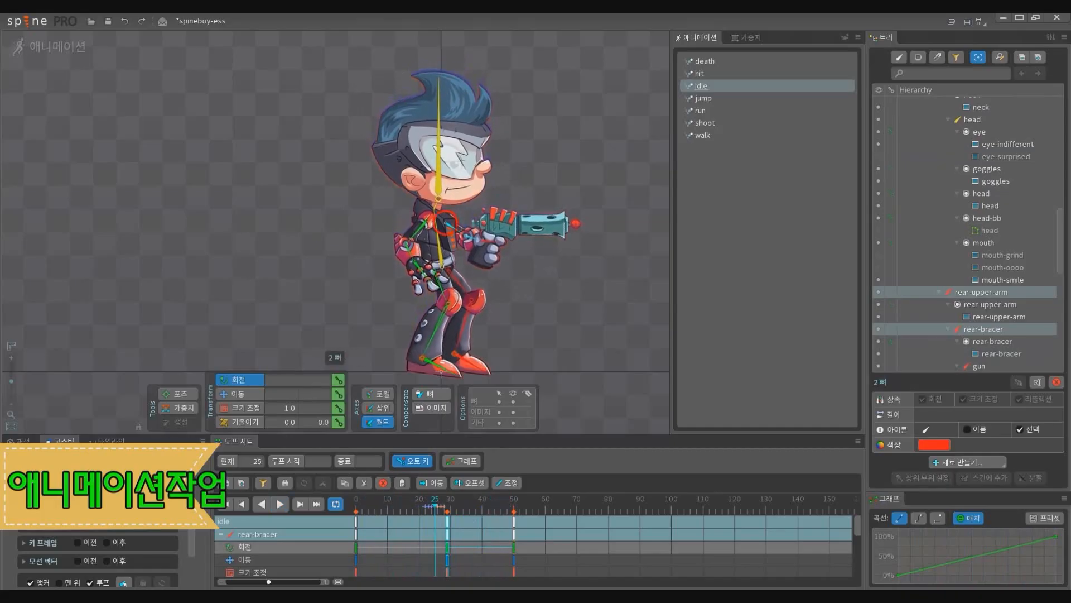
{"action": "key", "text": "space"}
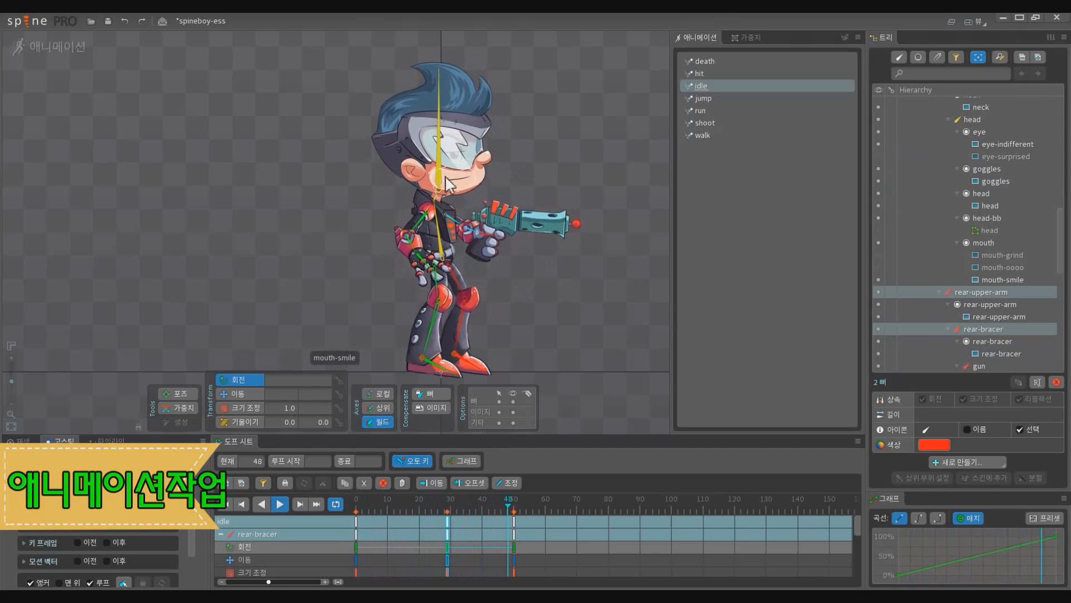
{"action": "key", "text": "space"}
Step: Raise the head slightly at its frame 35 key, to a world Y of about 377.43
{"action": "left_click", "coordinate": [438, 194]}
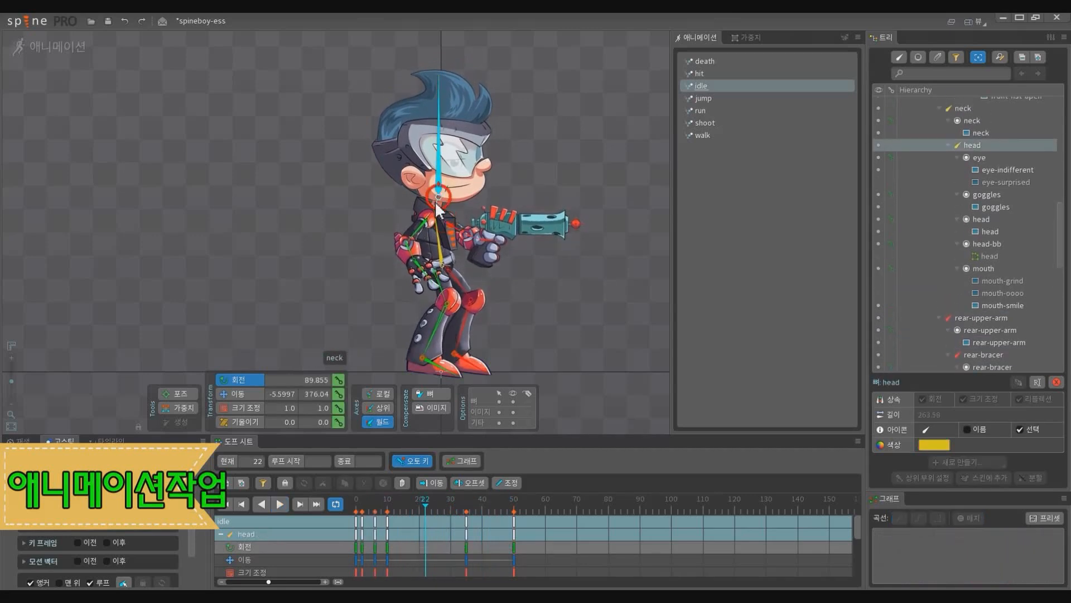
{"action": "key", "text": "space"}
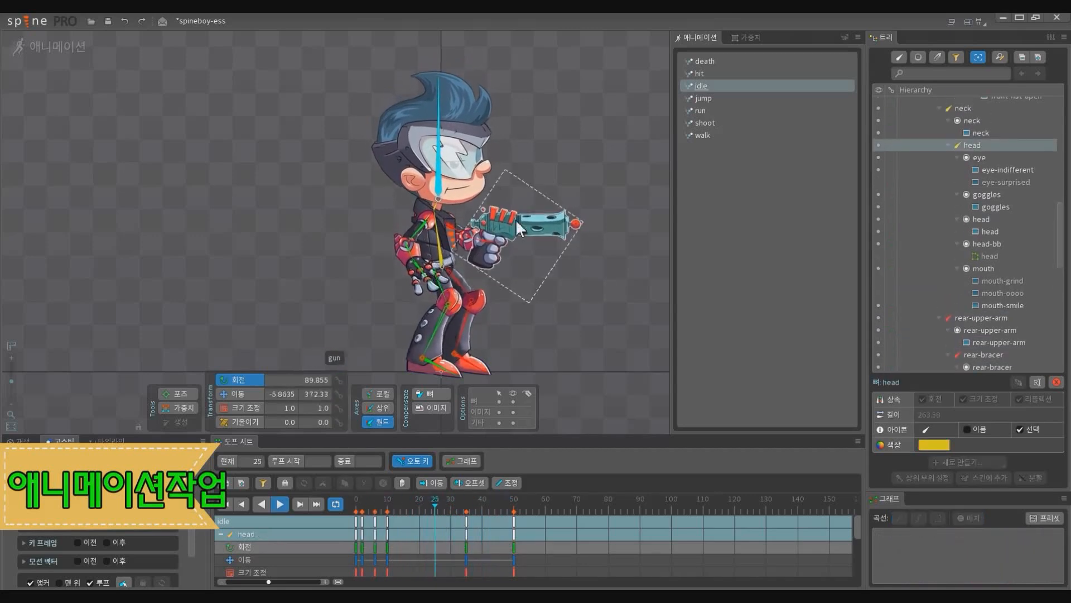
{"action": "key", "text": "space"}
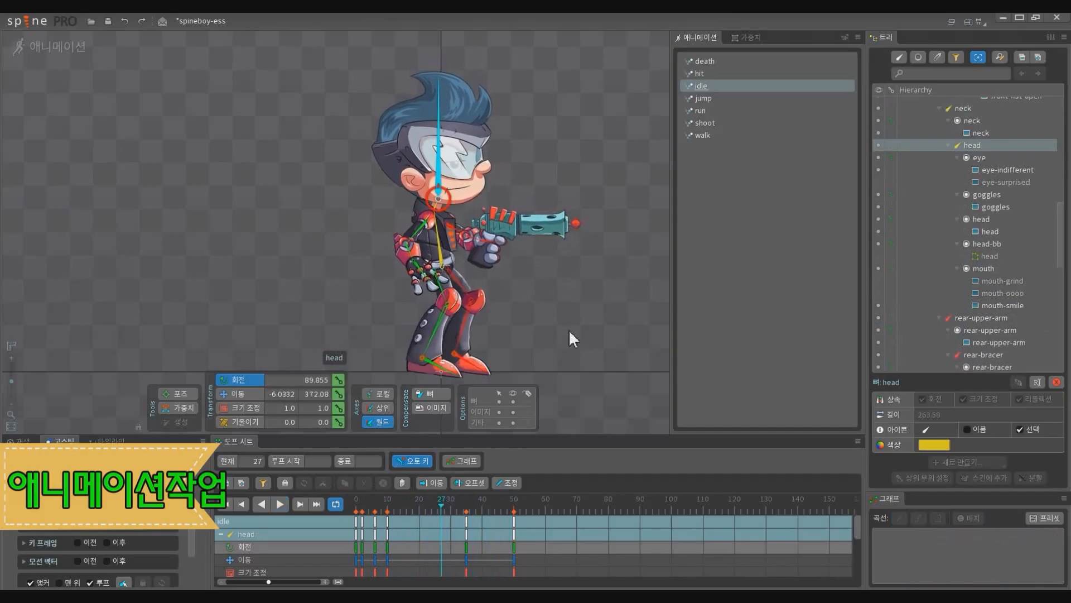
{"action": "key", "text": "ctrl+Left"}
{"action": "key", "text": "ctrl+Right"}
{"action": "key", "text": "ctrl+Left"}
{"action": "key", "text": "ctrl+Right"}
{"action": "key", "text": "v"}
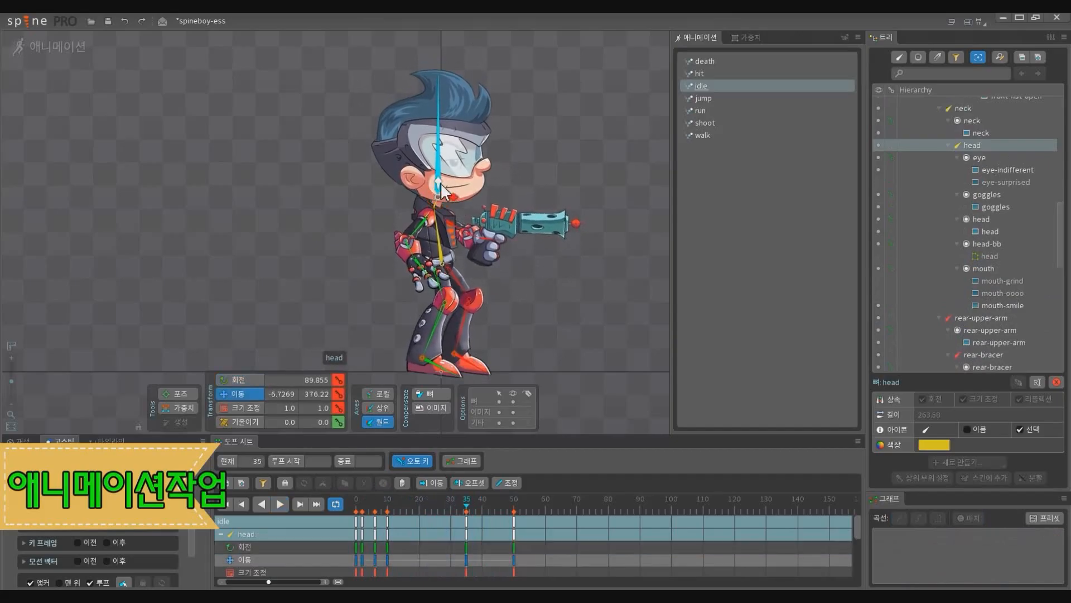
{"action": "key", "text": "space"}
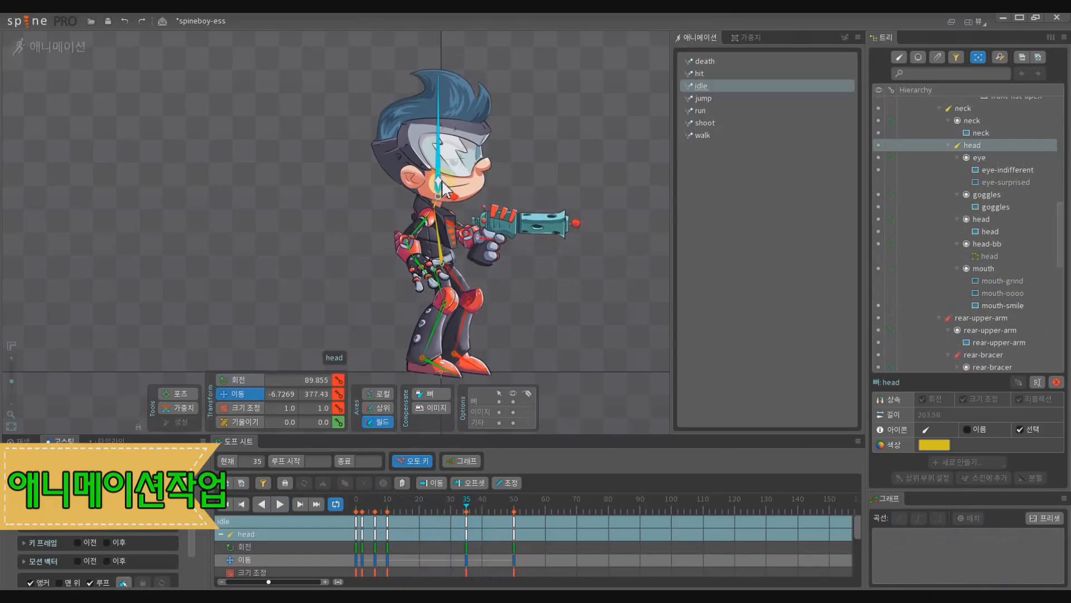
{"action": "key", "text": "space"}
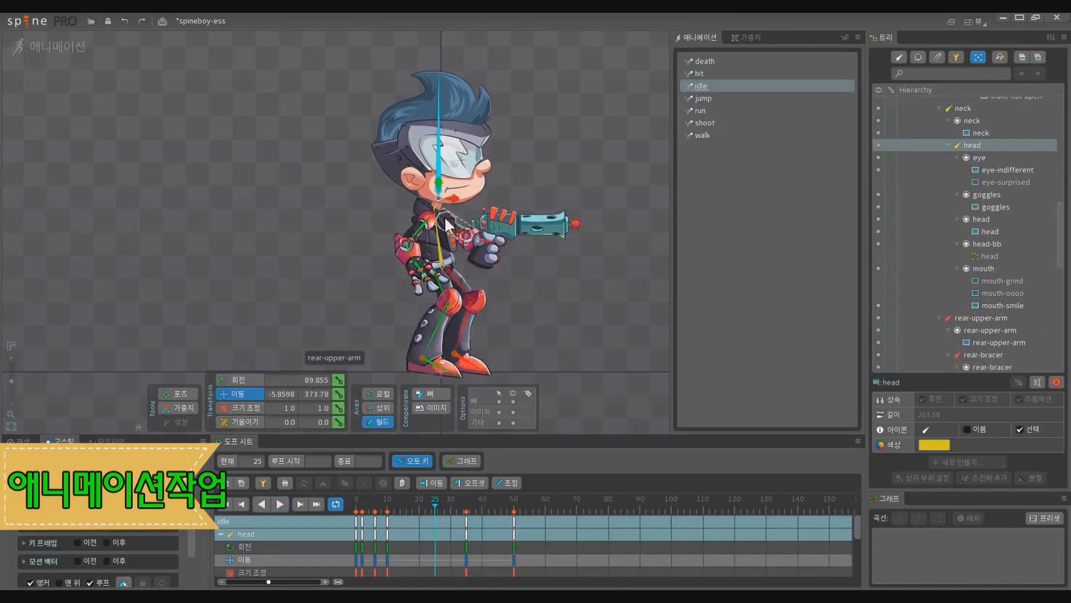
Step: Step through the neck's keys and play the loop to examine the neck's motion
{"action": "left_click", "coordinate": [436, 209]}
{"action": "key", "text": "ctrl+Left"}
{"action": "key", "text": "ctrl+Right"}
{"action": "key", "text": "space"}
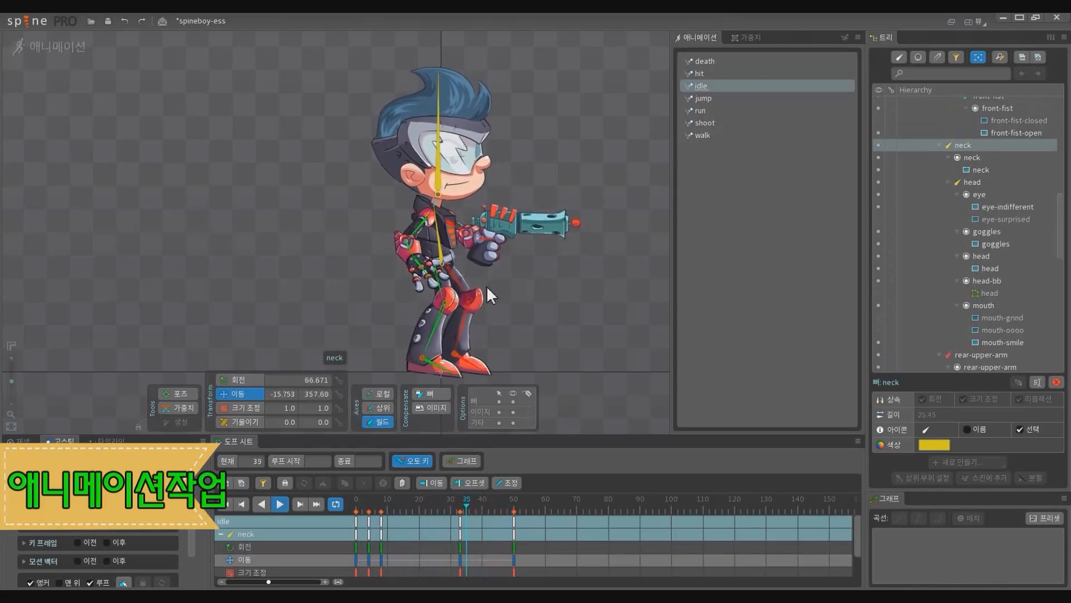
{"action": "key", "text": "space"}
Step: Raise the hip at its frame 25 key to a world Y of about 238.19 and play the loop
{"action": "left_click", "coordinate": [448, 266]}
{"action": "key", "text": "Home"}
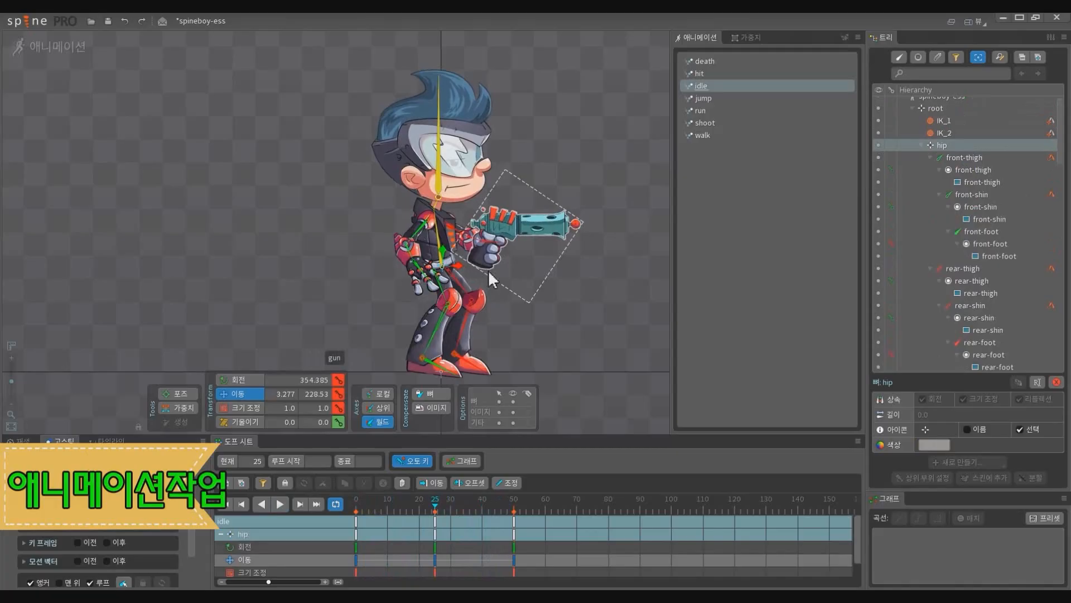
{"action": "key", "text": "ctrl+Right"}
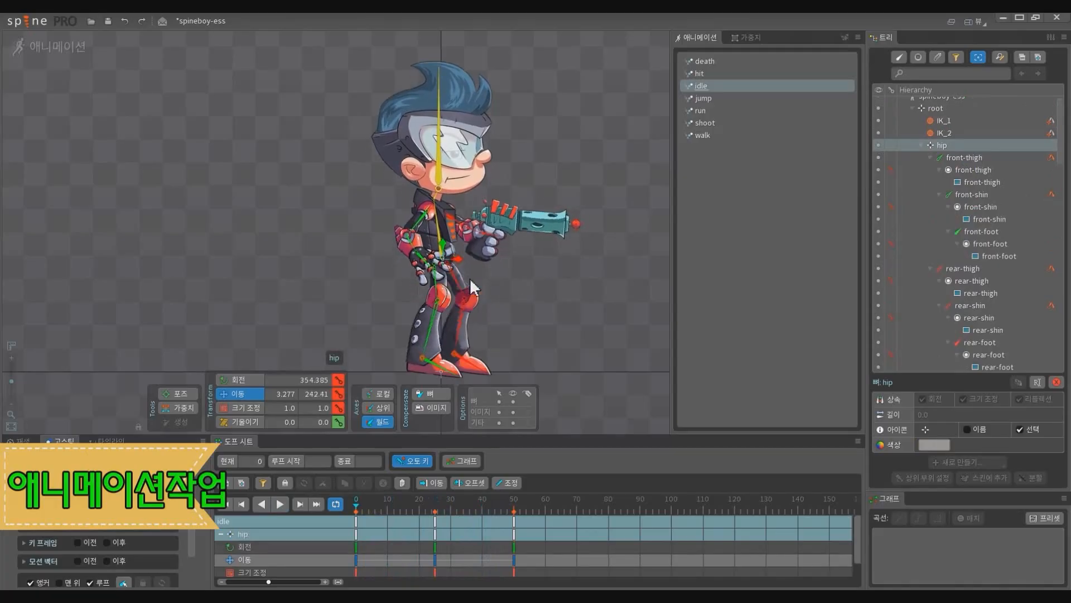
{"action": "left_click_drag", "start_coordinate": [447, 256], "coordinate": [452, 254]}
{"action": "key", "text": "l"}
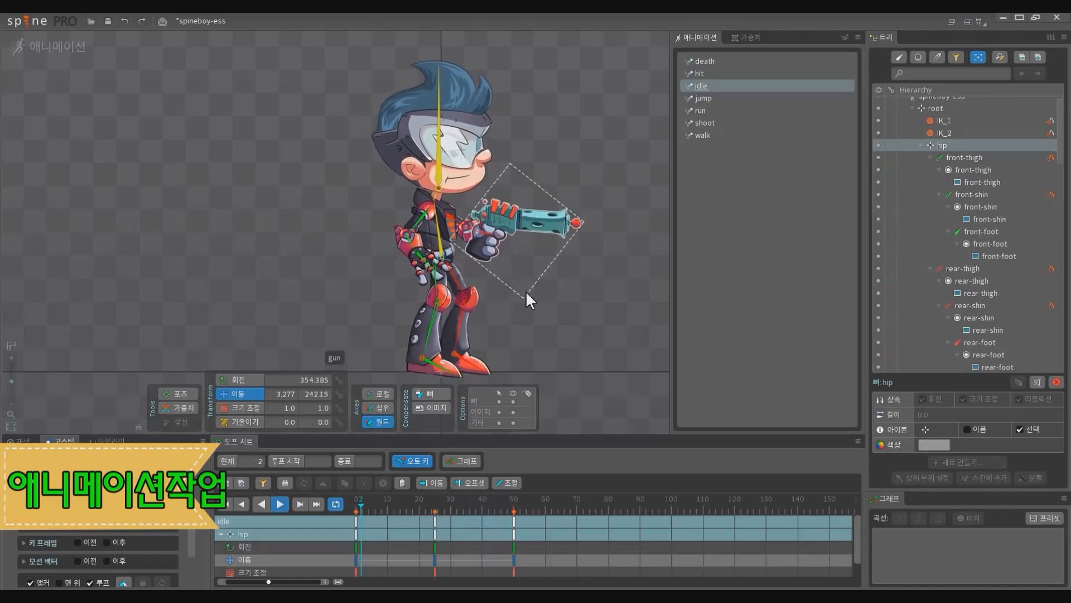
{"action": "key", "text": "k"}
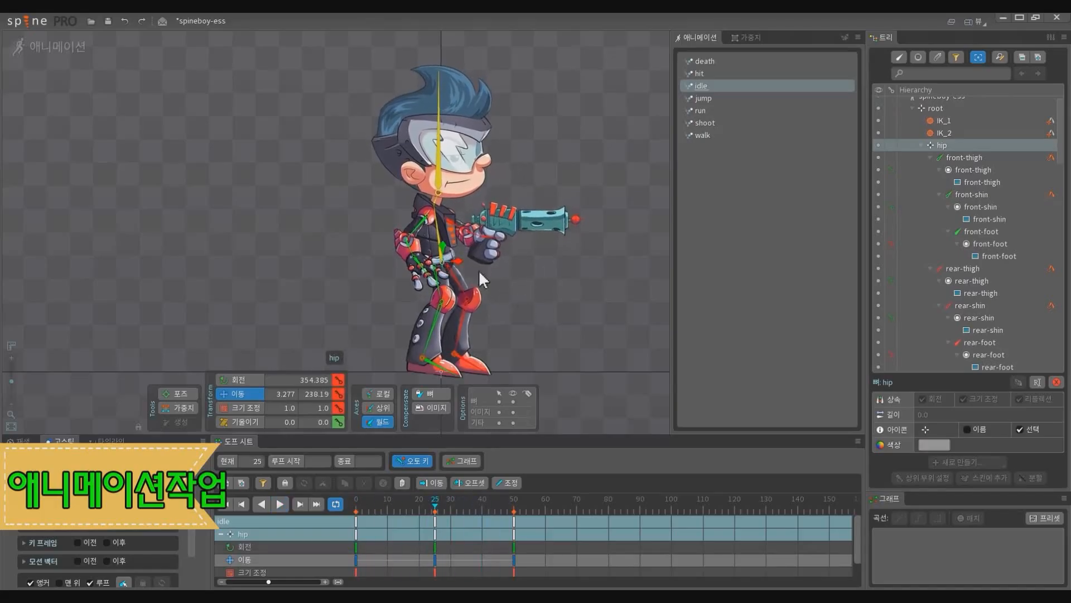
Step: Try shifting the hip forward to a world X of about 8.1 and rotating it to about 353° at frame 25
{"action": "left_click_drag", "start_coordinate": [461, 257], "coordinate": [463, 257]}
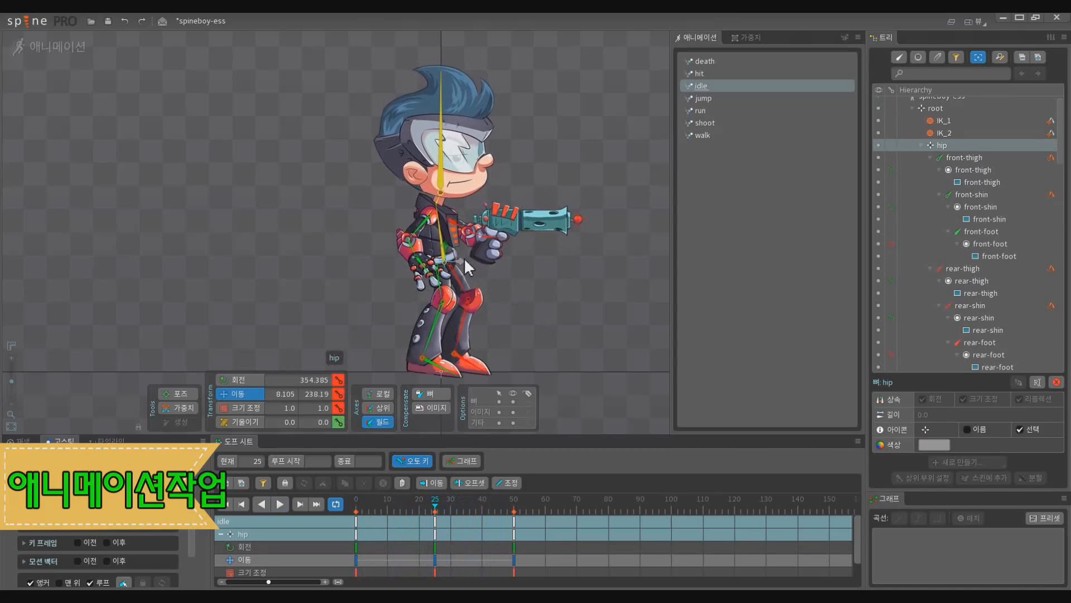
{"action": "key", "text": "c"}
{"action": "left_click_drag", "start_coordinate": [513, 296], "coordinate": [508, 298]}
{"action": "key", "text": "v"}
{"action": "key", "text": "d"}
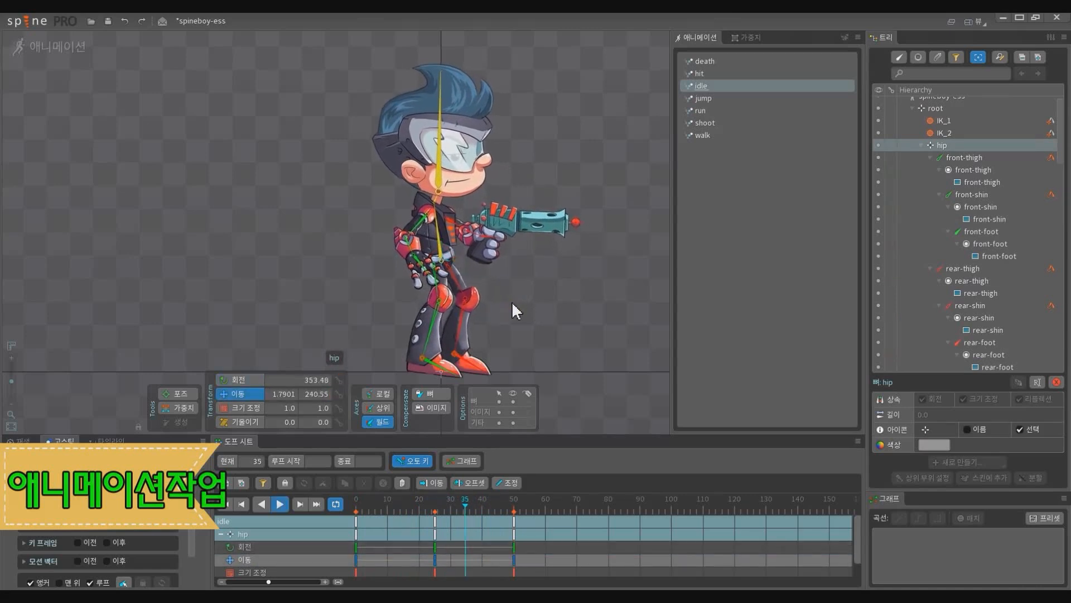
{"action": "key", "text": "d"}
Step: Undo the last hip rotation and shift at frame 25 and replay the idle loop with nothing selected
{"action": "key", "text": "ctrl+z"}
{"action": "key", "text": "ctrl+z"}
{"action": "key", "text": "ctrl+z"}
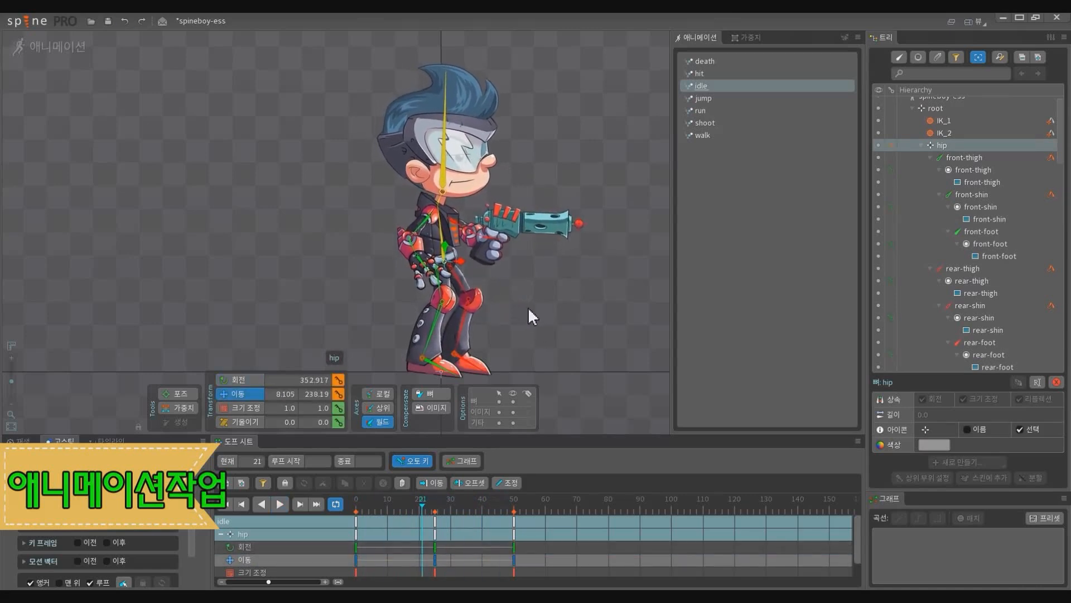
{"action": "key", "text": "ctrl+y"}
{"action": "key", "text": "d"}
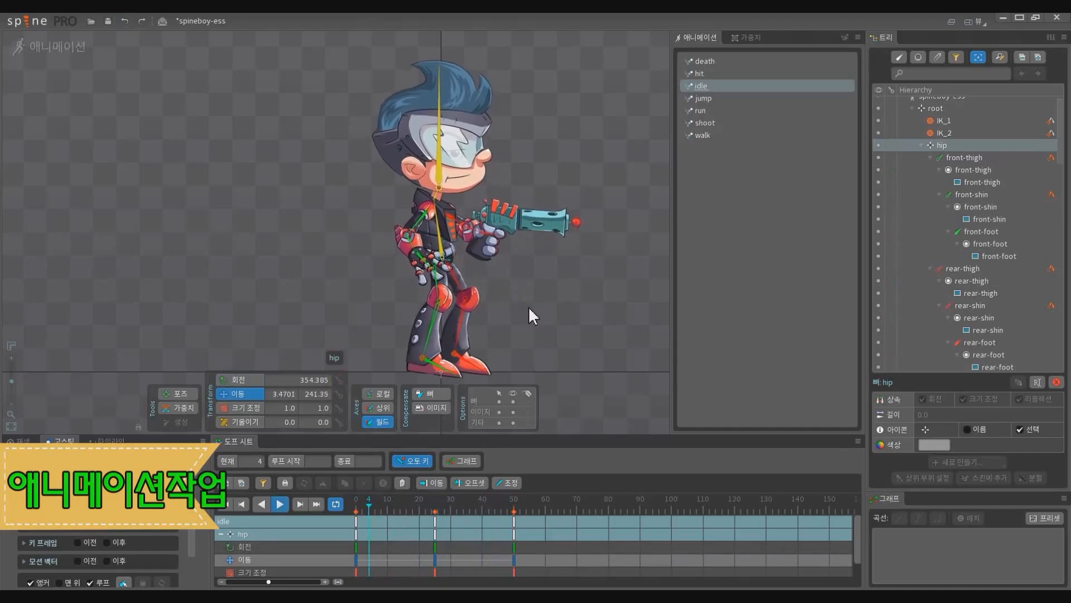
{"action": "left_click", "coordinate": [510, 287]}
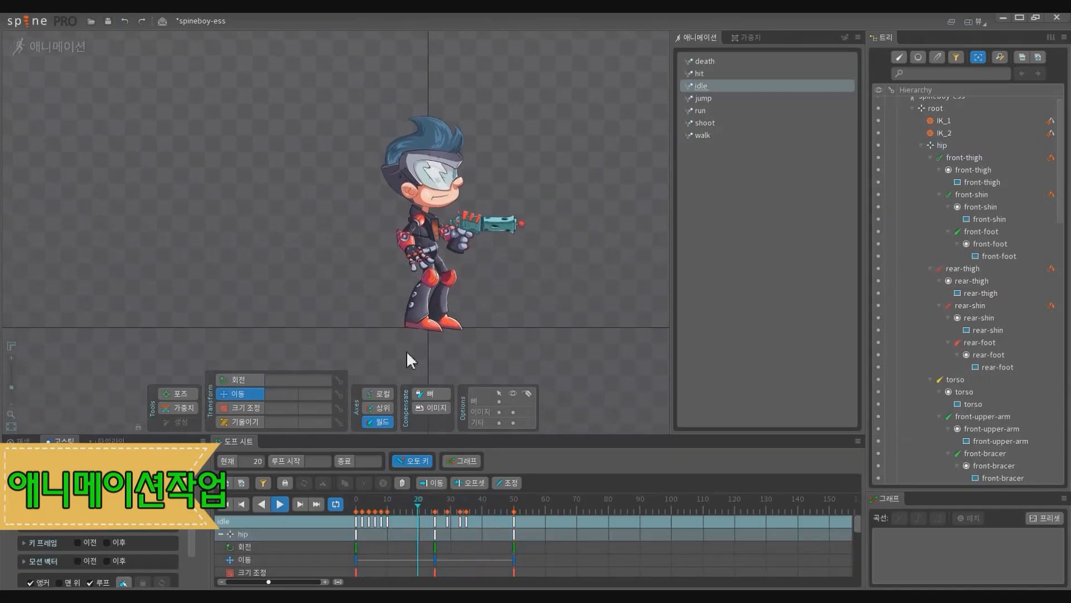
{"action": "scroll", "coordinate": [440, 333], "scroll_direction": "up", "scroll_amount": 3}
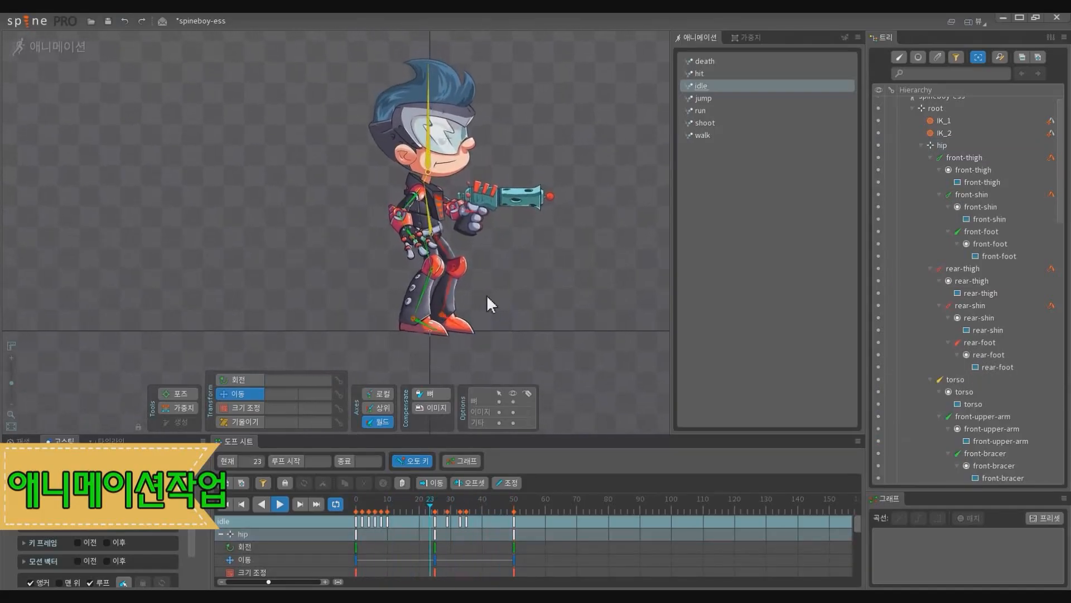
Step: Examine the leg IK targets, both feet and the rear thigh and shin at frame 25, finishing with nothing selected
{"action": "scroll", "coordinate": [481, 309], "scroll_direction": "up", "scroll_amount": 2}
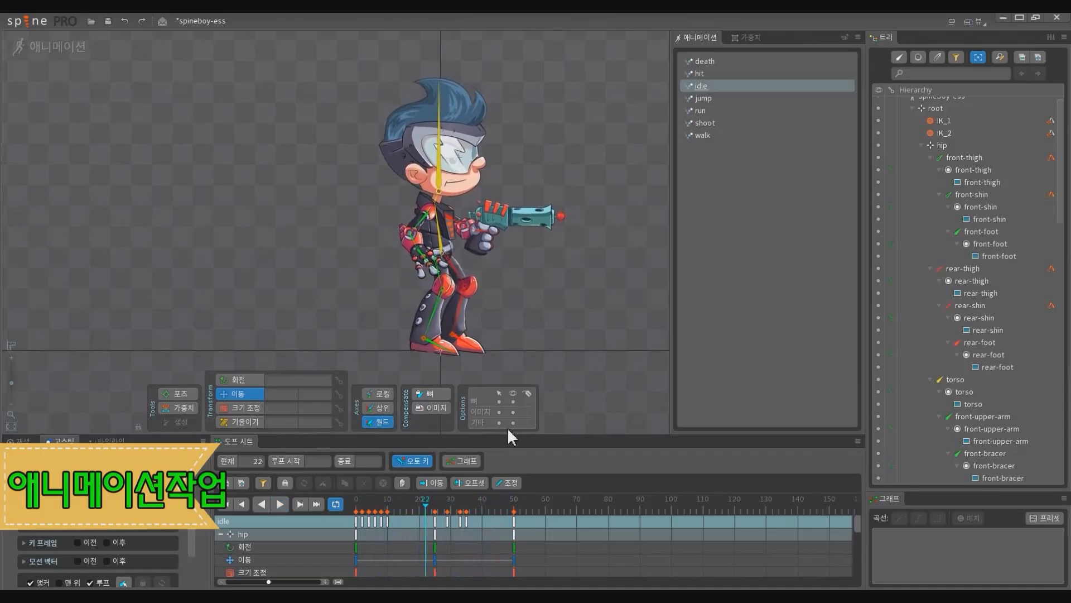
{"action": "left_click", "coordinate": [477, 253]}
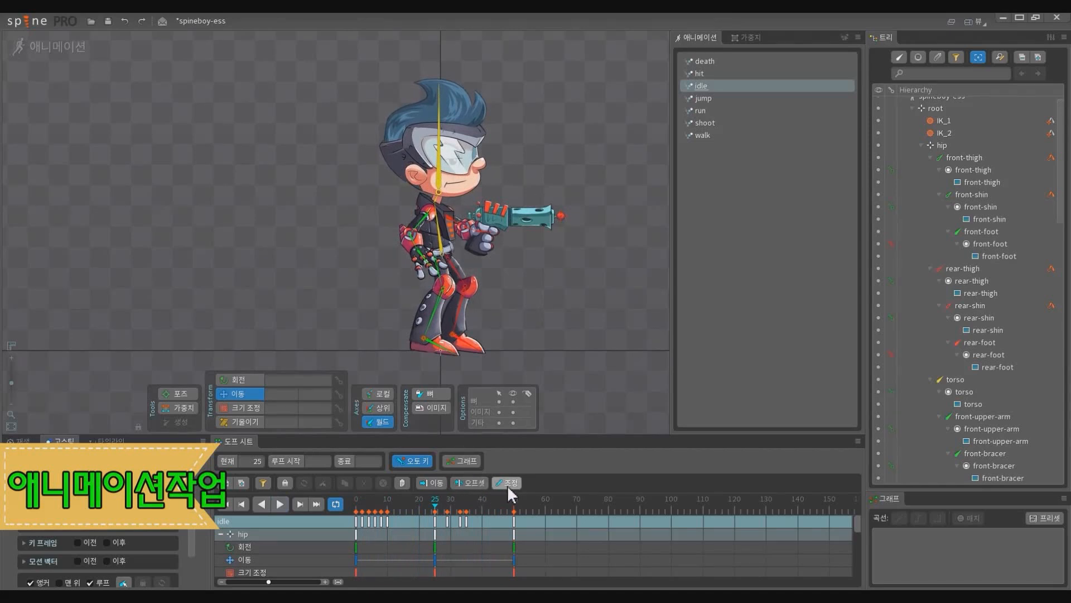
{"action": "scroll", "coordinate": [447, 338], "scroll_direction": "up", "scroll_amount": 3}
{"action": "left_click", "coordinate": [446, 333]}
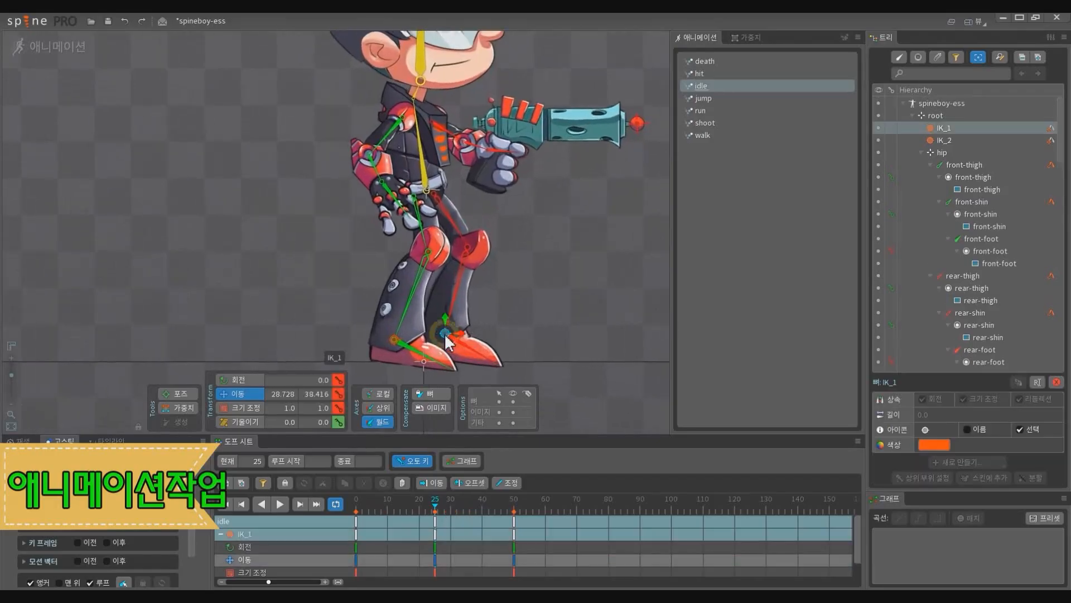
{"action": "left_click", "coordinate": [394, 339], "text": "ctrl"}
{"action": "left_click", "coordinate": [473, 354]}
{"action": "left_click", "coordinate": [422, 356], "text": "ctrl"}
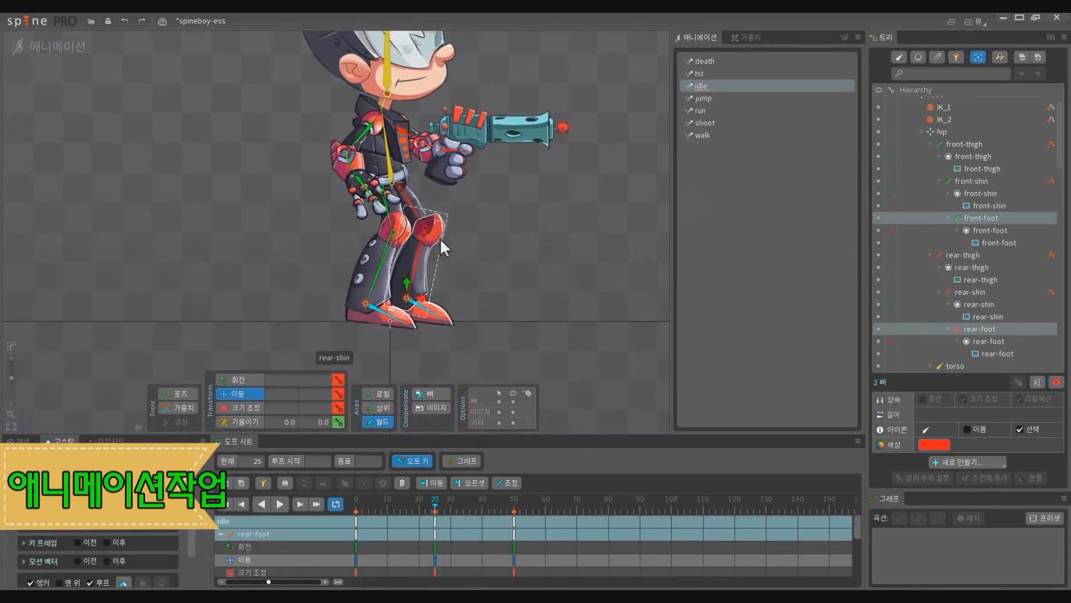
{"action": "left_click_drag", "start_coordinate": [440, 228], "coordinate": [458, 230]}
{"action": "left_click", "coordinate": [435, 217]}
{"action": "left_click", "coordinate": [444, 243], "text": "ctrl"}
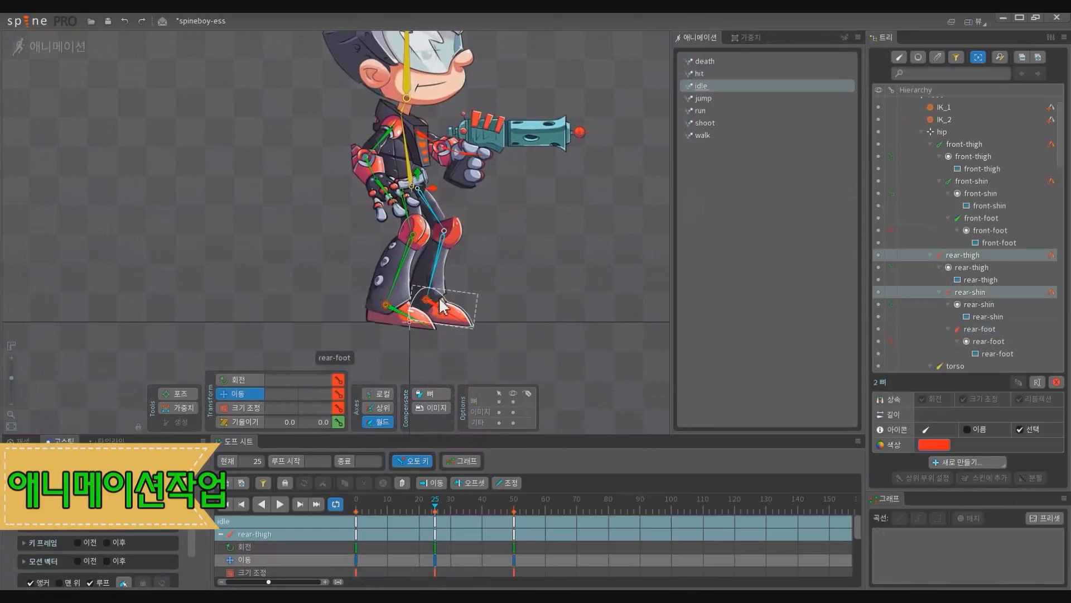
{"action": "left_click_drag", "start_coordinate": [553, 207], "coordinate": [590, 293]}
{"action": "key", "text": "space"}
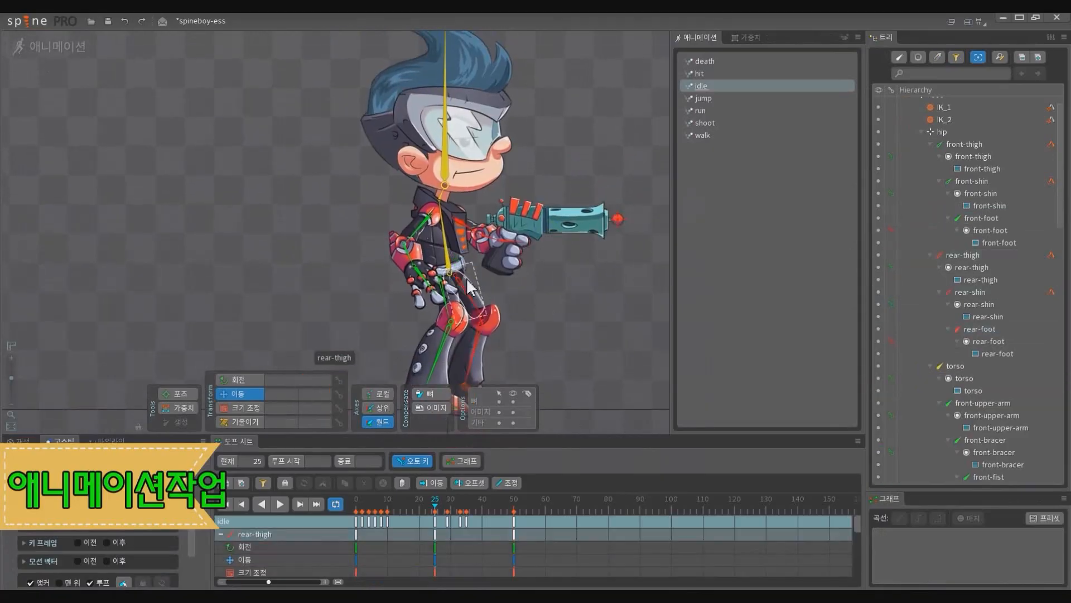
Step: Play the idle loop and examine the torso's and head's keys, leaving nothing selected
{"action": "scroll", "coordinate": [481, 283], "scroll_direction": "down", "scroll_amount": 3}
{"action": "left_click_drag", "start_coordinate": [512, 275], "coordinate": [541, 278]}
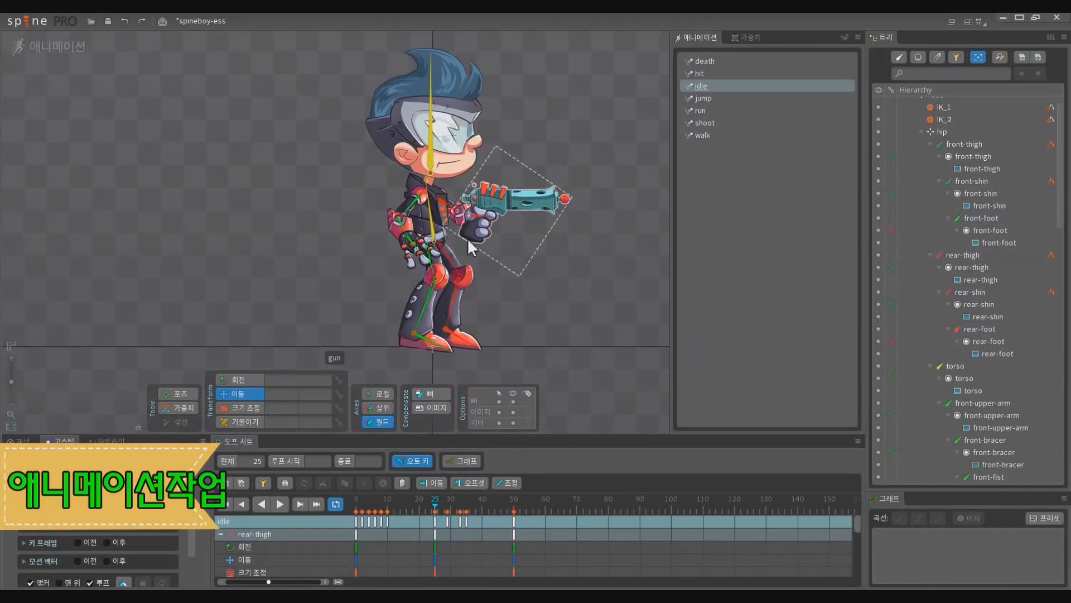
{"action": "left_click_drag", "start_coordinate": [485, 260], "coordinate": [515, 264]}
{"action": "key", "text": "d"}
{"action": "key", "text": "d"}
{"action": "left_click", "coordinate": [462, 215]}
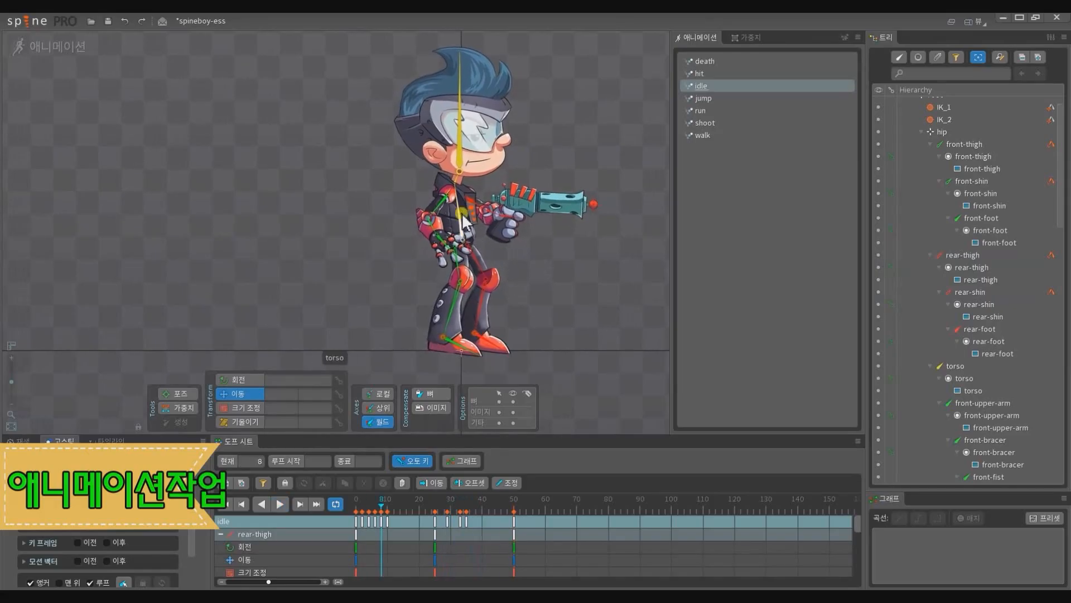
{"action": "key", "text": "d"}
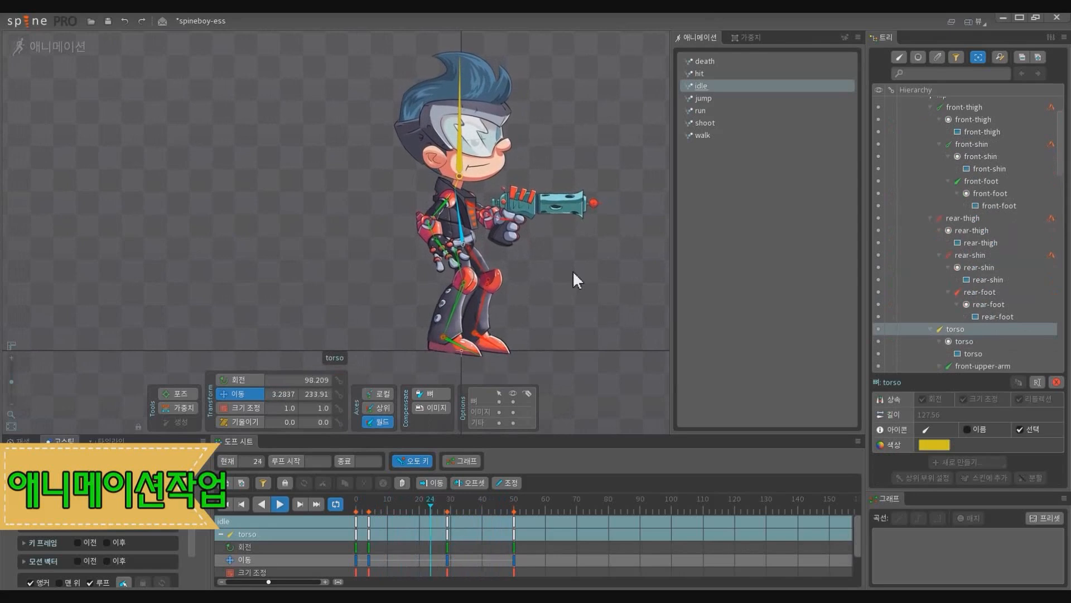
{"action": "key", "text": "d"}
{"action": "left_click", "coordinate": [461, 163]}
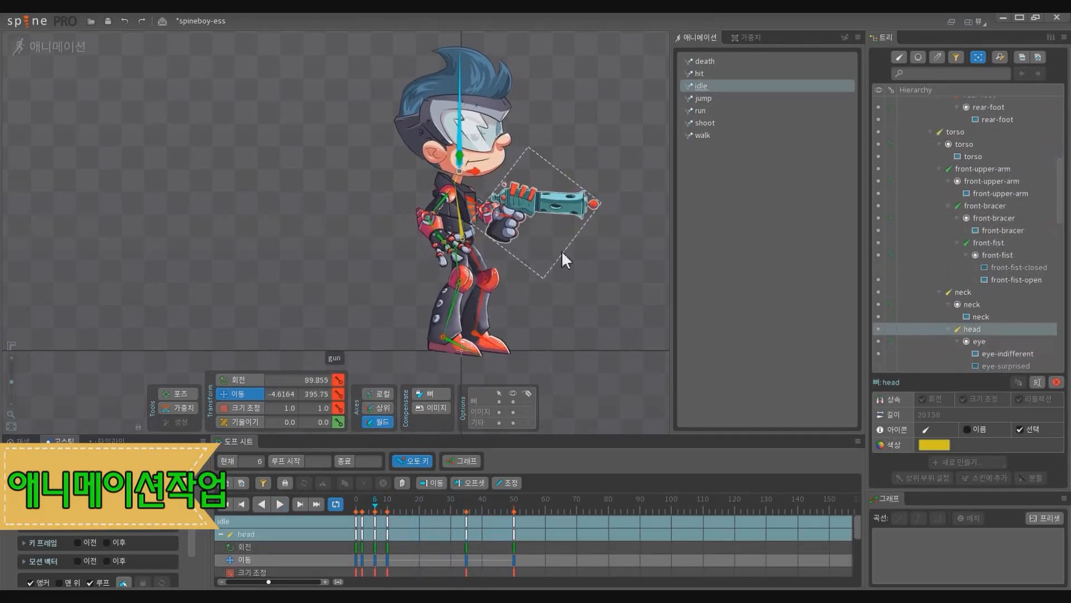
{"action": "left_click", "coordinate": [568, 284]}
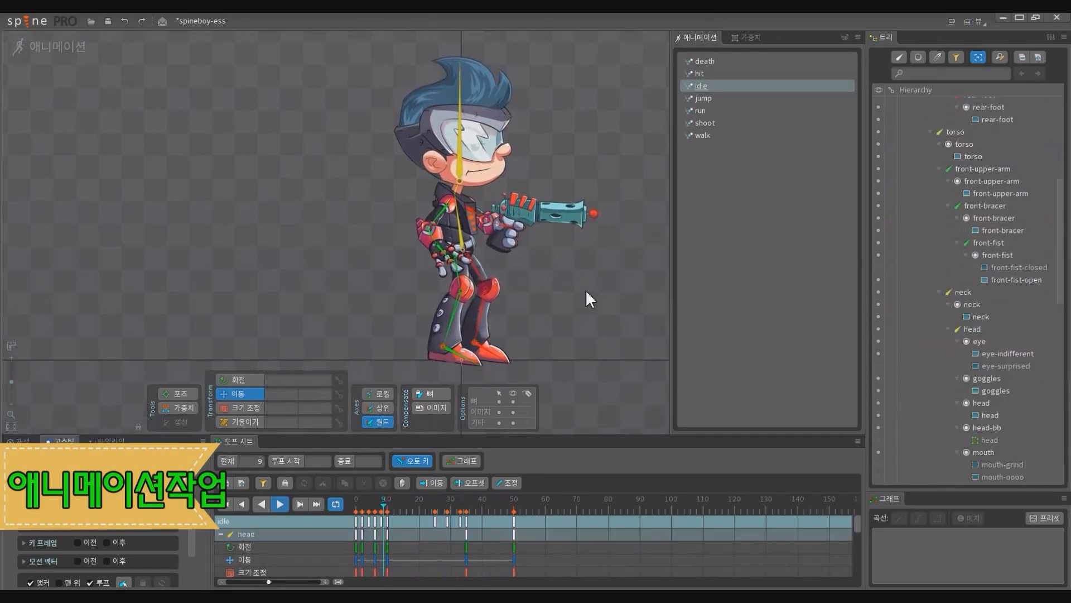
Step: Hide the bones in the viewport while the idle loop plays
{"action": "key", "text": "ctrl+b"}
{"action": "key", "text": "ctrl+b"}
{"action": "key", "text": "ctrl+b"}
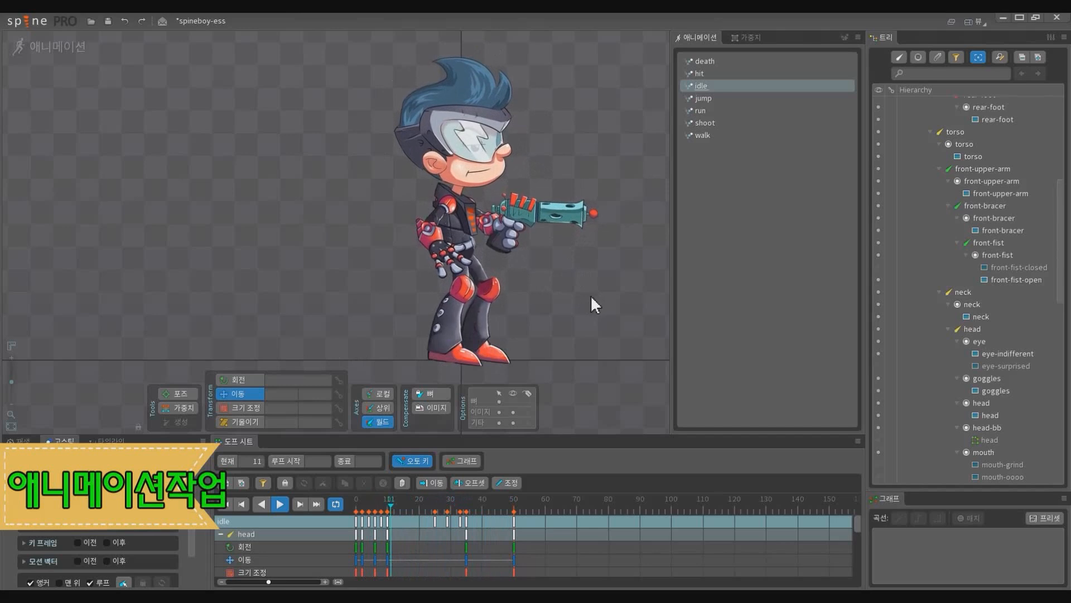
Step: Inspect all keys of the rear upper arm in the dopesheet and replay the idle loop
{"action": "left_click", "coordinate": [486, 224]}
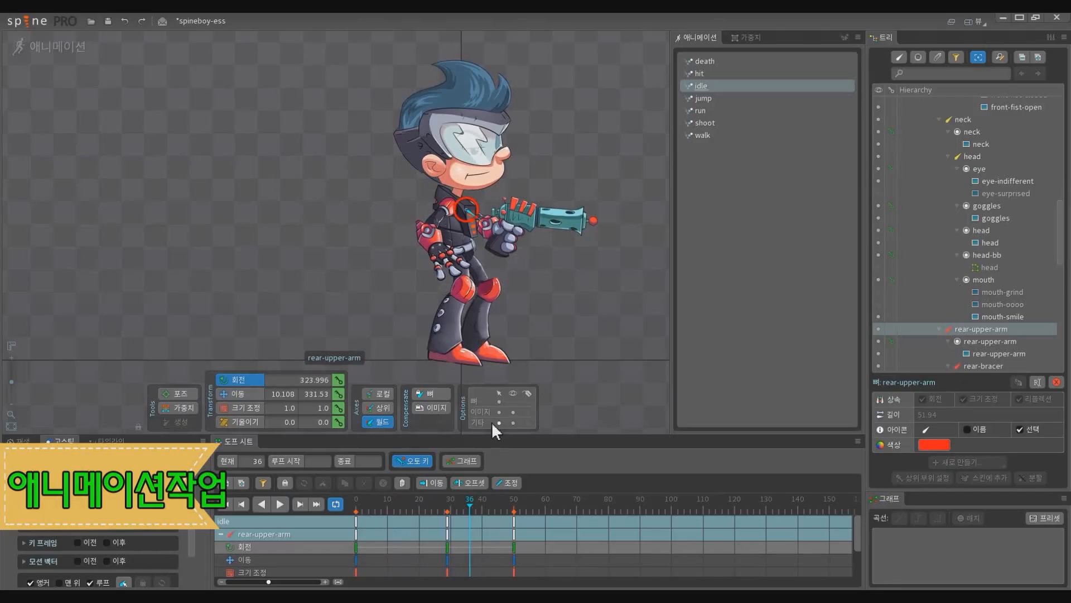
{"action": "left_click_drag", "start_coordinate": [565, 544], "coordinate": [323, 497]}
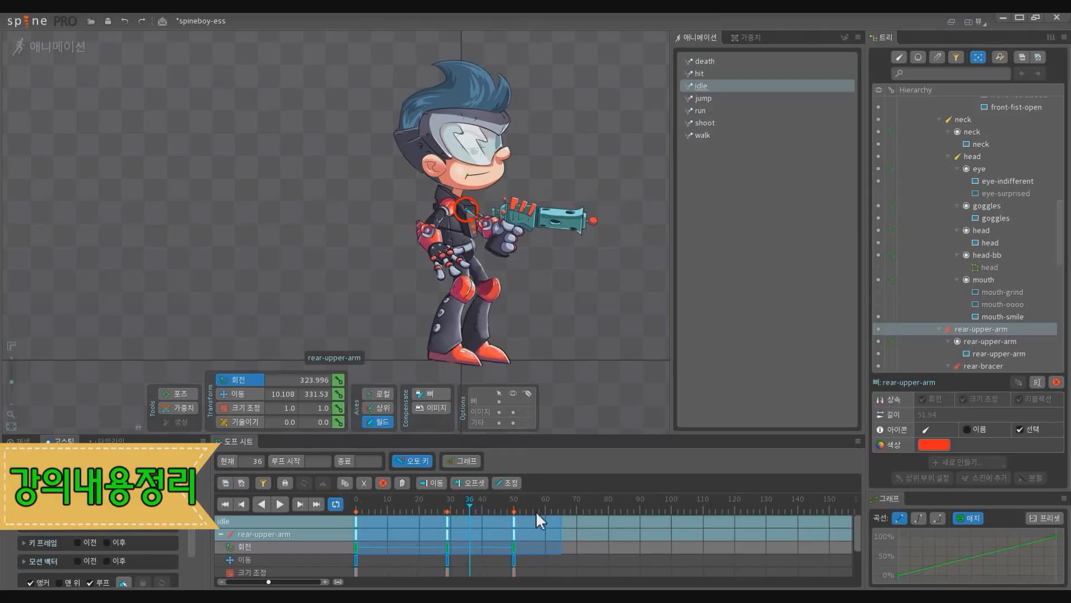
{"action": "left_click", "coordinate": [619, 531]}
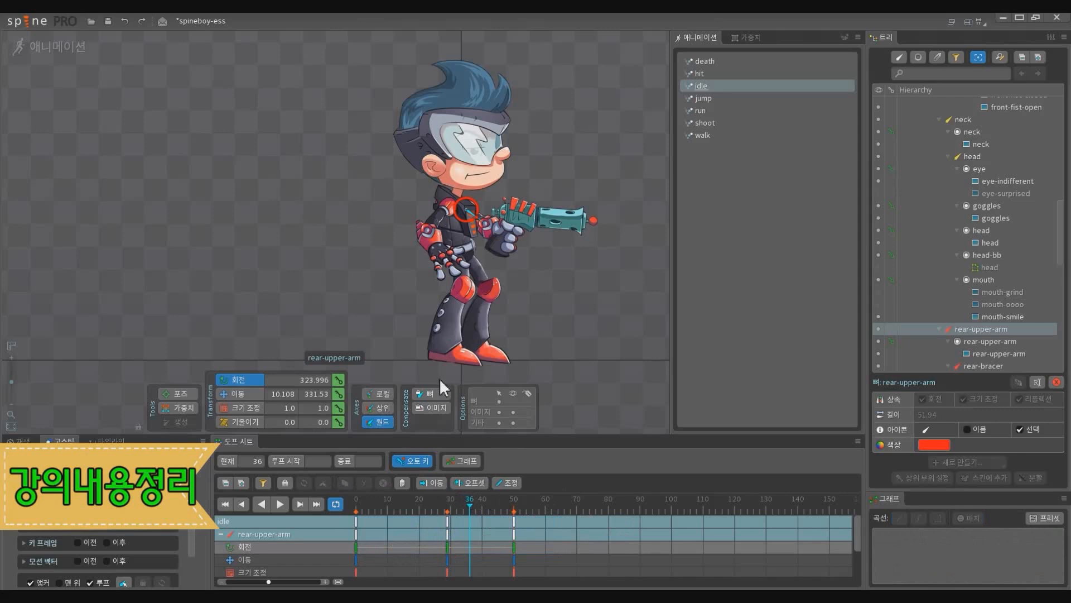
{"action": "key", "text": "d"}
{"action": "key", "text": "d"}
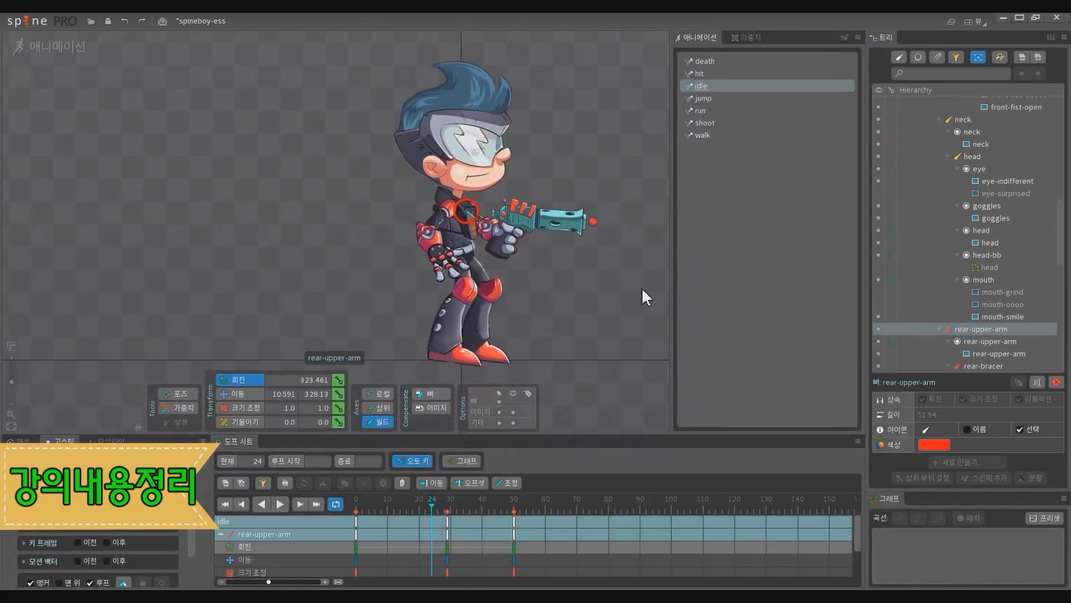
Step: Switch to Setup mode and convert the head image attachment to a mesh
{"action": "key", "text": "ctrl+Tab"}
{"action": "scroll", "coordinate": [574, 262], "scroll_direction": "up", "scroll_amount": 3}
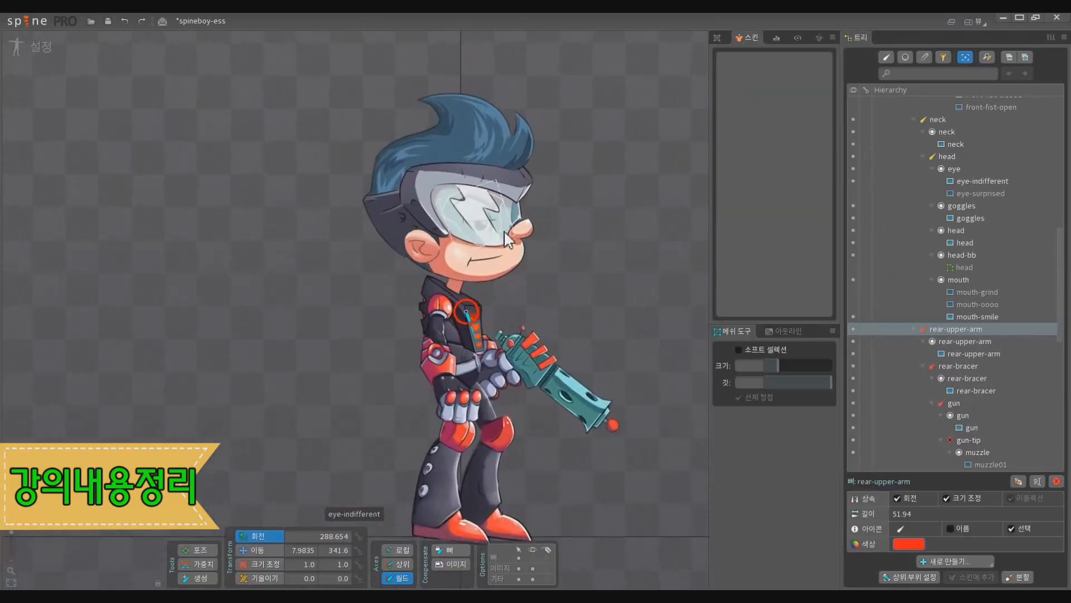
{"action": "left_click", "coordinate": [389, 136]}
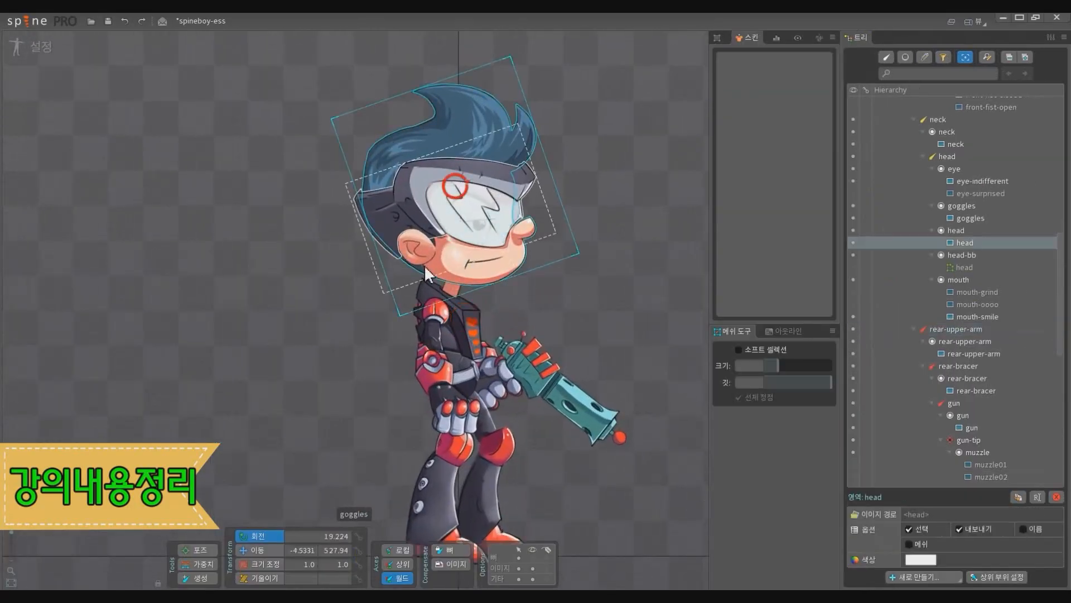
{"action": "scroll", "coordinate": [431, 288], "scroll_direction": "down", "scroll_amount": 2}
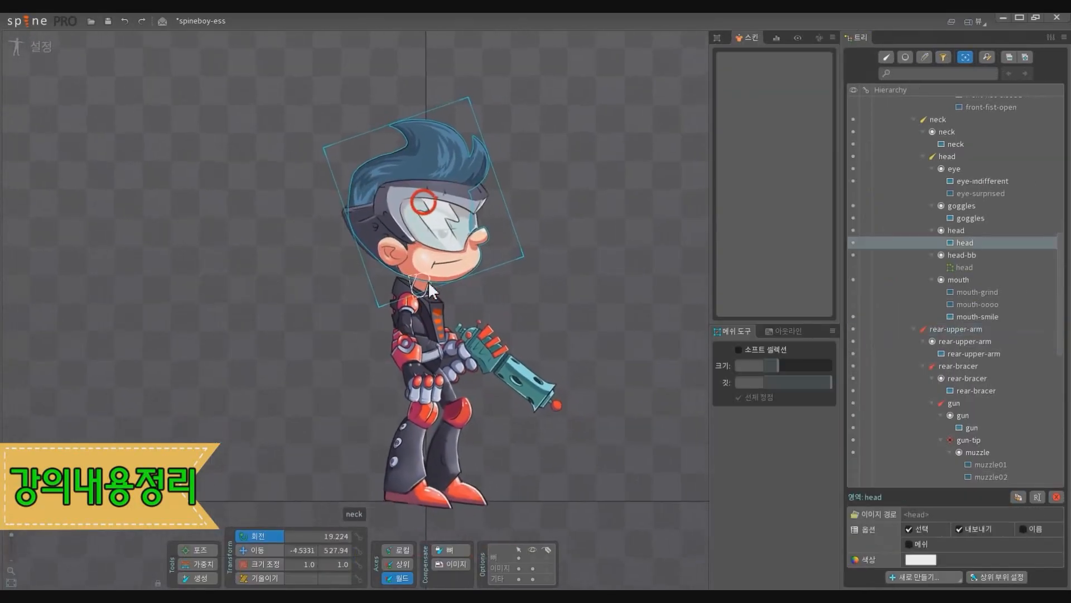
{"action": "left_click", "coordinate": [909, 544]}
Step: Try starting a new mesh outline for the head in mesh editing
{"action": "left_click", "coordinate": [905, 559]}
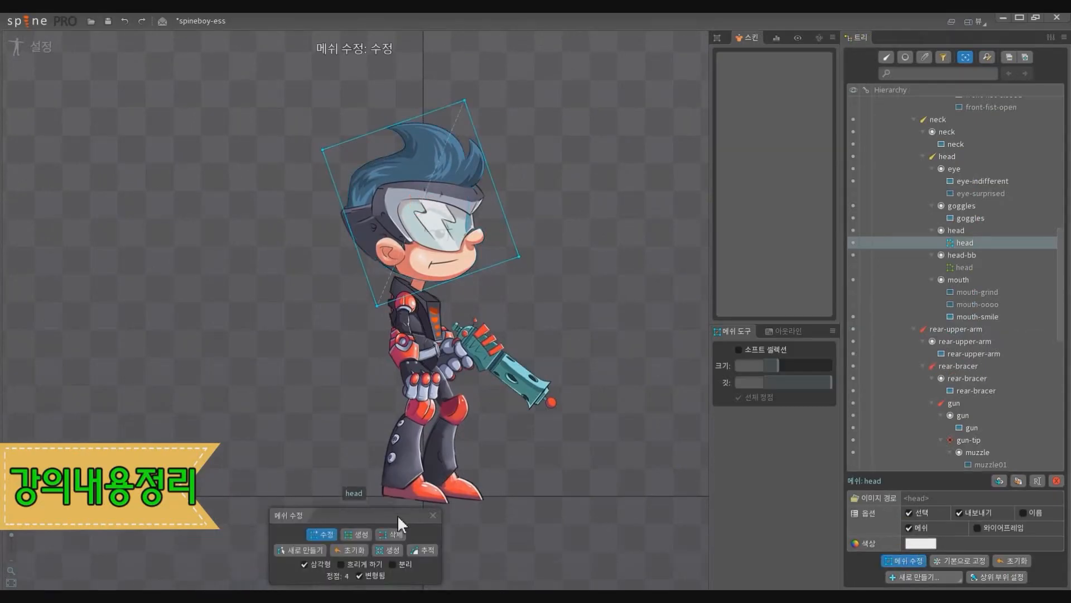
{"action": "left_click", "coordinate": [318, 551]}
{"action": "scroll", "coordinate": [419, 137], "scroll_direction": "up", "scroll_amount": 2}
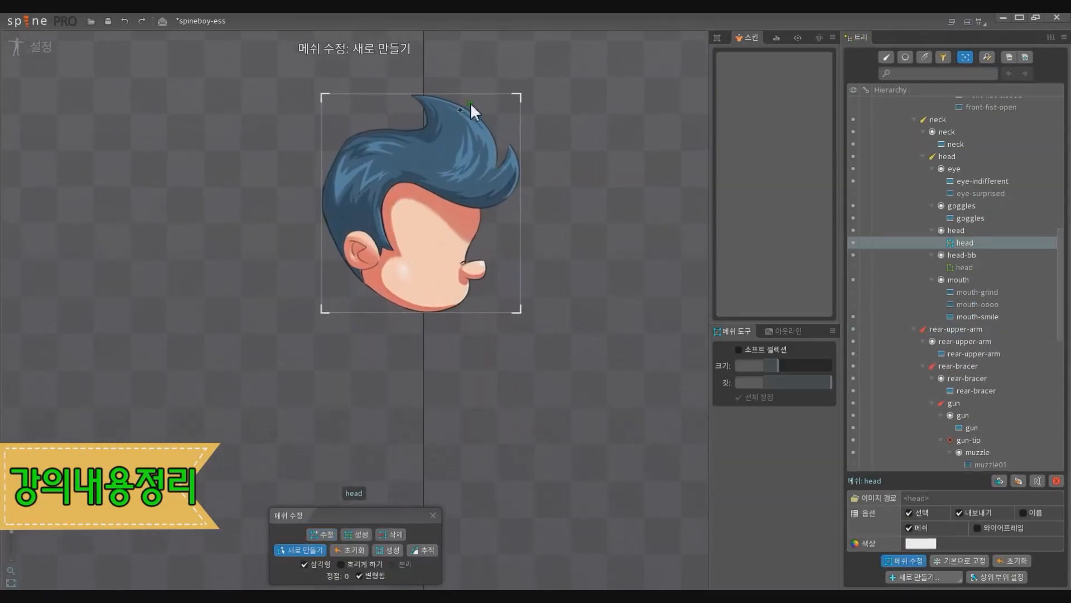
{"action": "scroll", "coordinate": [420, 316], "scroll_direction": "down", "scroll_amount": 1}
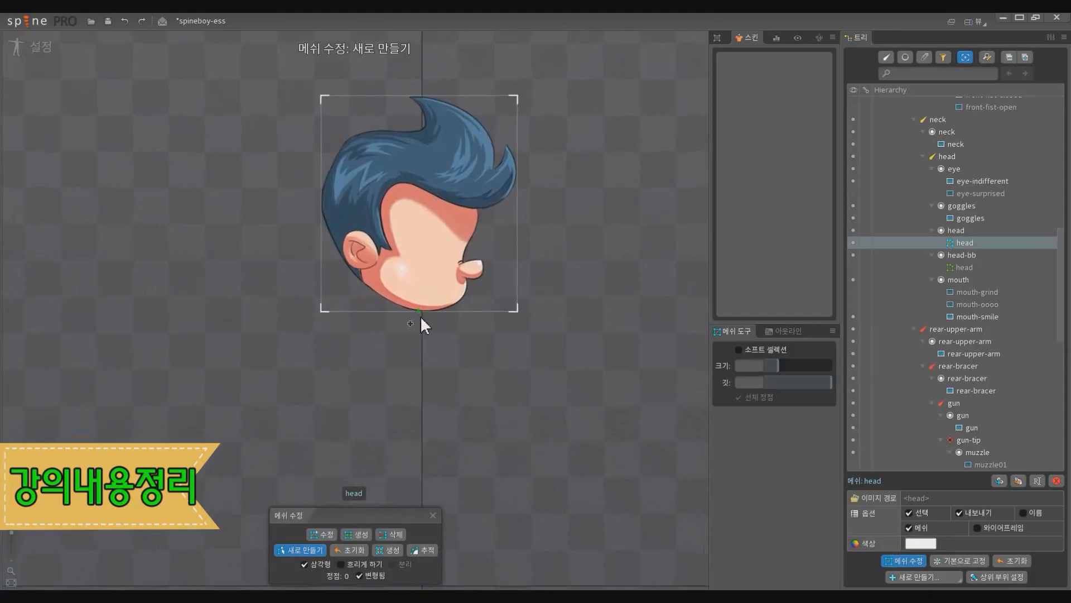
{"action": "scroll", "coordinate": [421, 317], "scroll_direction": "down", "scroll_amount": 2}
{"action": "left_click_drag", "start_coordinate": [446, 224], "coordinate": [489, 222]}
{"action": "key", "text": "Escape"}
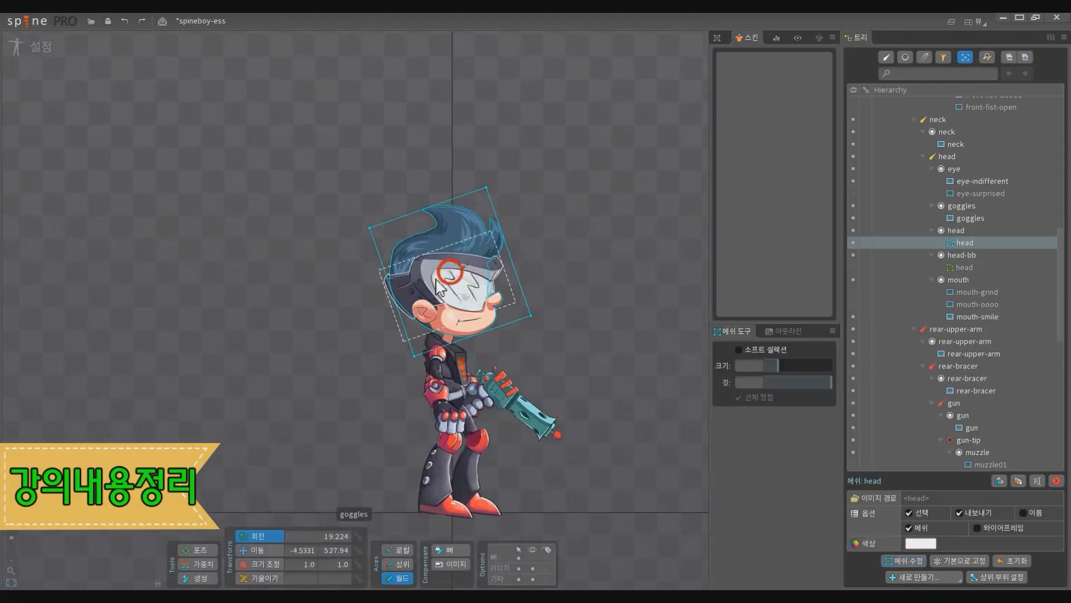
{"action": "scroll", "coordinate": [446, 285], "scroll_direction": "up", "scroll_amount": 2}
{"action": "scroll", "coordinate": [561, 225], "scroll_direction": "up", "scroll_amount": 1}
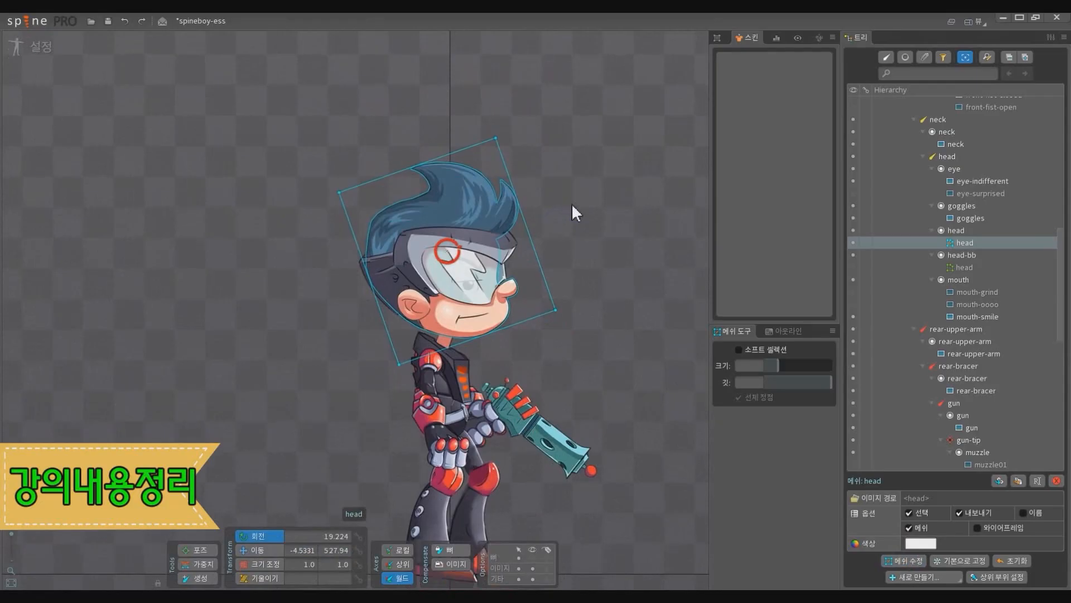
{"action": "left_click_drag", "start_coordinate": [578, 255], "coordinate": [570, 235]}
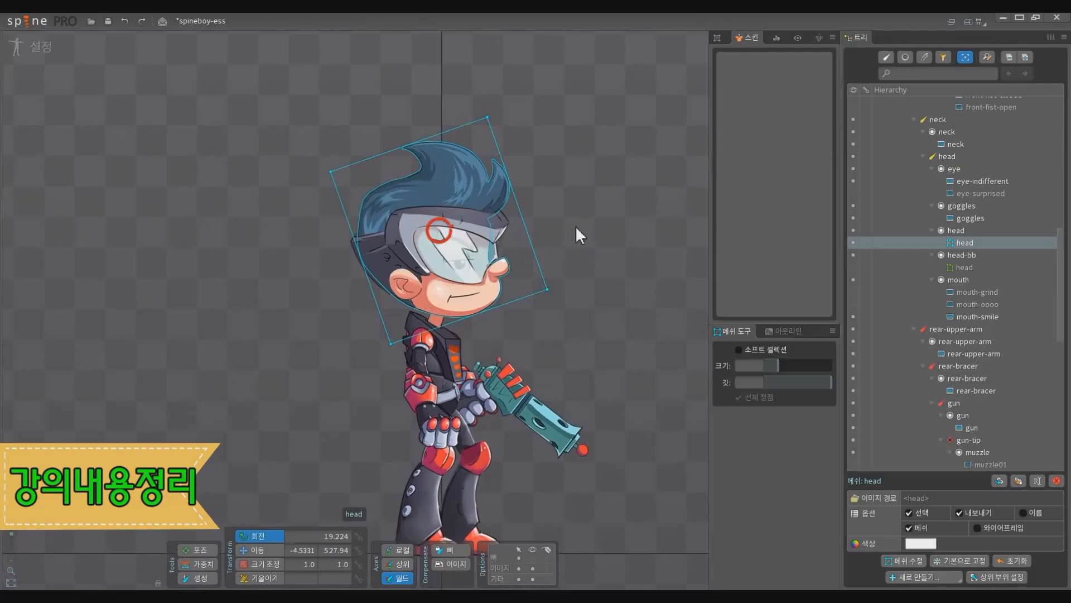
{"action": "scroll", "coordinate": [575, 226], "scroll_direction": "down", "scroll_amount": 3}
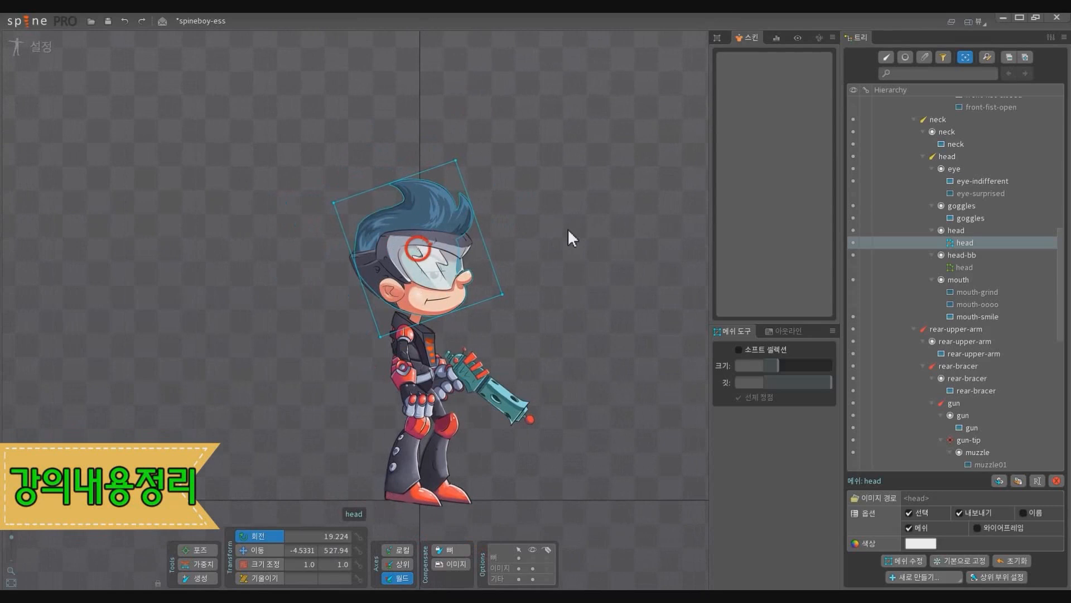